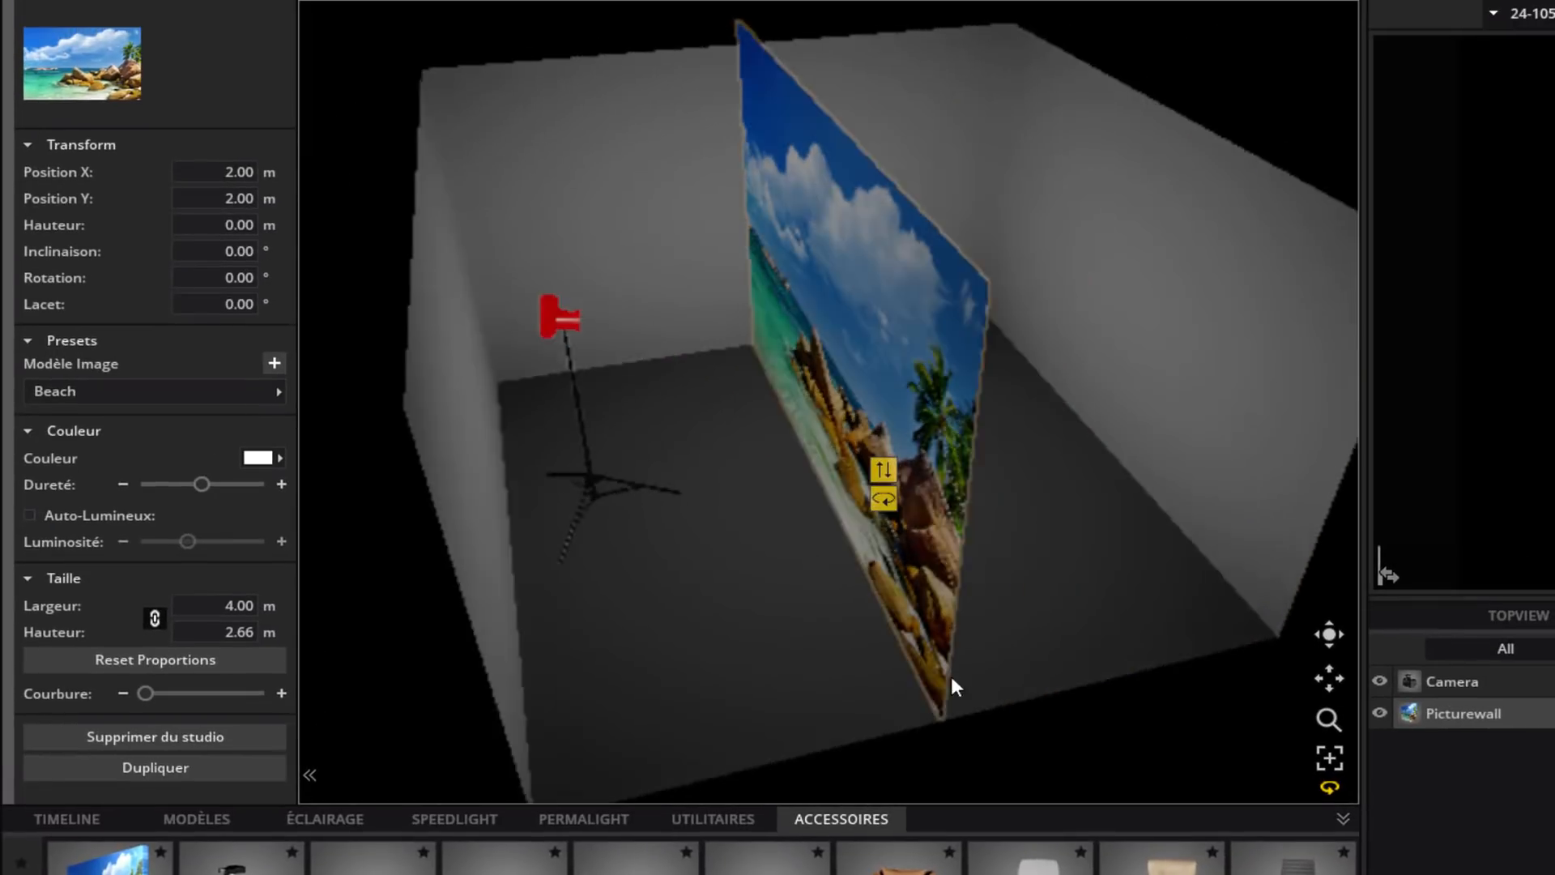
Move the Picturewall against the back wall of the studio, at about X 1.99 m and Y 0.10 m
drag(895, 353, 1141, 353)
drag(1071, 395, 1116, 349)
drag(734, 598, 968, 660)
drag(786, 663, 596, 444)
drag(576, 510, 1554, 514)
drag(825, 610, 902, 523)
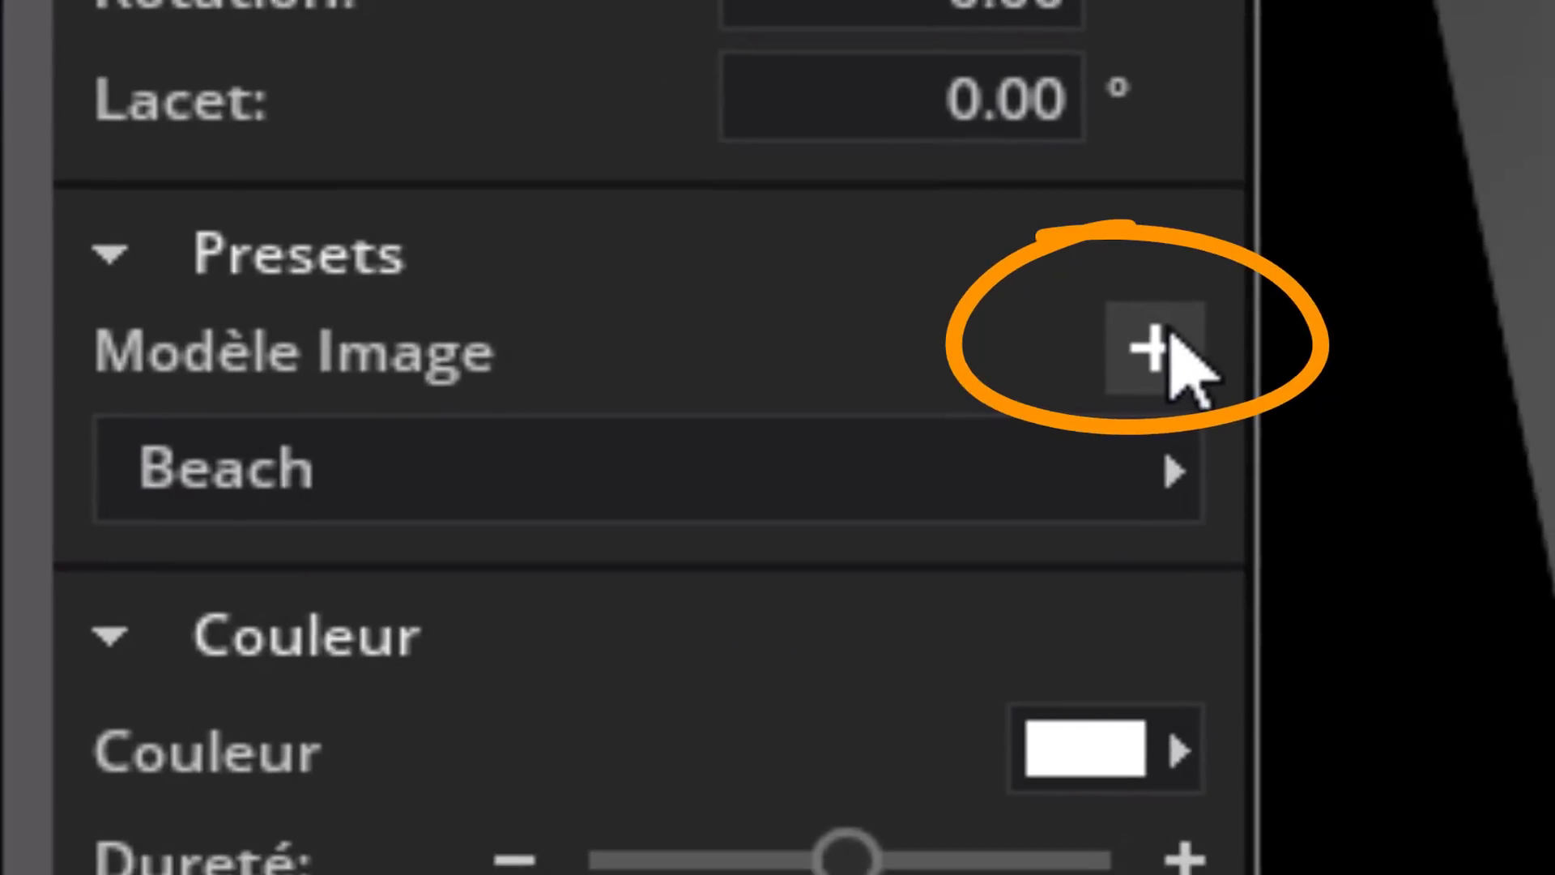
Add the black-and-white-wood-white-texture image file as a new picture preset and apply it to the Picturewall
click(1179, 353)
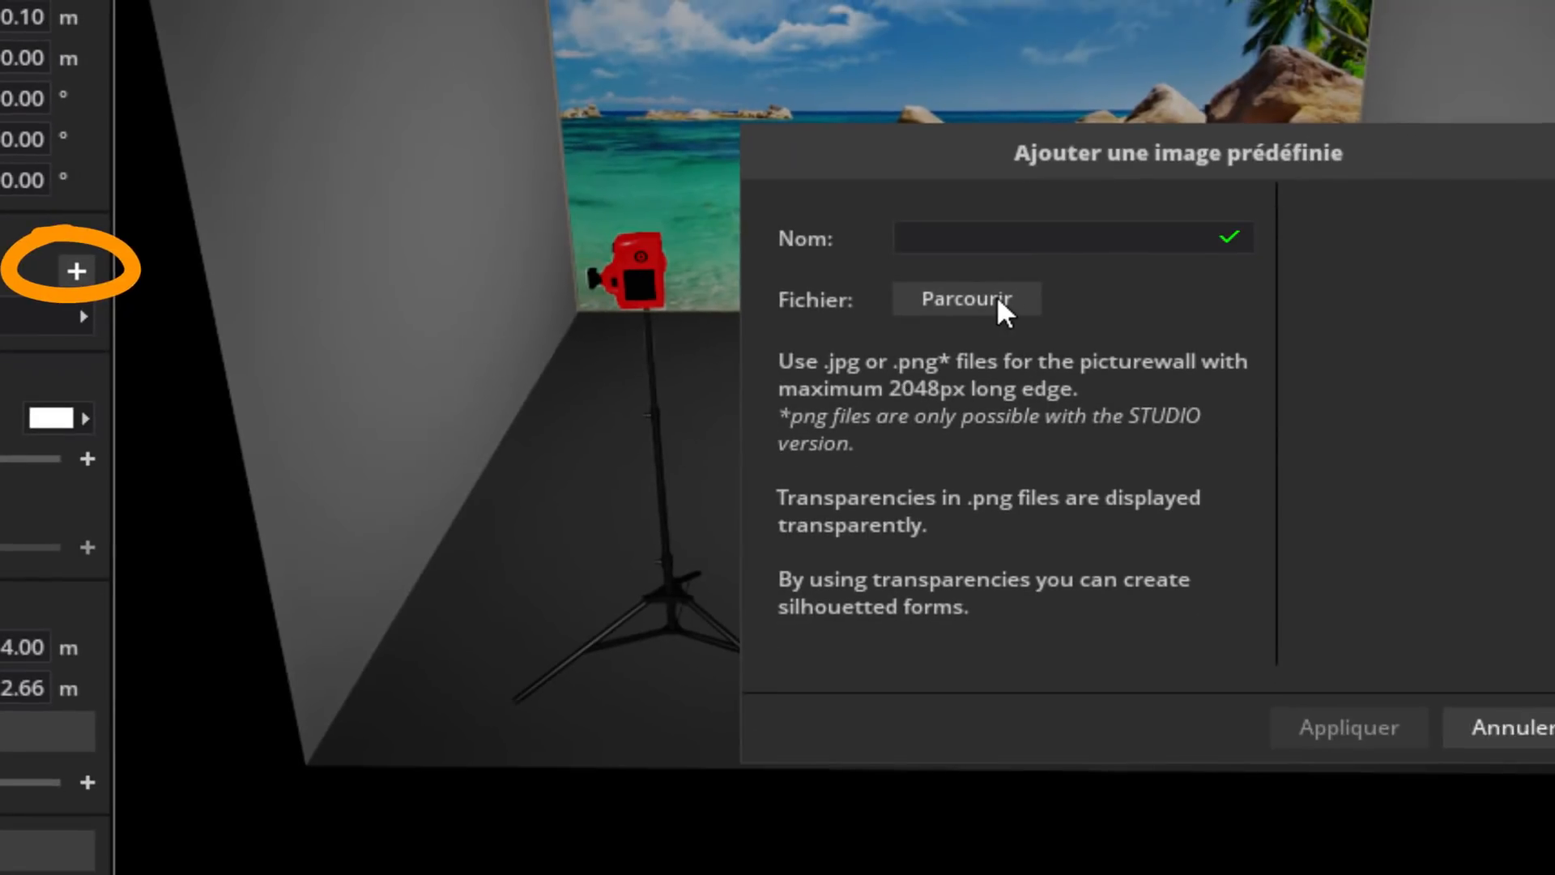
click(998, 299)
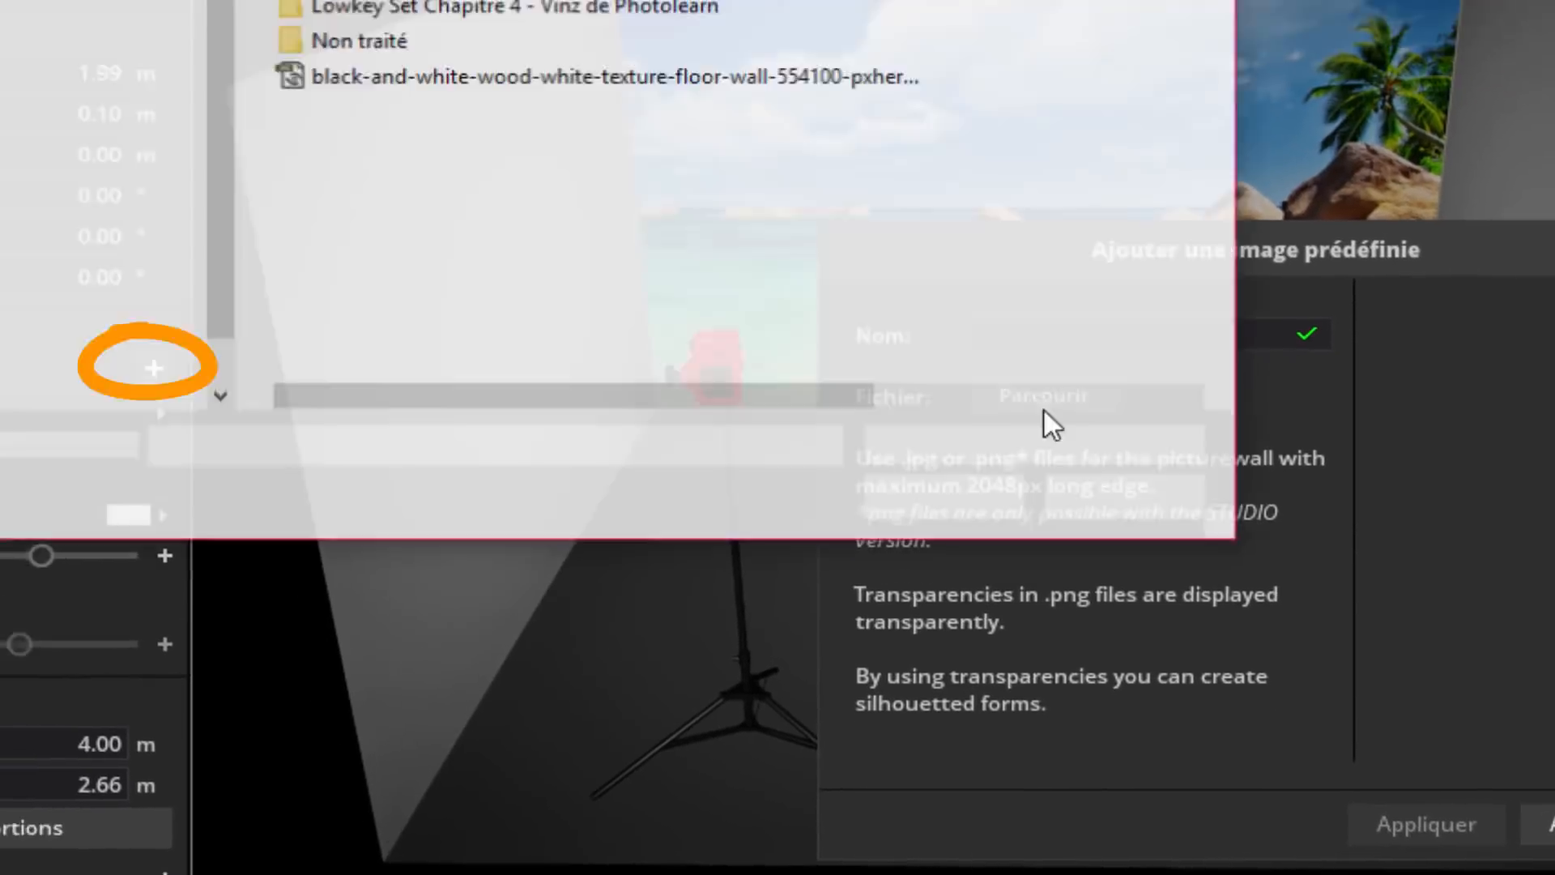
double_click(995, 423)
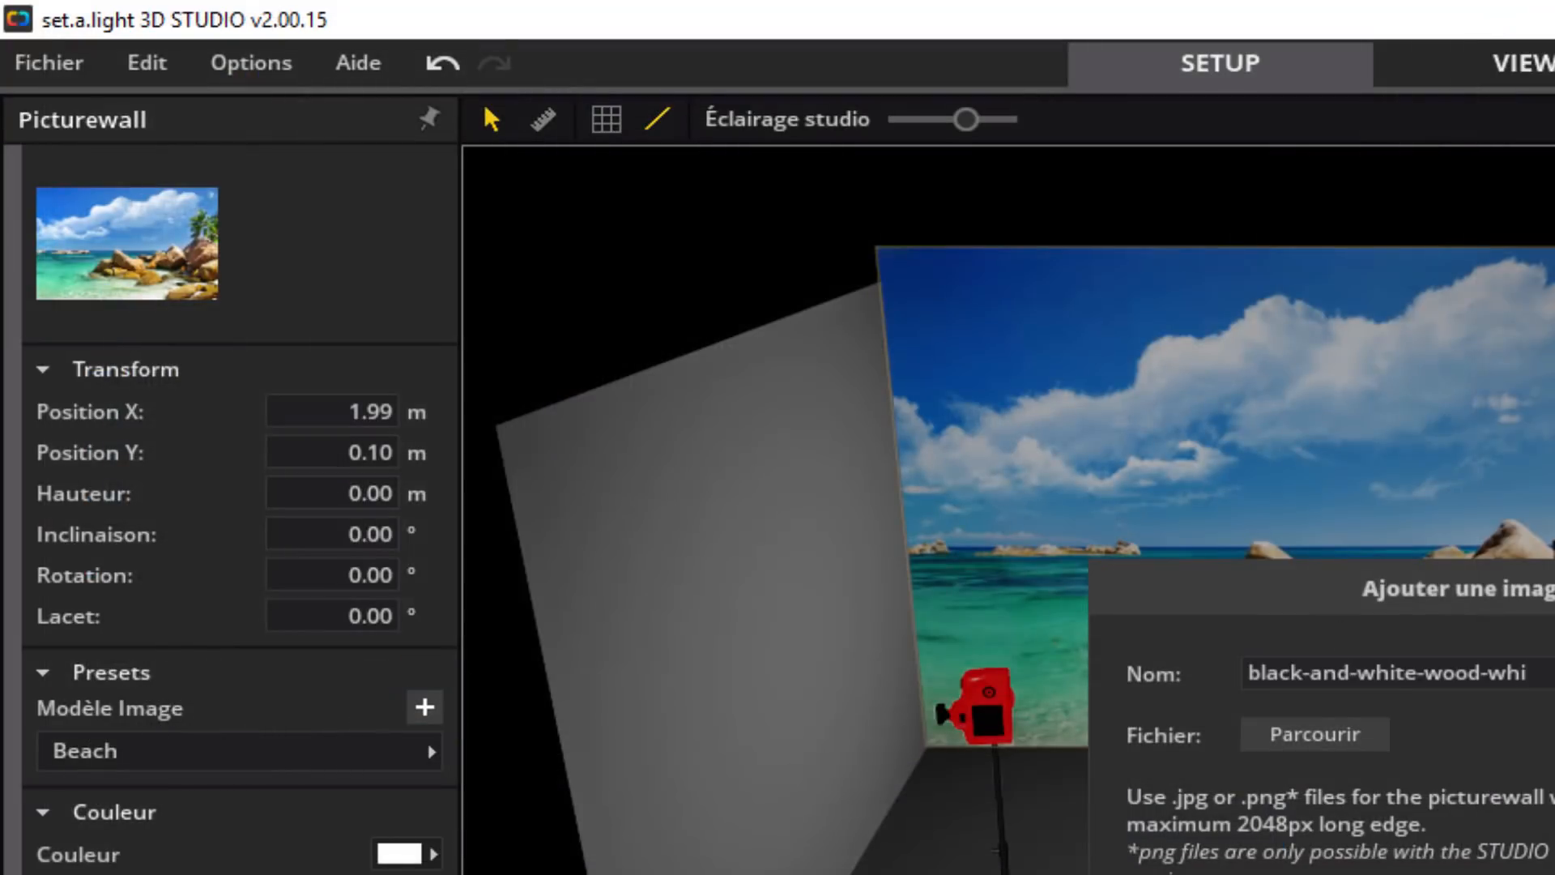
click(1084, 753)
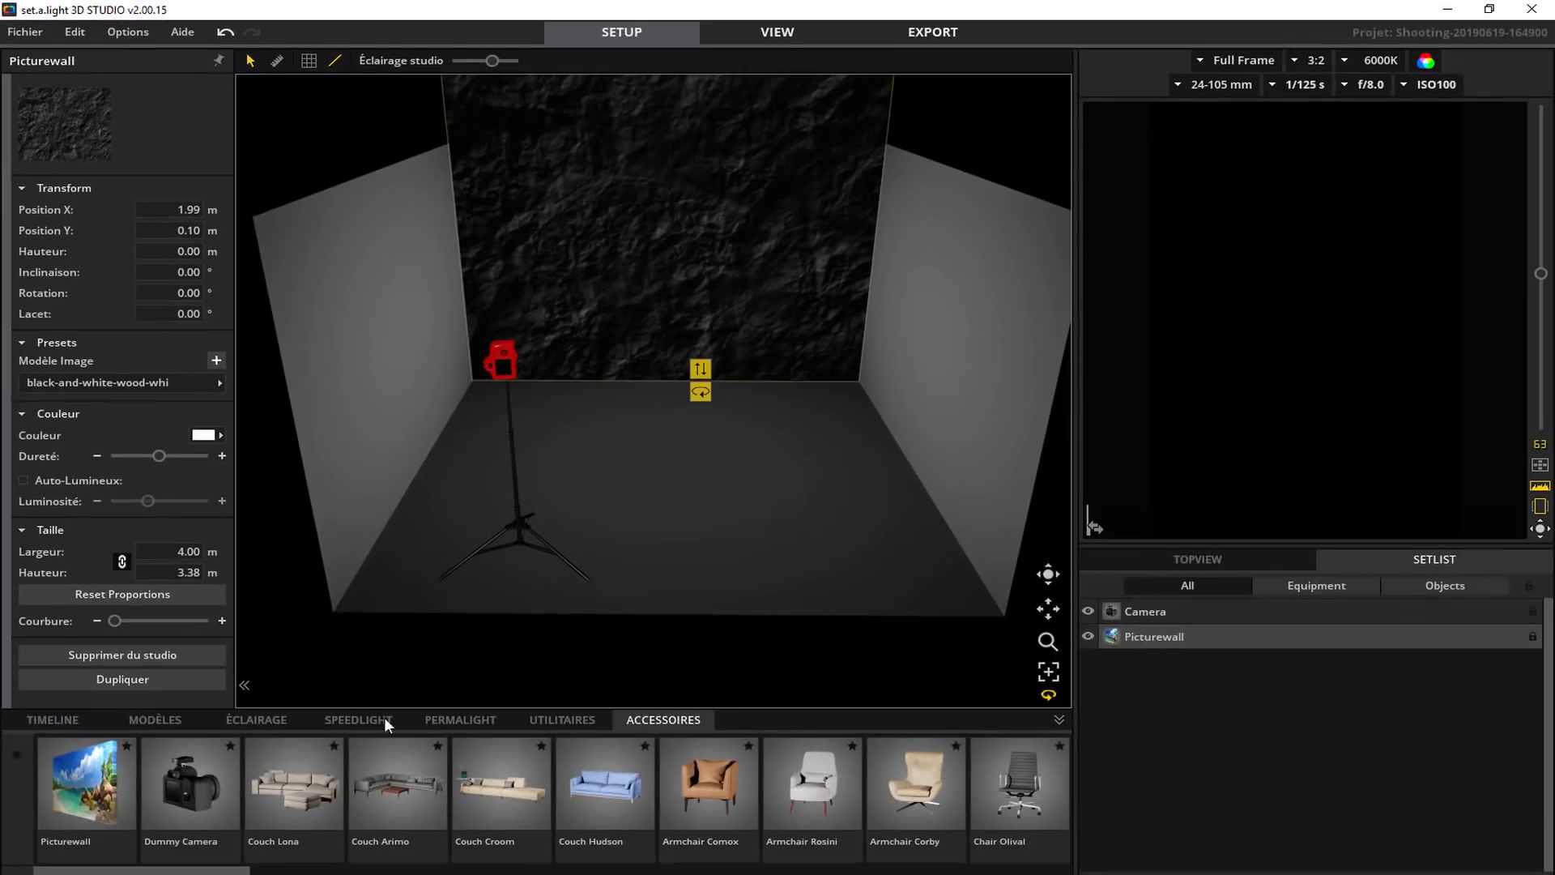
Add a Beautydish White Ø 56 cm light and place it beside the side wall at about X 3.34 m, Y 2.18 m
click(247, 718)
double_click(1011, 791)
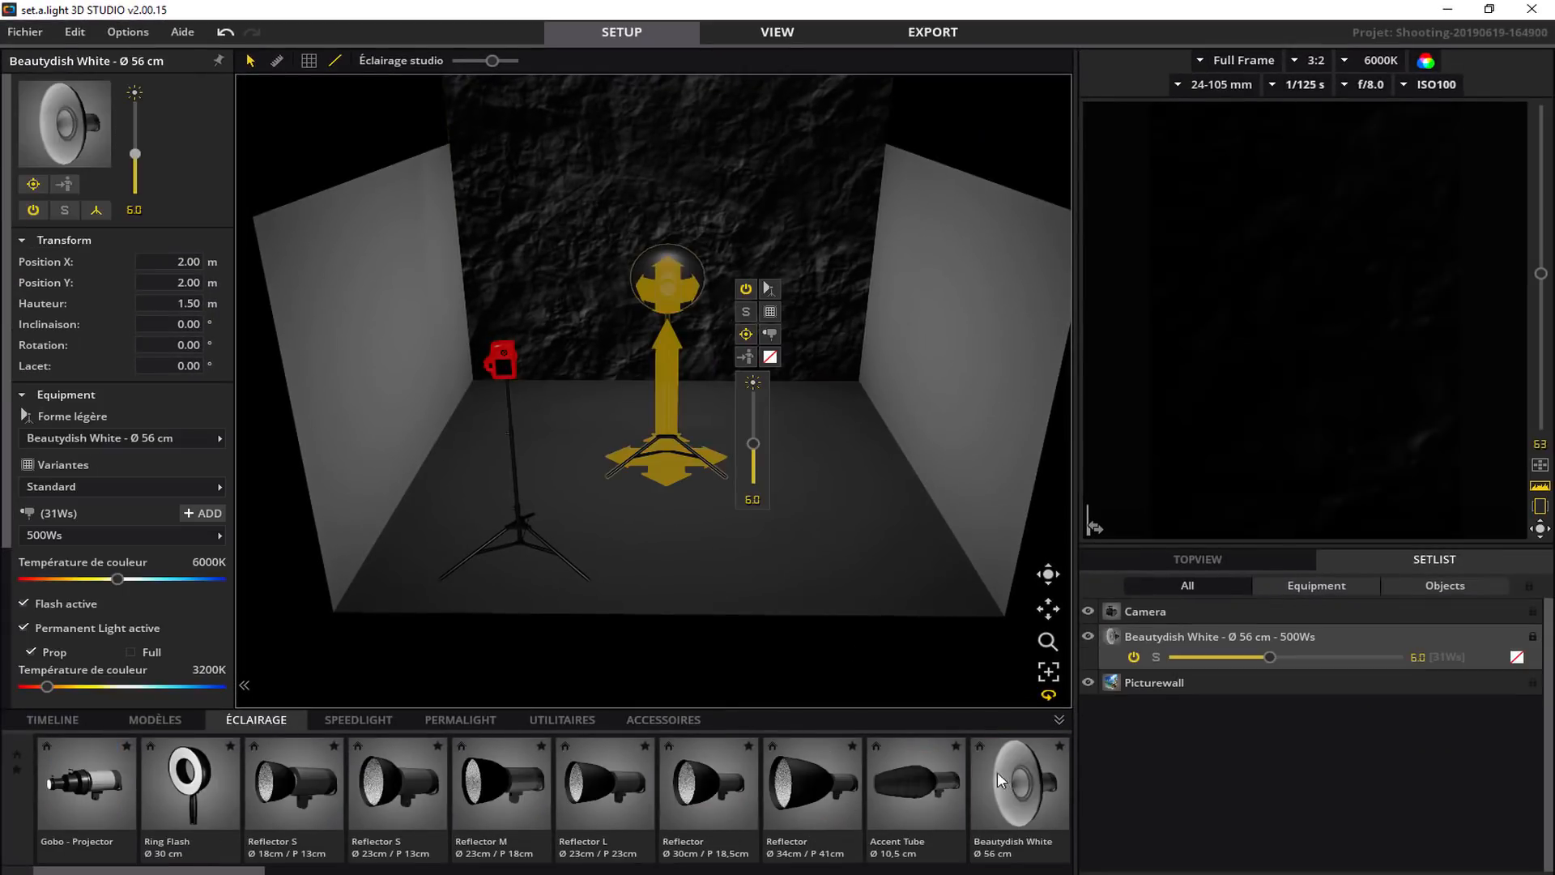
drag(659, 465, 851, 486)
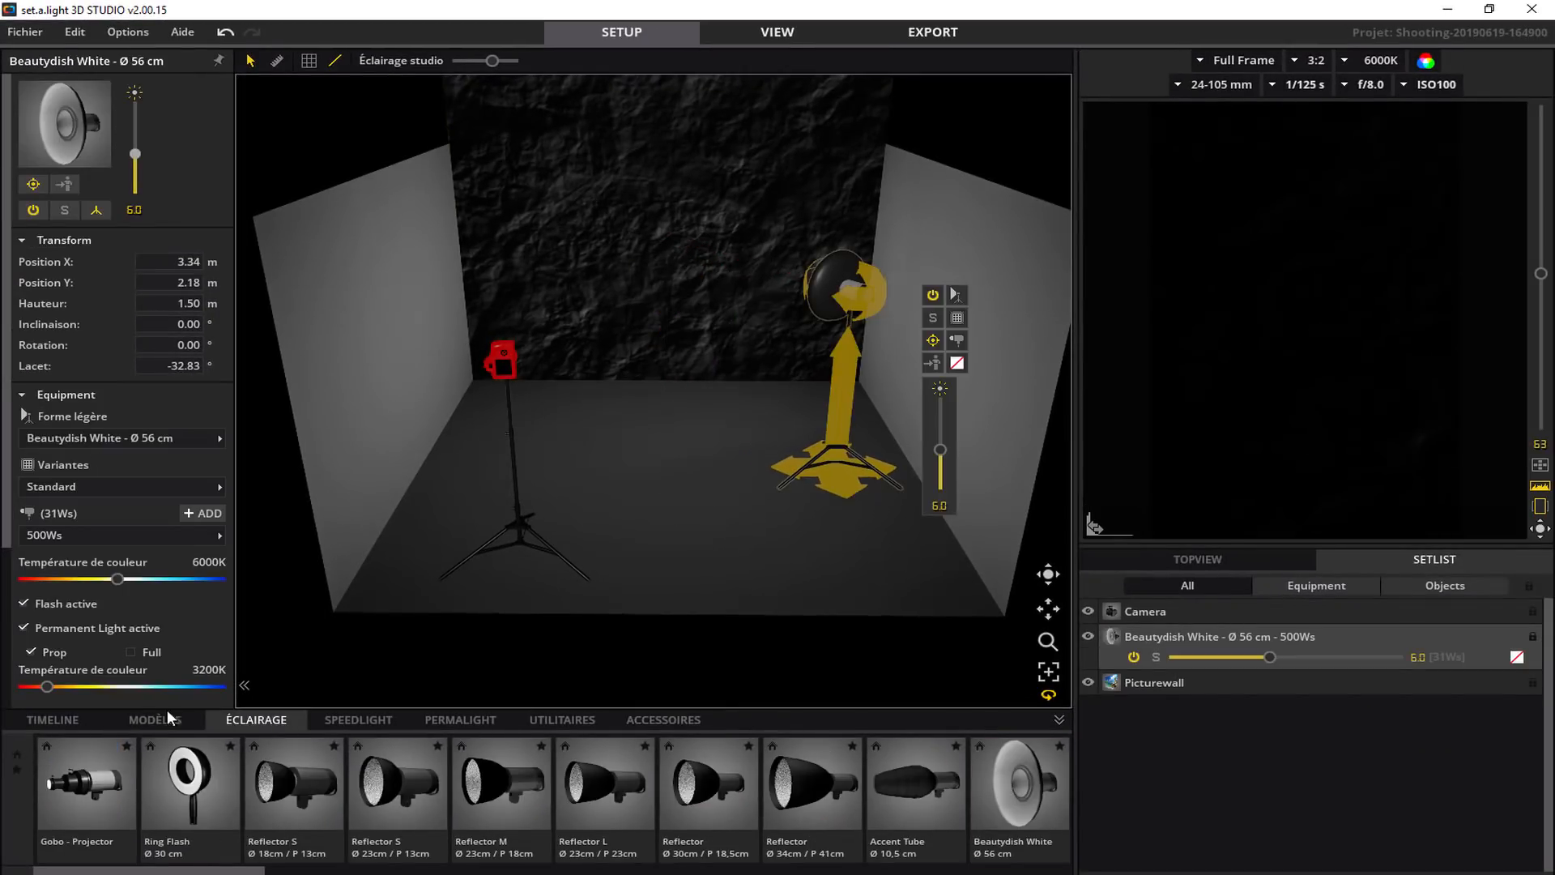
Add the model Amy to the studio and place her in front of the camera
click(170, 716)
double_click(315, 784)
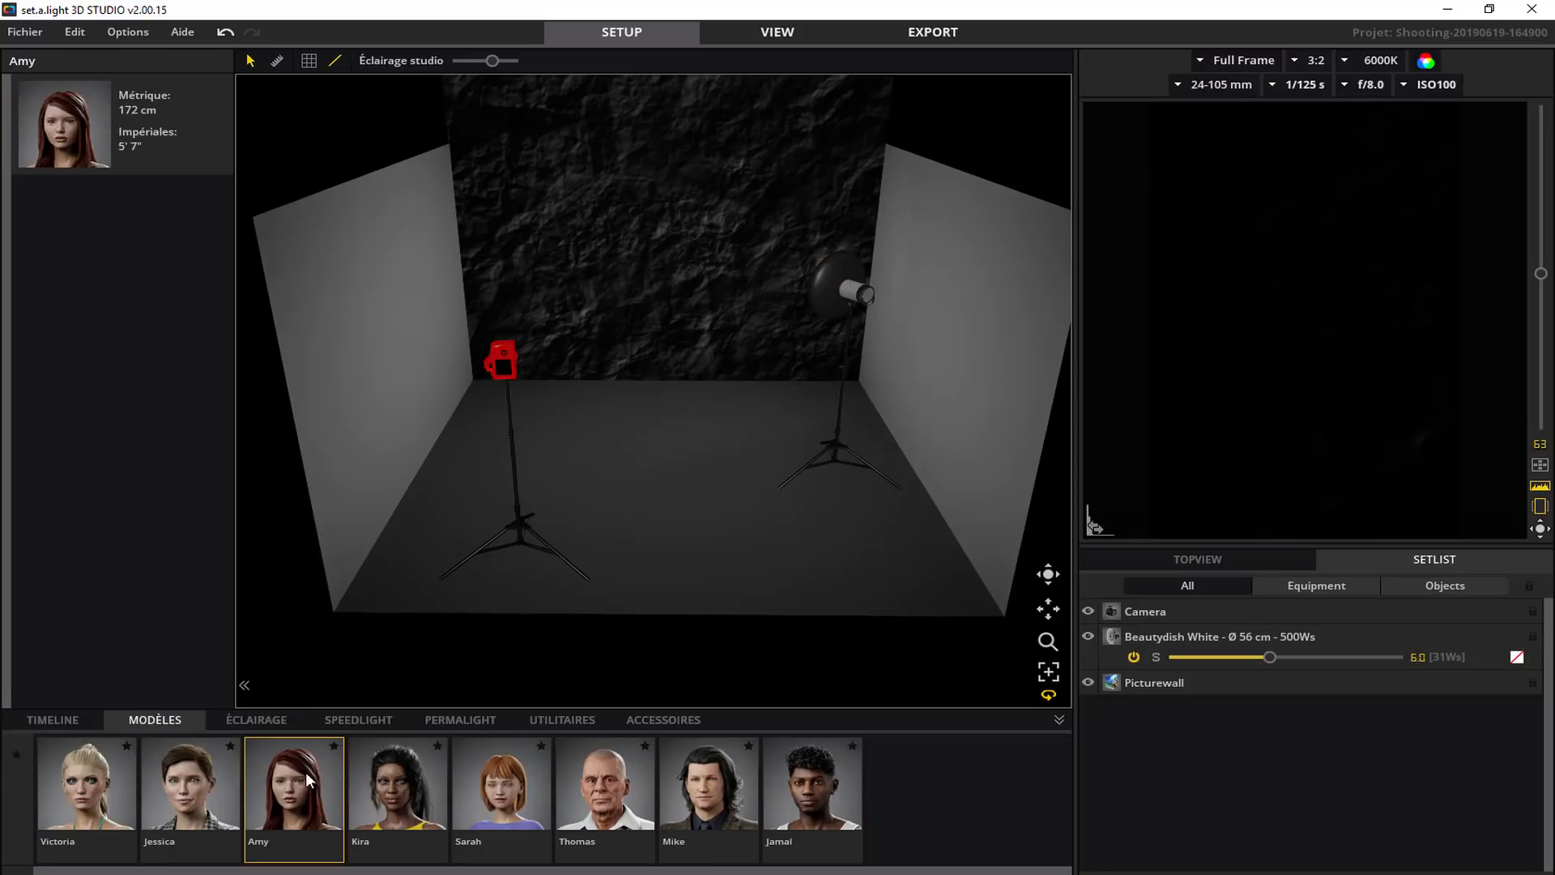
drag(683, 391, 534, 371)
Raise the beauty dish's power to 10 and turn it to face the model
click(823, 465)
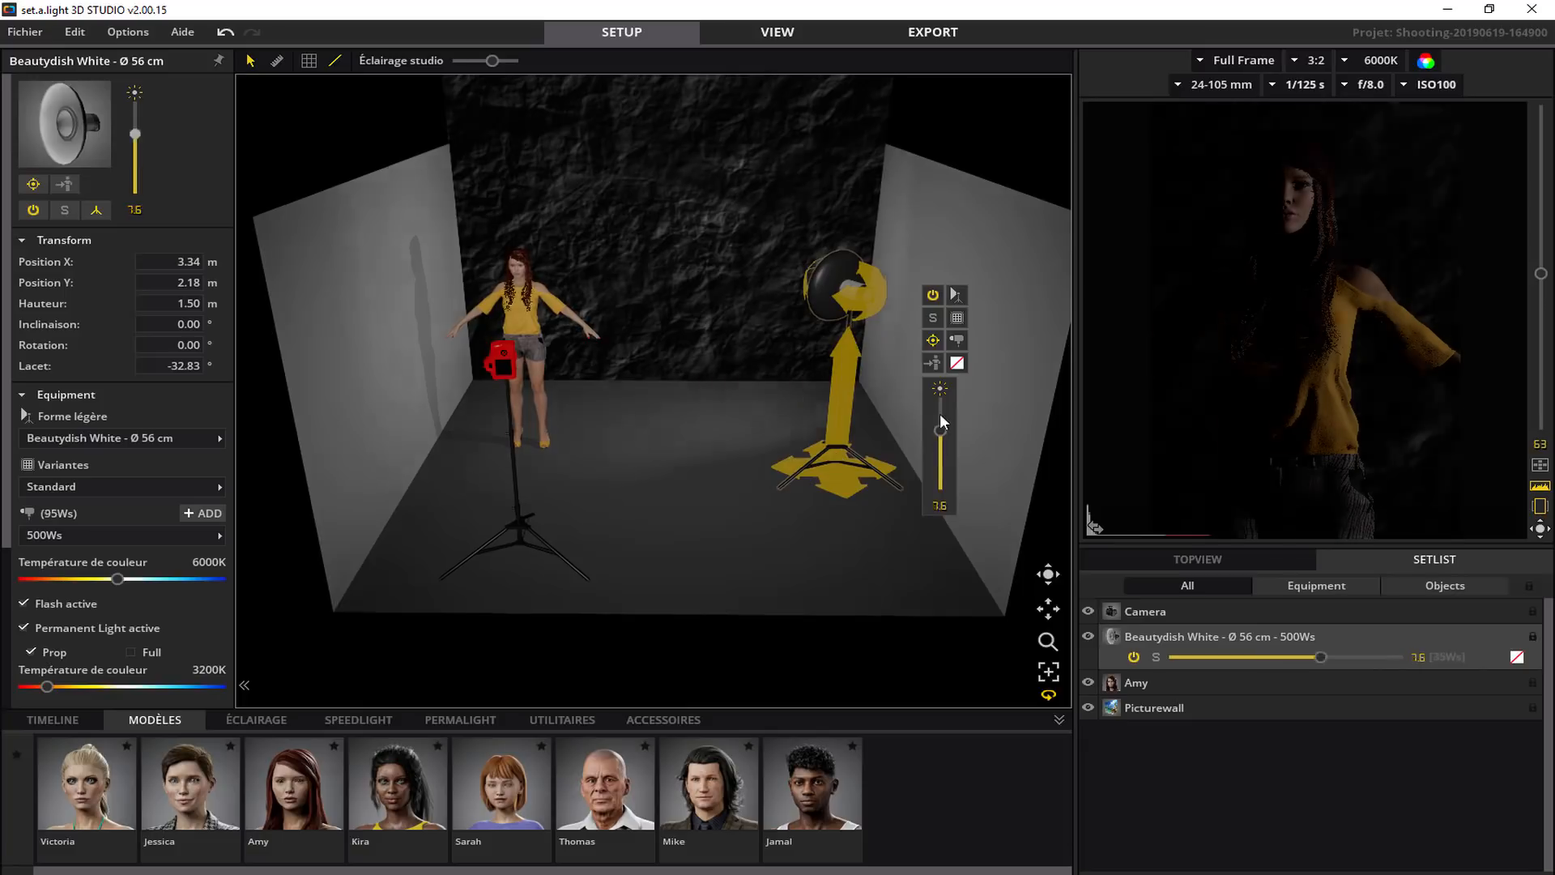
drag(1139, 305, 1057, 343)
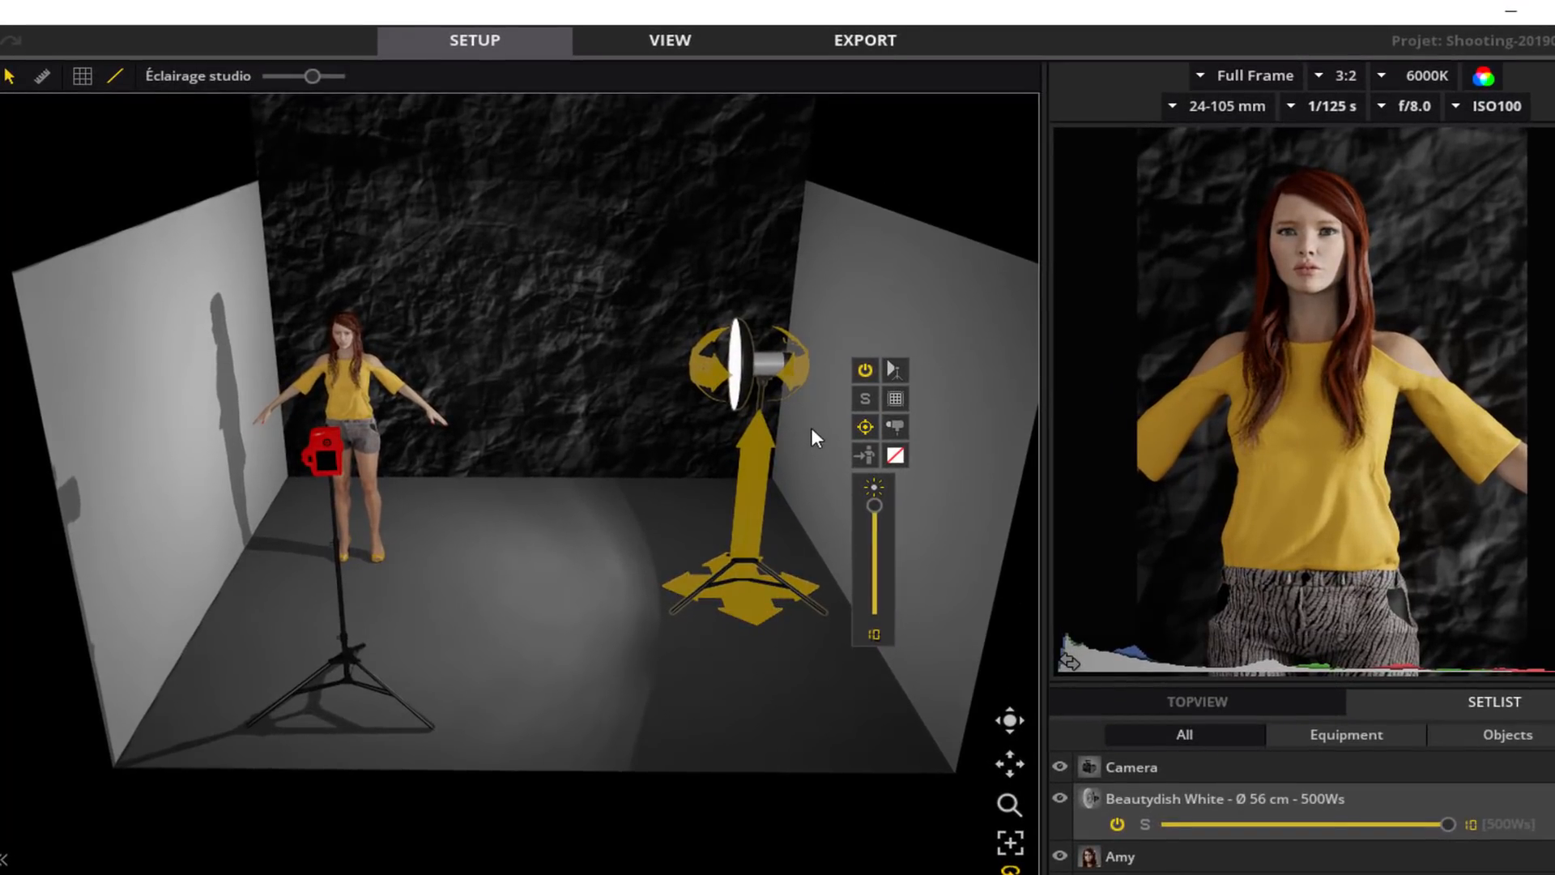
Move the camera closer to the model for a tighter framing
click(361, 689)
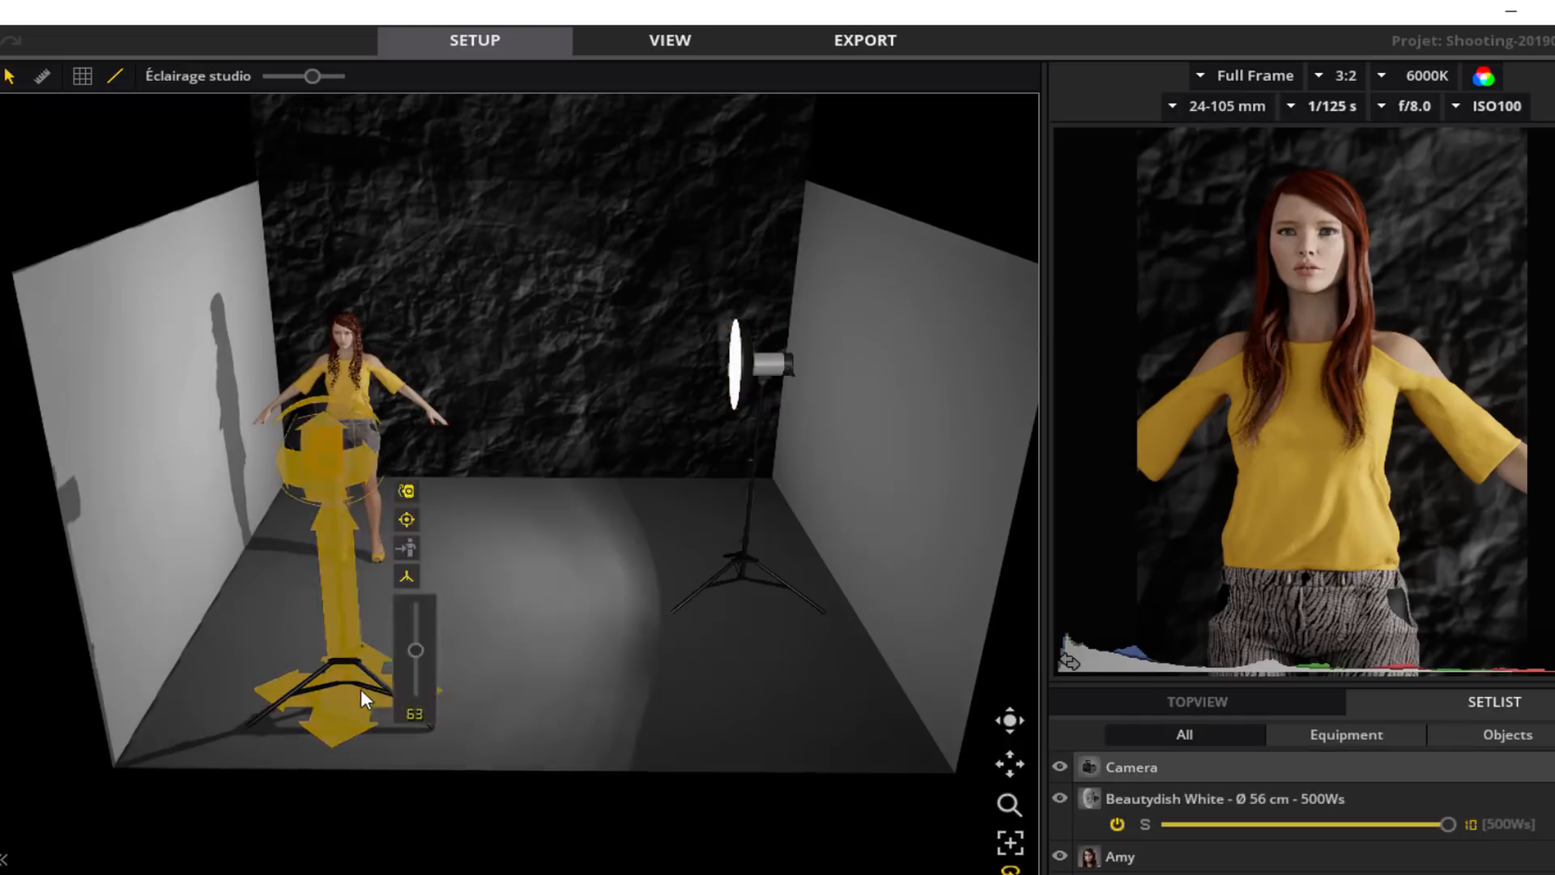
drag(361, 688, 358, 644)
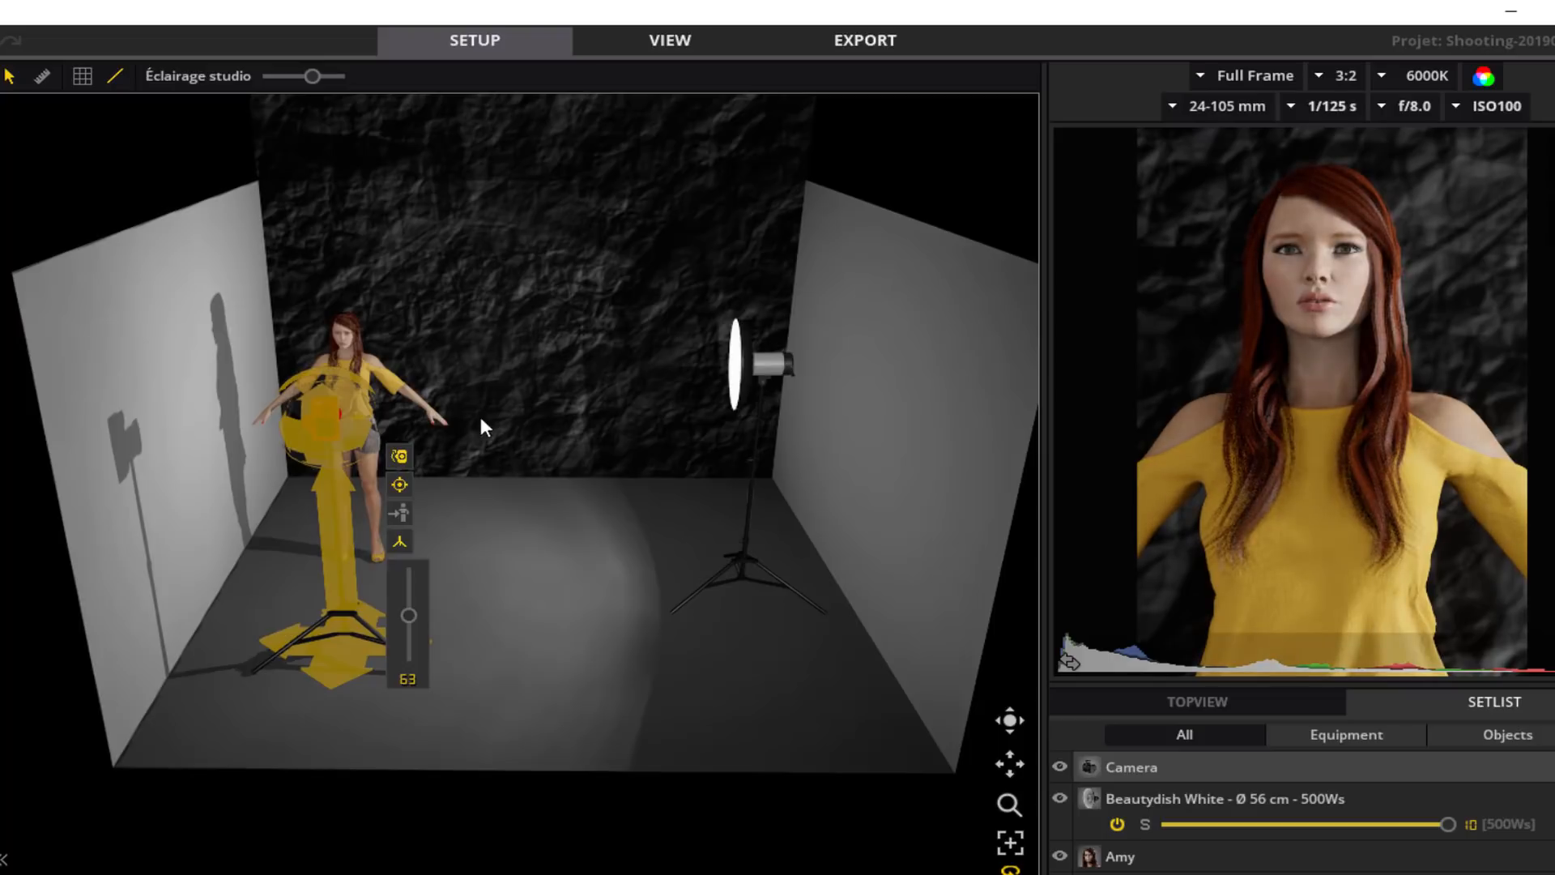
Move the model farther from the backdrop and pull the camera back to reframe her from the waist up
right_drag(802, 649, 873, 637)
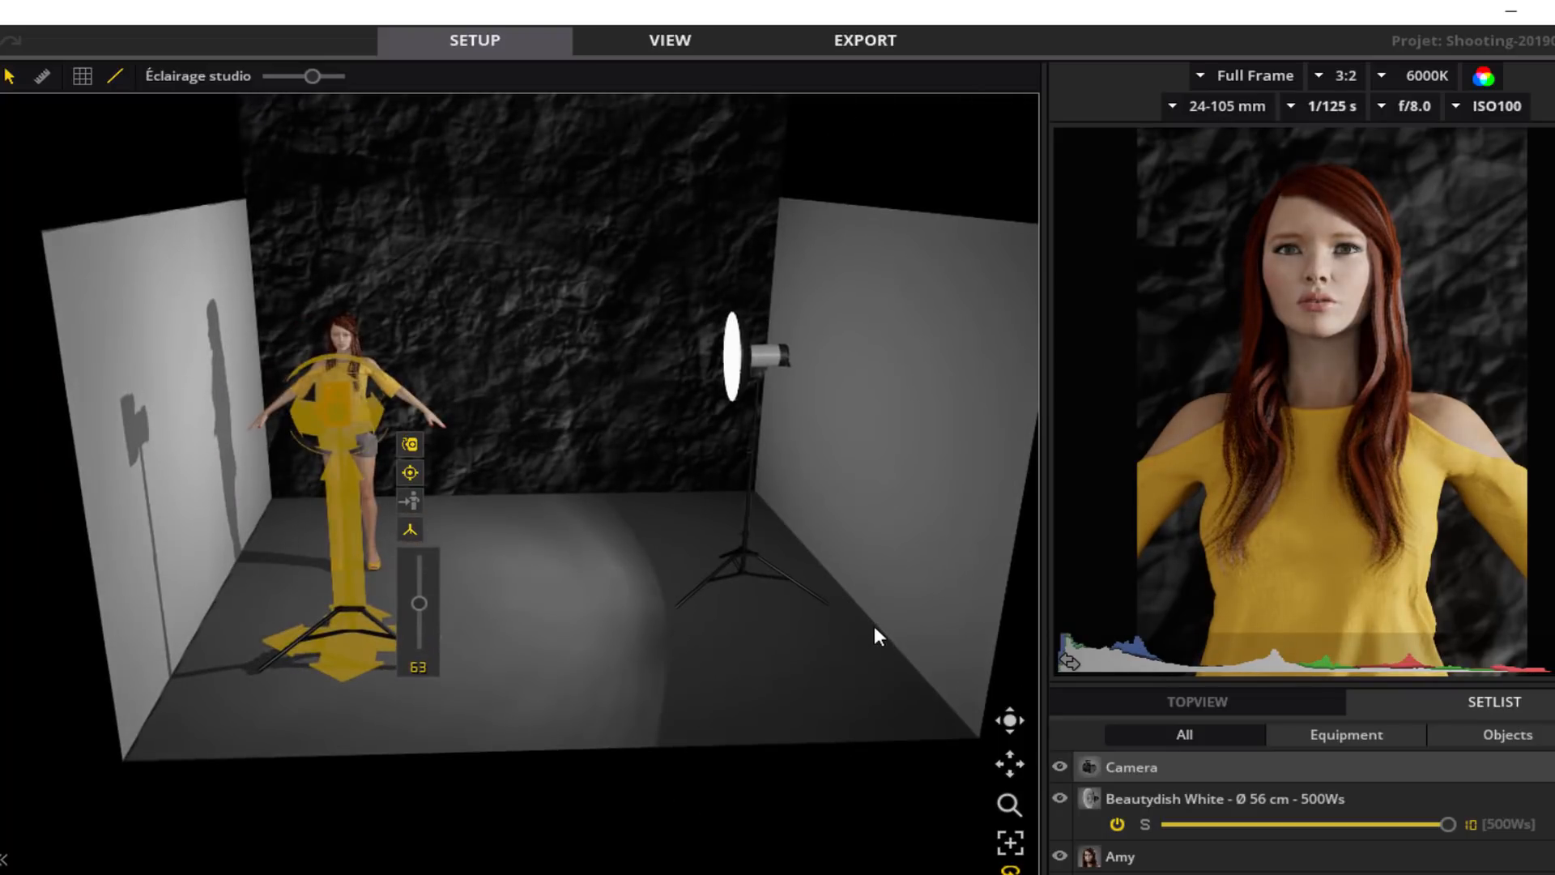
right_drag(829, 600, 827, 757)
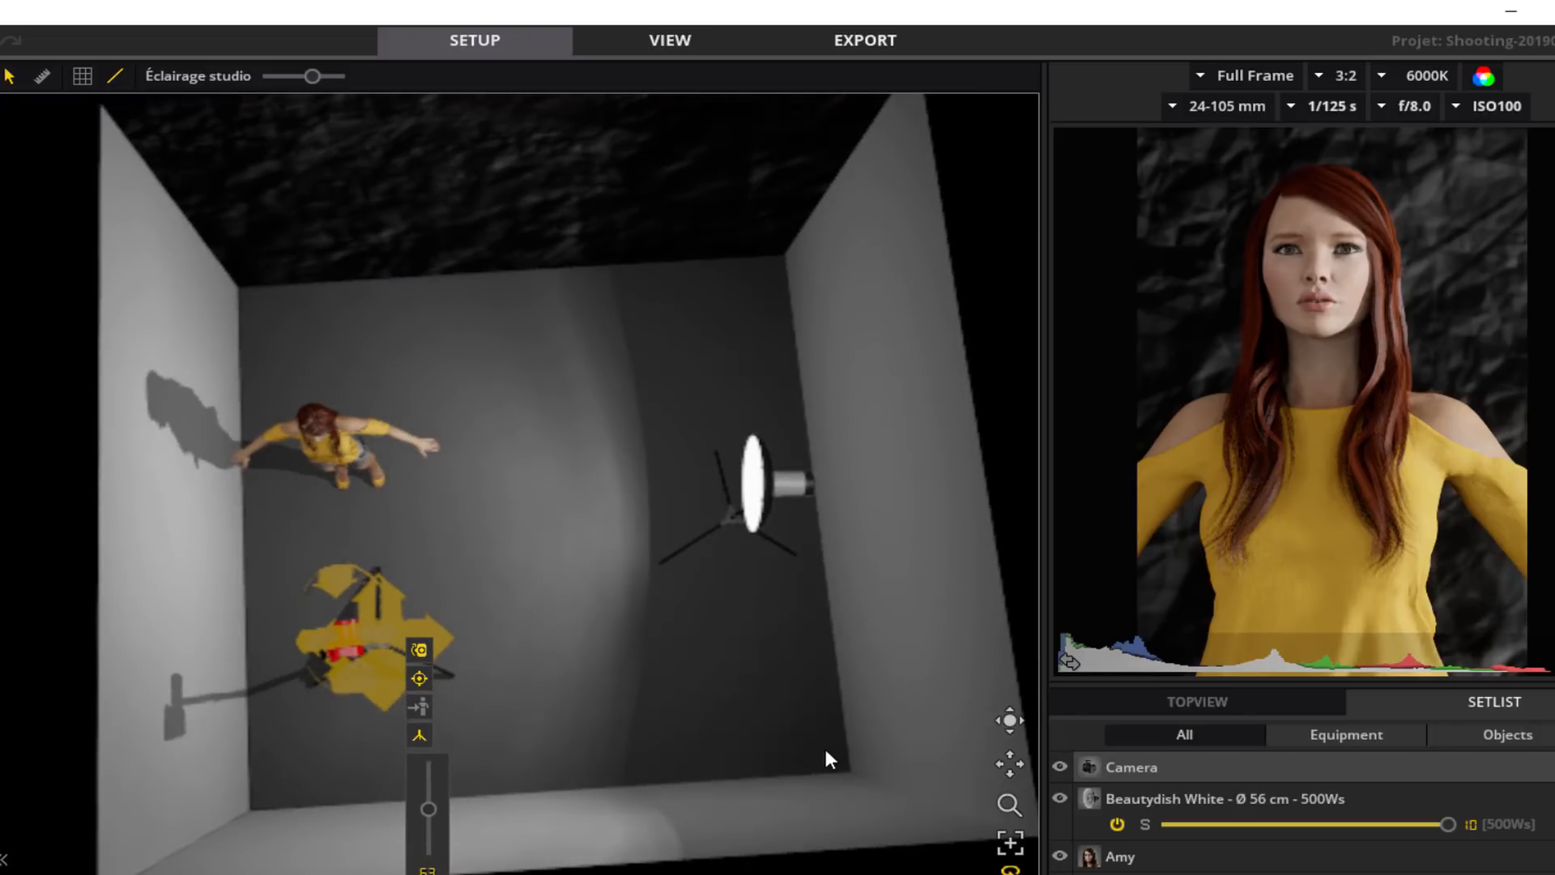
right_drag(773, 638, 766, 510)
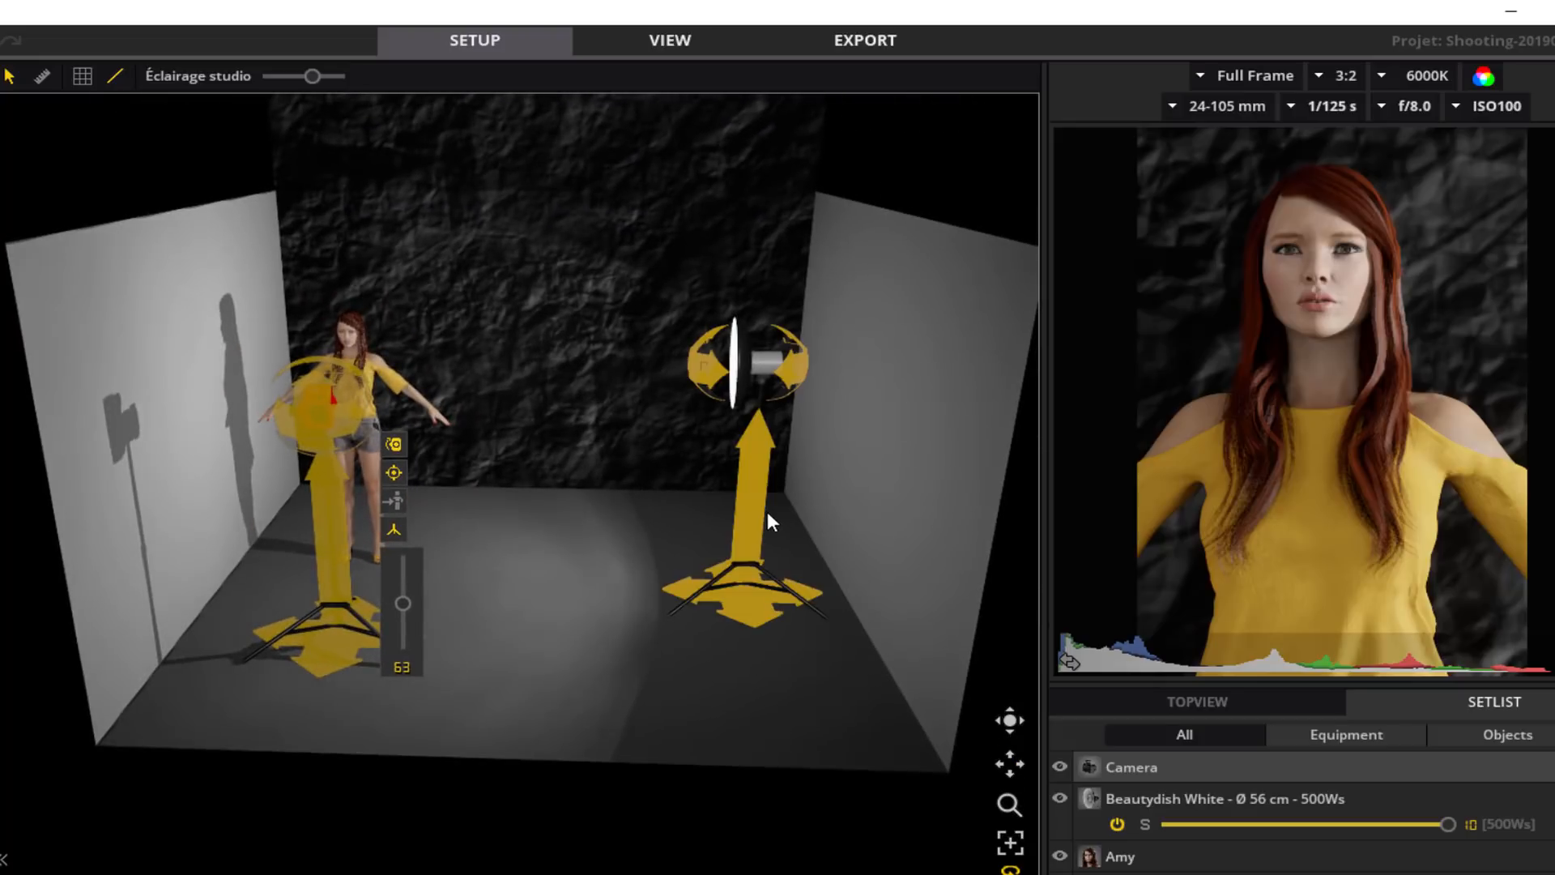
right_drag(705, 510, 371, 347)
drag(569, 318, 478, 328)
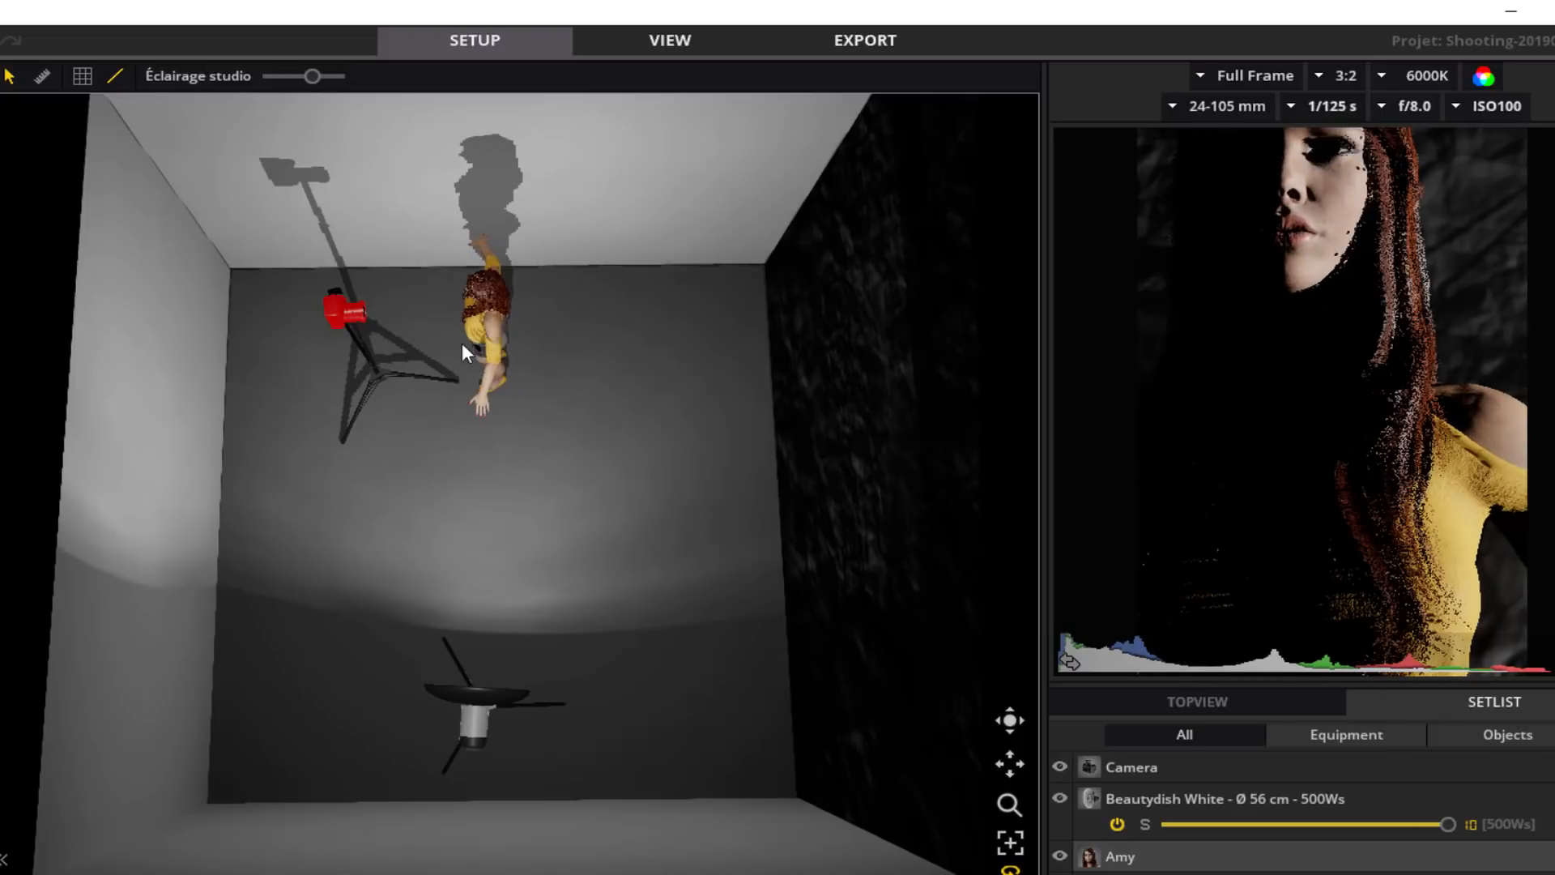
click(376, 373)
drag(387, 389, 320, 371)
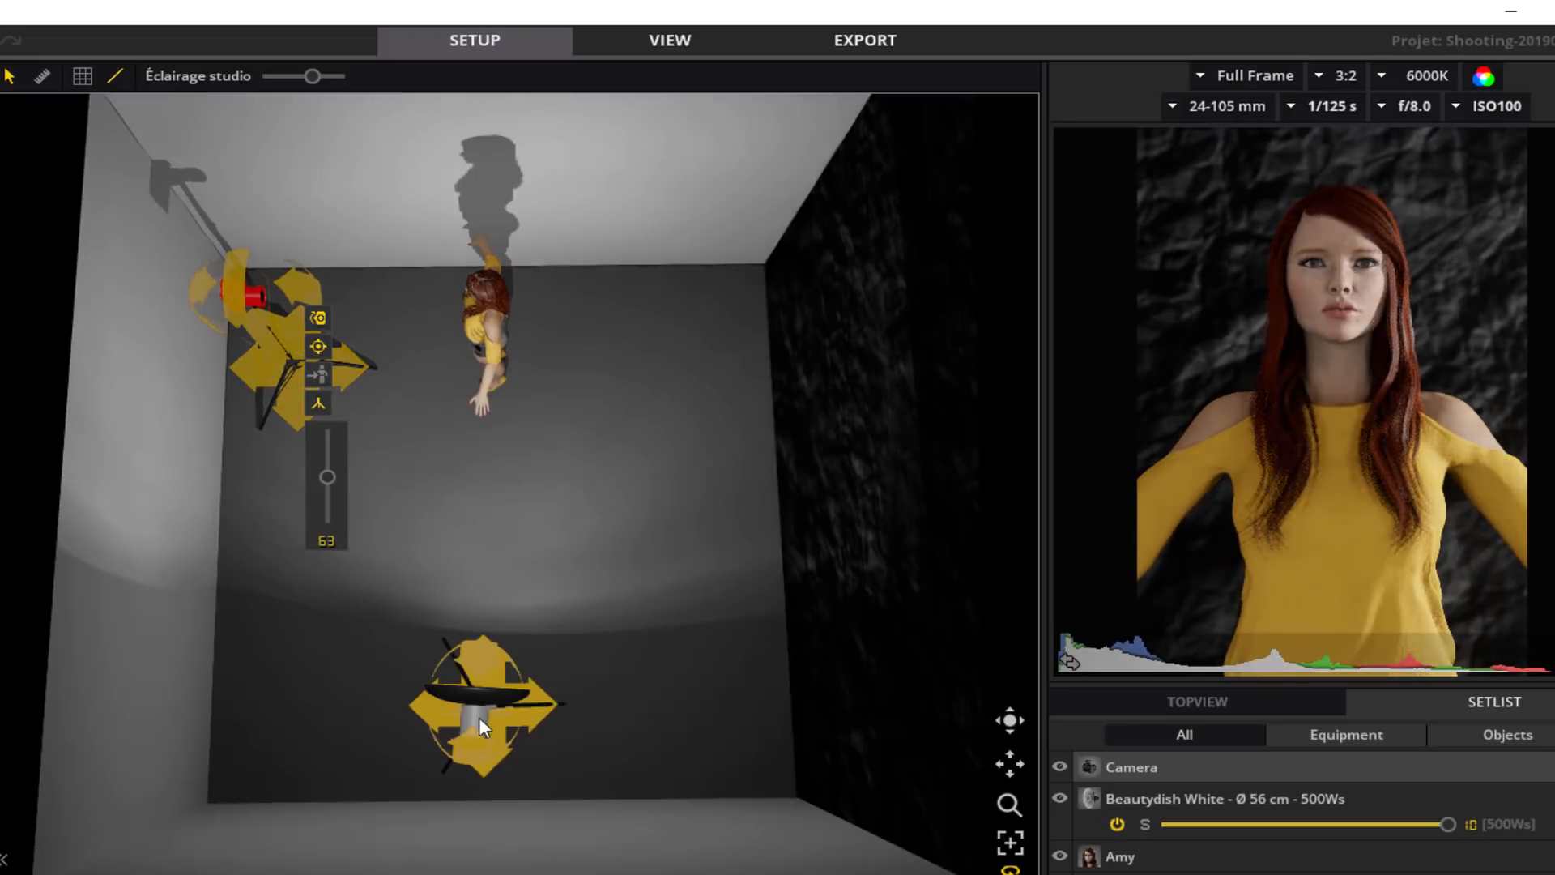
Shift the beauty dish toward the camera side of the studio and fine-tune the camera's position
drag(524, 714, 412, 695)
click(324, 358)
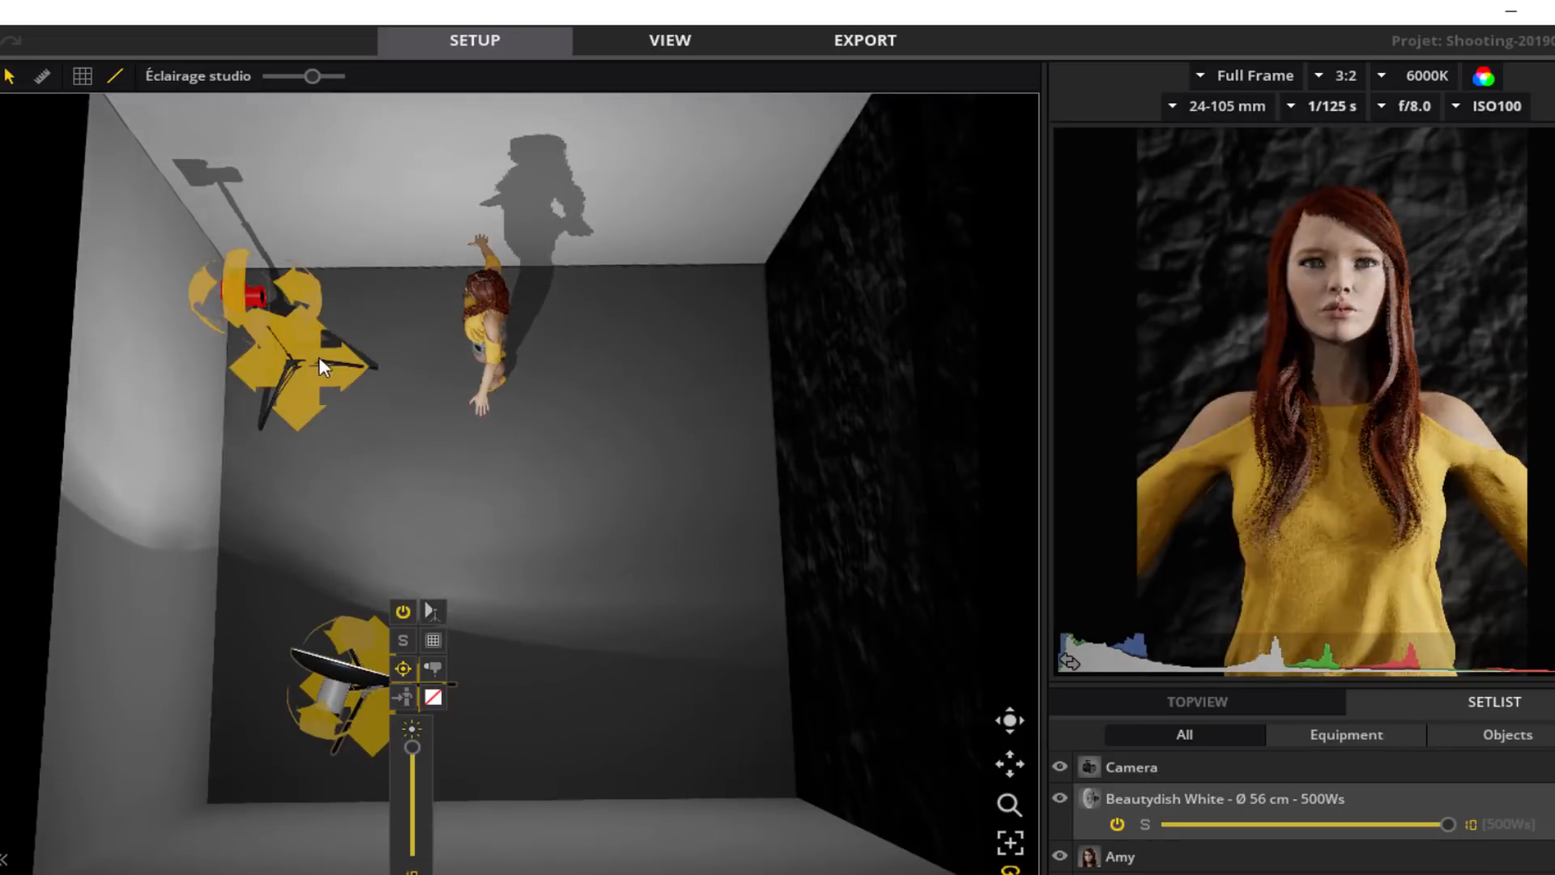
mouse_move(306, 364)
mouse_down()
mouse_move(276, 367)
mouse_move(317, 374)
mouse_up()
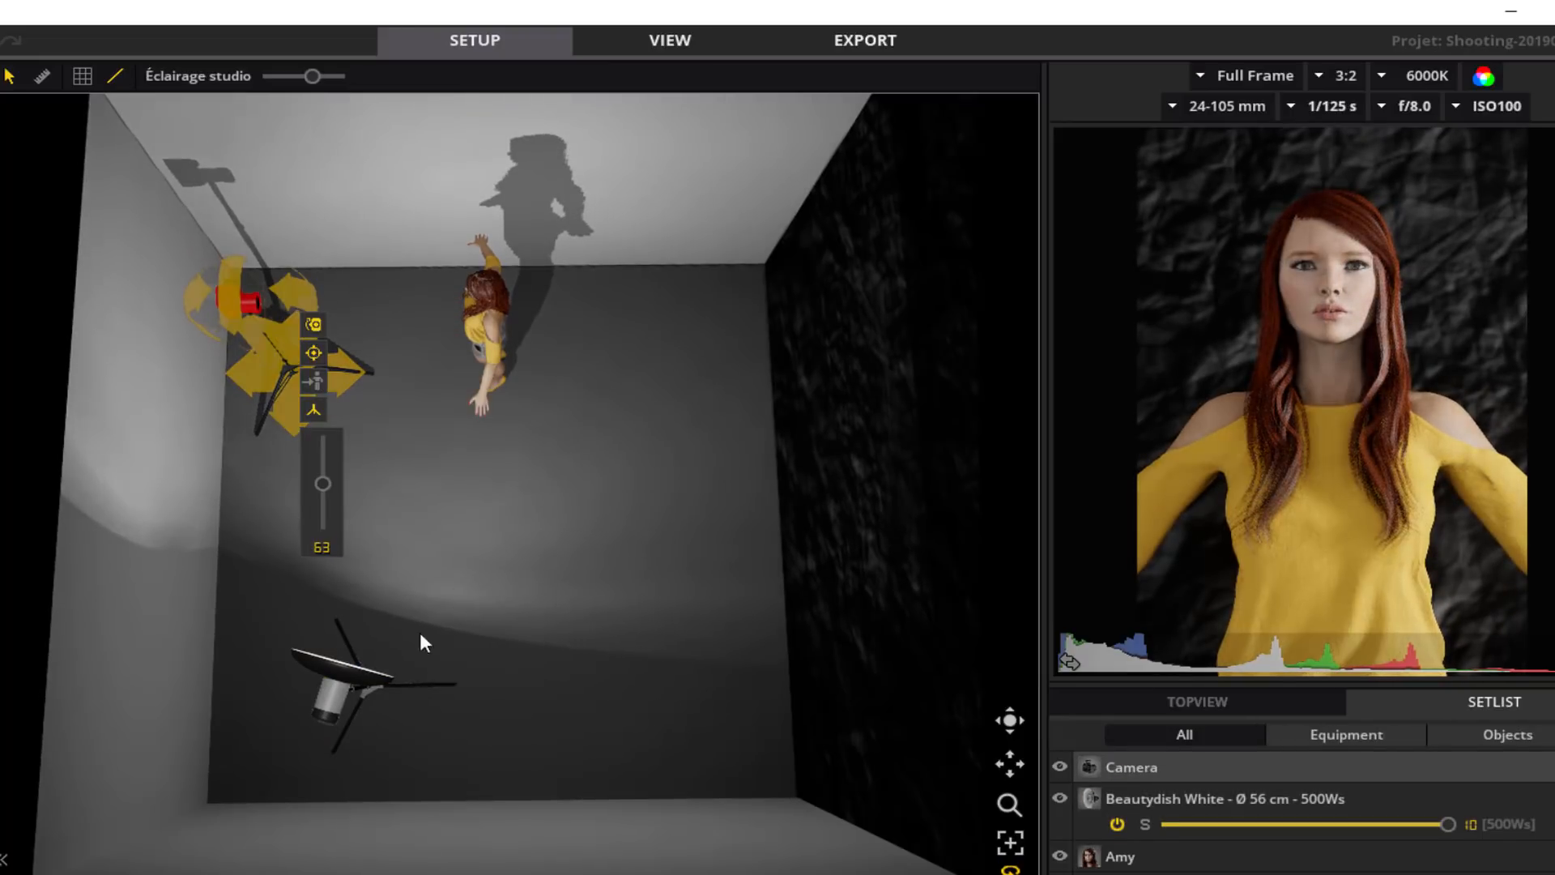
Re-aim the beauty dish toward the model and move its stand closer to her
right_drag(544, 703, 539, 586)
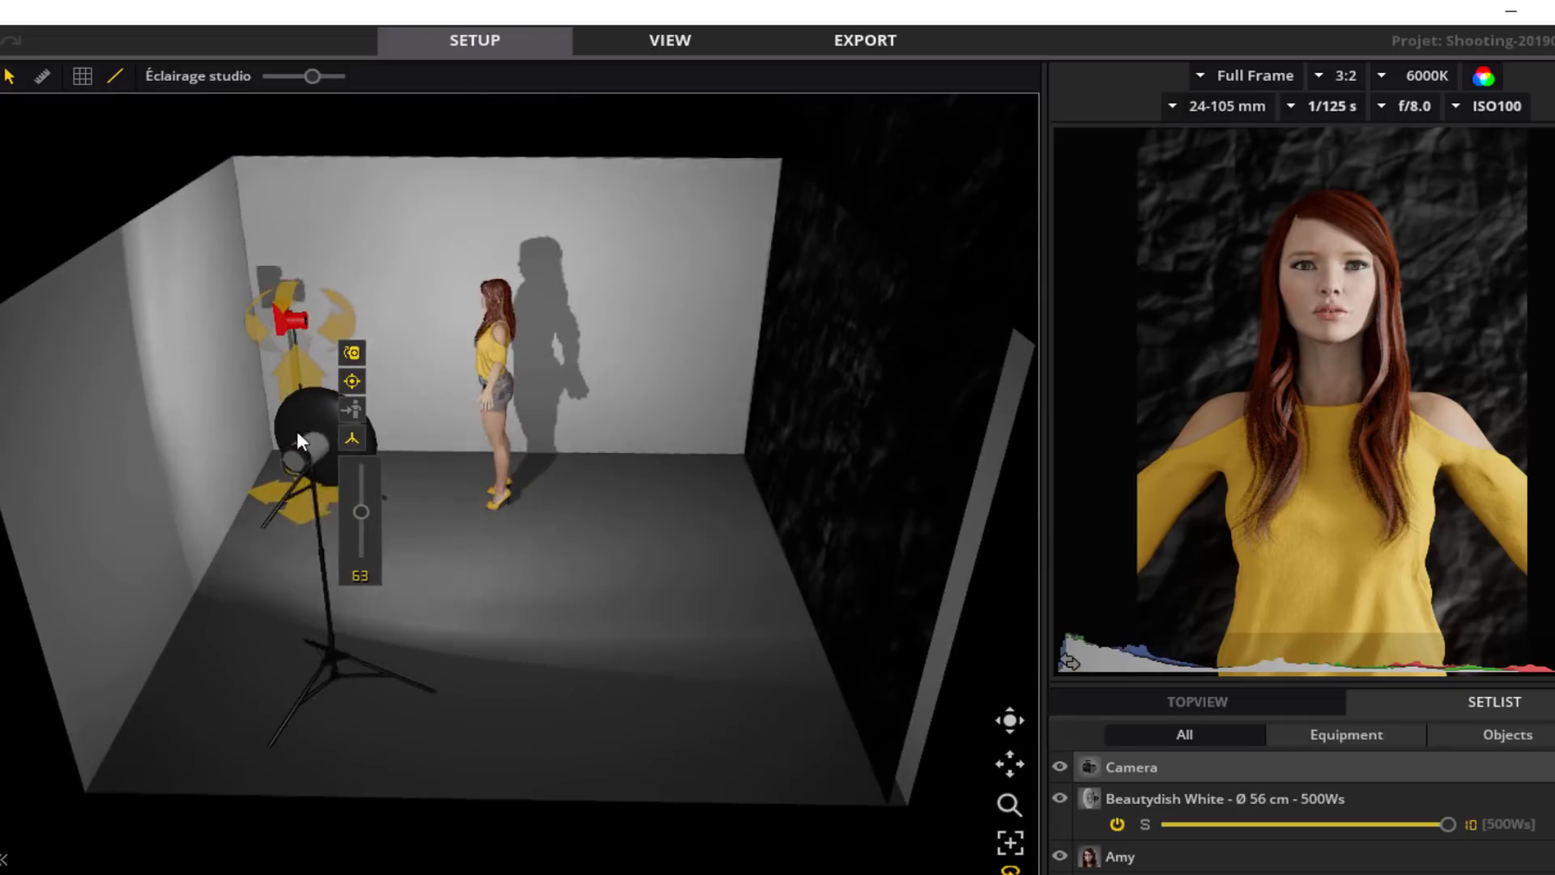
drag(295, 463, 331, 464)
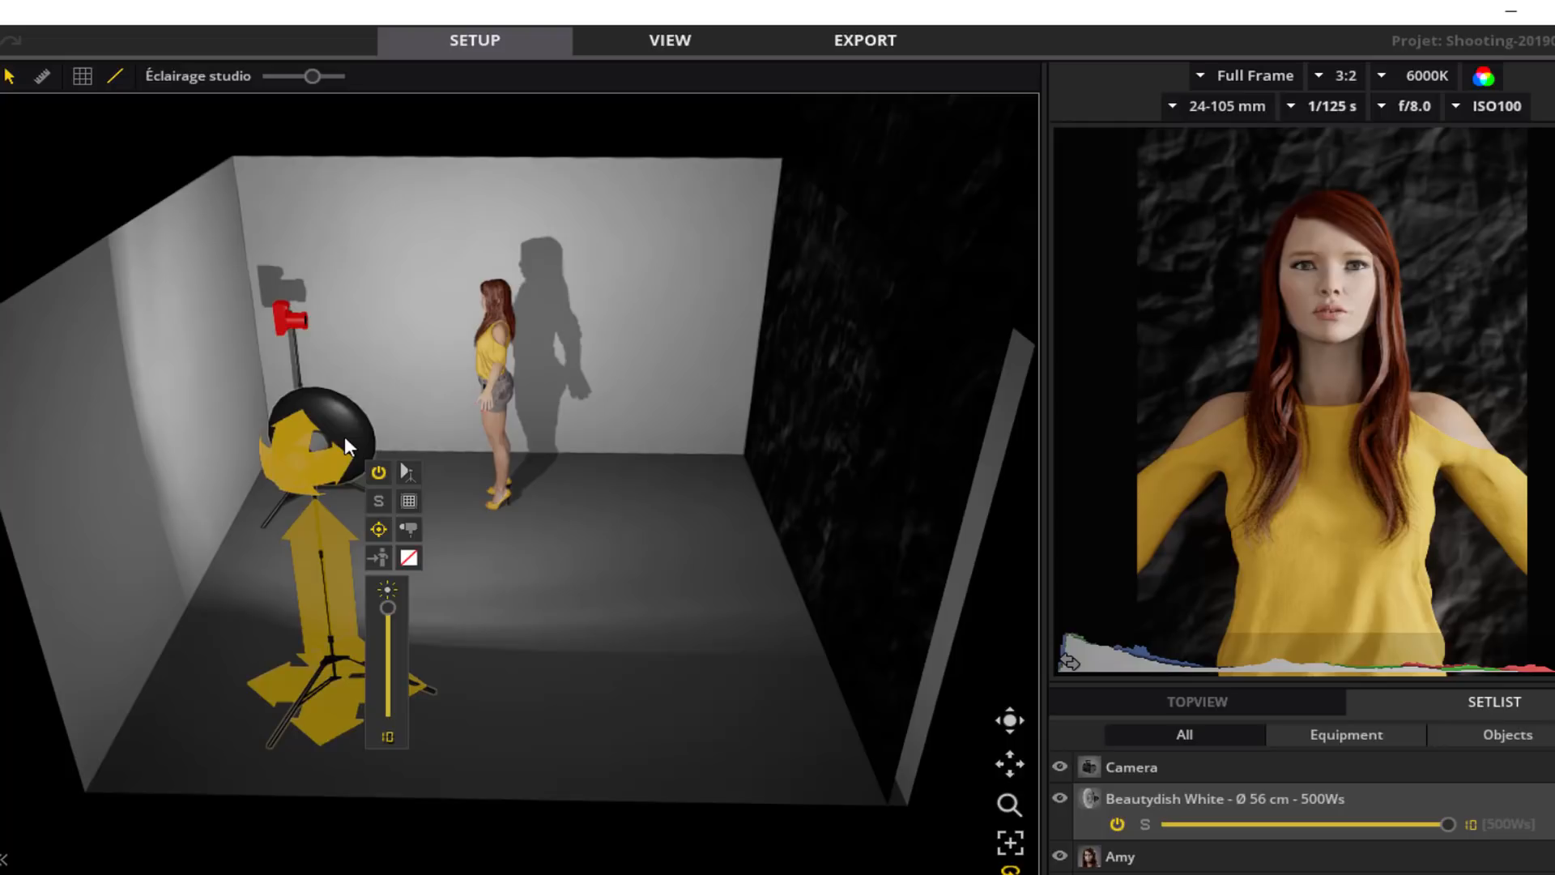
drag(326, 713, 387, 639)
click(387, 638)
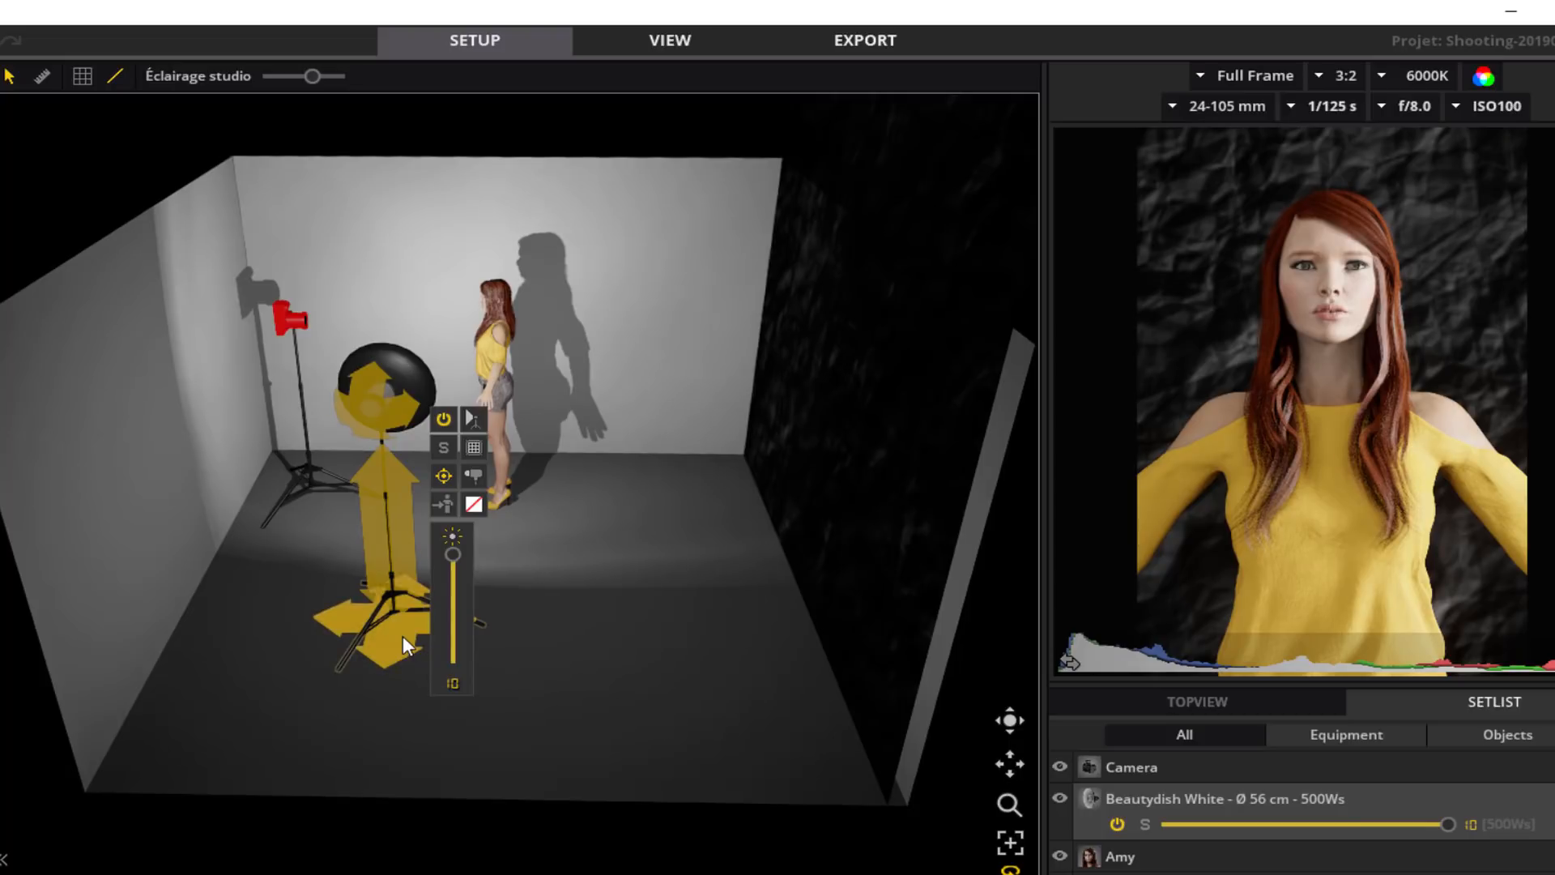
drag(402, 635, 389, 655)
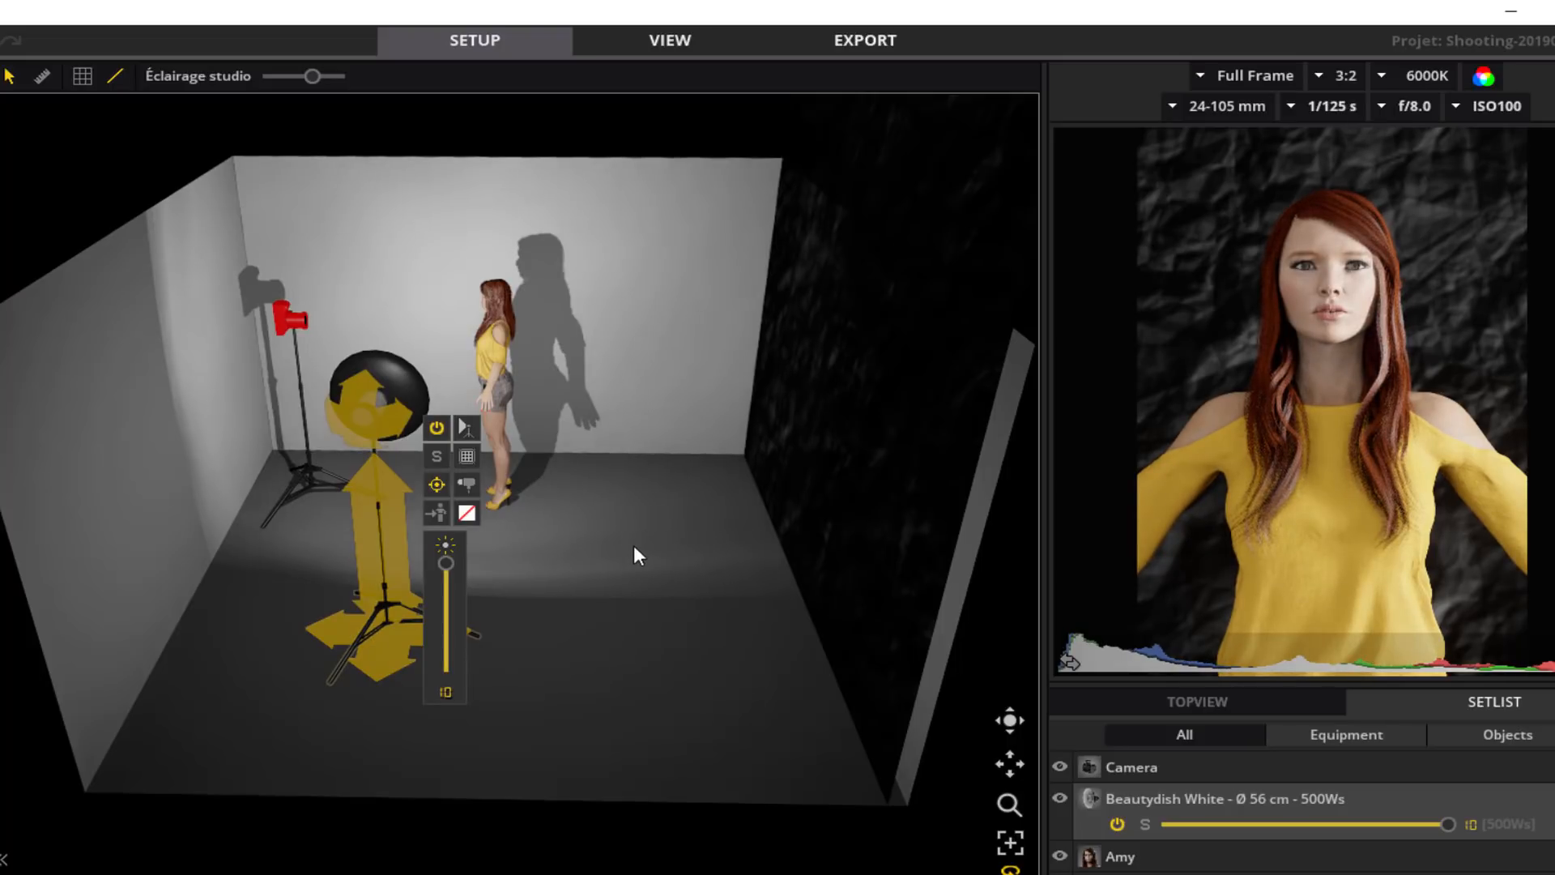
Switch the beauty dish to the Grid Outside variant
click(468, 458)
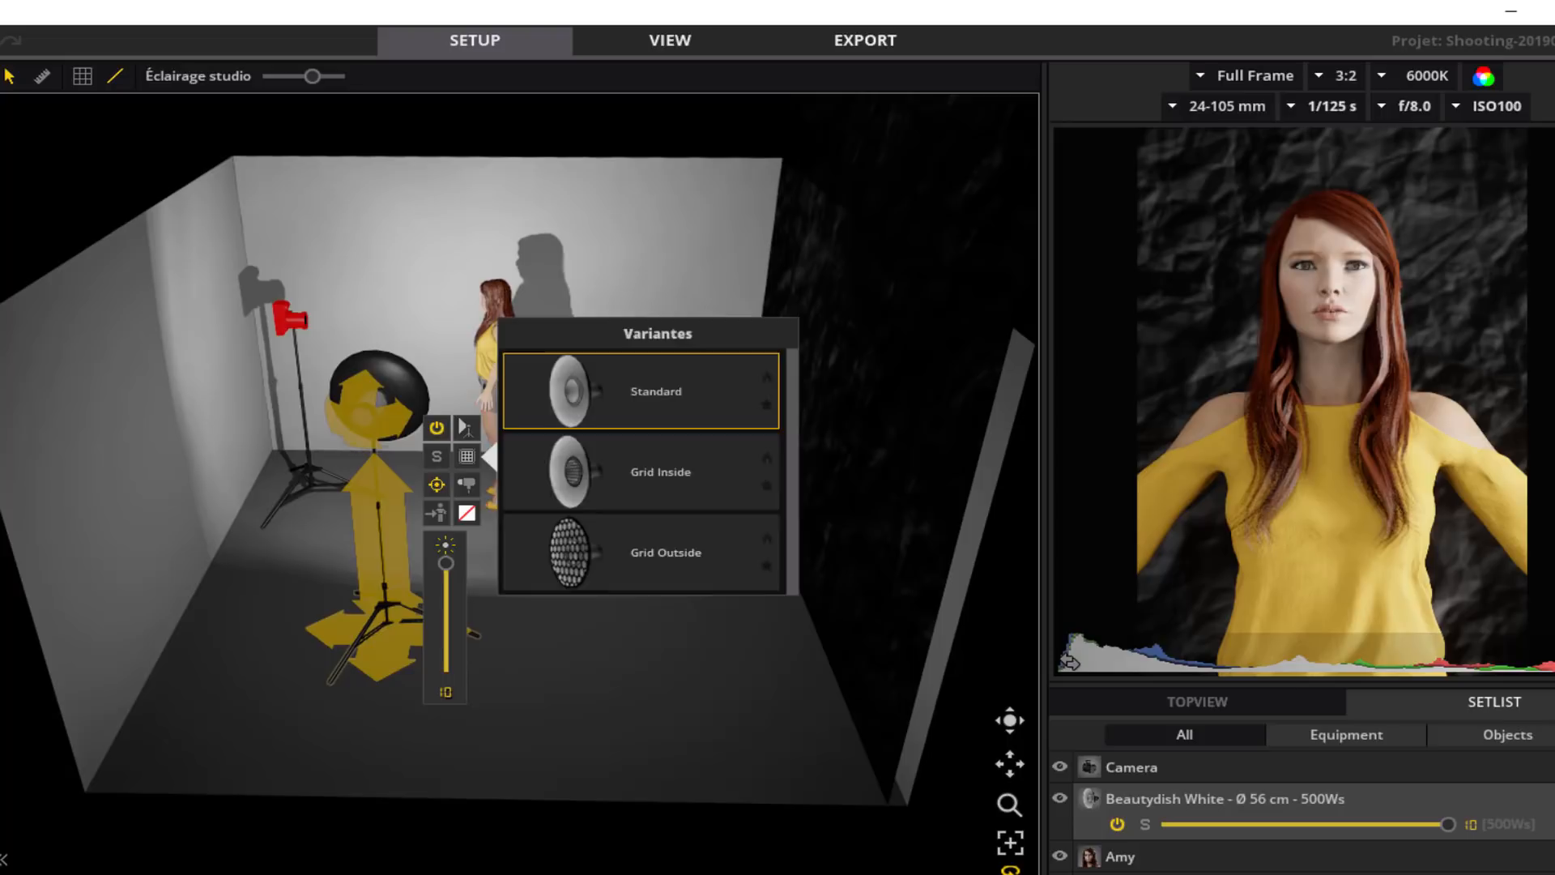
click(0, 610)
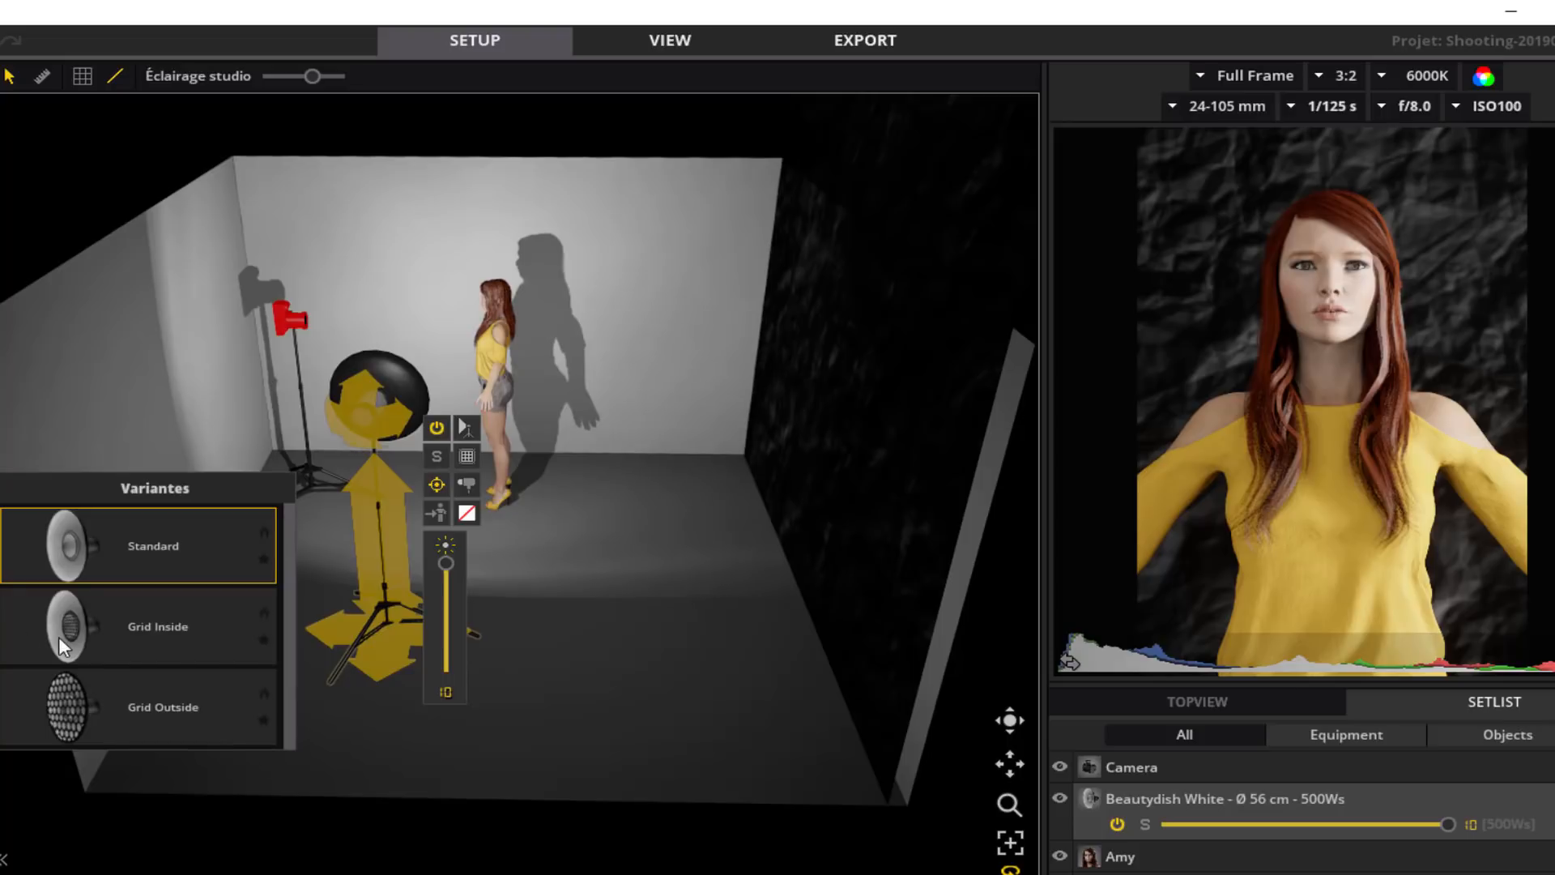
click(80, 725)
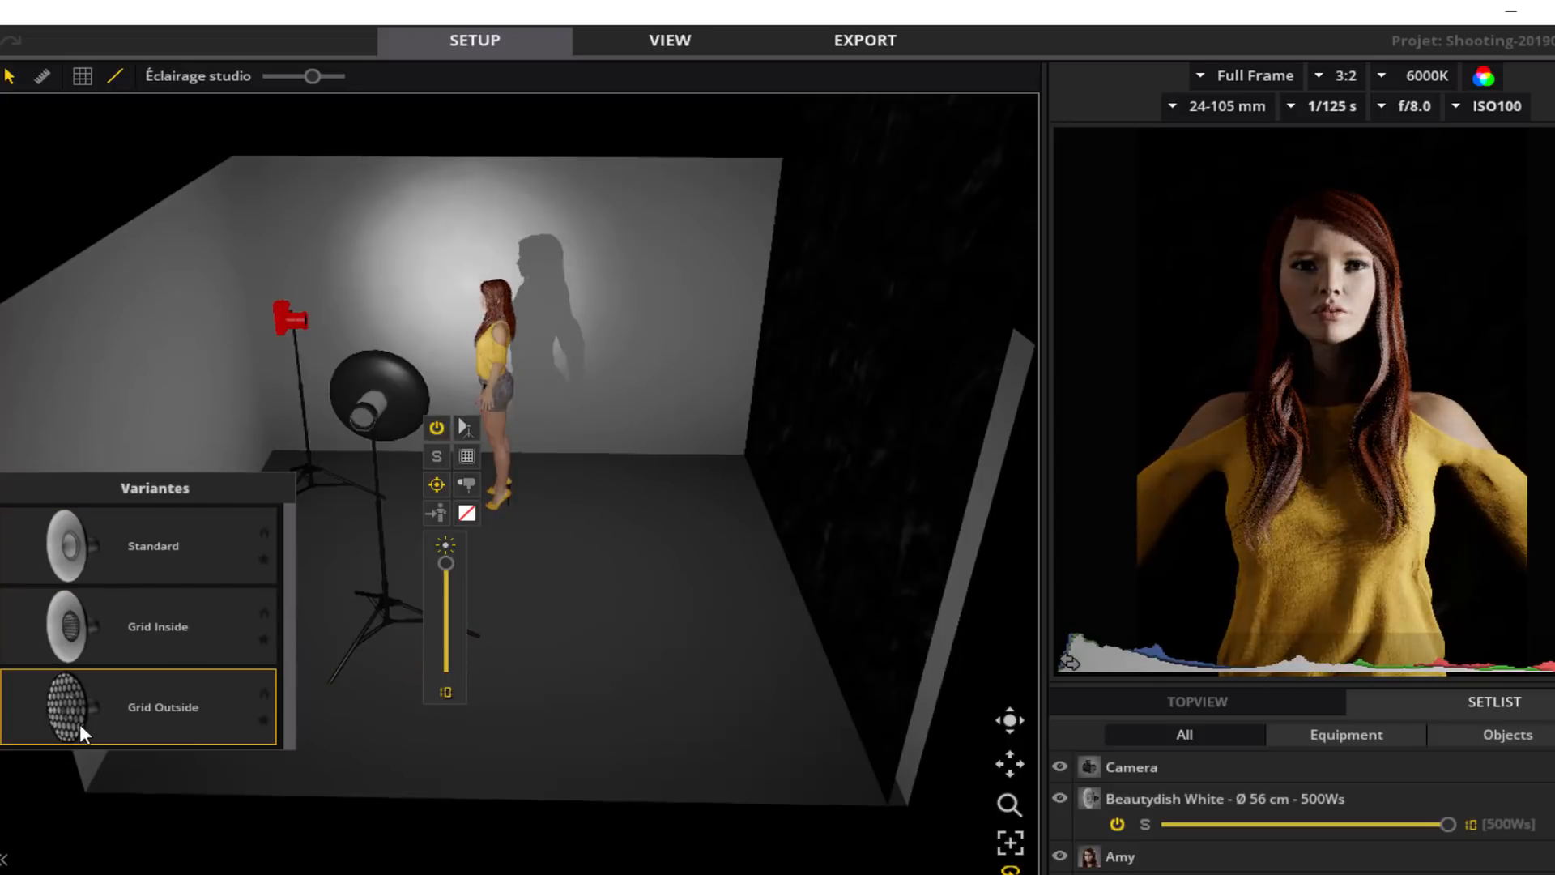
click(517, 609)
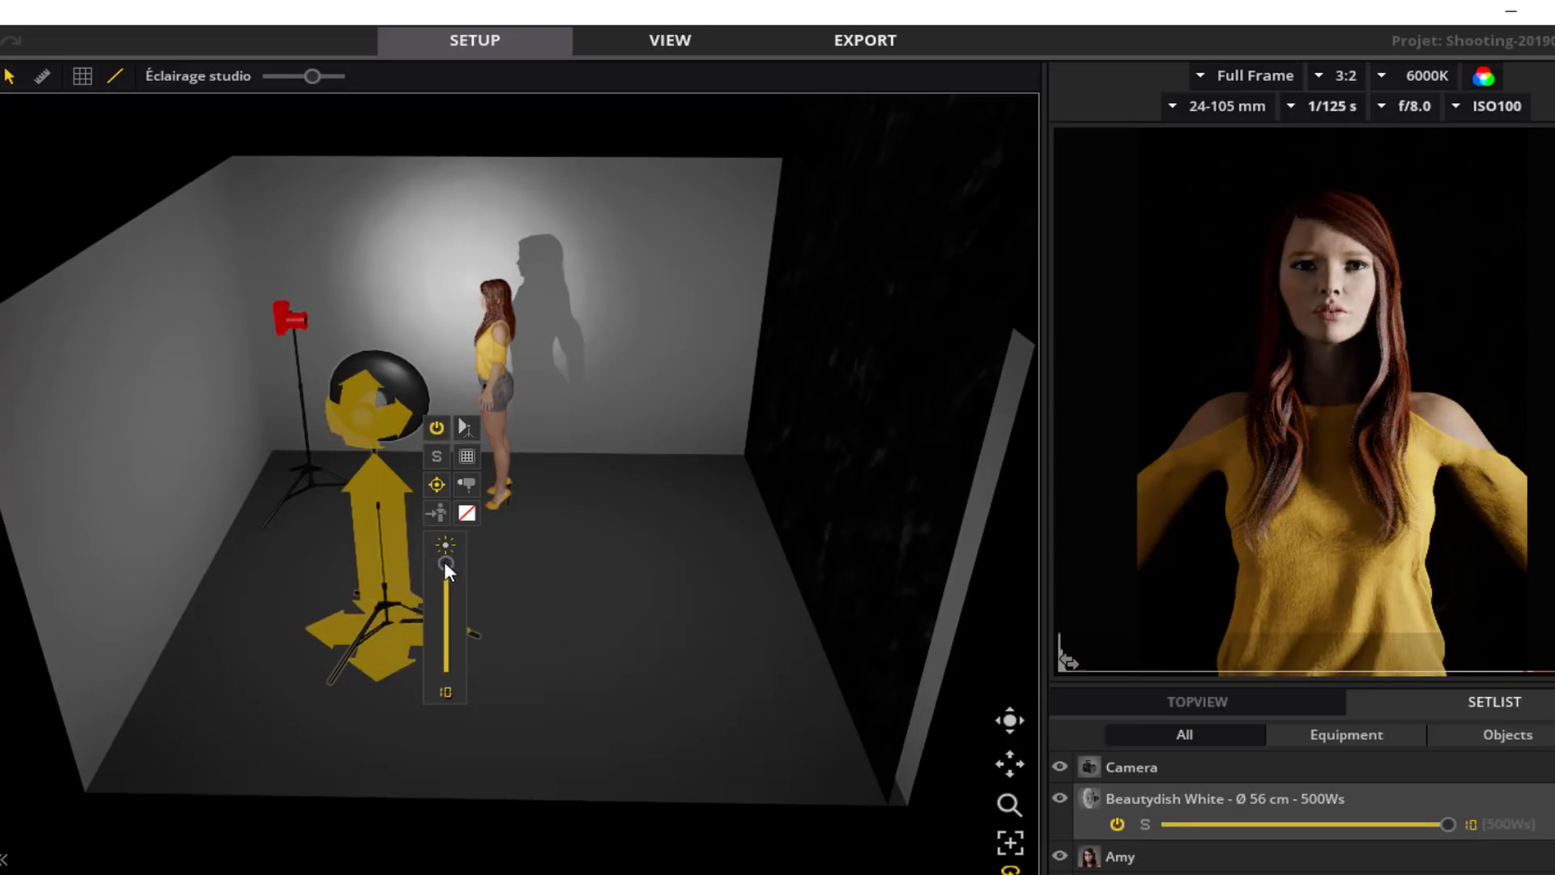
Keep the gridded beauty dish at power 10, move it slightly closer to the model and adjust its aim
drag(444, 563, 450, 528)
drag(385, 651, 413, 628)
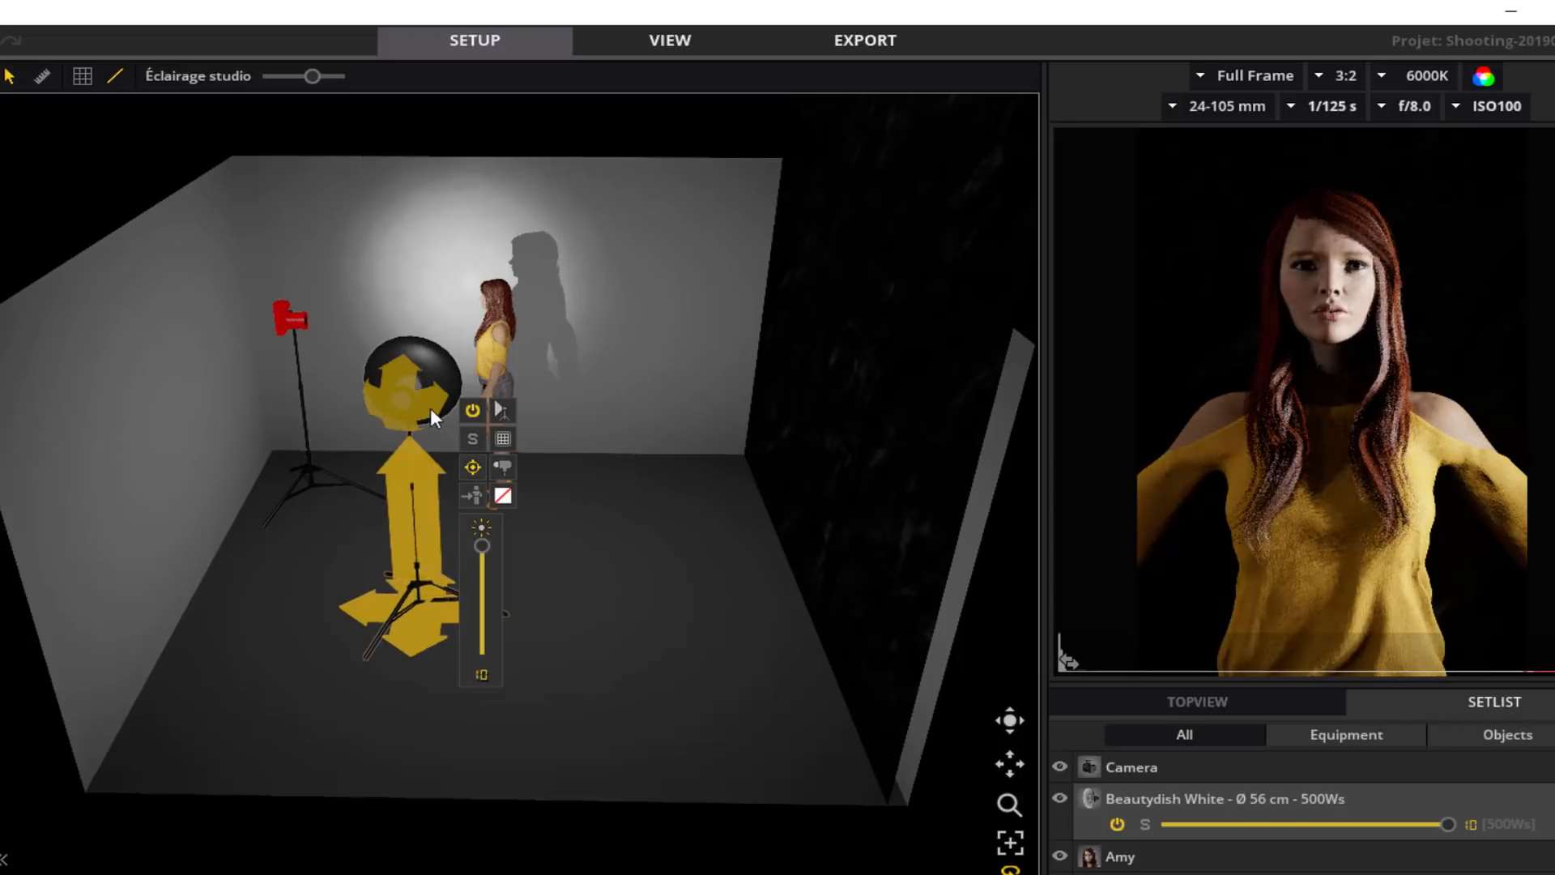
drag(431, 400, 411, 401)
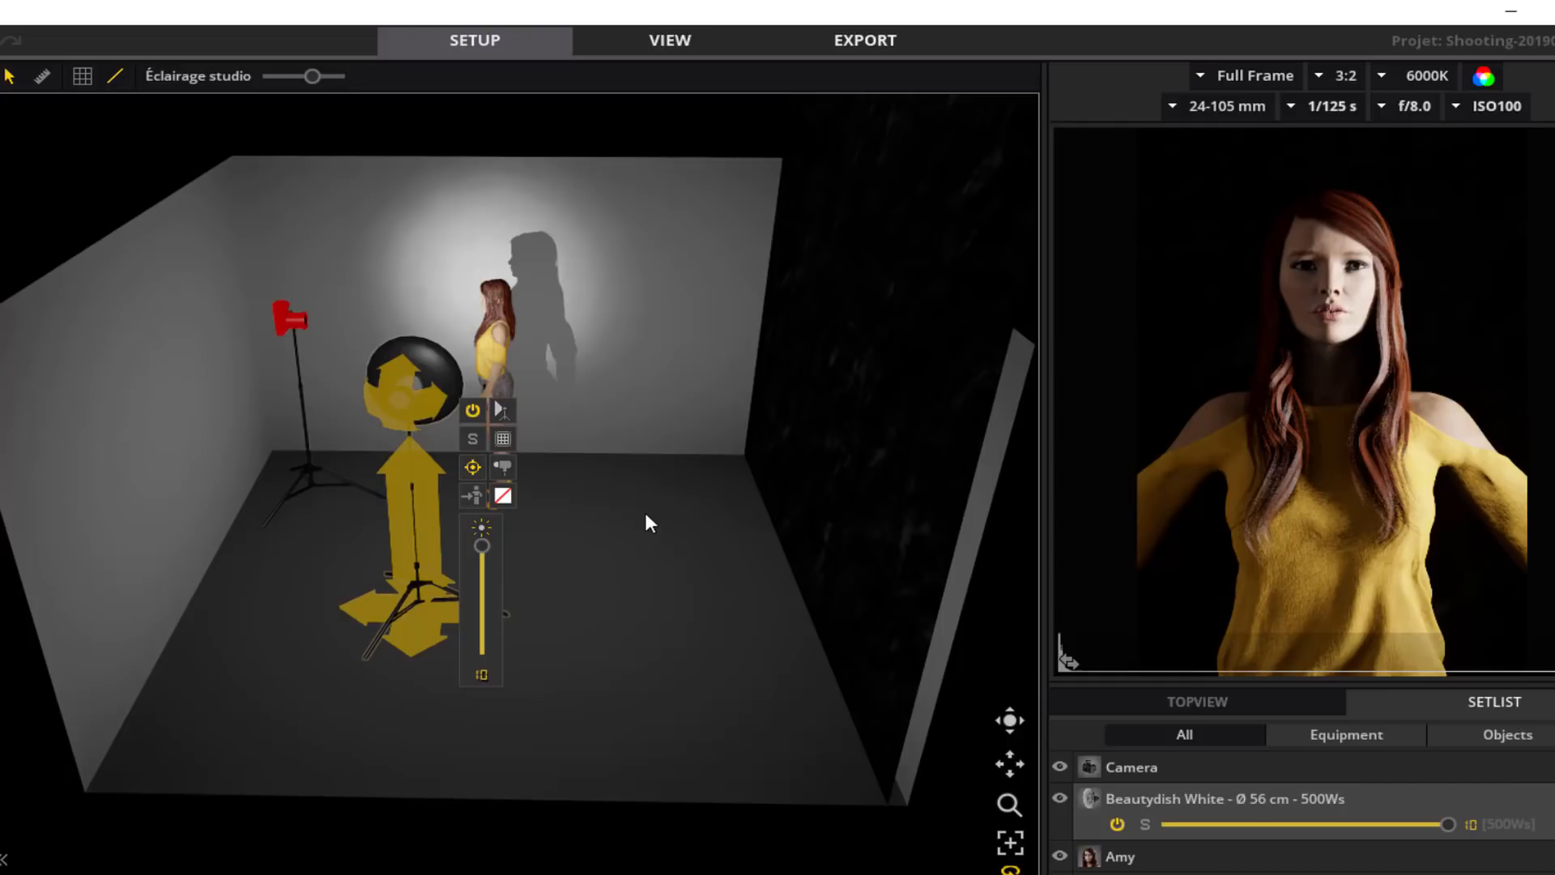
Swap the Setup and Photo views, and reduce the studio lighting to its minimum
middle_drag(632, 557, 775, 538)
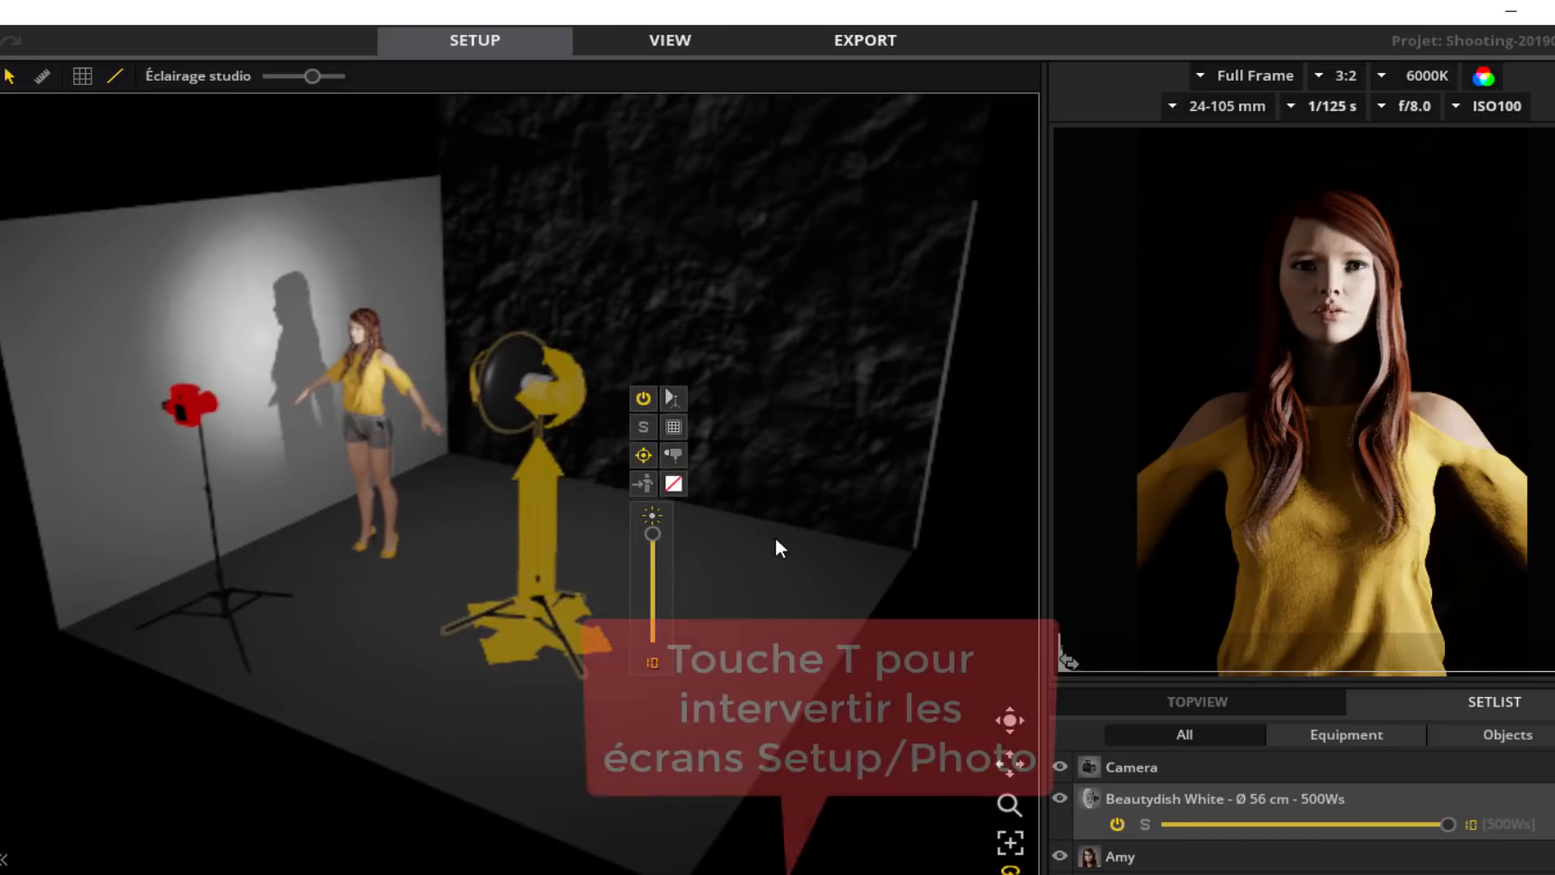
key(t)
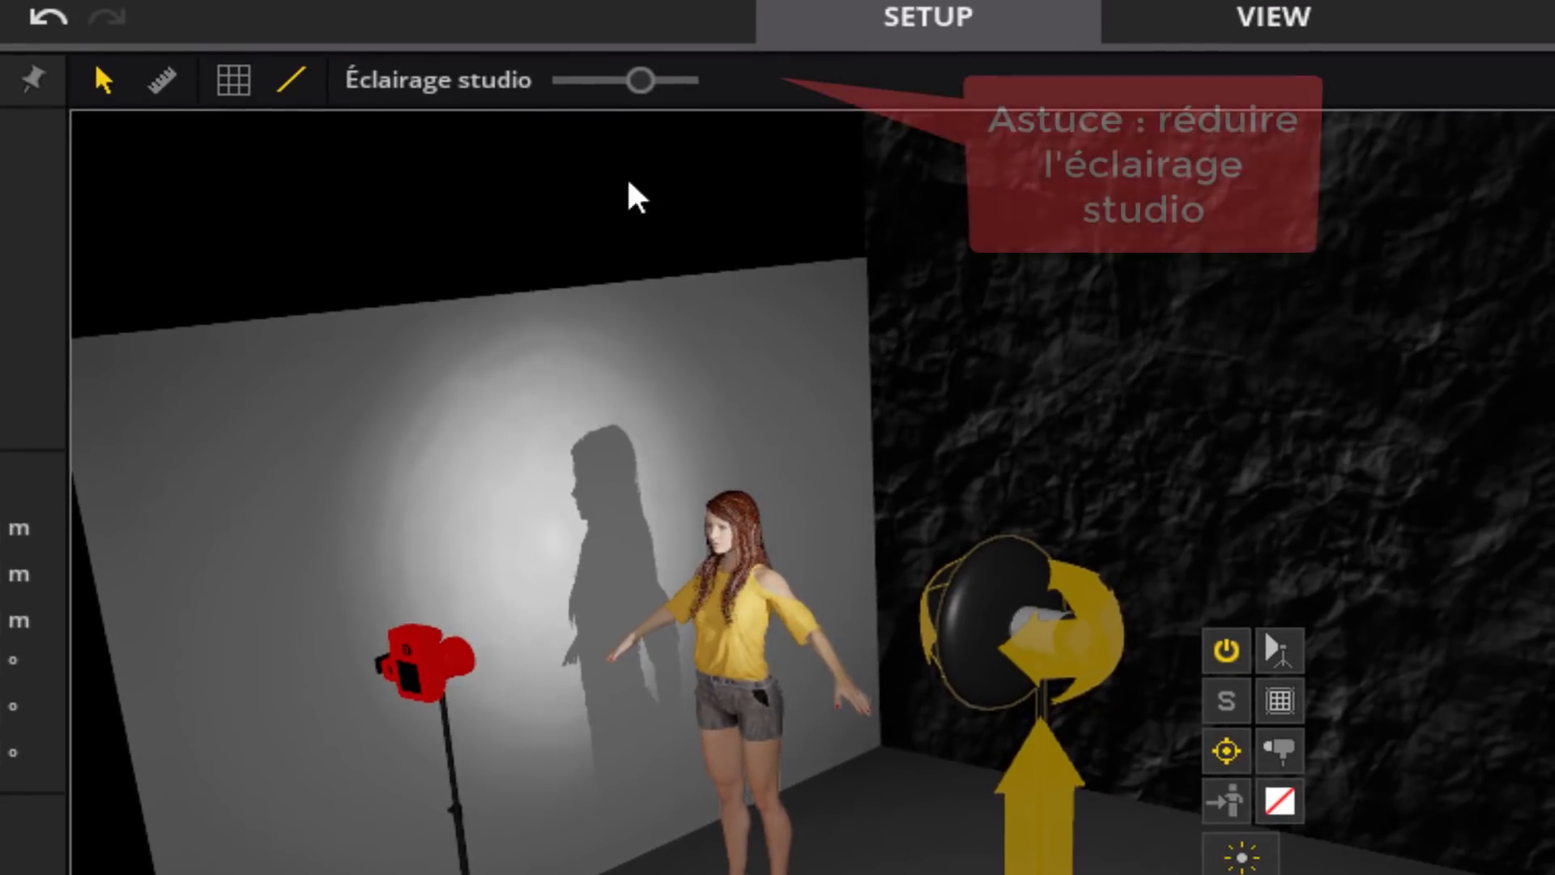
drag(648, 83, 513, 94)
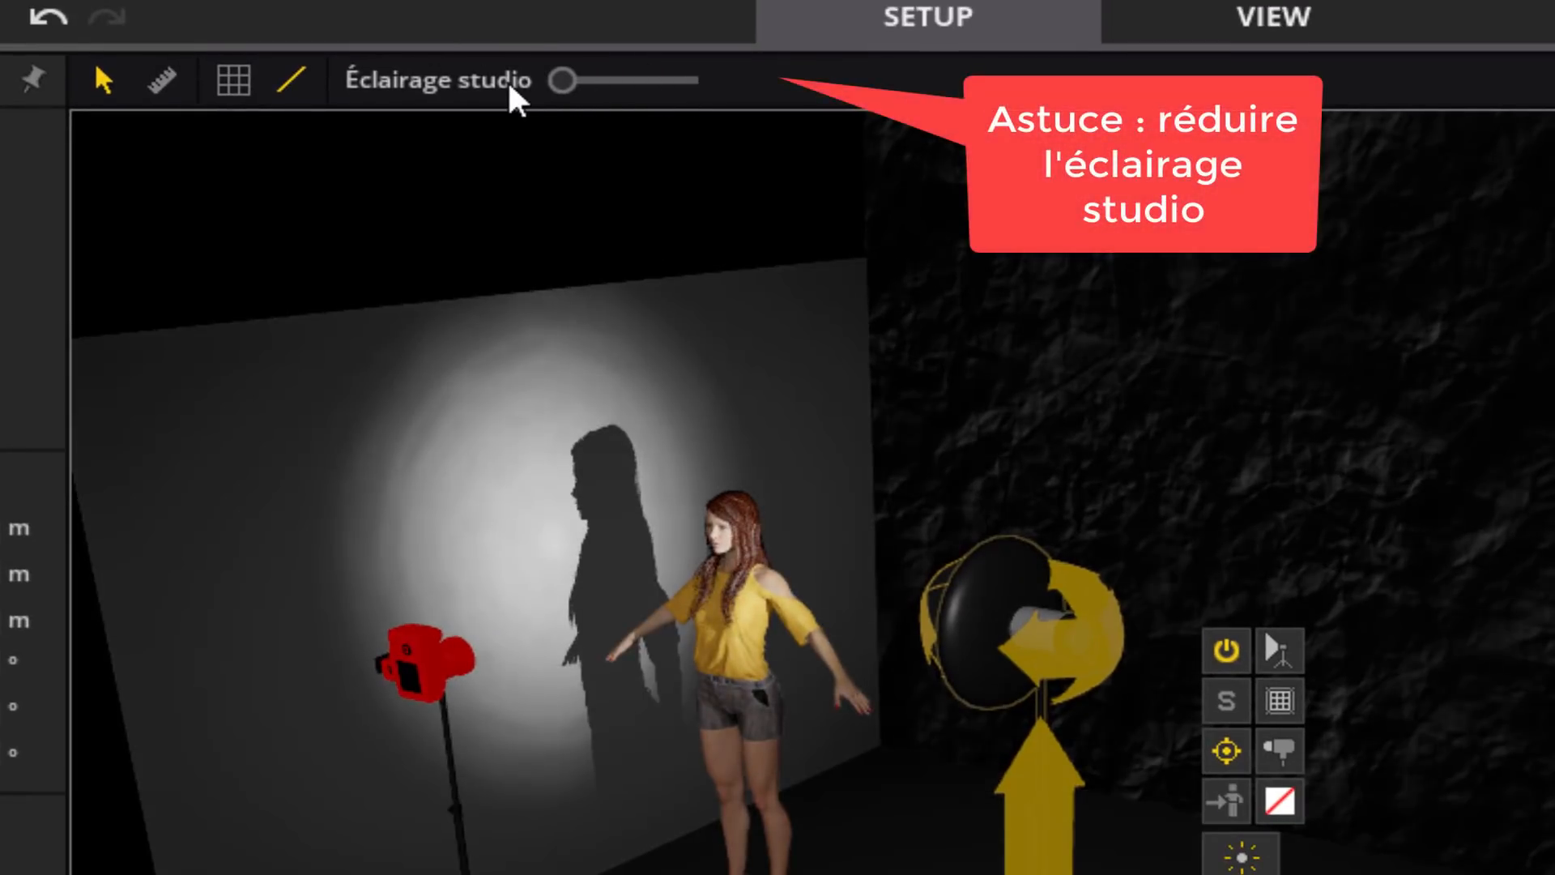
drag(810, 567, 614, 586)
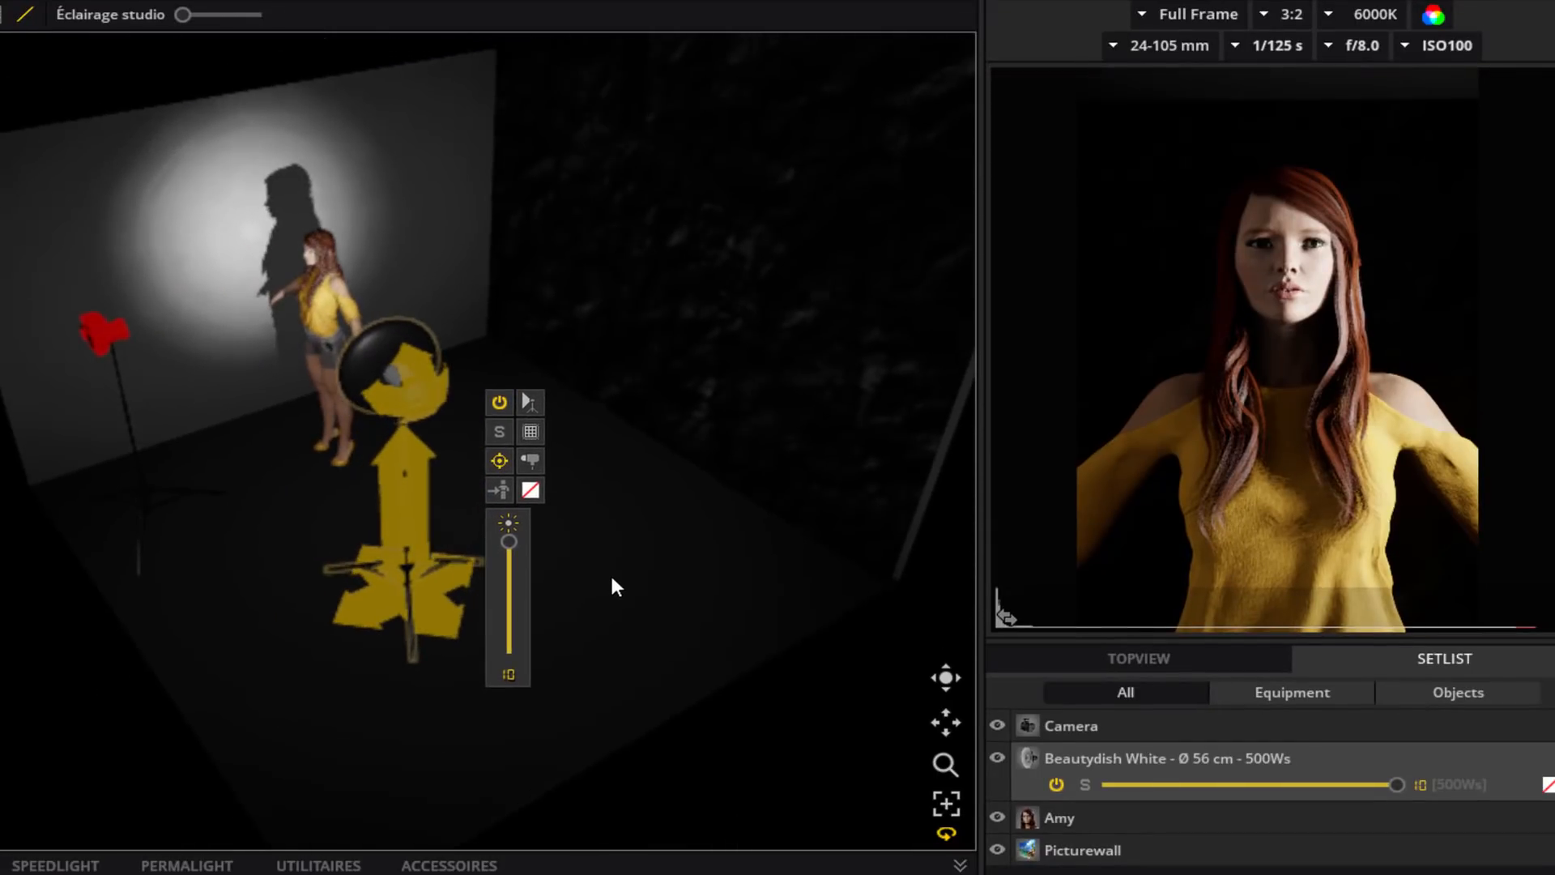
middle_drag(613, 578, 648, 552)
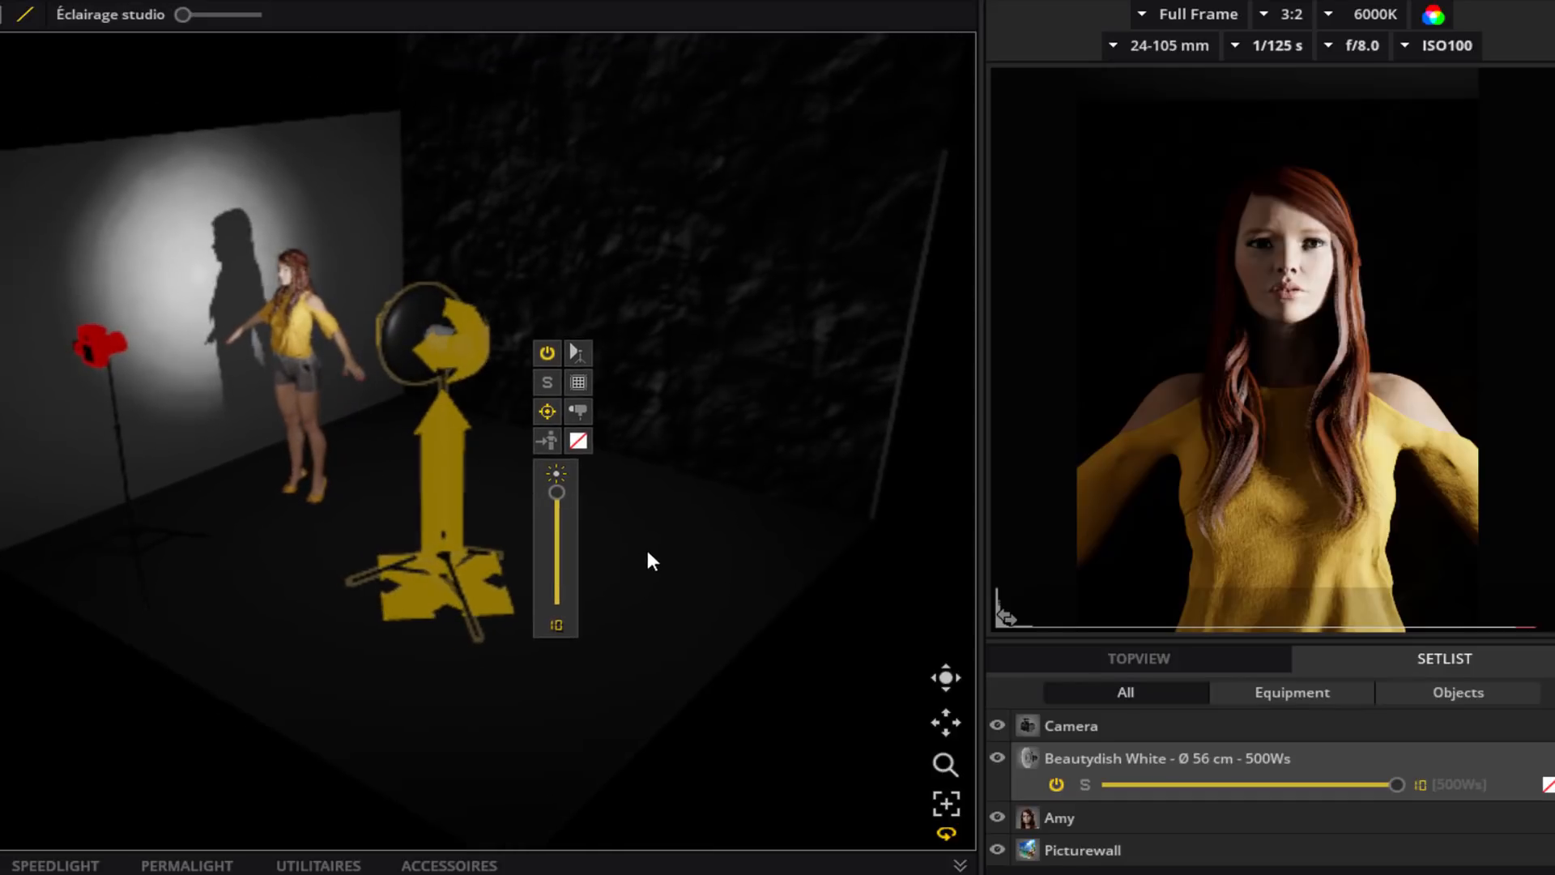
scroll(315, 516, up, 2)
middle_drag(311, 509, 248, 494)
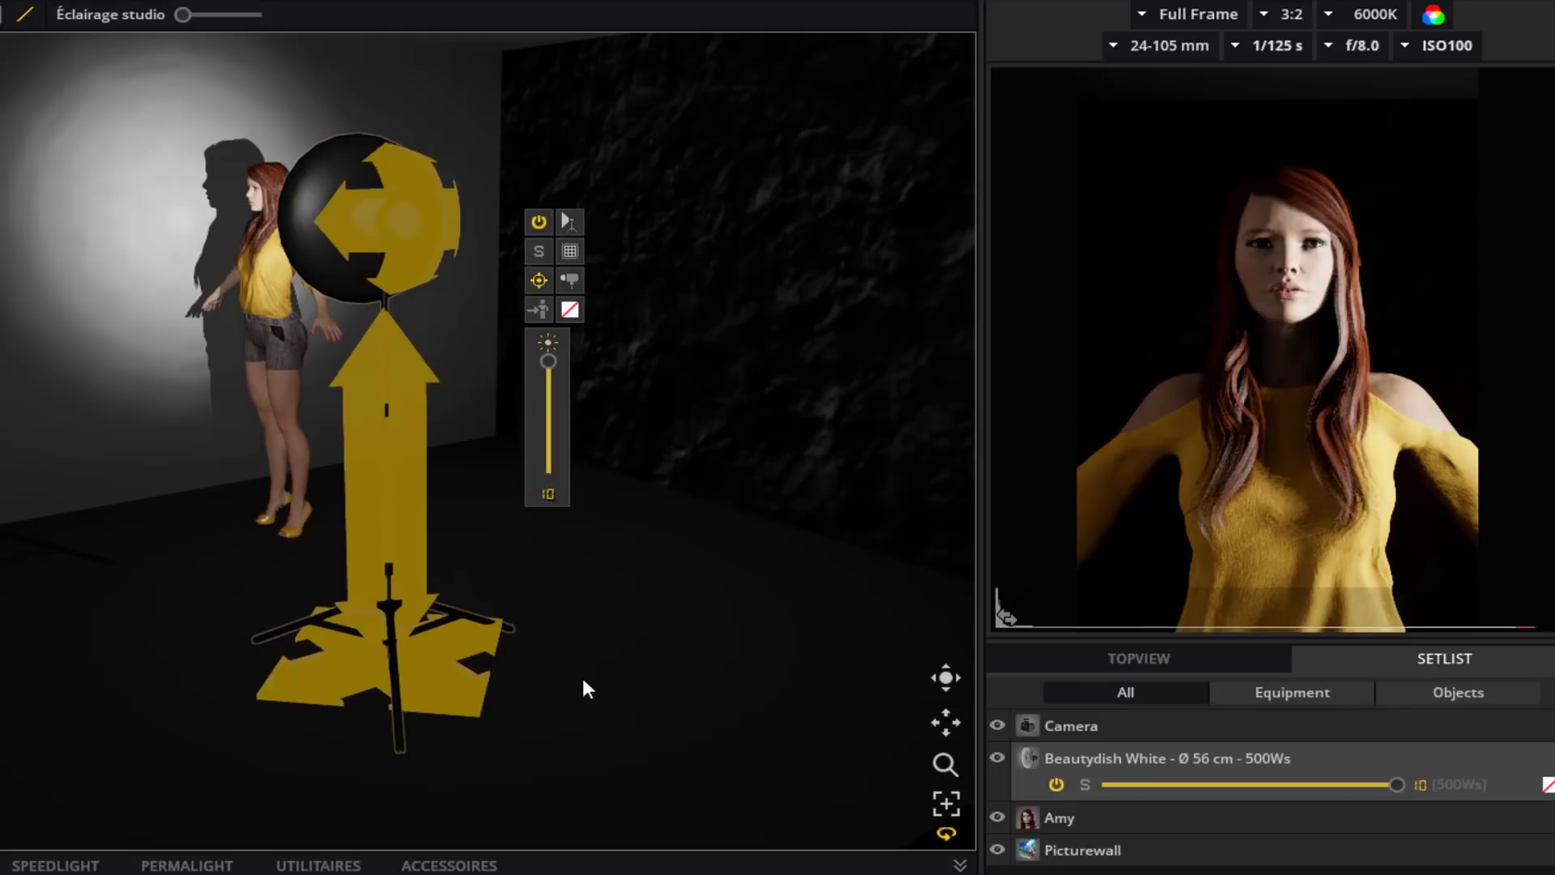
Move Amy away from the bright side wall, toward the middle of the studio
drag(583, 680, 672, 575)
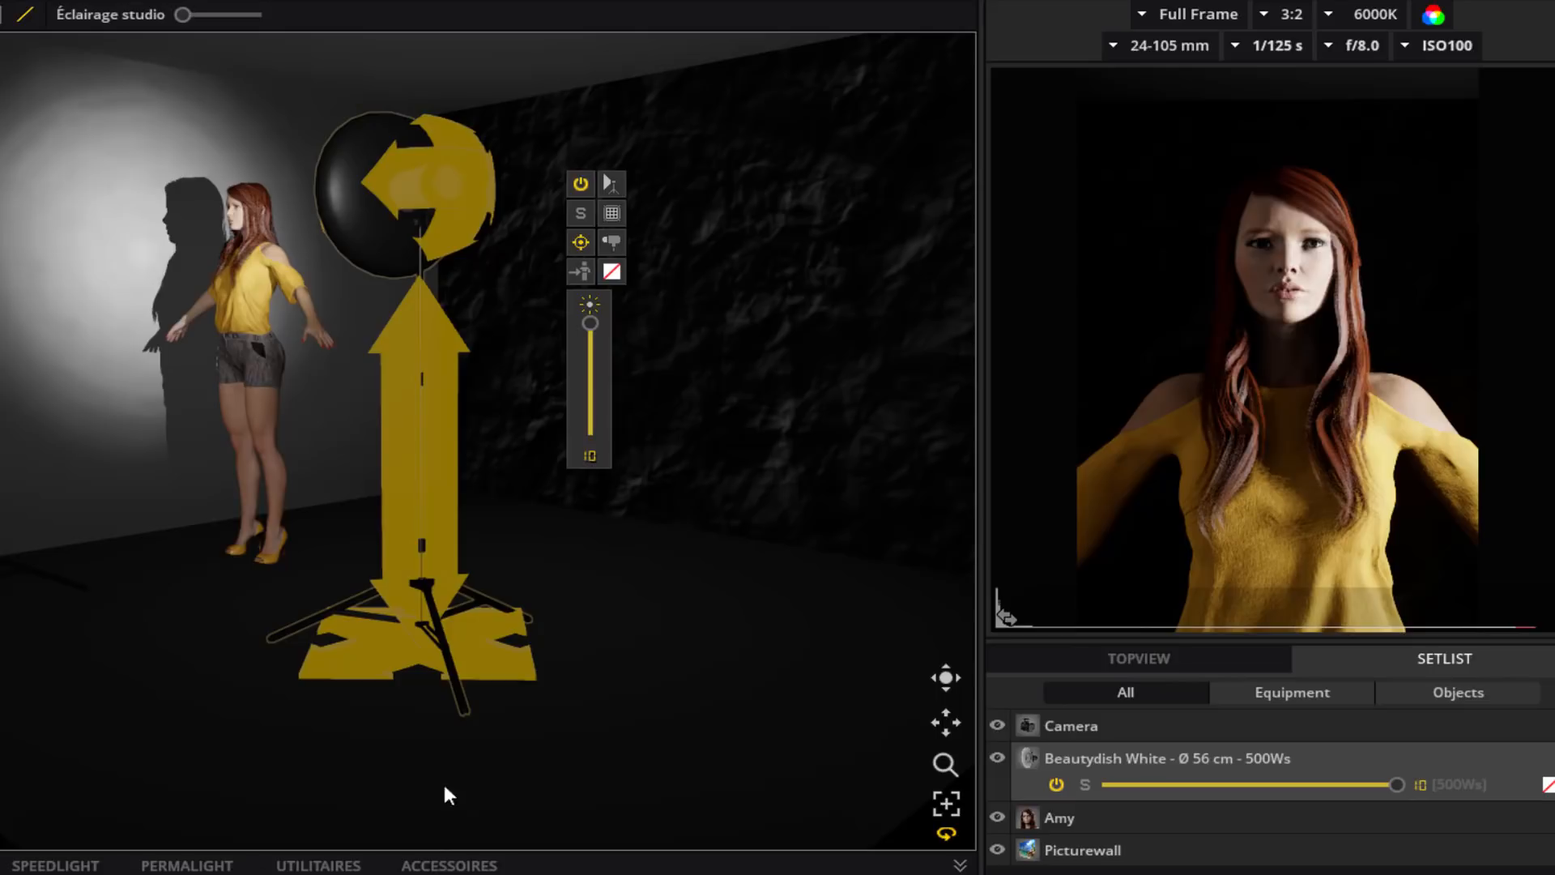
drag(663, 577, 740, 736)
drag(159, 416, 276, 437)
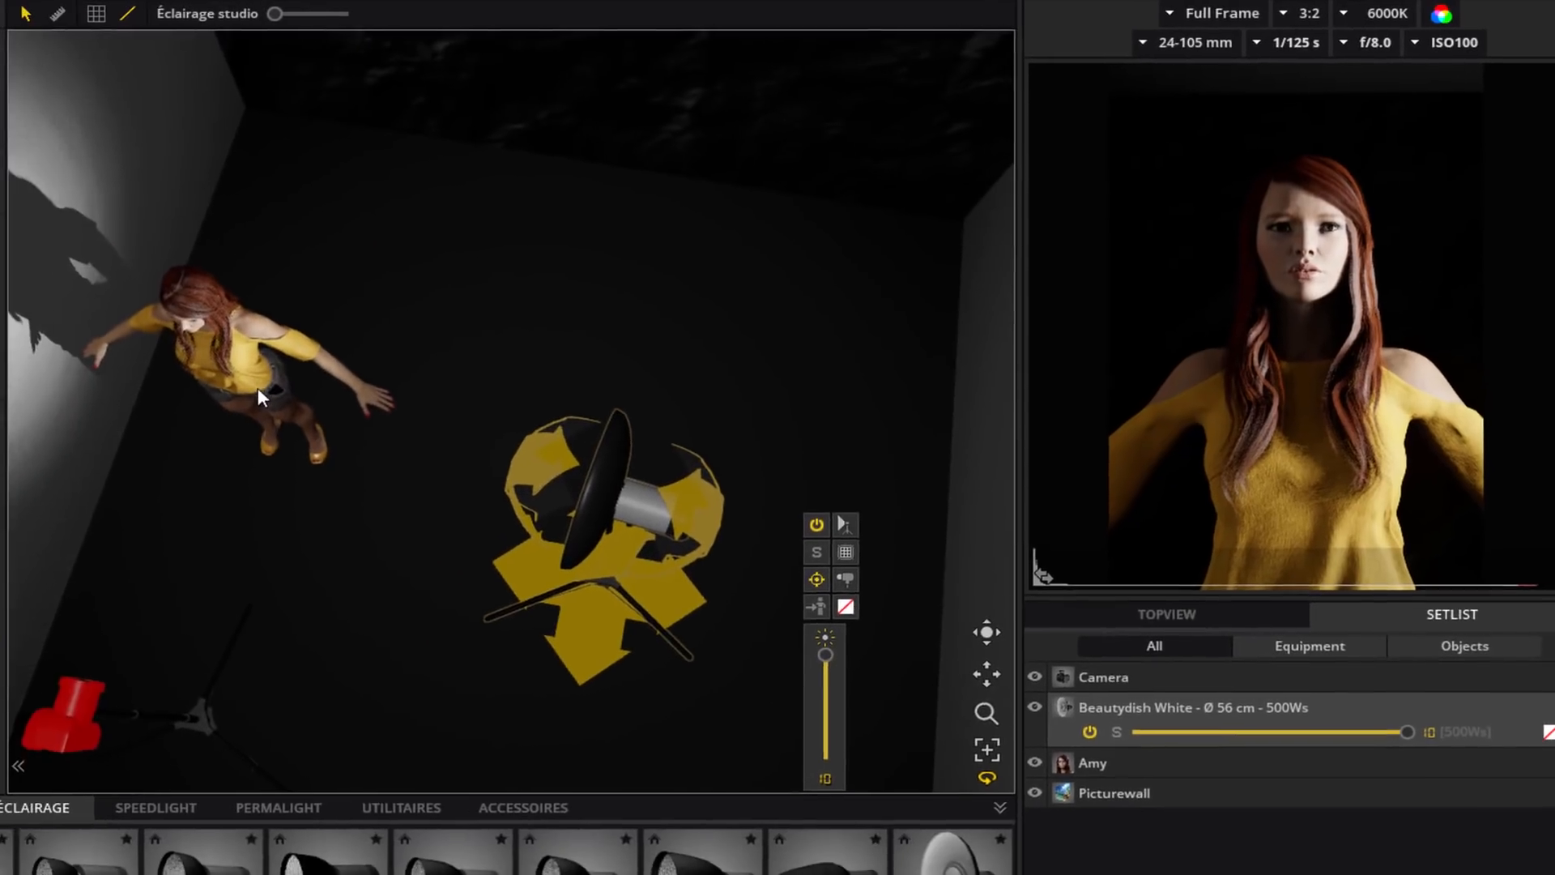
drag(367, 407, 378, 413)
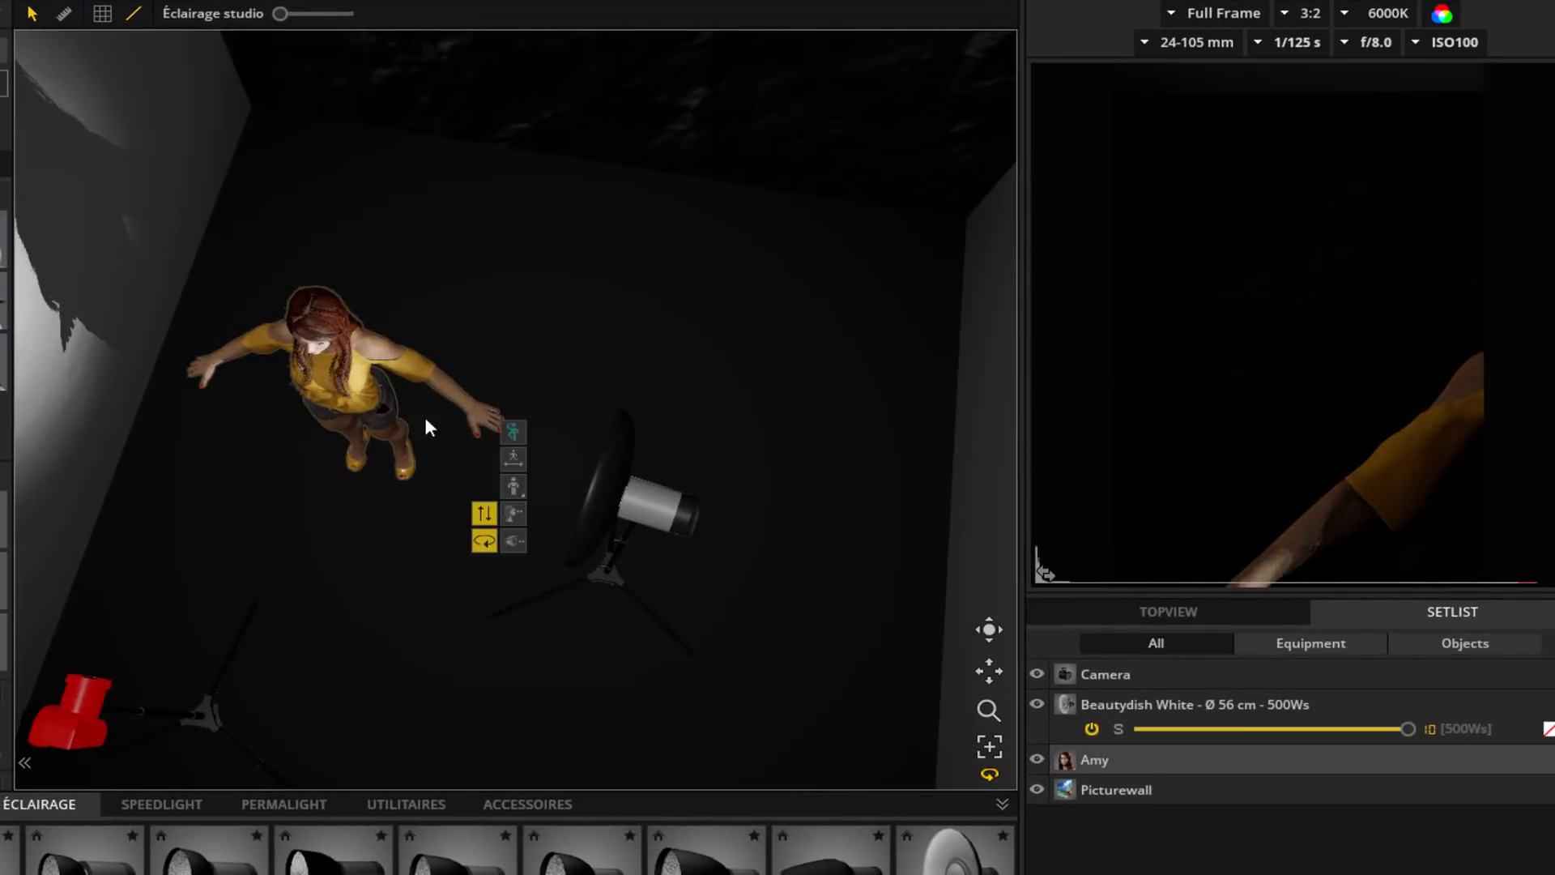
Shift the beauty dish stand away from the model and reposition the camera at about X 1.36 m, Y 3.58 m
drag(774, 555, 775, 510)
drag(633, 640, 742, 635)
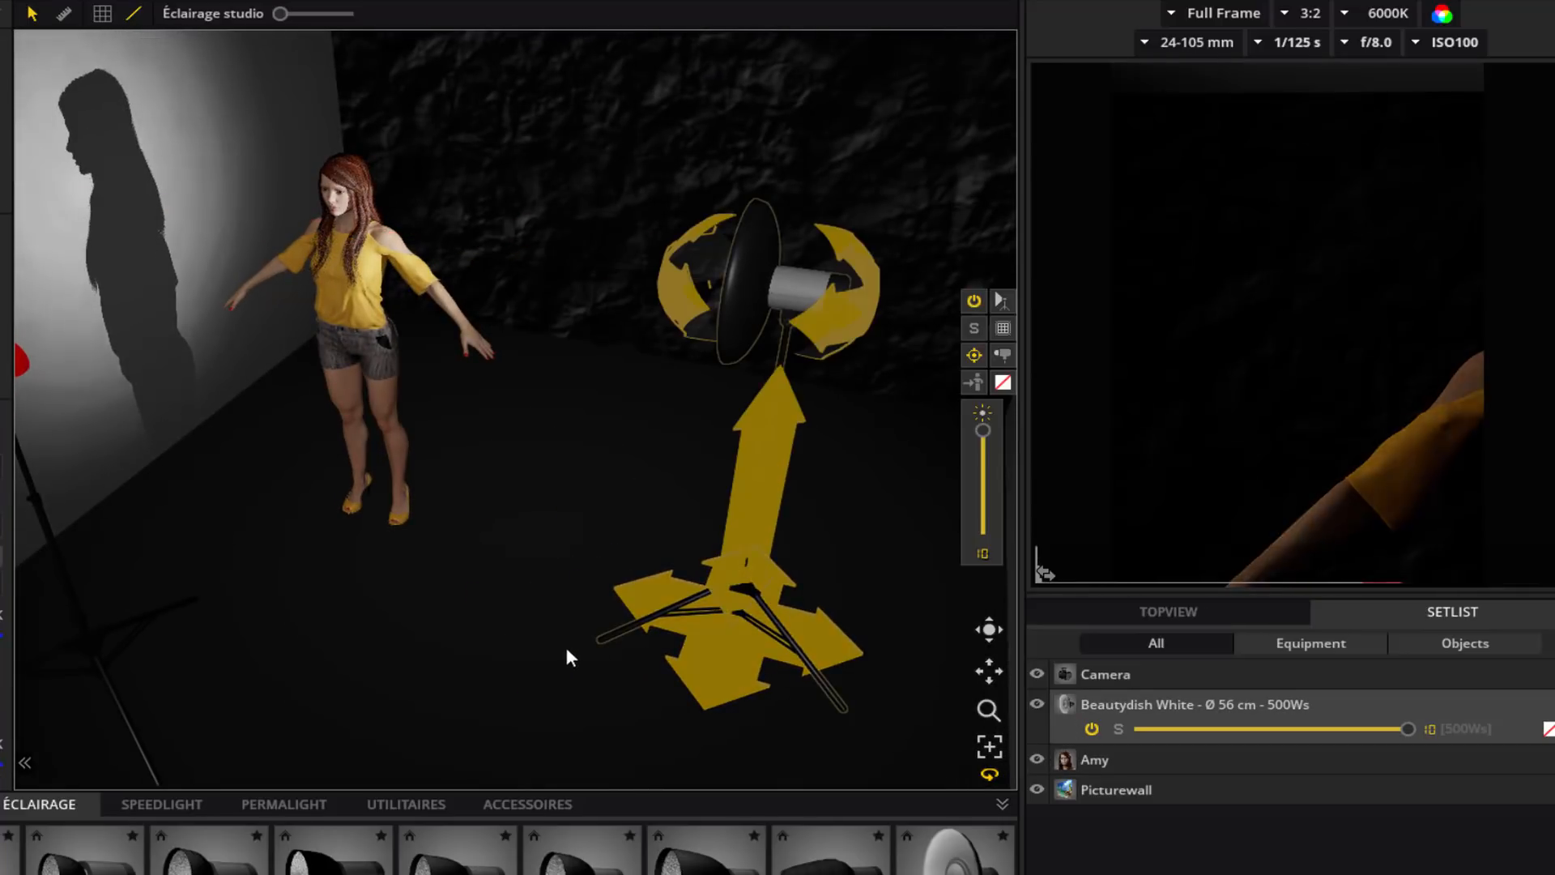
scroll(486, 634, down, 3)
drag(288, 597, 353, 618)
drag(292, 445, 0, 347)
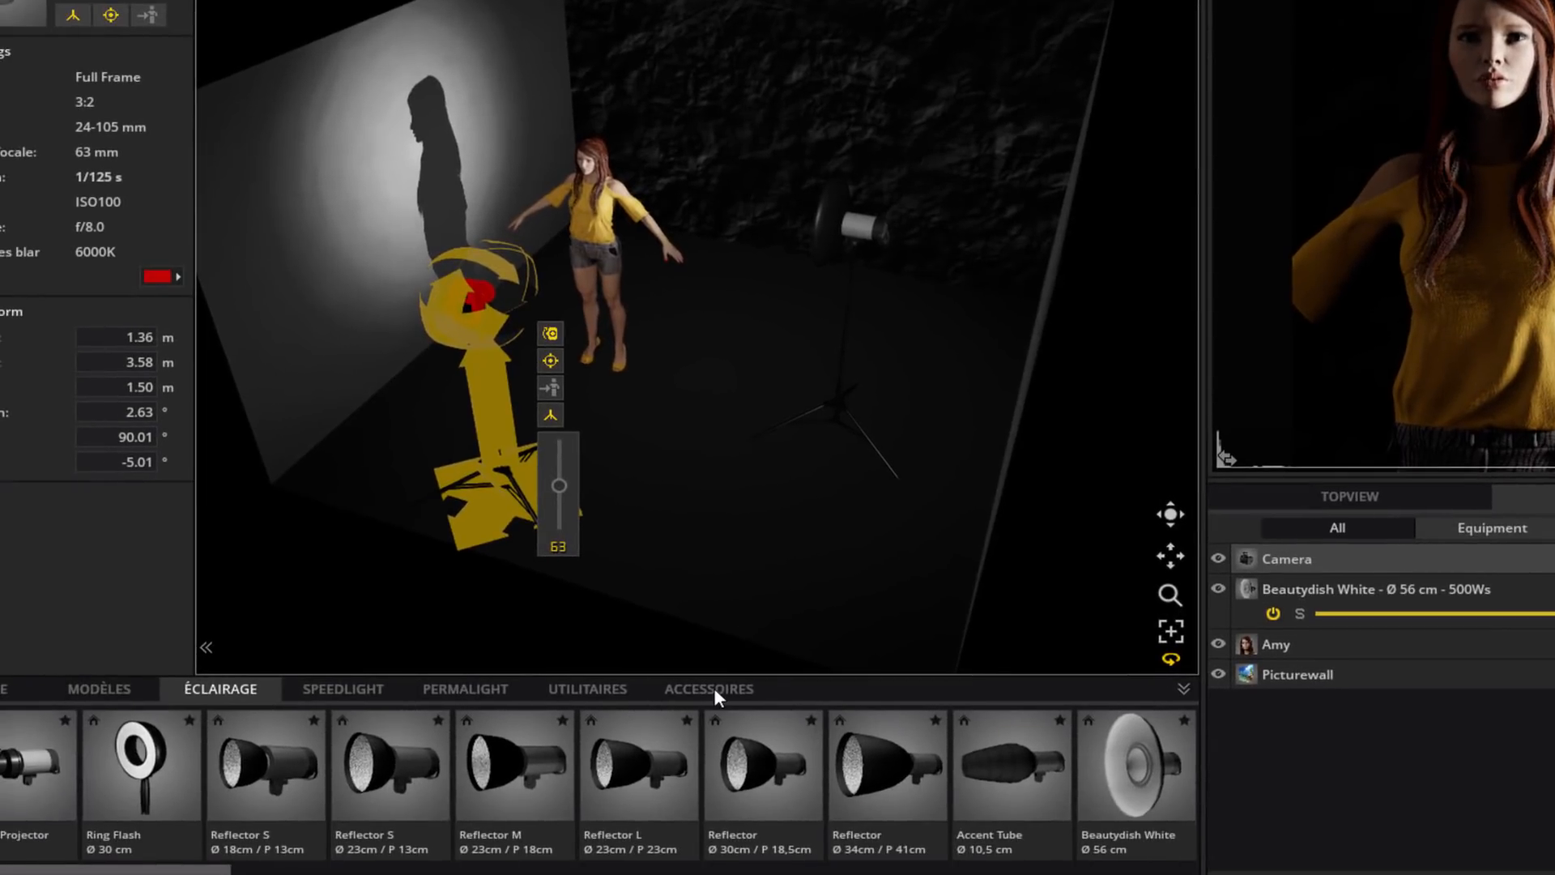
Add a Light Blocker to the set, turn it parallel to the side wall and place it on the model's shadow side
click(656, 725)
click(604, 689)
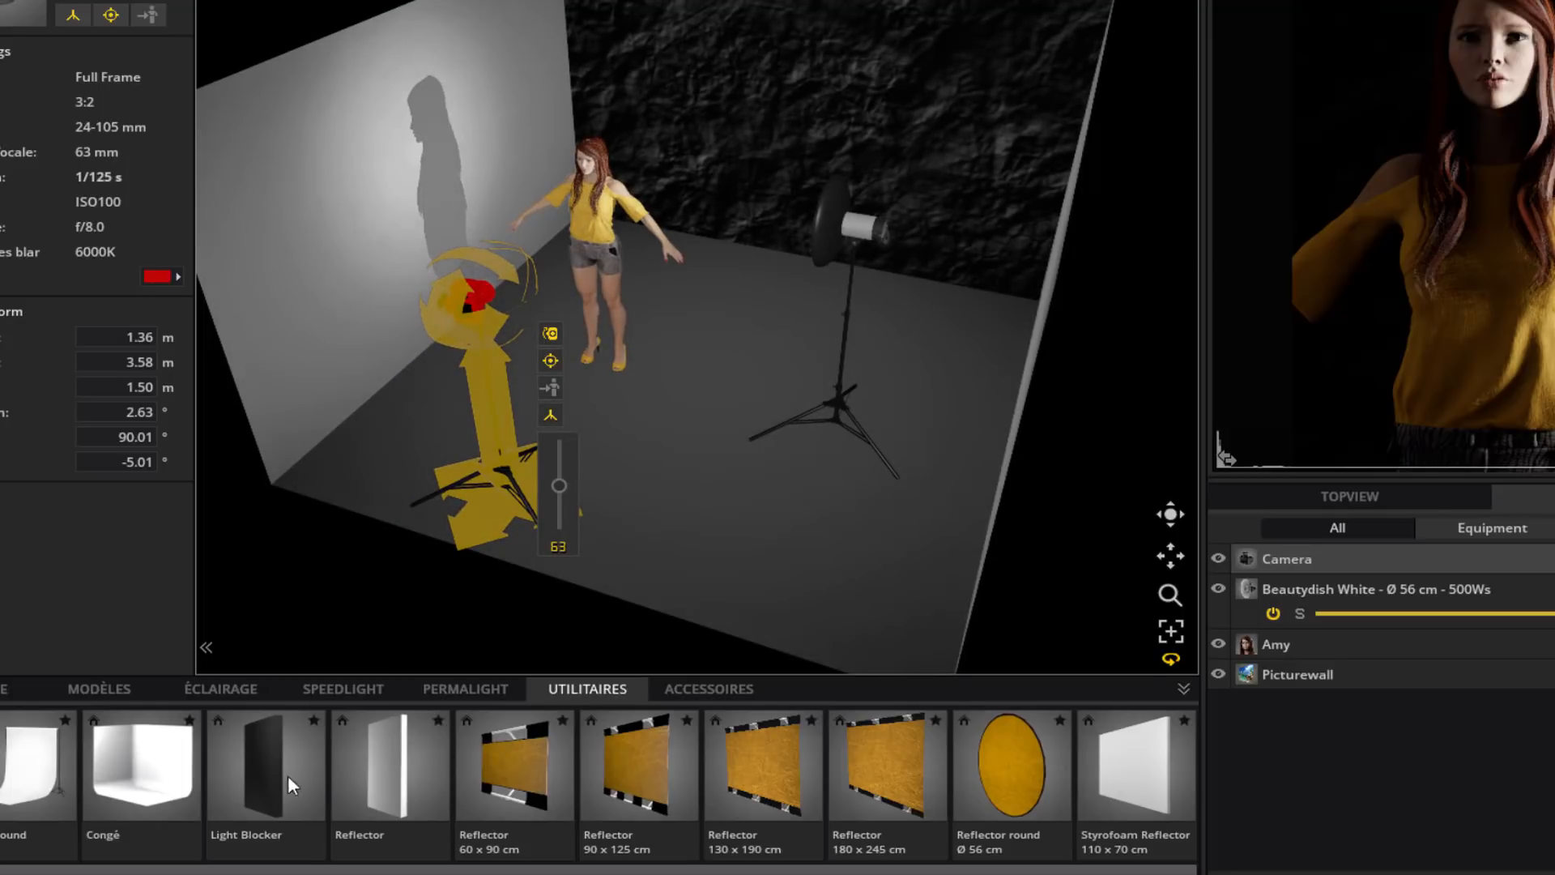
click(264, 776)
drag(715, 328, 698, 330)
drag(520, 534, 732, 486)
drag(450, 480, 264, 377)
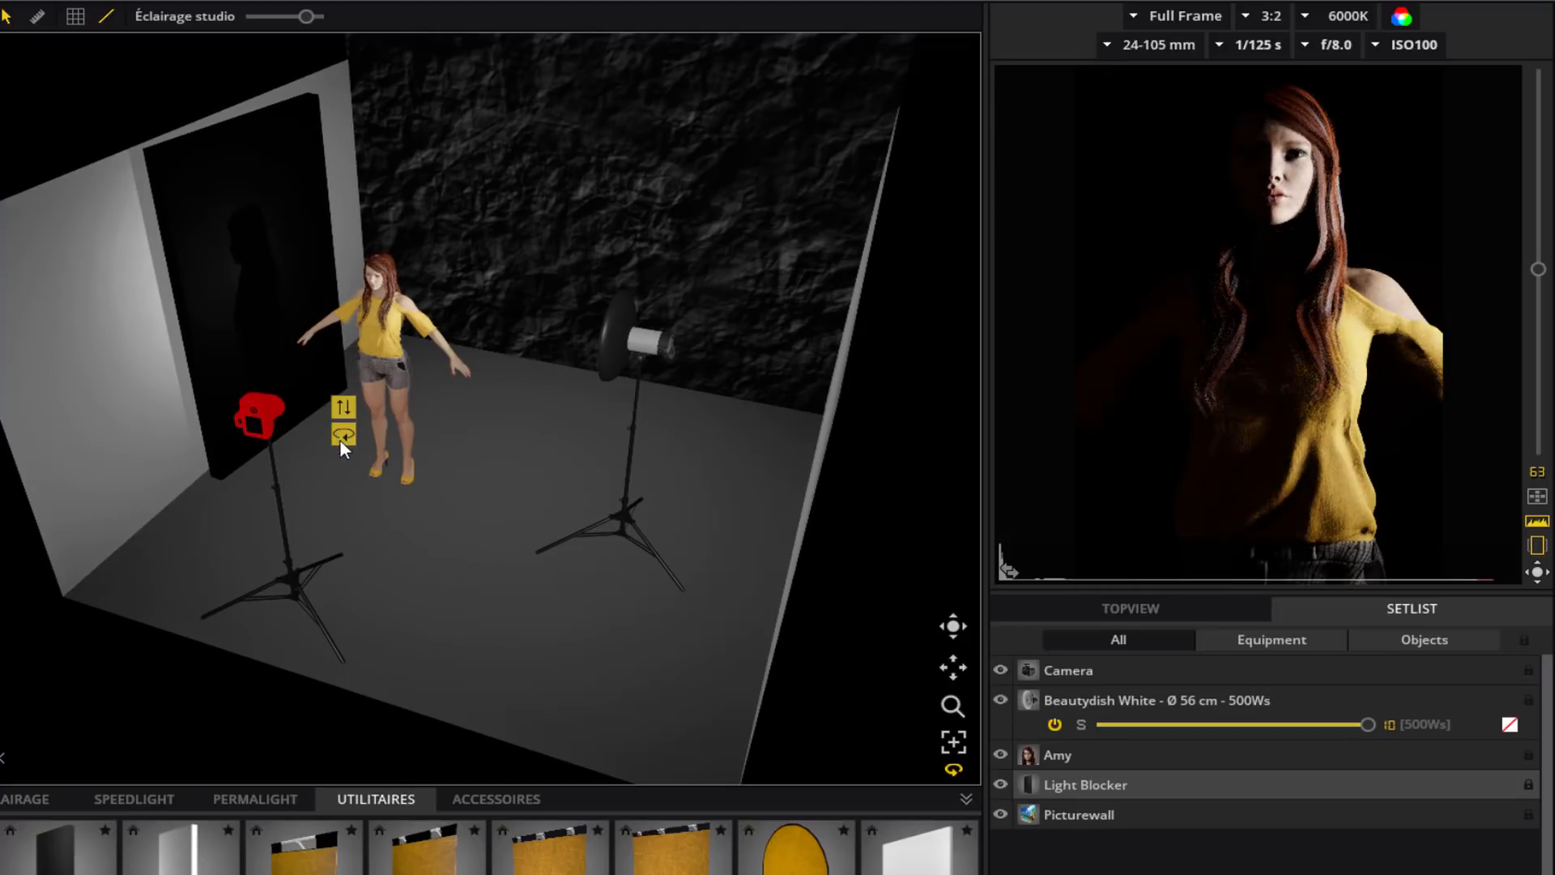
mouse_move(340, 440)
mouse_down()
mouse_move(312, 439)
mouse_move(394, 442)
mouse_move(328, 448)
mouse_up()
right_drag(522, 541, 608, 636)
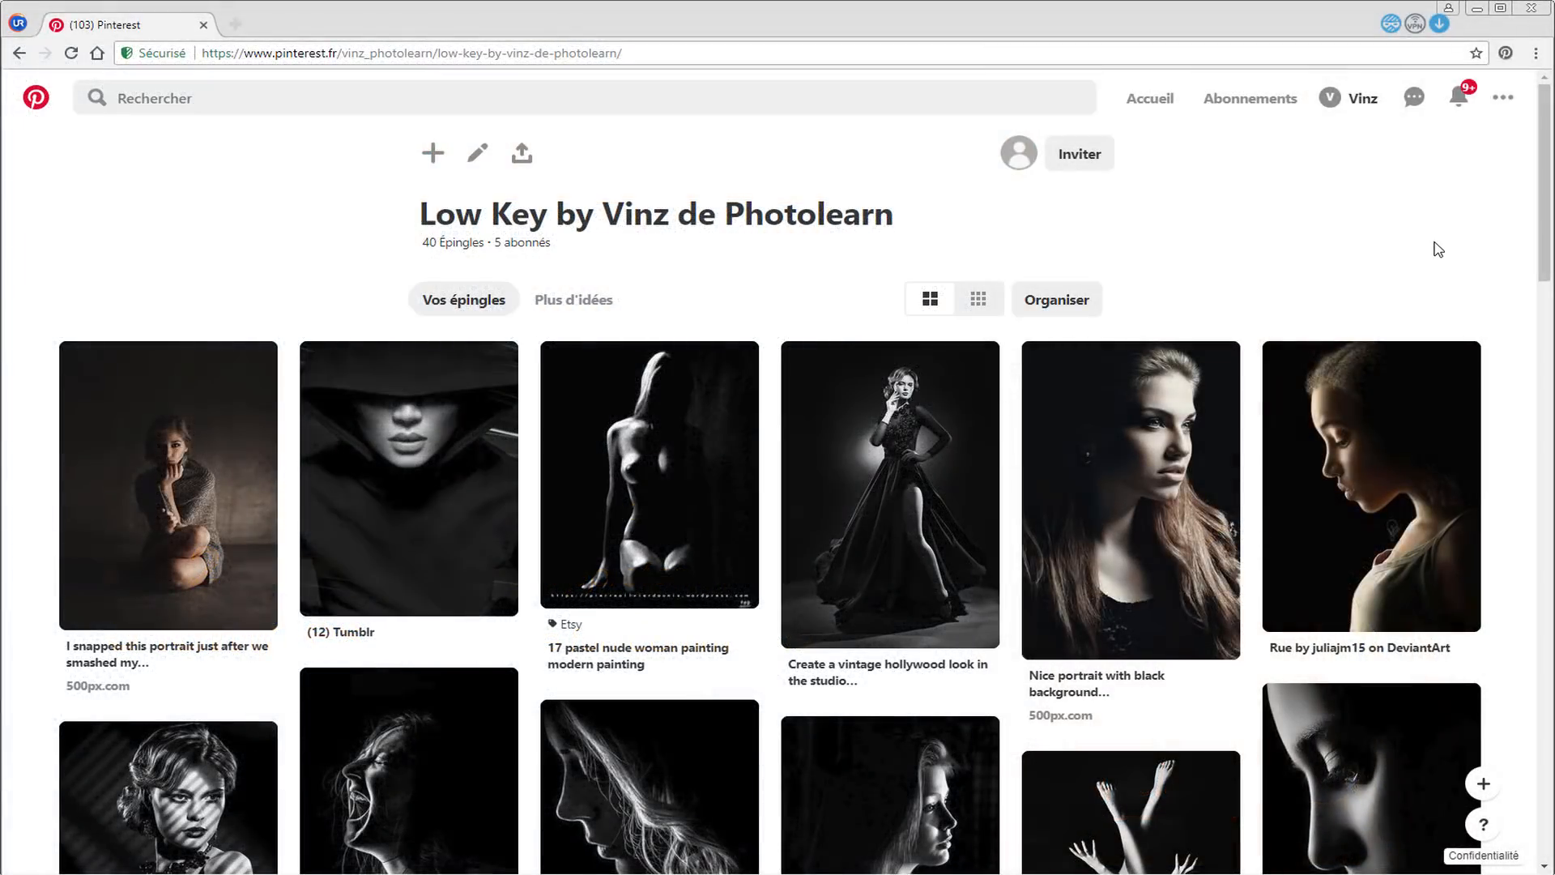
Switch to the browser and look through the low-key portraits on the Pinterest board
scroll(1438, 249, down, 7)
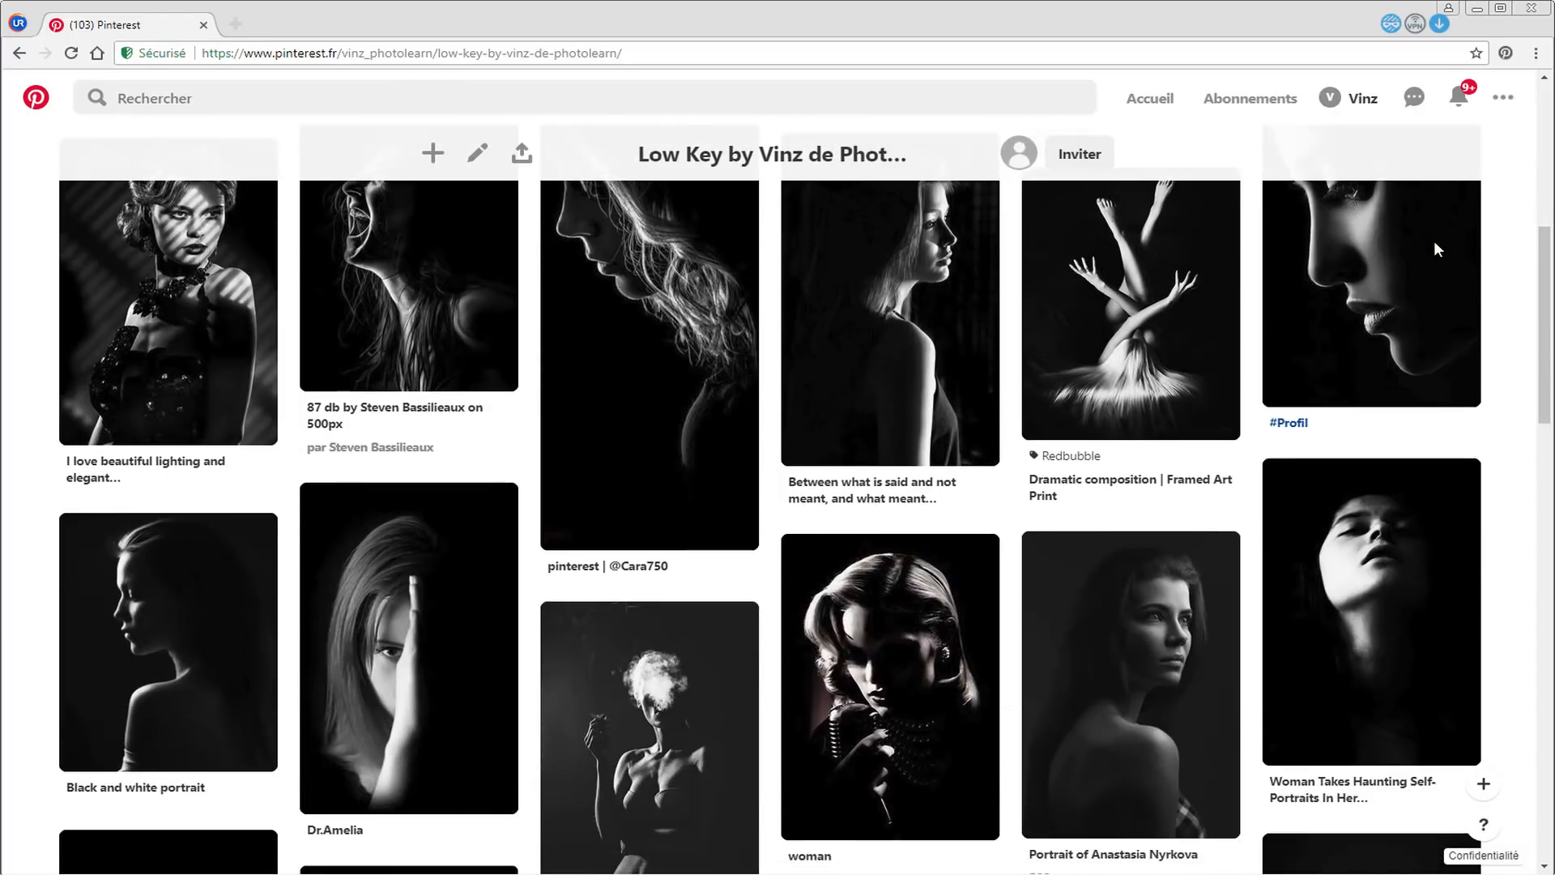
scroll(1434, 246, down, 5)
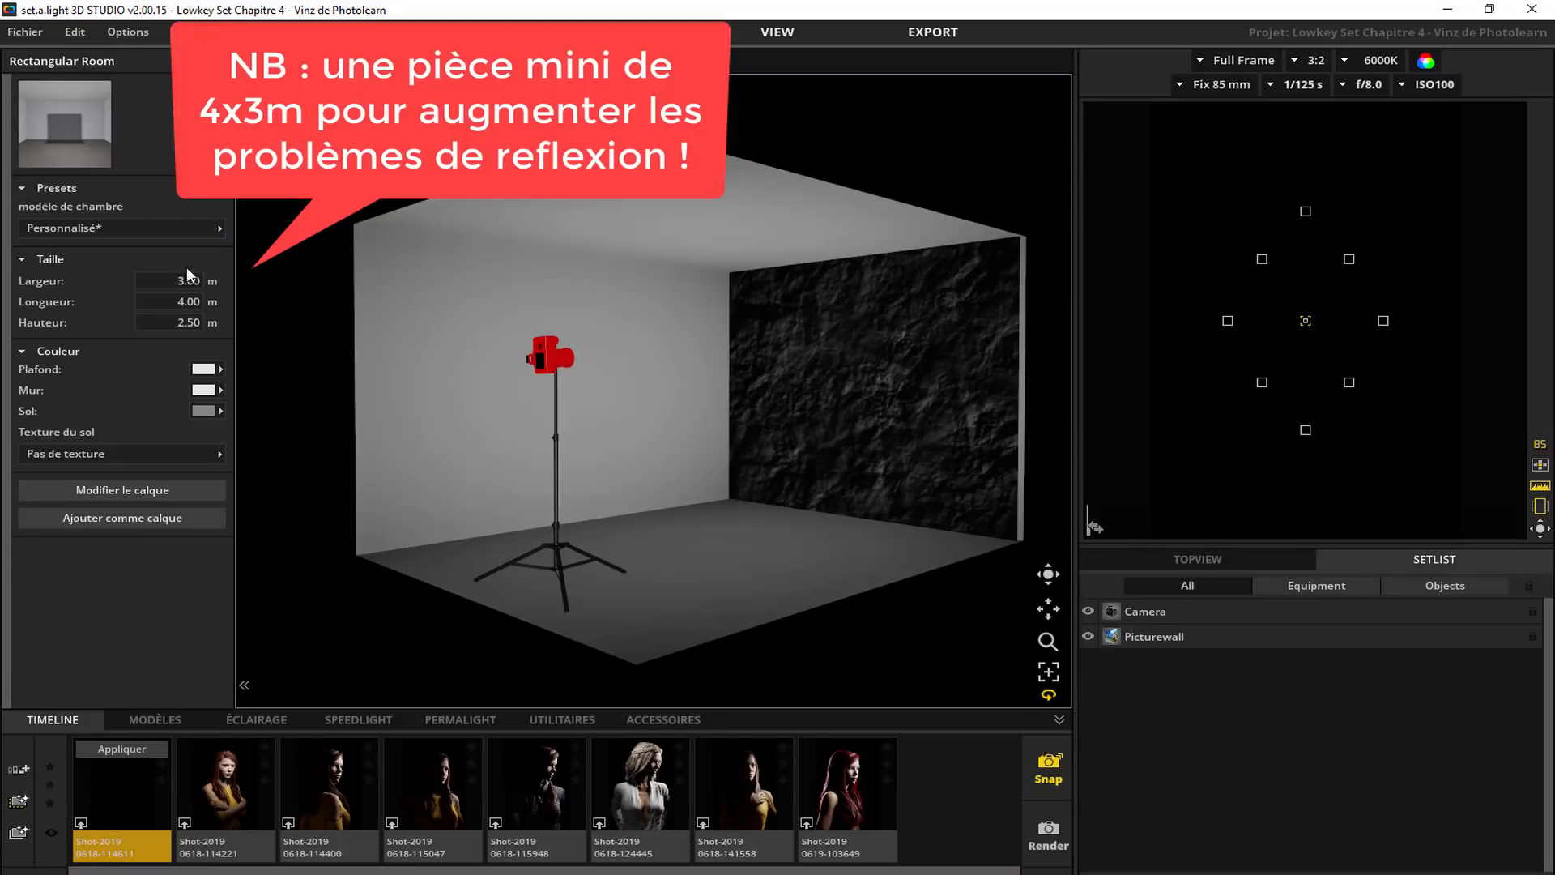
Switch to the Lowkey Set Chapitre 4 project in set.a.light 3D STUDIO and examine the dark textured picture wall
click(862, 428)
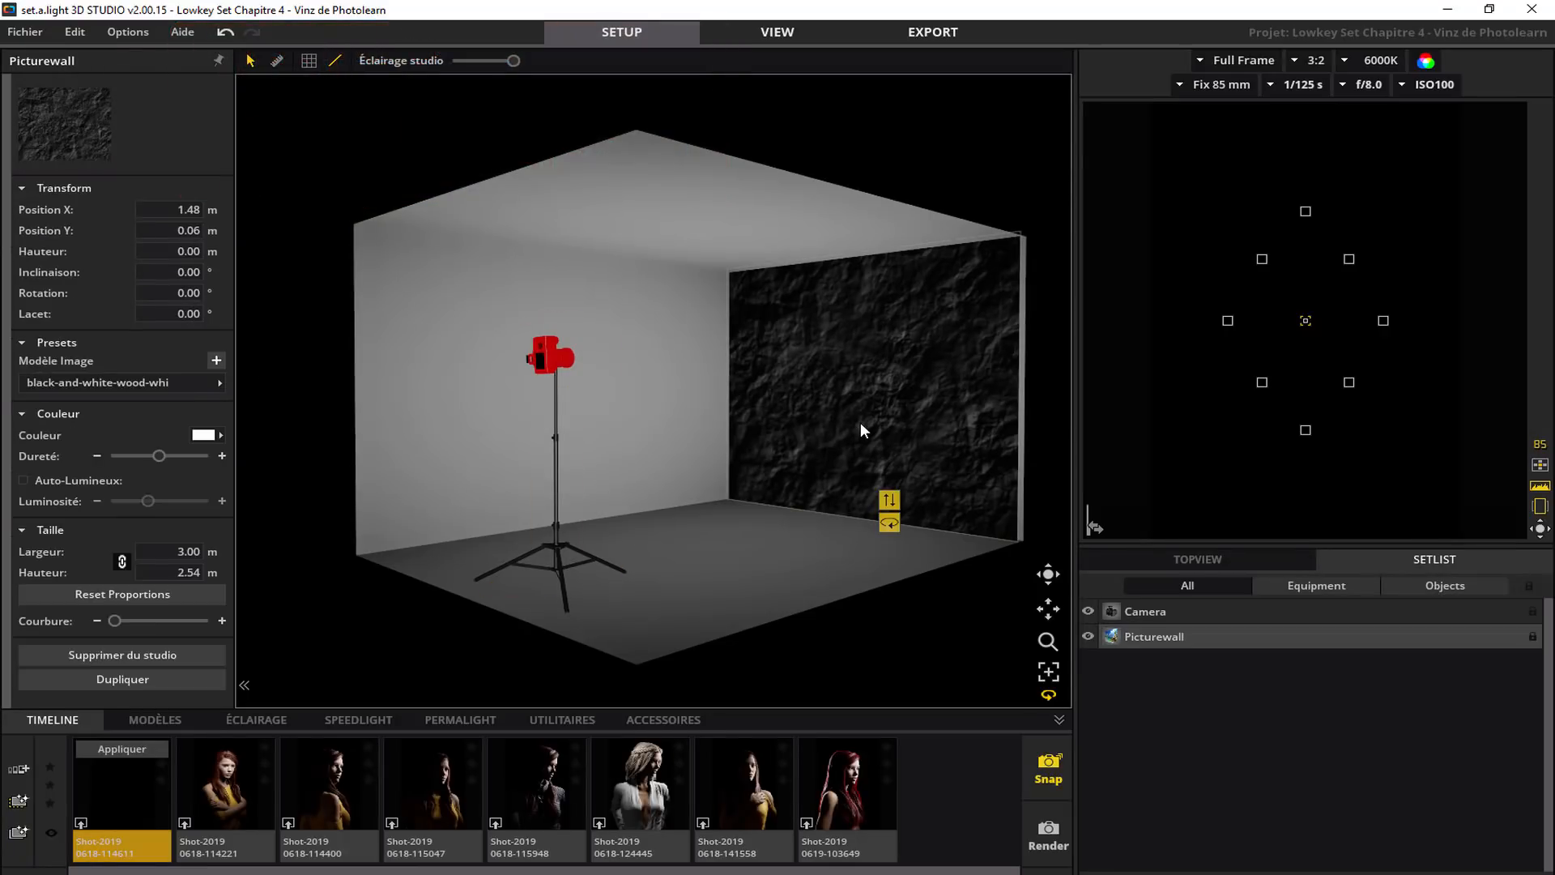
drag(790, 539, 925, 533)
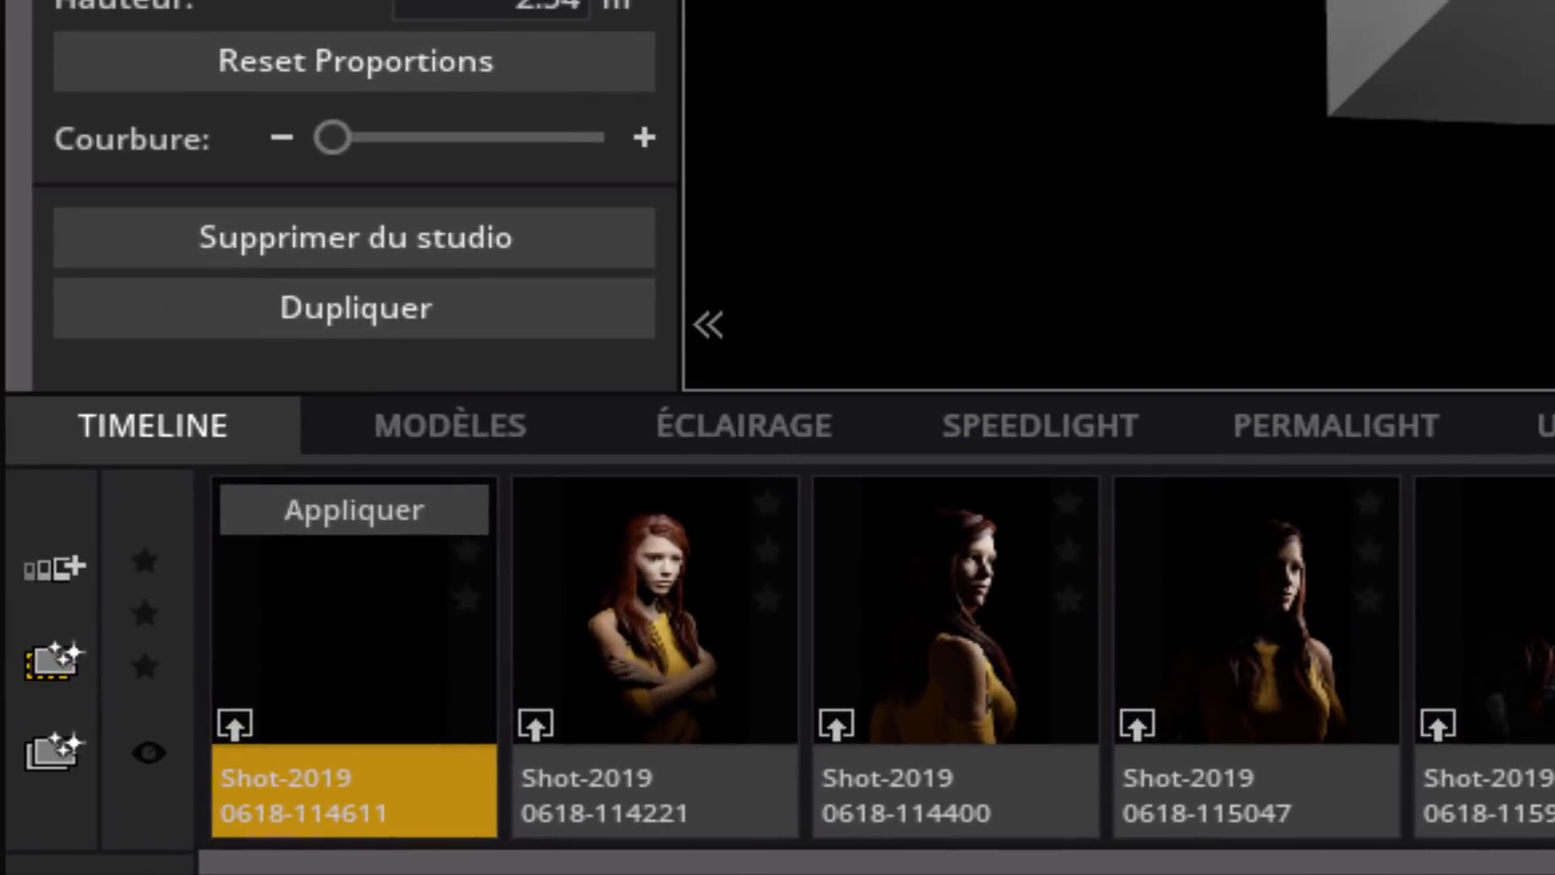
Browse the studio flash library, comparing the reflectors, Octaforms up to Ø 150 cm and striplights up to 40 x 180 cm
click(776, 446)
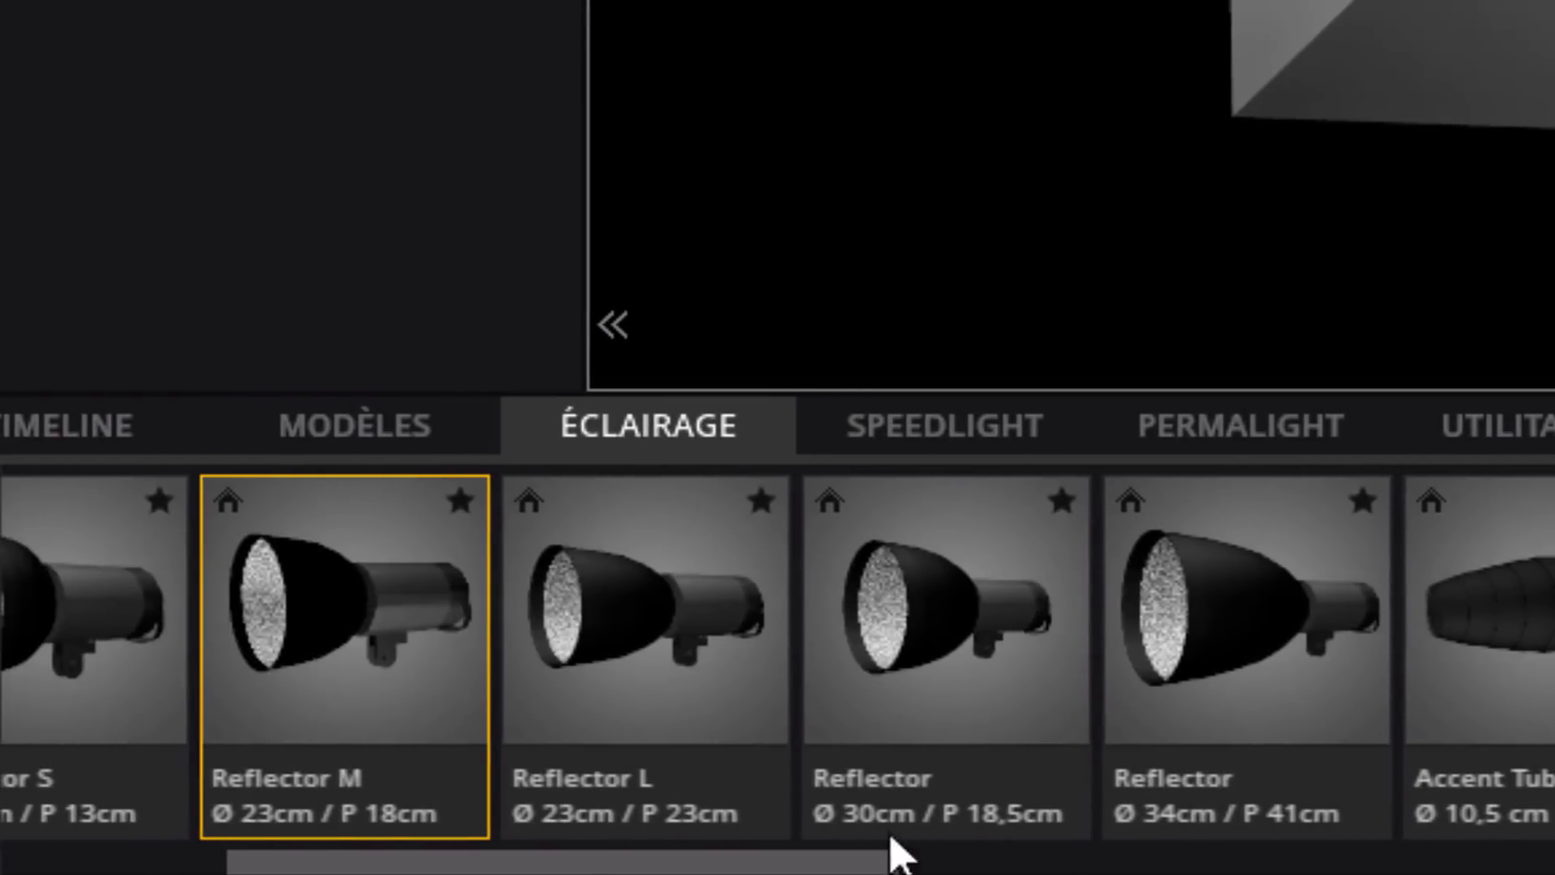
drag(810, 861, 695, 865)
click(653, 684)
drag(609, 866, 1539, 865)
drag(1377, 865, 821, 865)
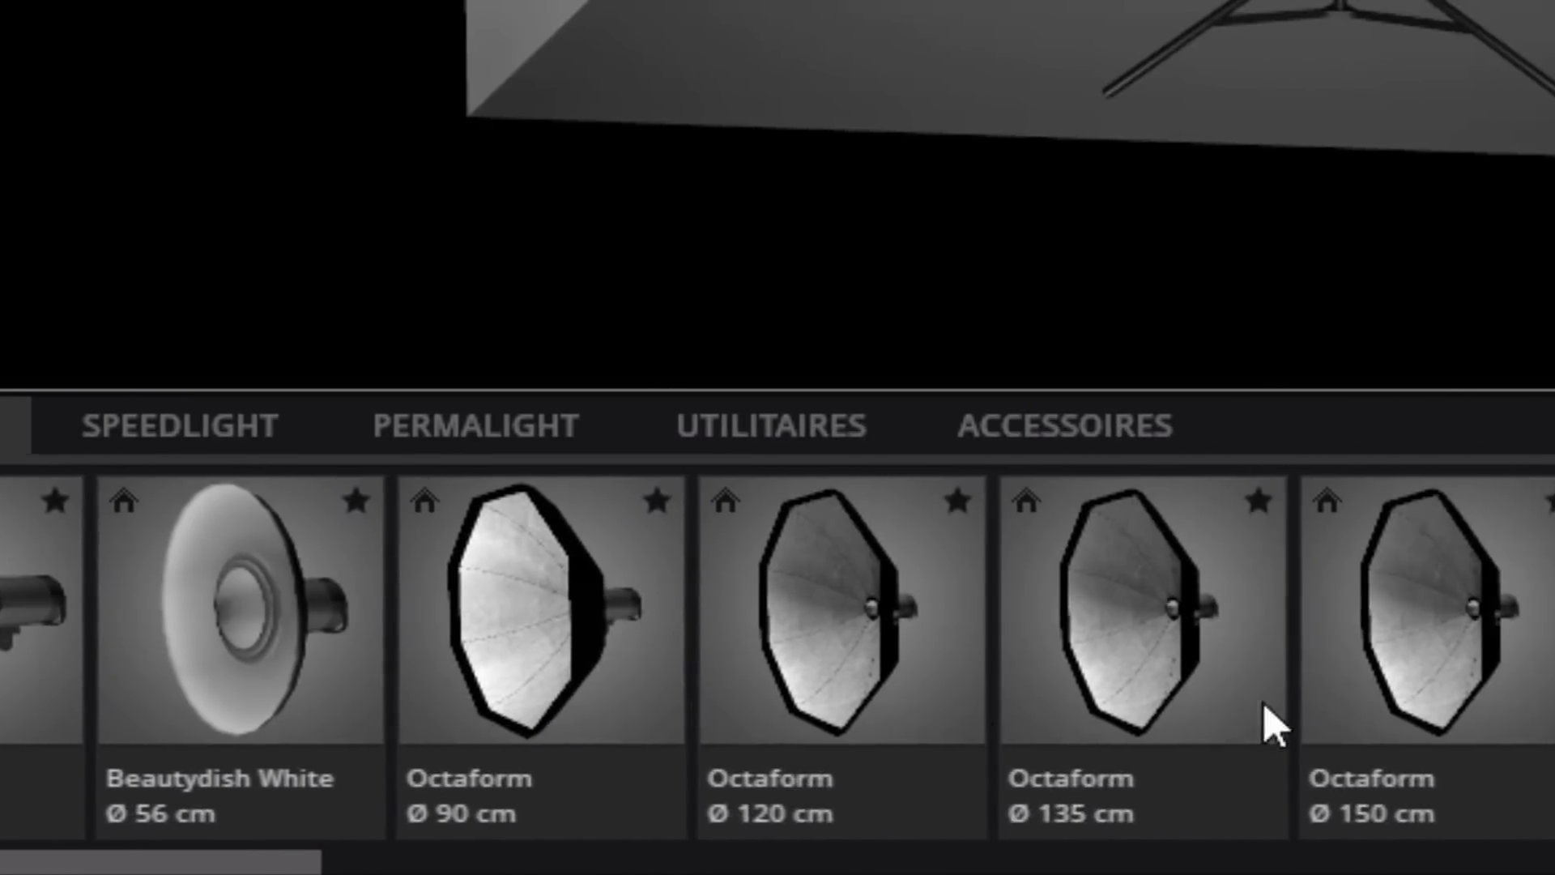
click(1276, 729)
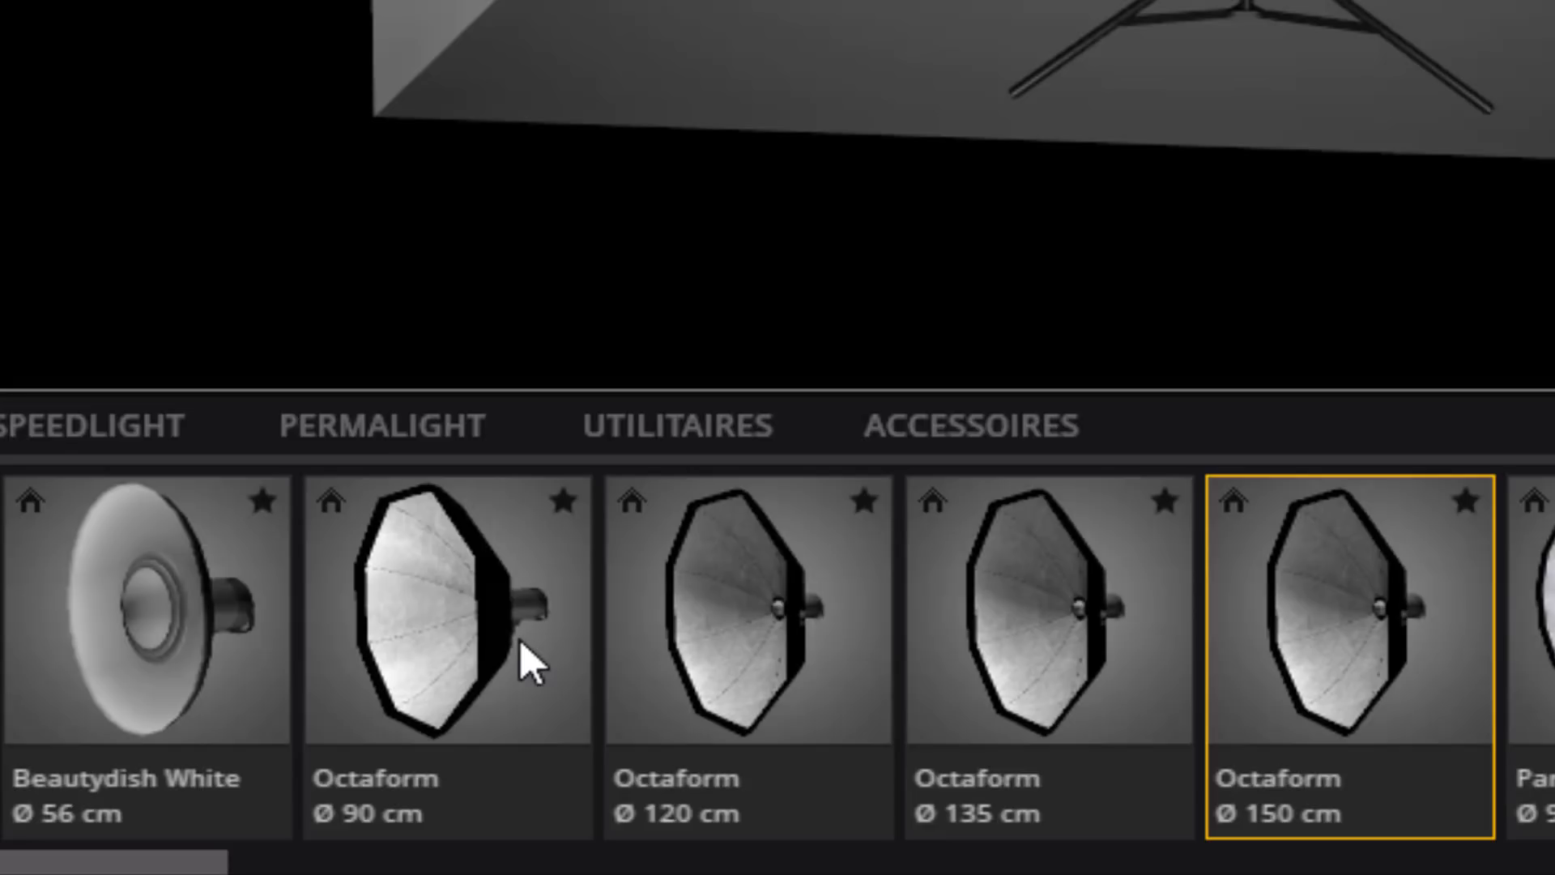
drag(162, 866, 1368, 865)
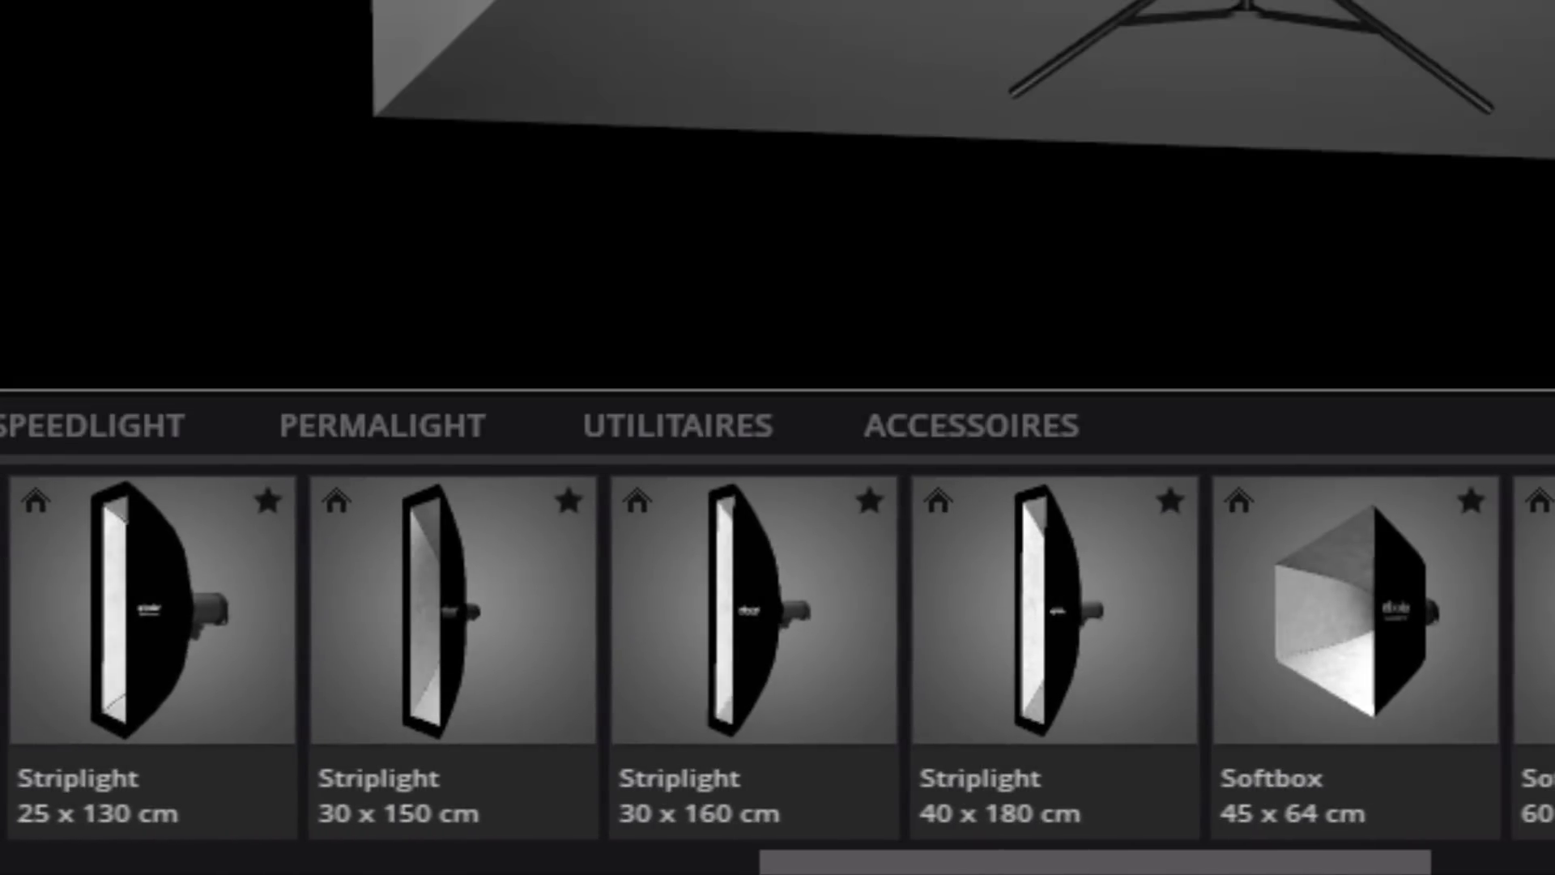
click(968, 635)
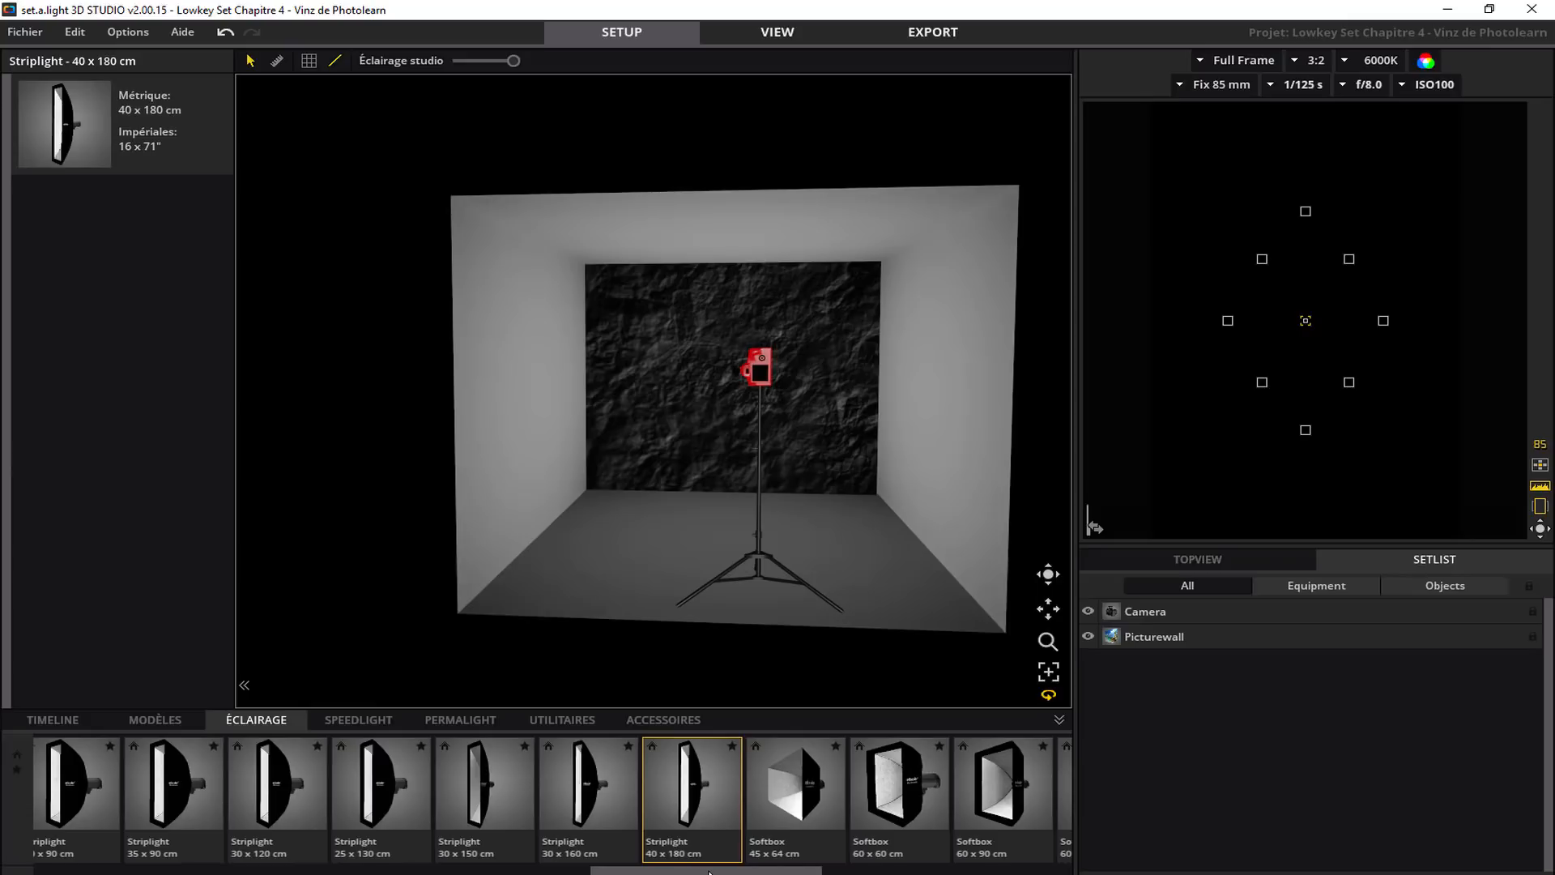
drag(709, 872, 267, 847)
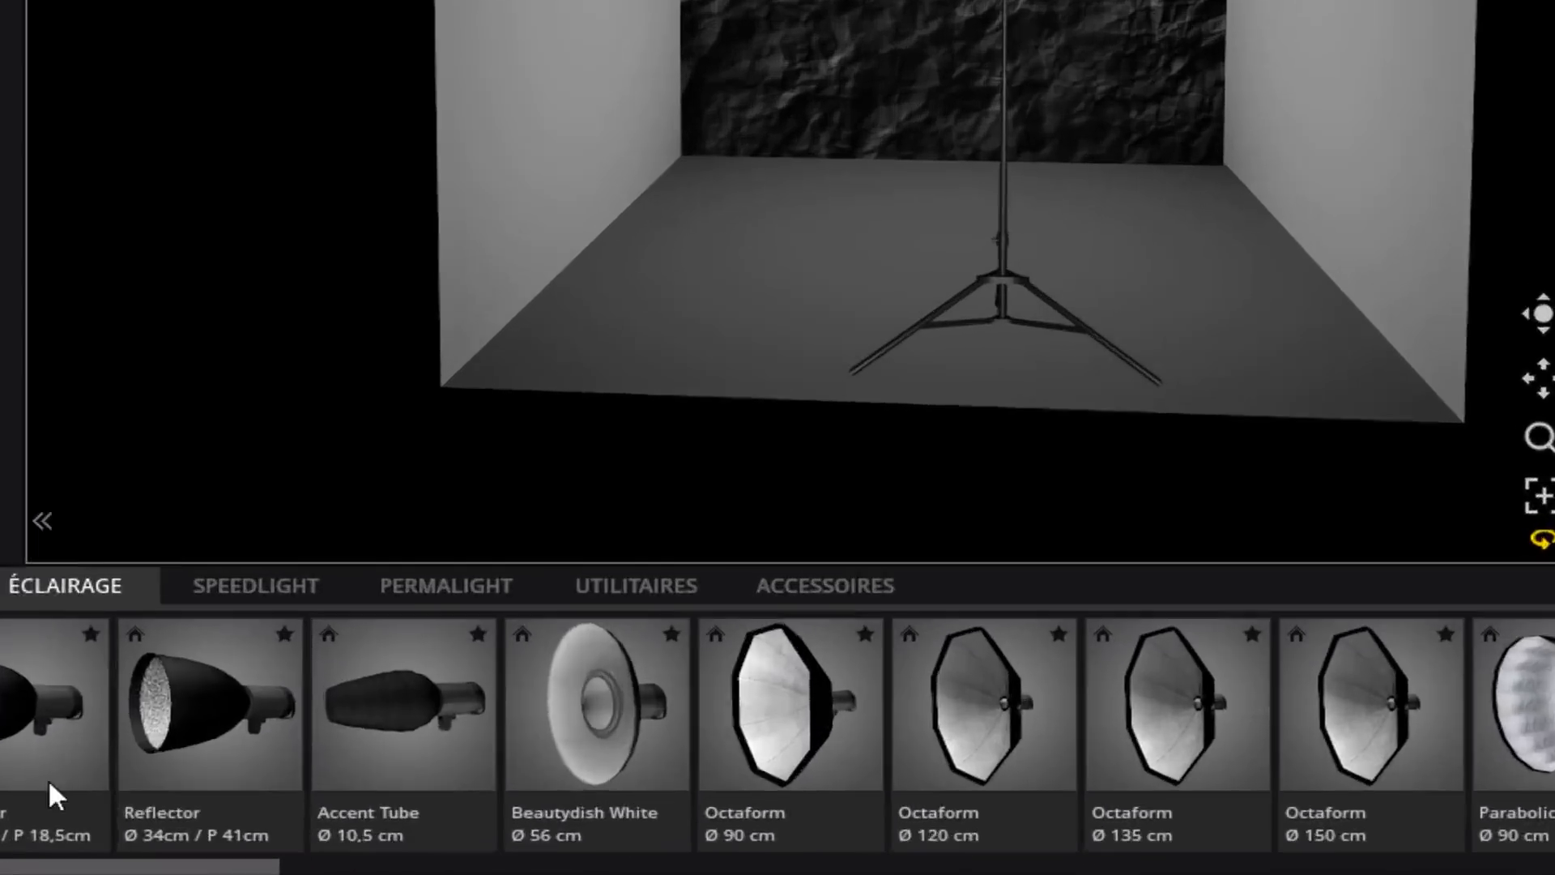
Add a Beautydish White Ø 56 cm, switch it to the Grid Outside variant and set its power to 8.9
click(808, 678)
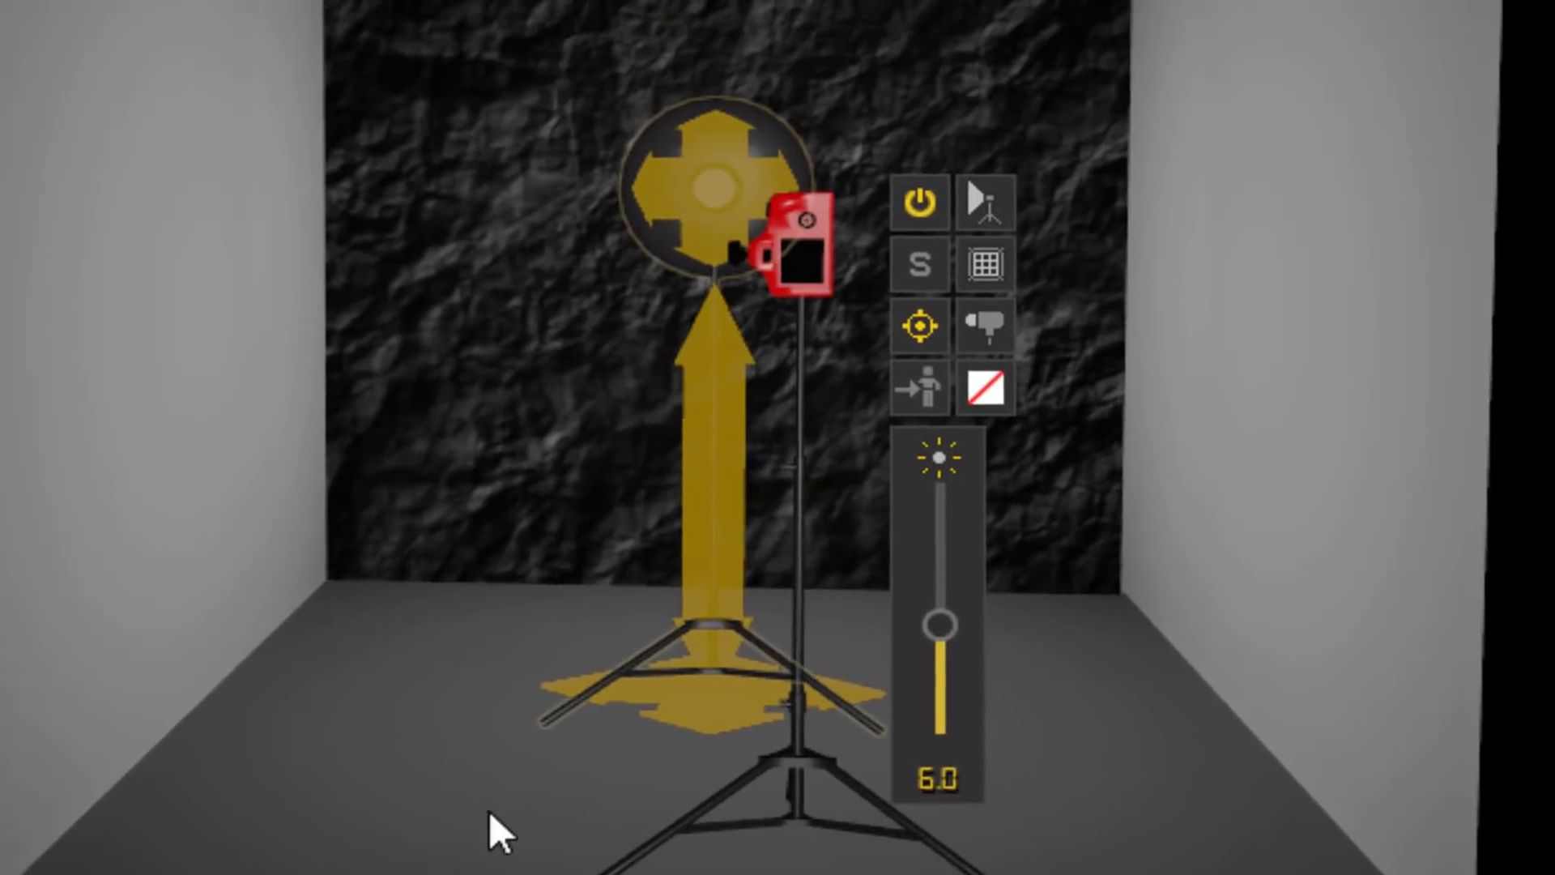
drag(490, 810, 712, 703)
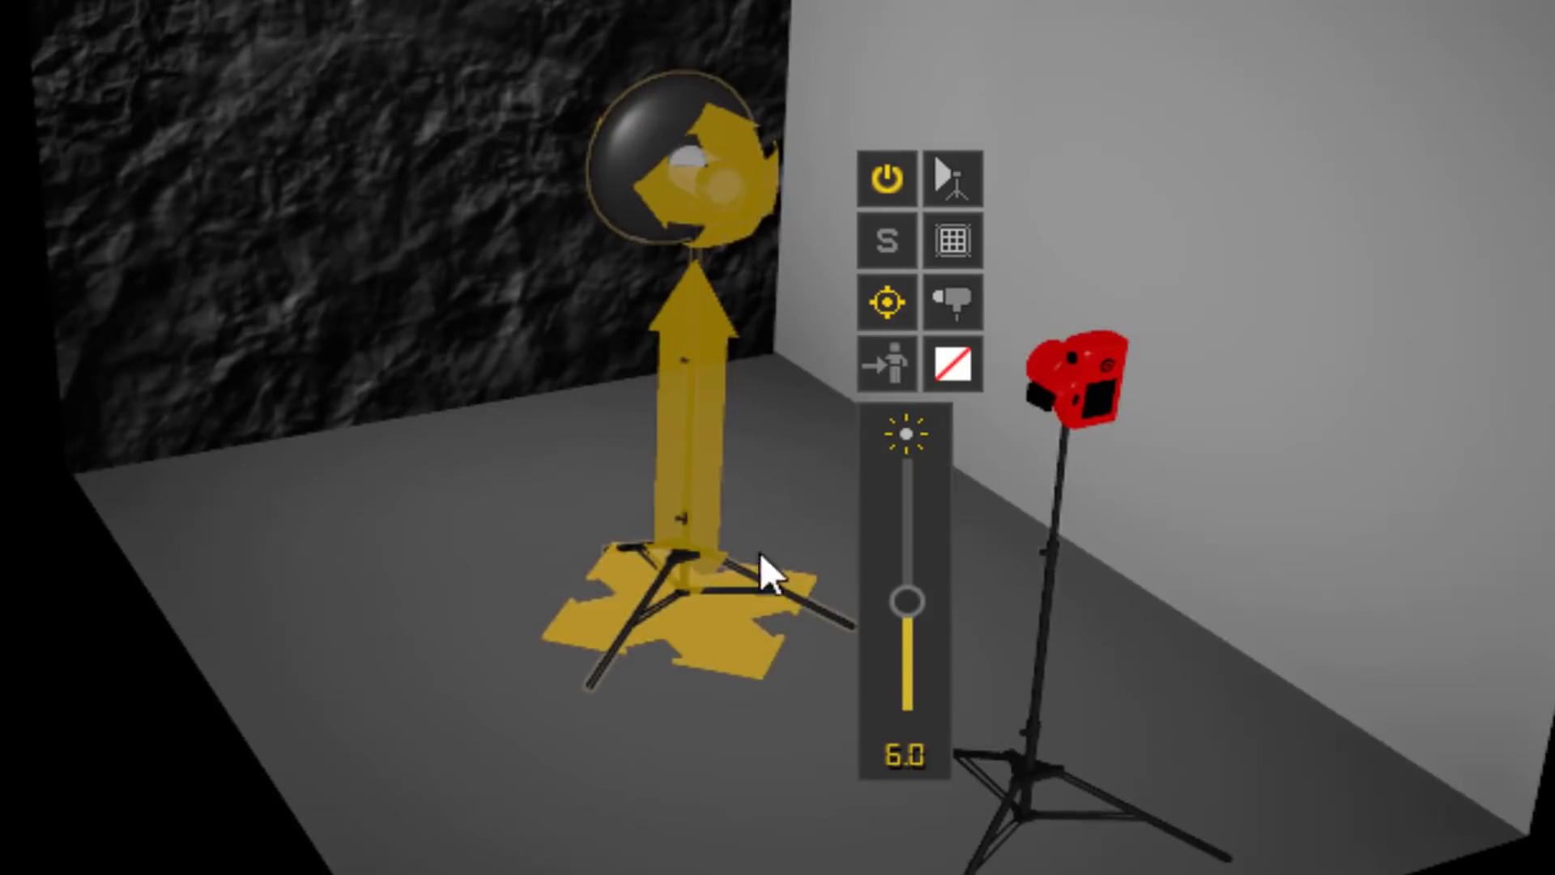
click(941, 236)
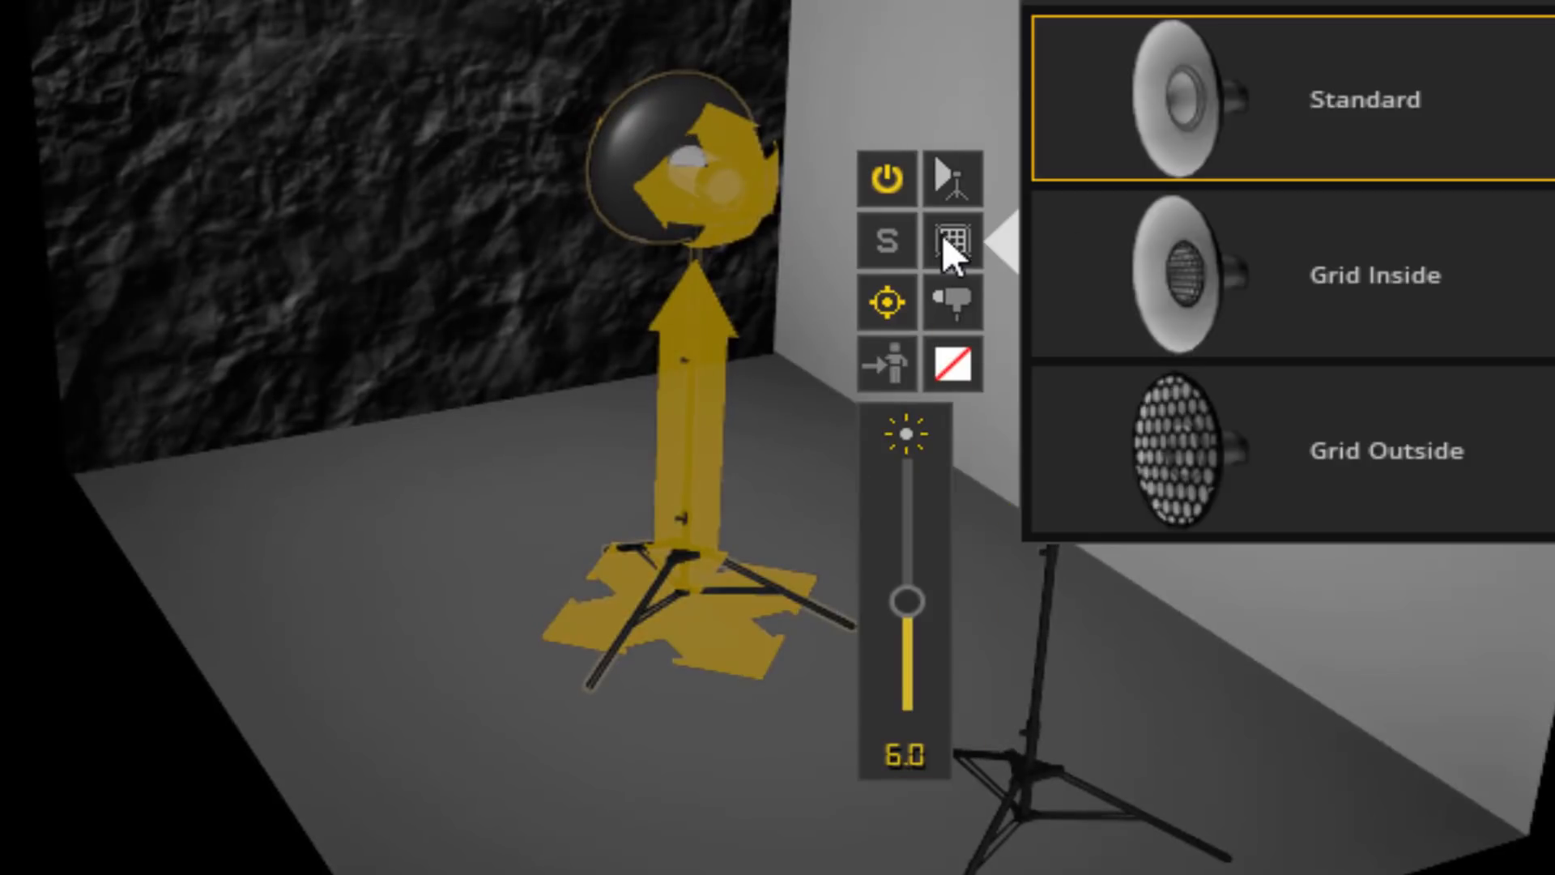
click(1252, 450)
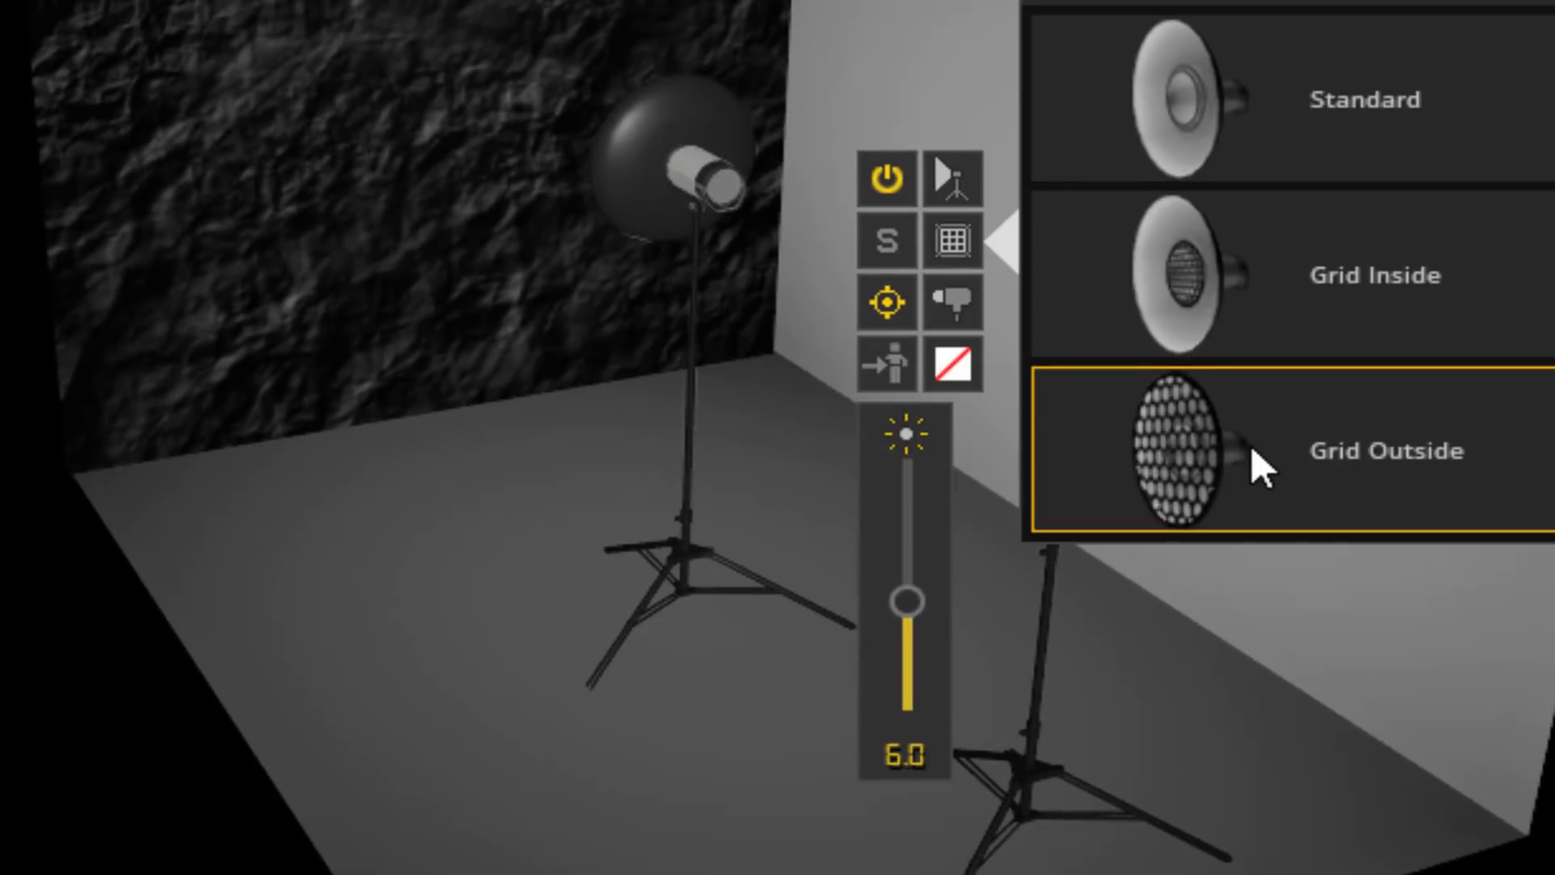
drag(910, 600, 926, 511)
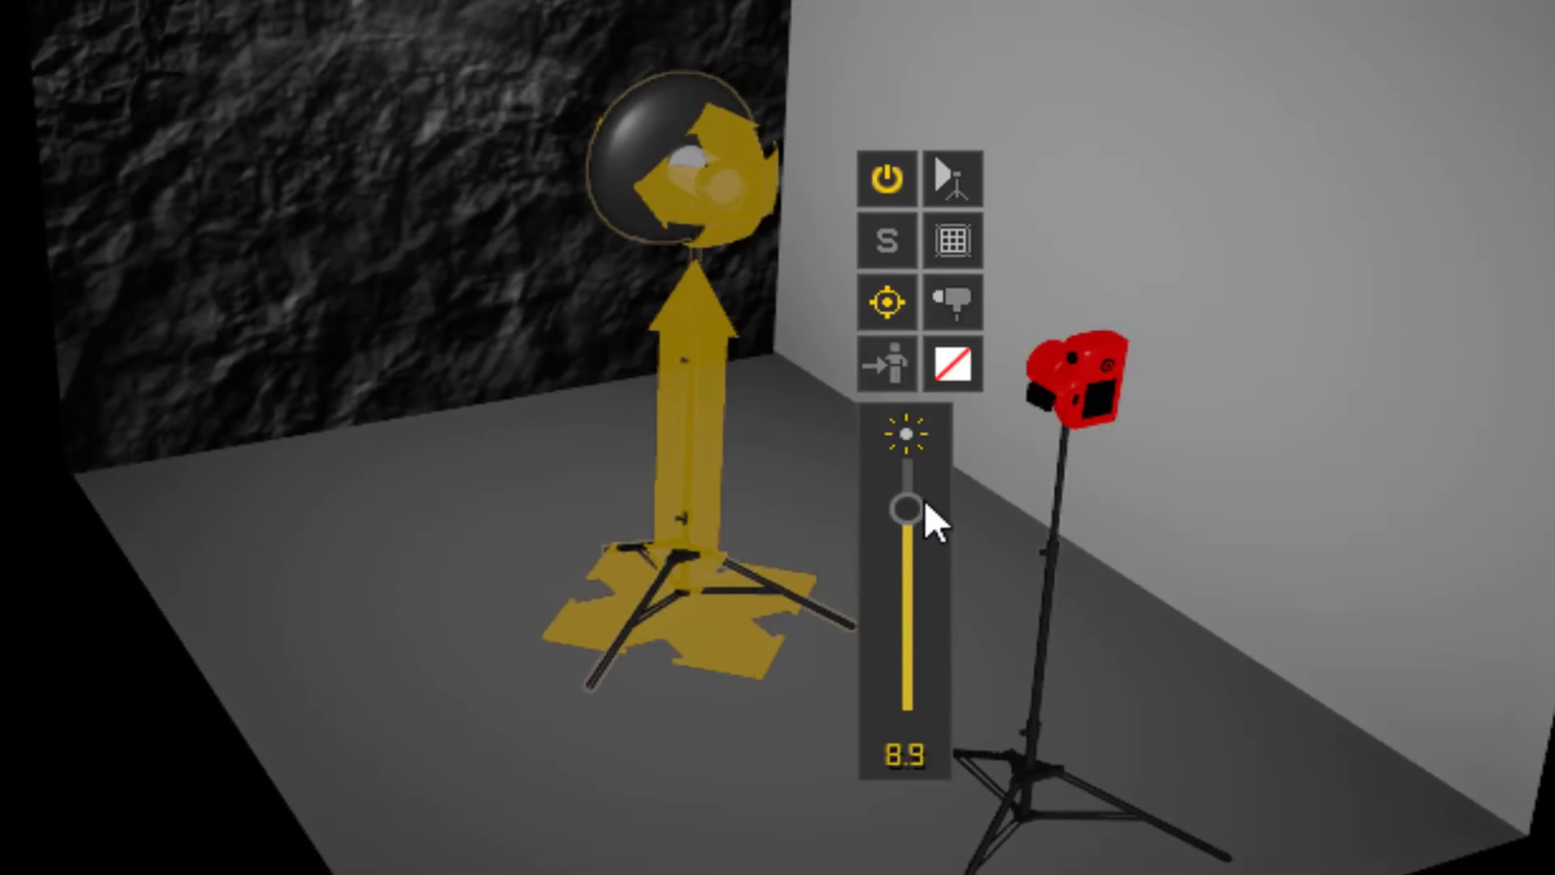
drag(619, 721, 1023, 629)
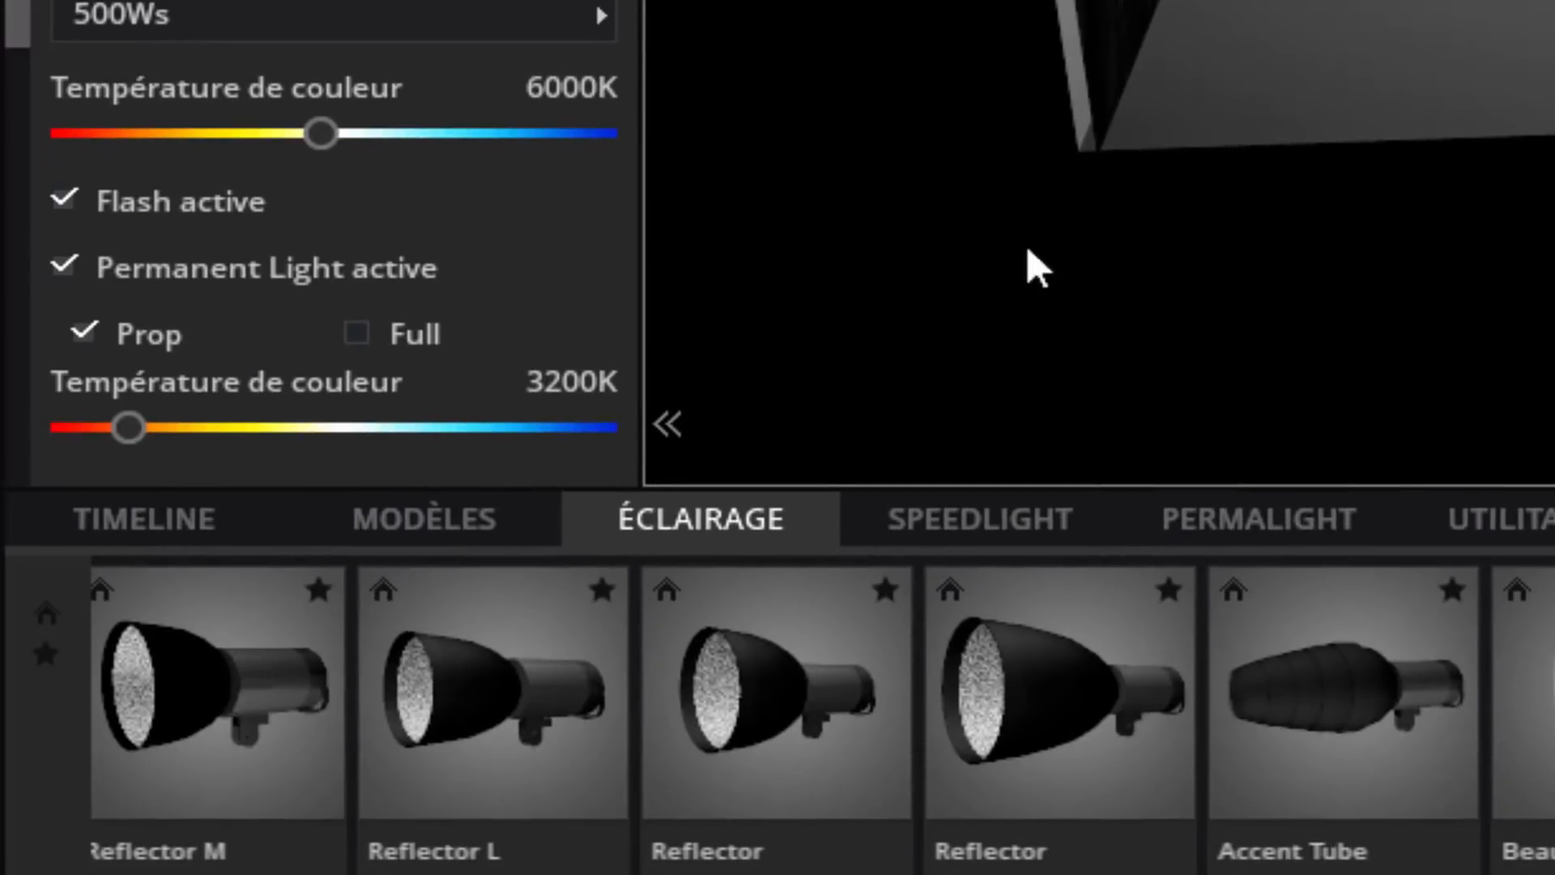
Add the model Amy to the studio and apply the standing preset pose with crossed legs and arms by her sides
click(443, 523)
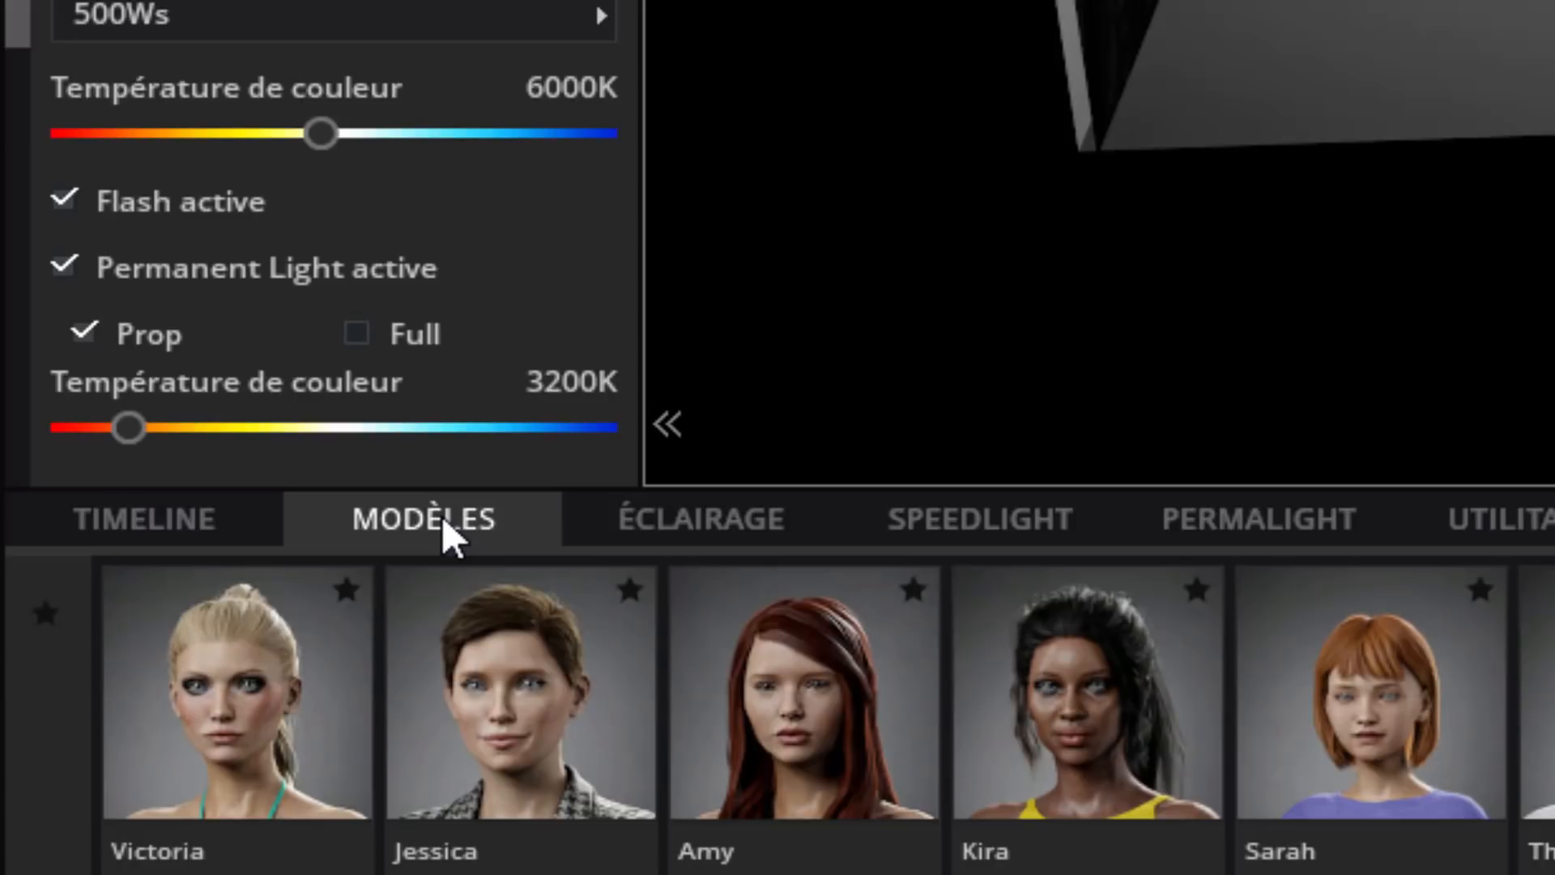
click(814, 735)
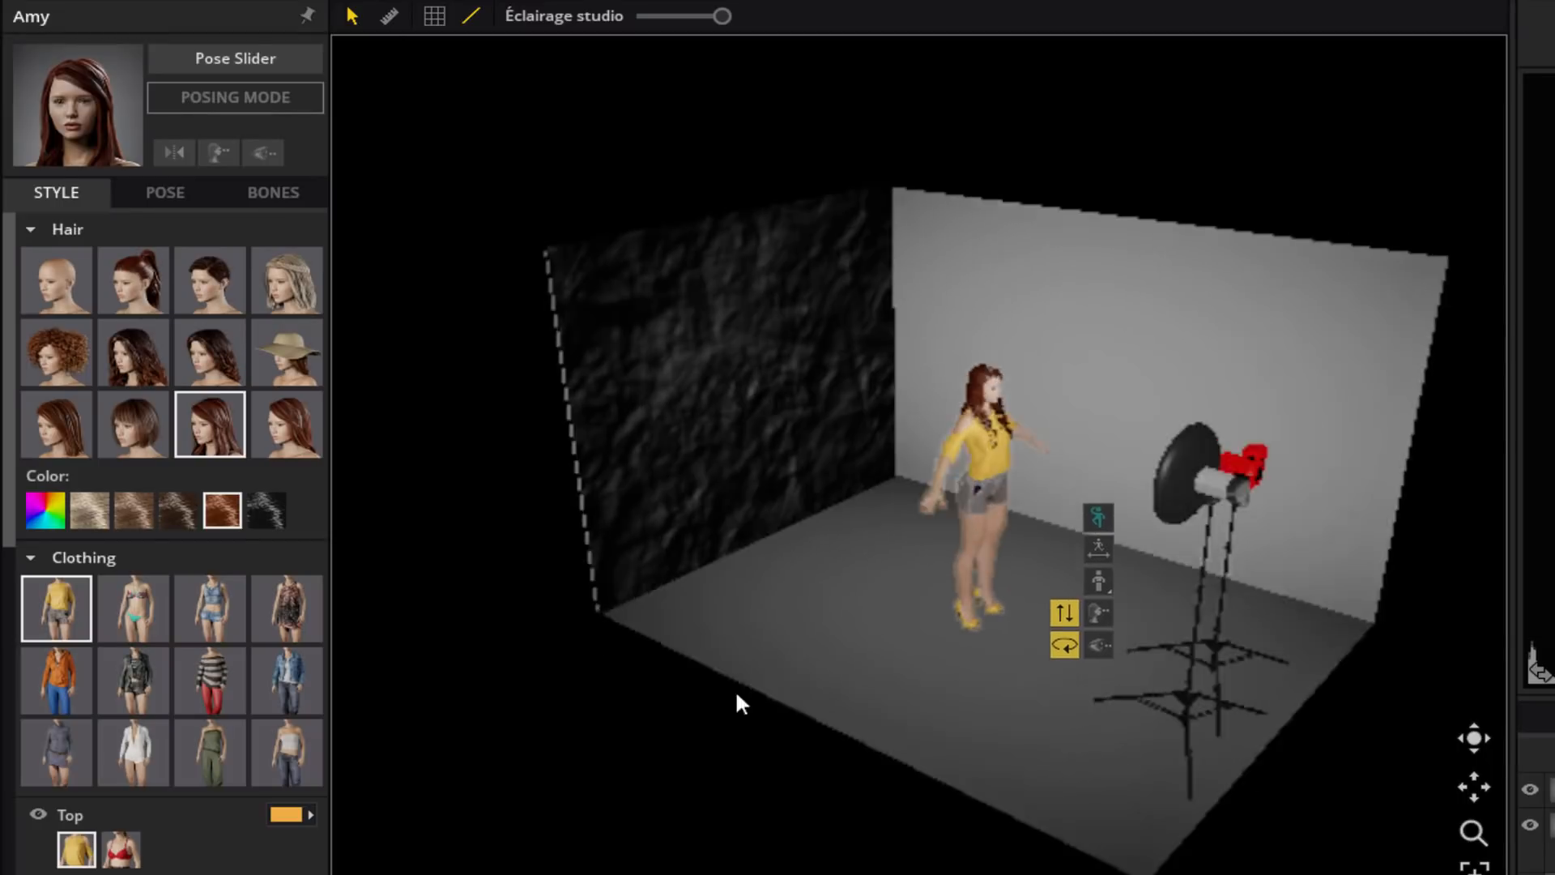
drag(735, 695, 687, 687)
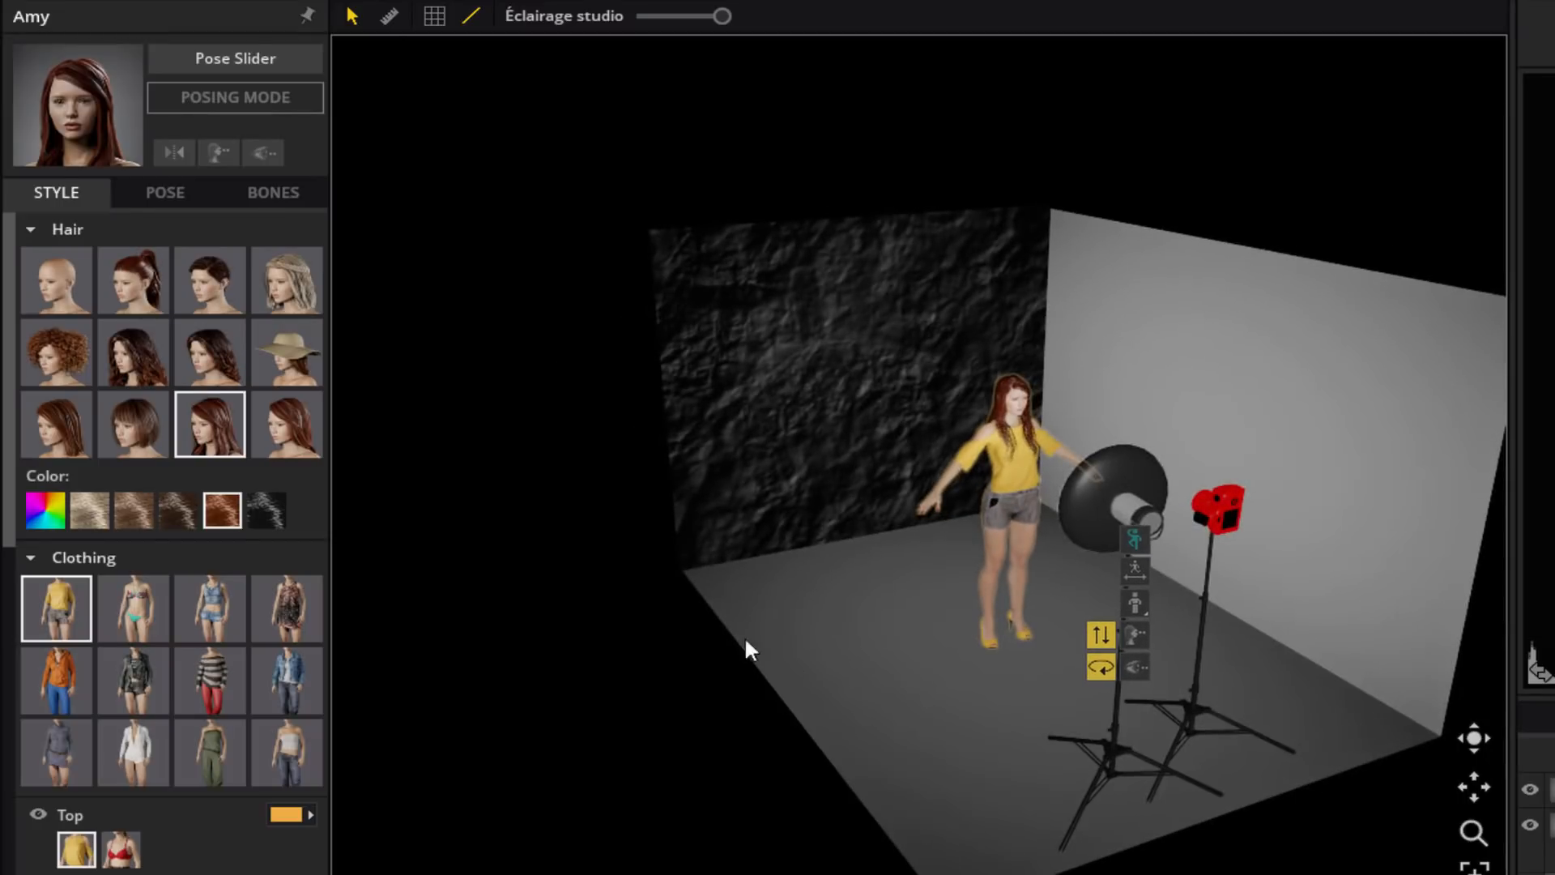
click(176, 195)
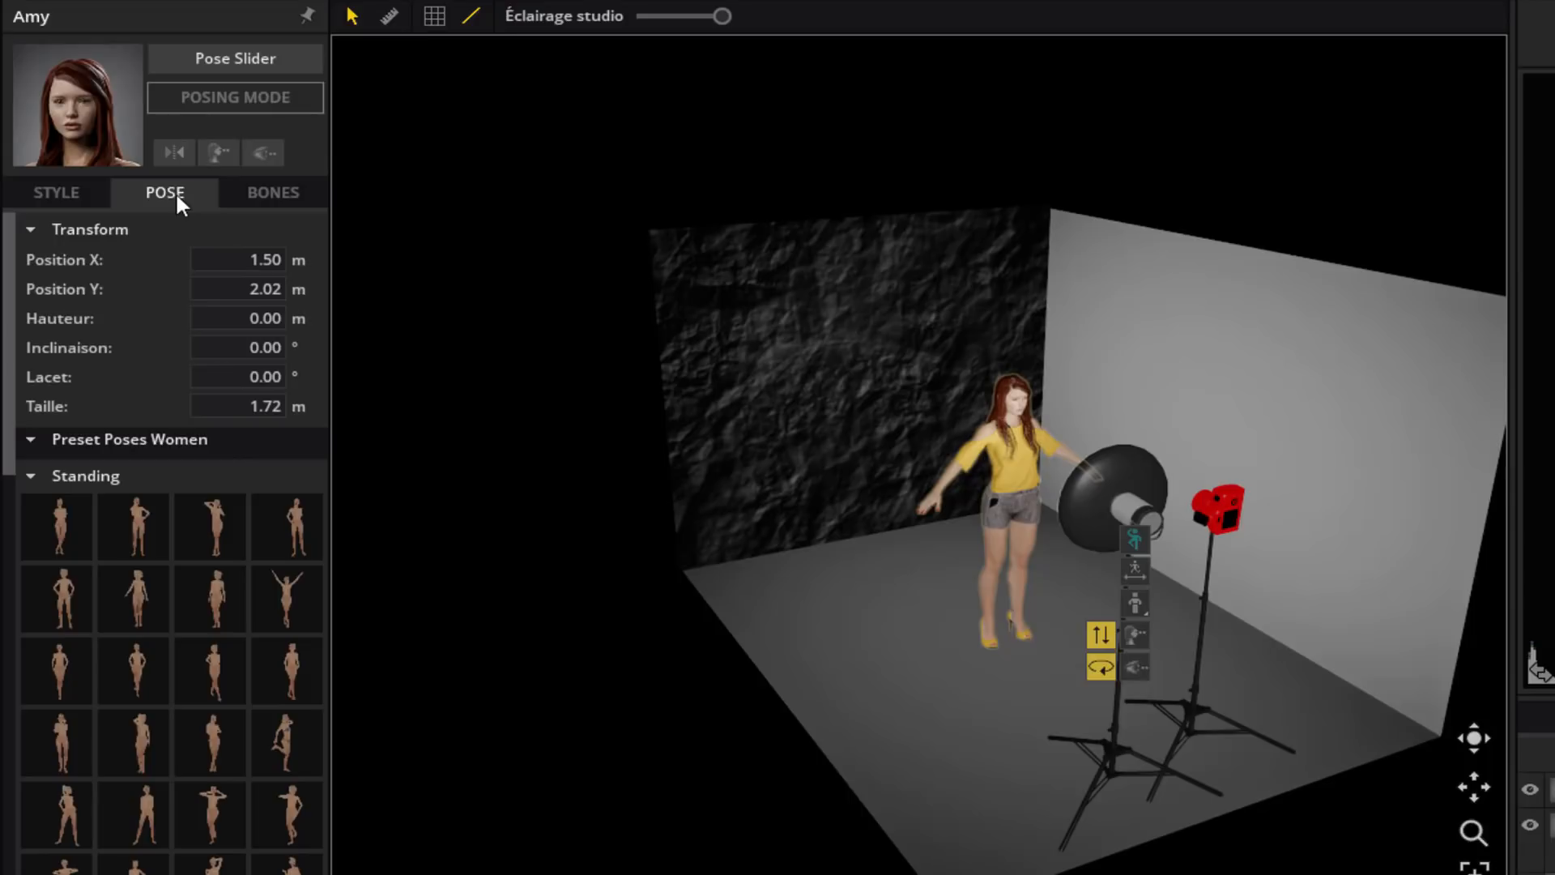
click(297, 676)
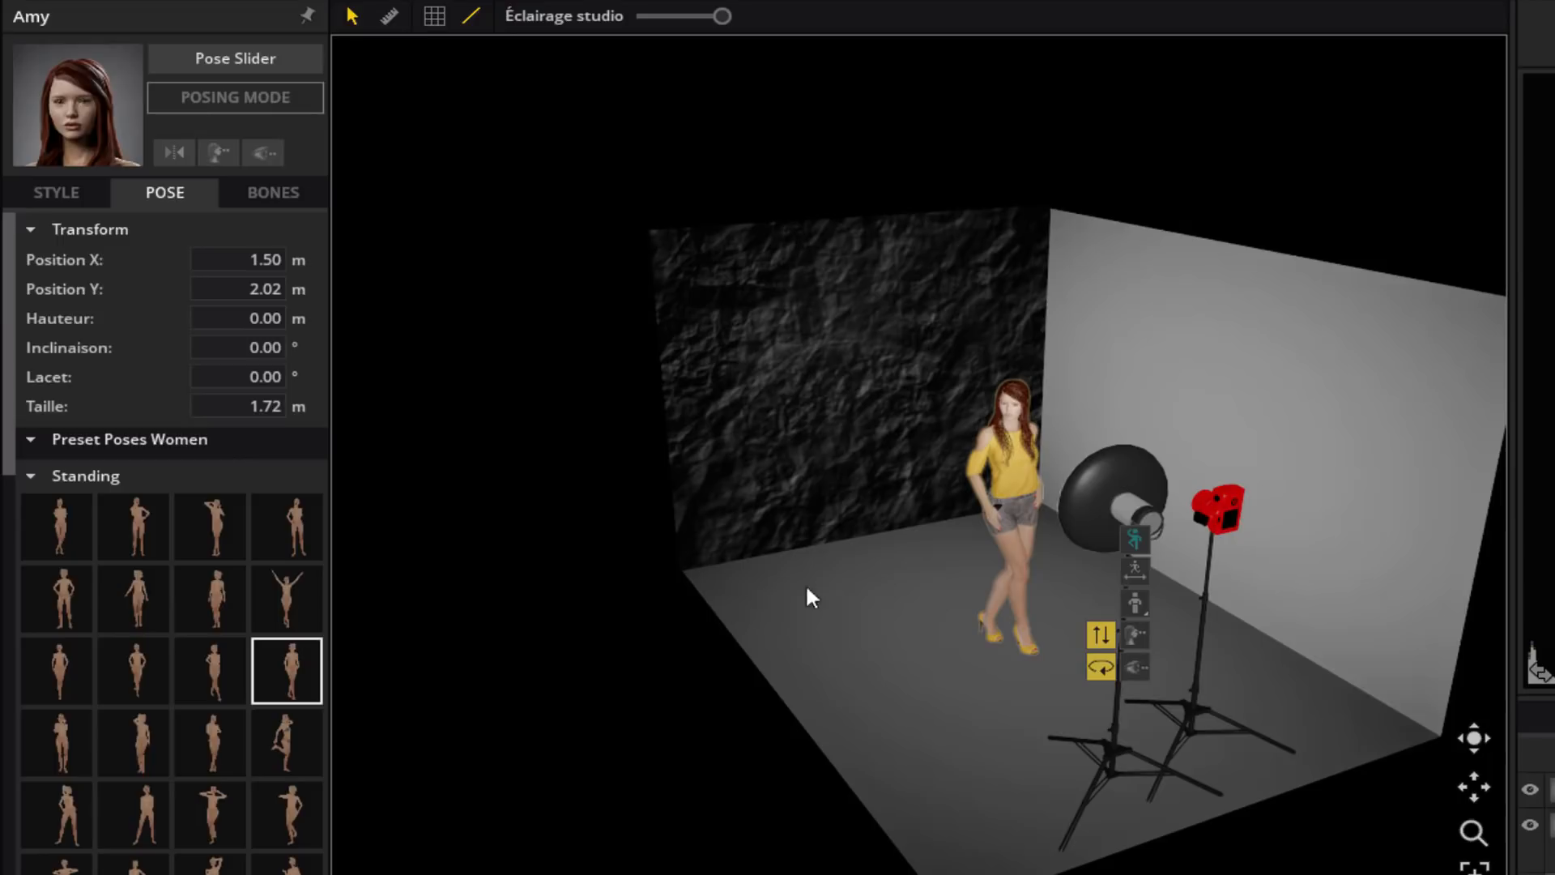
drag(1341, 680, 1158, 576)
drag(1164, 734, 1231, 797)
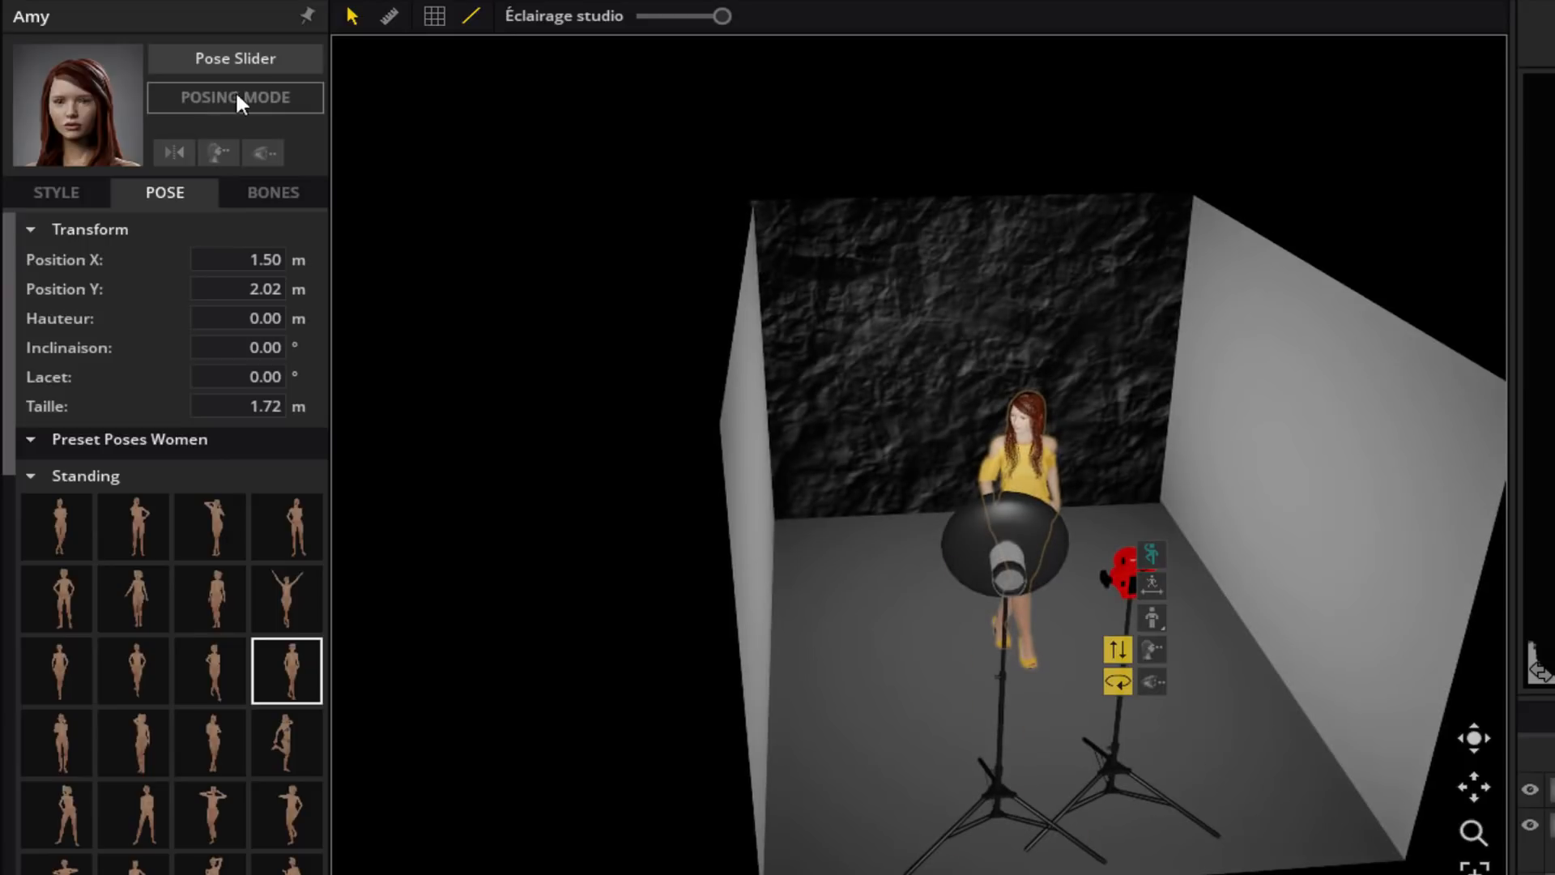
Mirror Amy's pose, comparing it with the original orientation
click(177, 154)
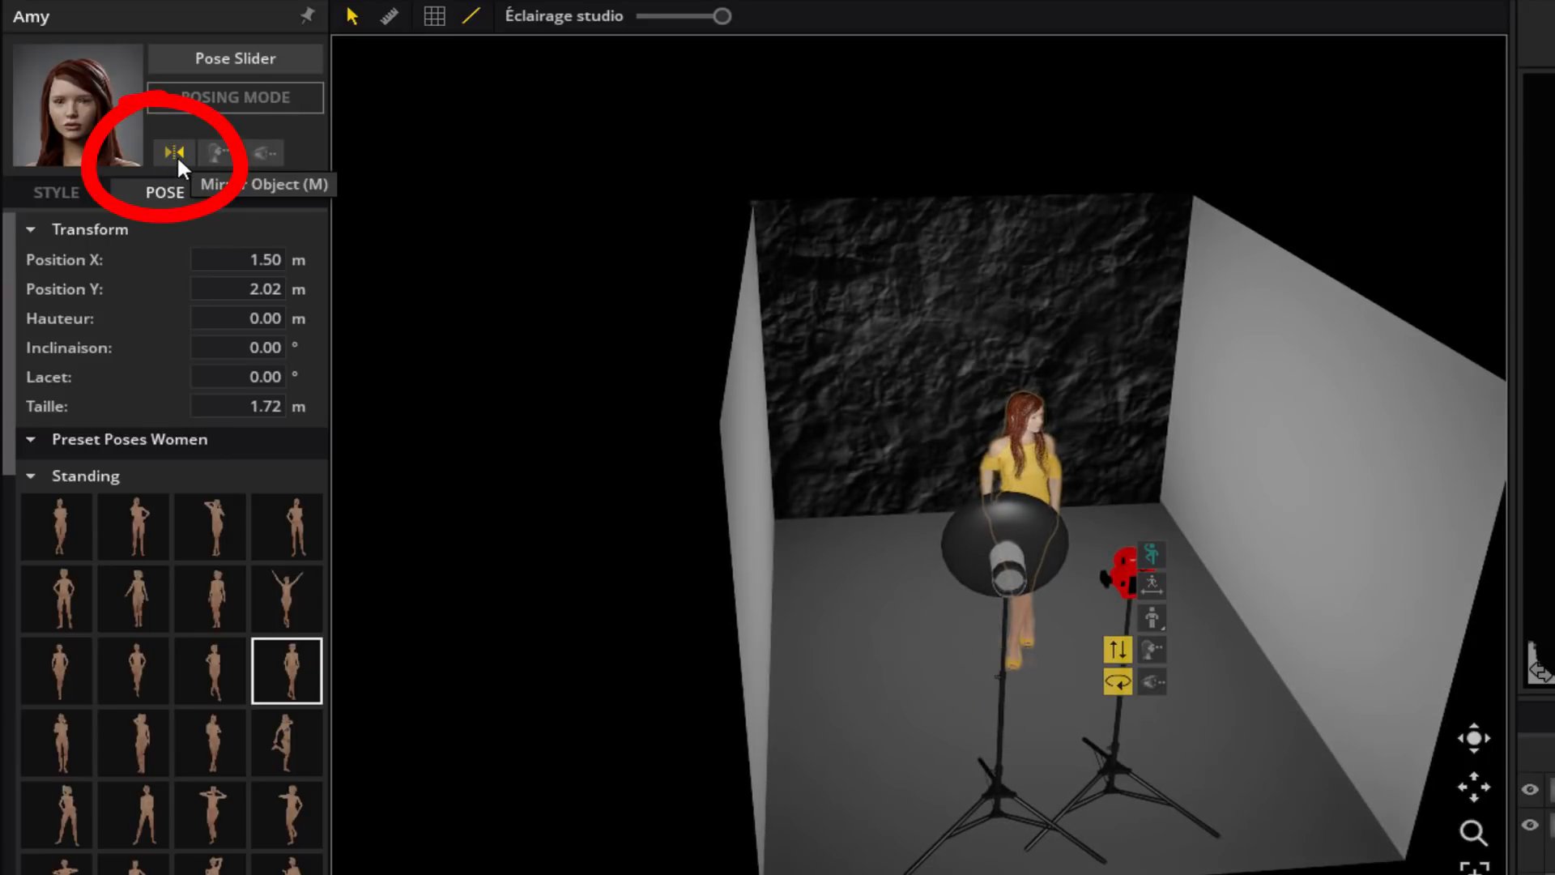
click(177, 154)
click(177, 154)
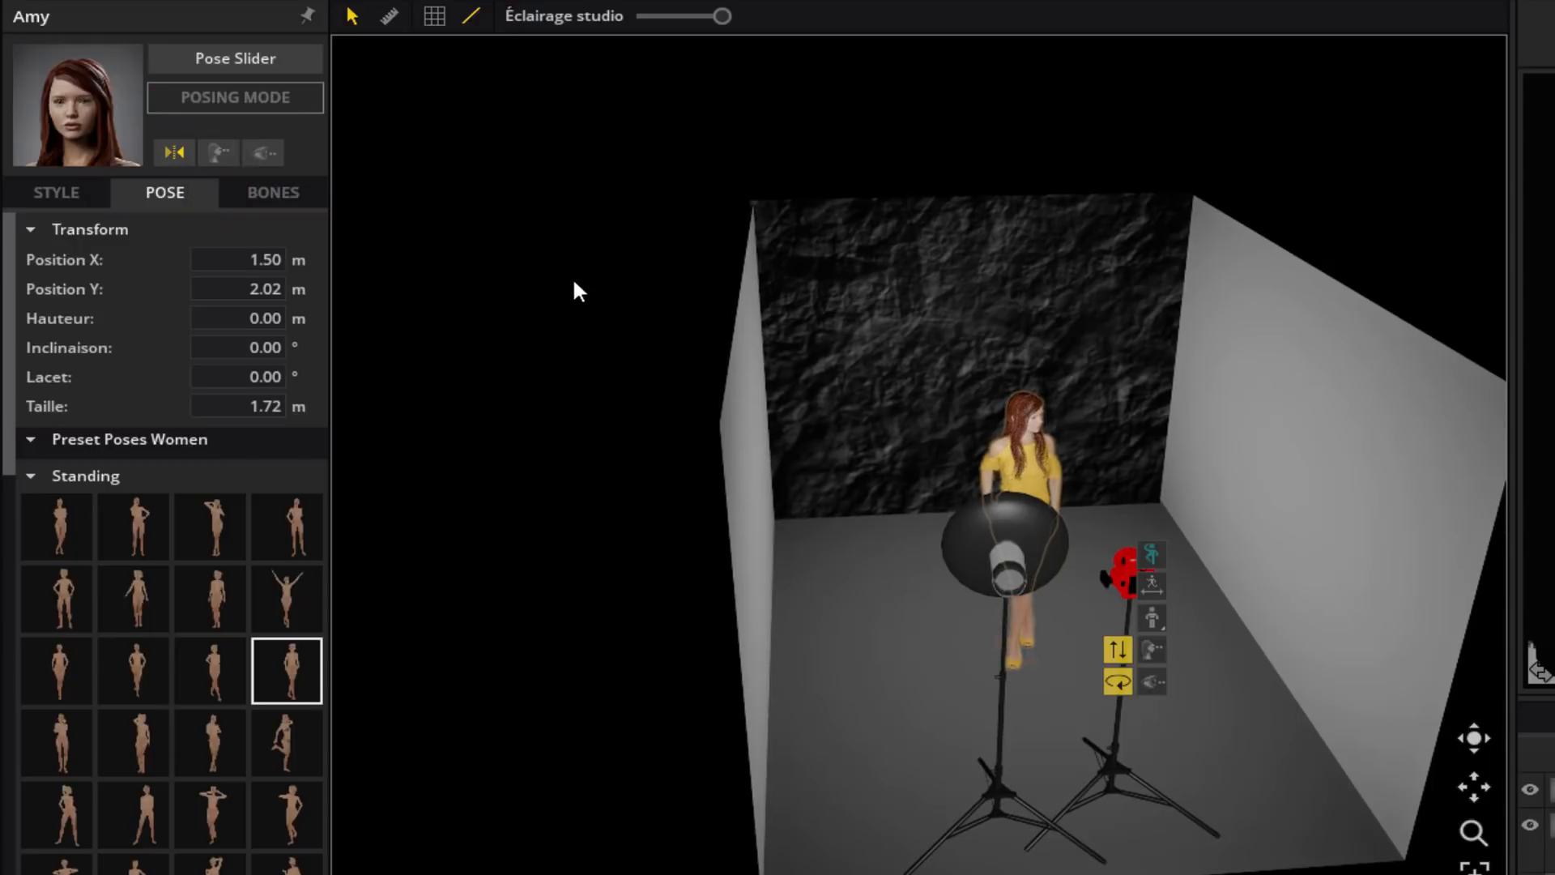
drag(875, 698, 797, 660)
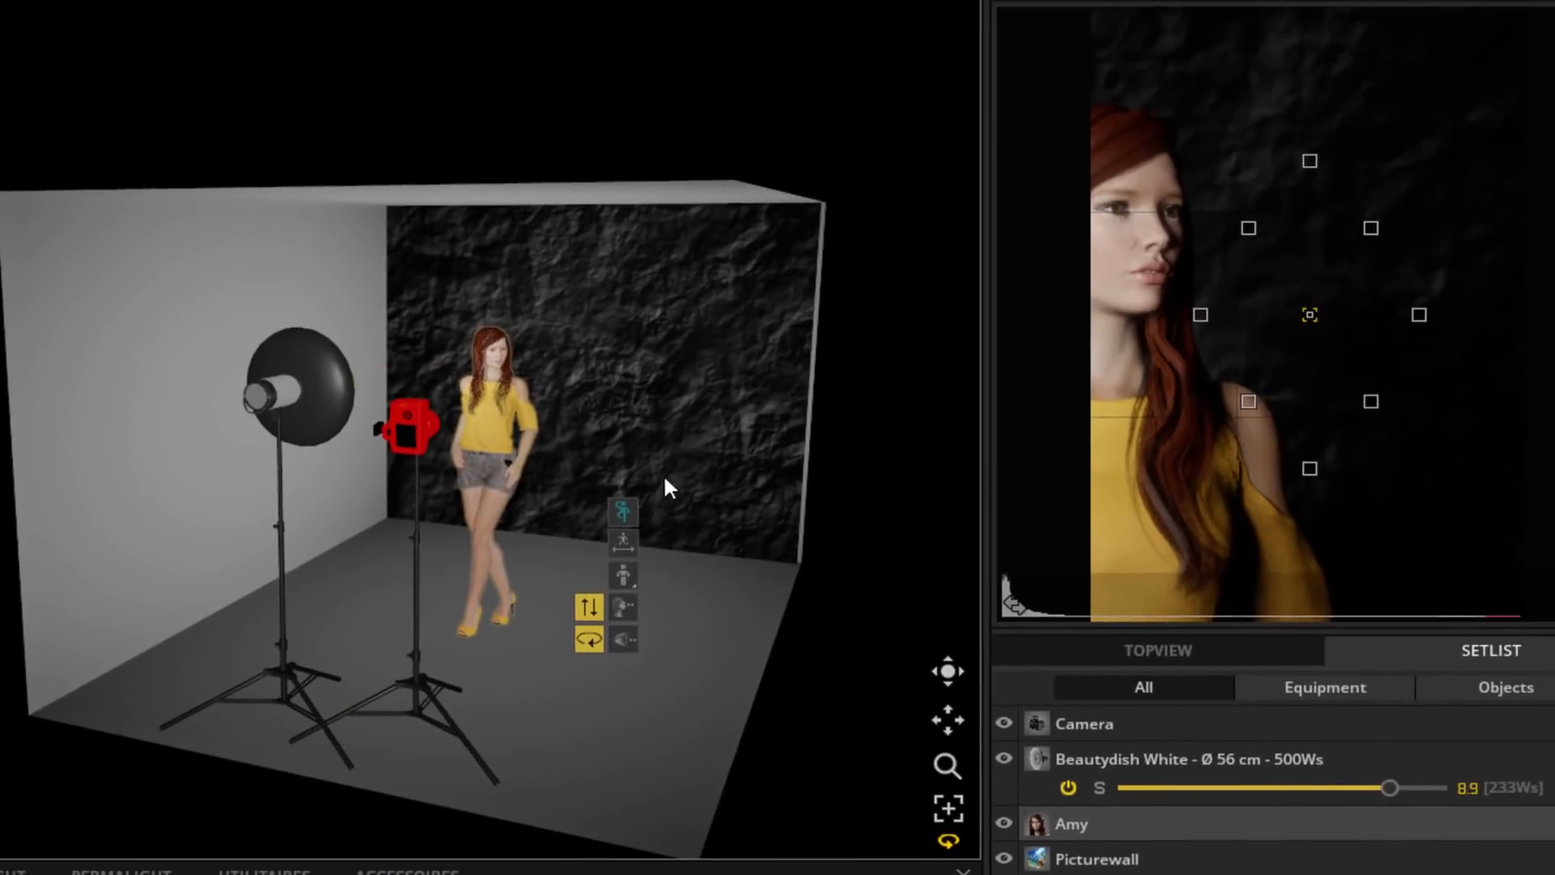
drag(567, 640, 535, 639)
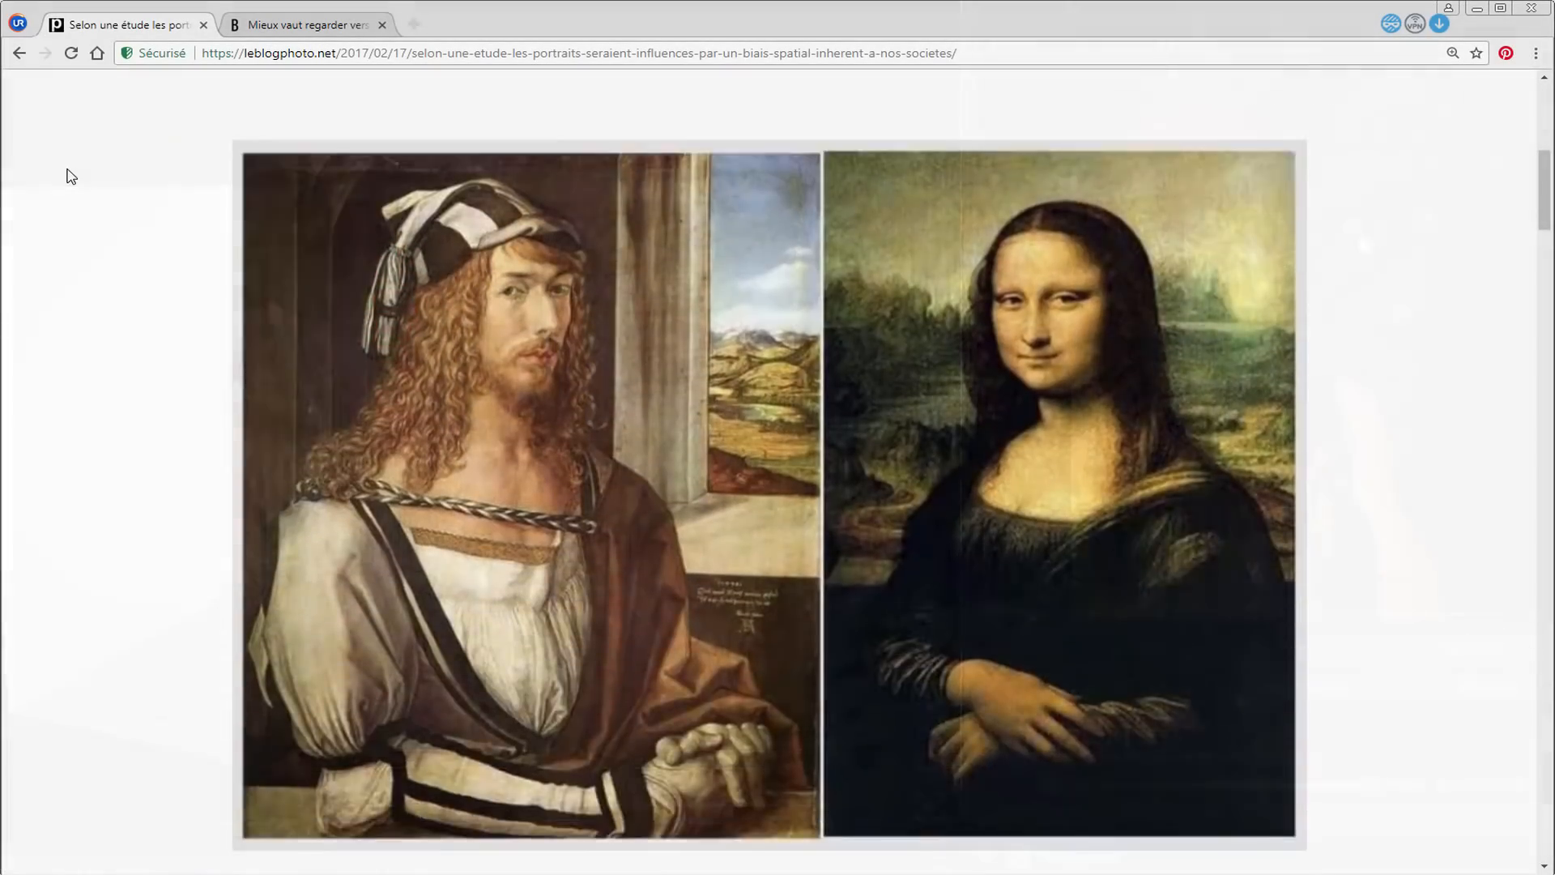
Switch to the browser and read the leblogphoto.net article on spatial bias and gaze direction in portraits
scroll(72, 175, down, 3)
scroll(71, 175, down, 8)
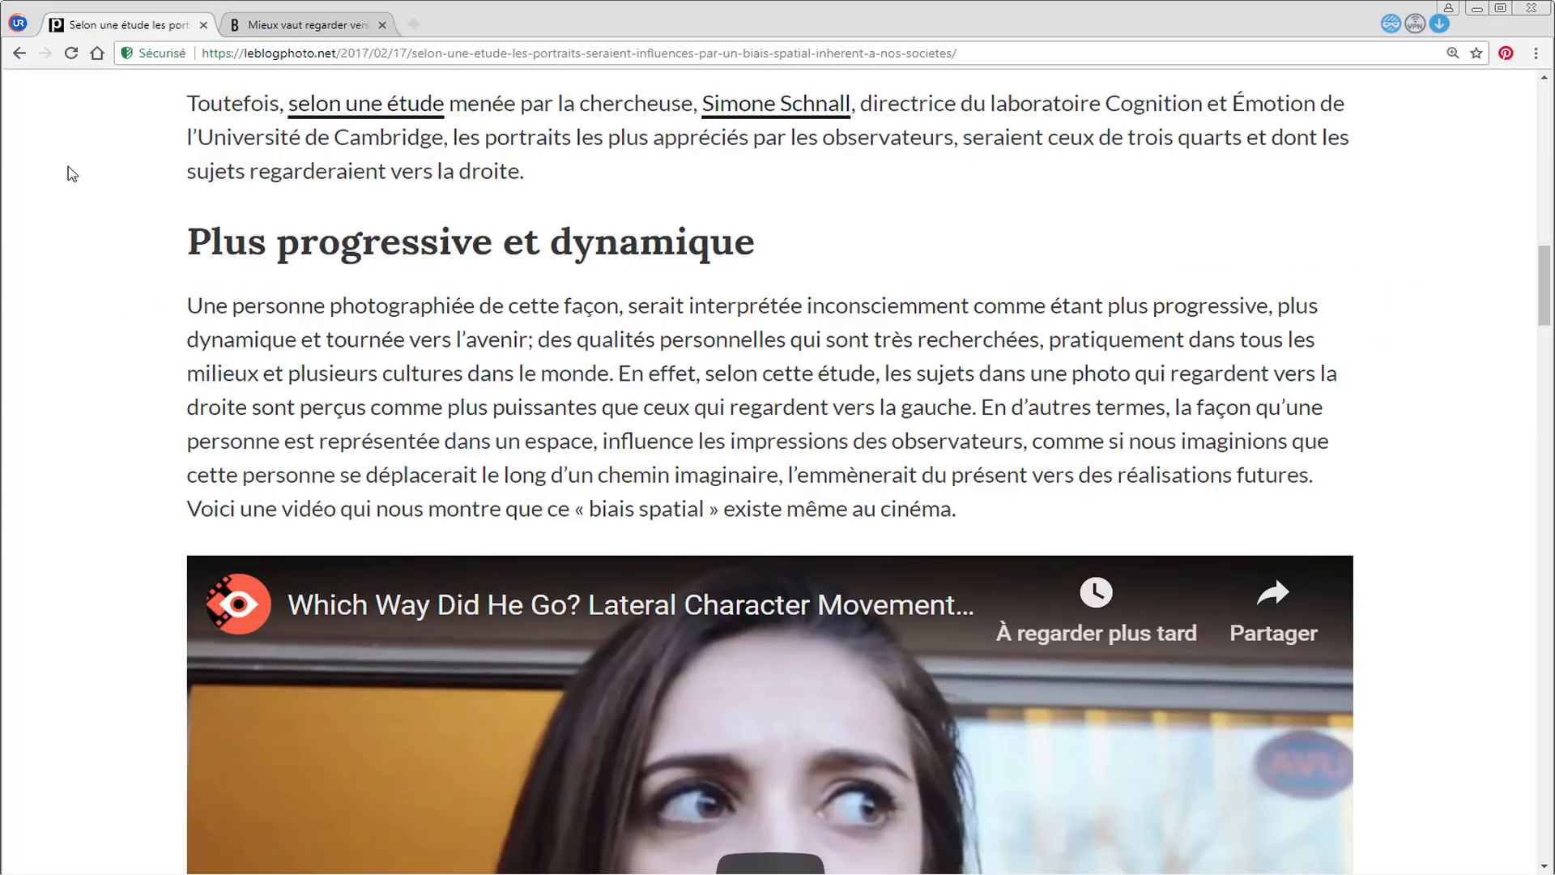
Open the second browser article, on which way a portrait subject had better look
click(312, 25)
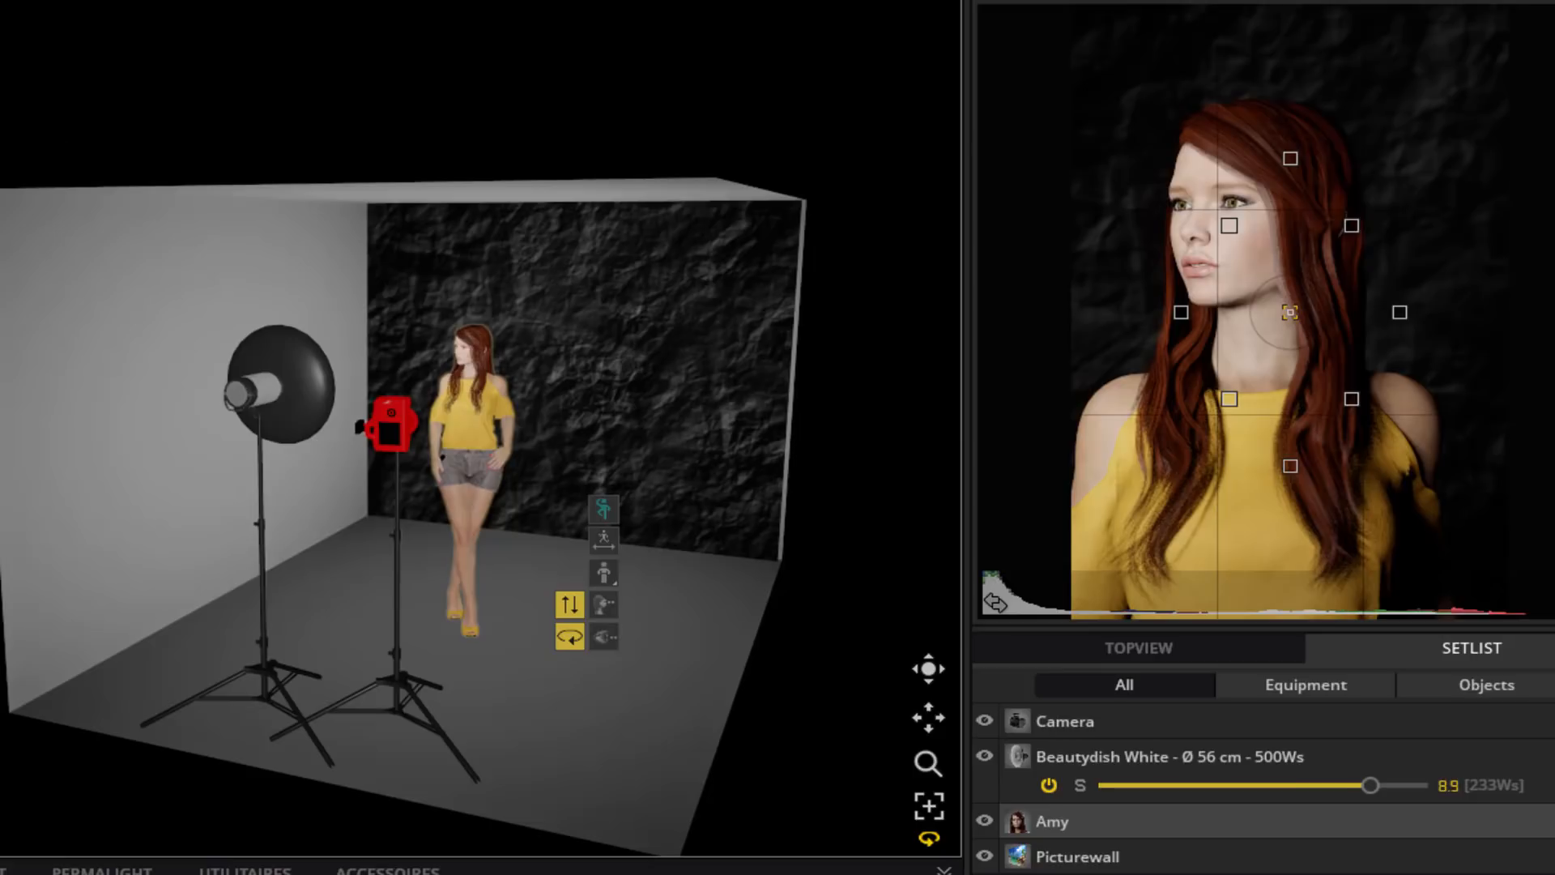
Return to the studio, mirror Amy's pose so she faces the other way, and reframe the camera on her
click(0, 146)
drag(1314, 296, 1333, 265)
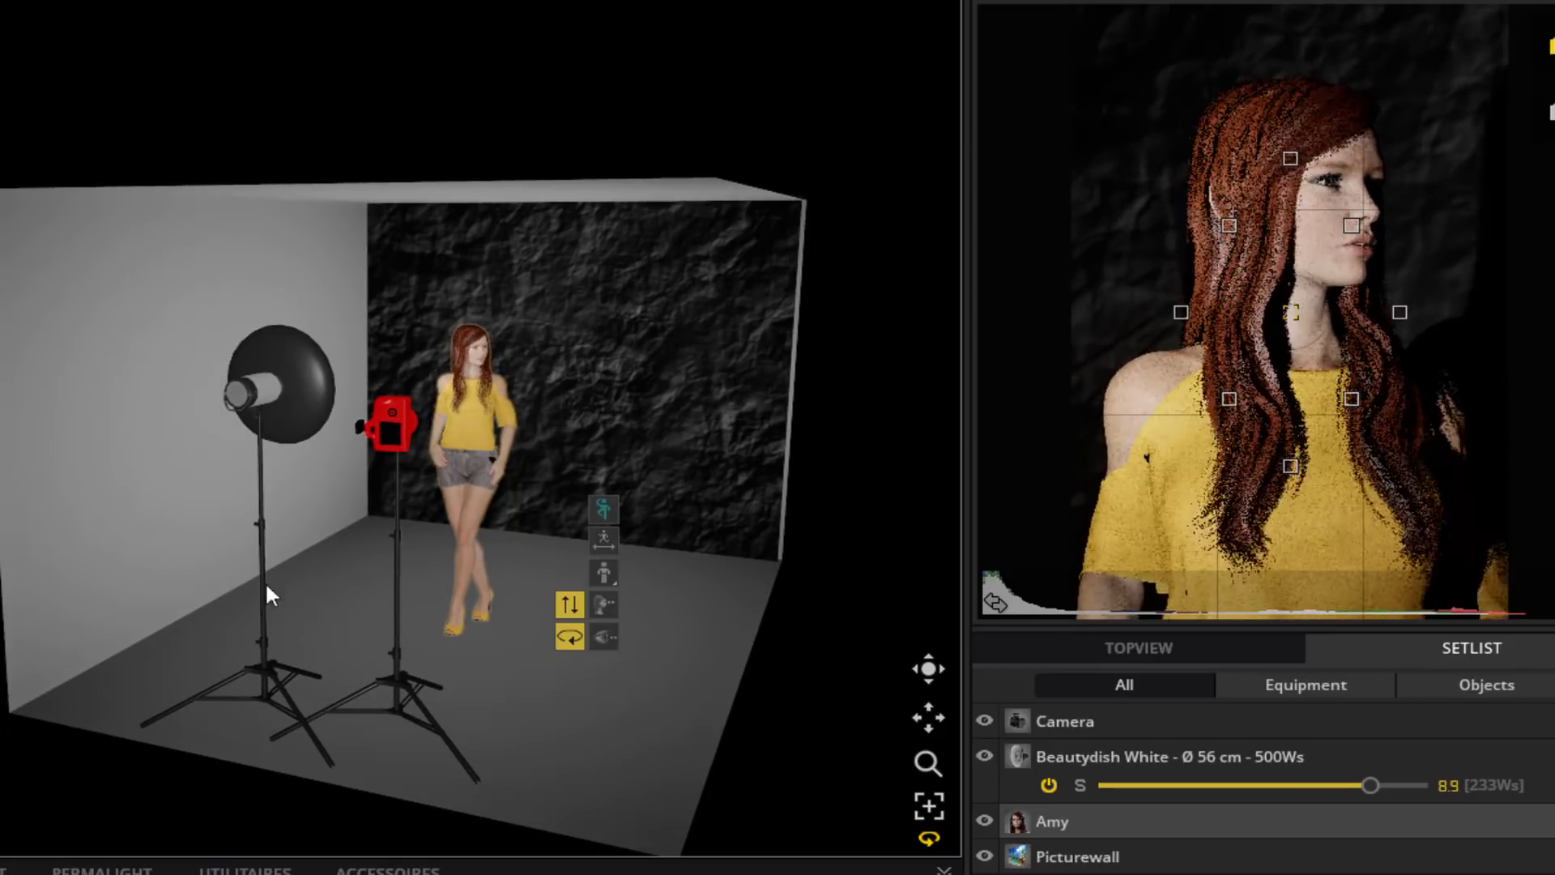
mouse_move(389, 443)
mouse_down()
mouse_move(399, 400)
mouse_move(384, 499)
mouse_move(397, 453)
mouse_up()
drag(389, 737, 378, 733)
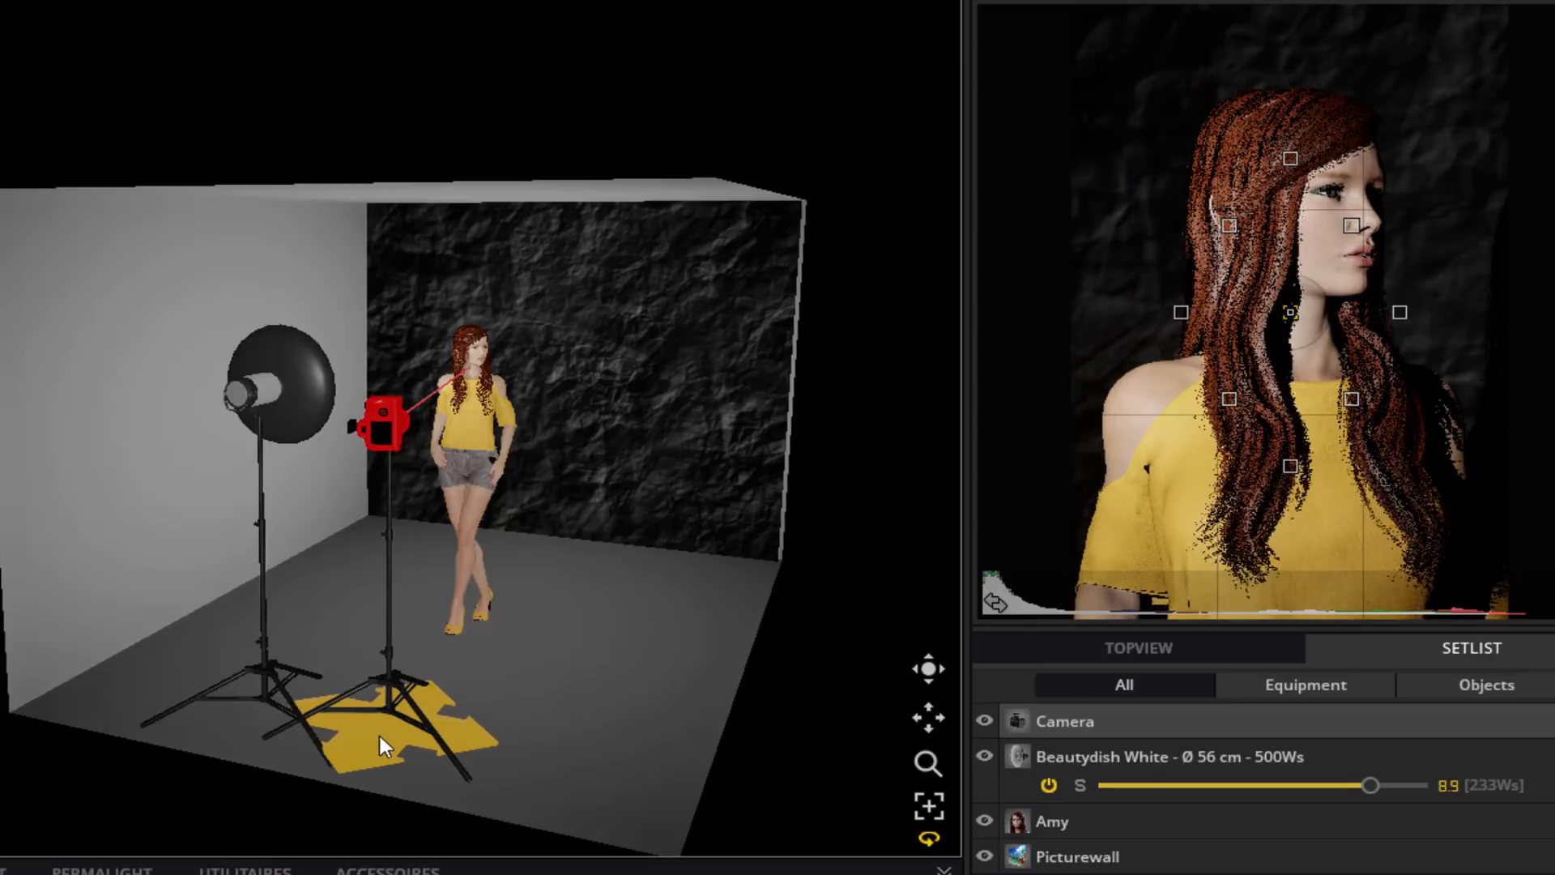
click(1290, 158)
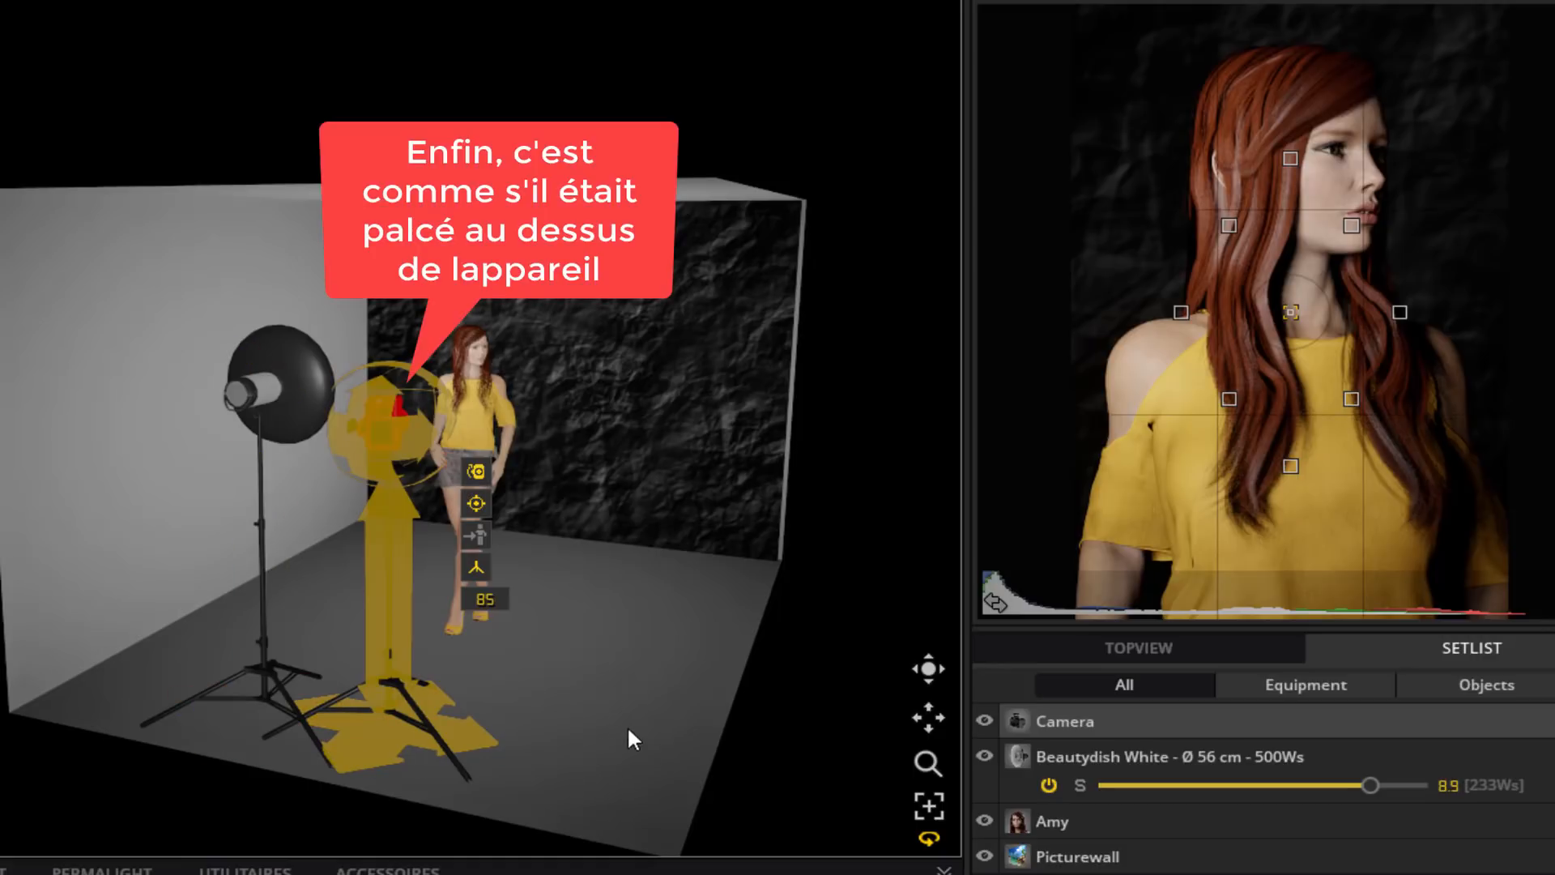
Move the beauty dish beside the camera, and then across the studio to the side Amy is facing
click(250, 729)
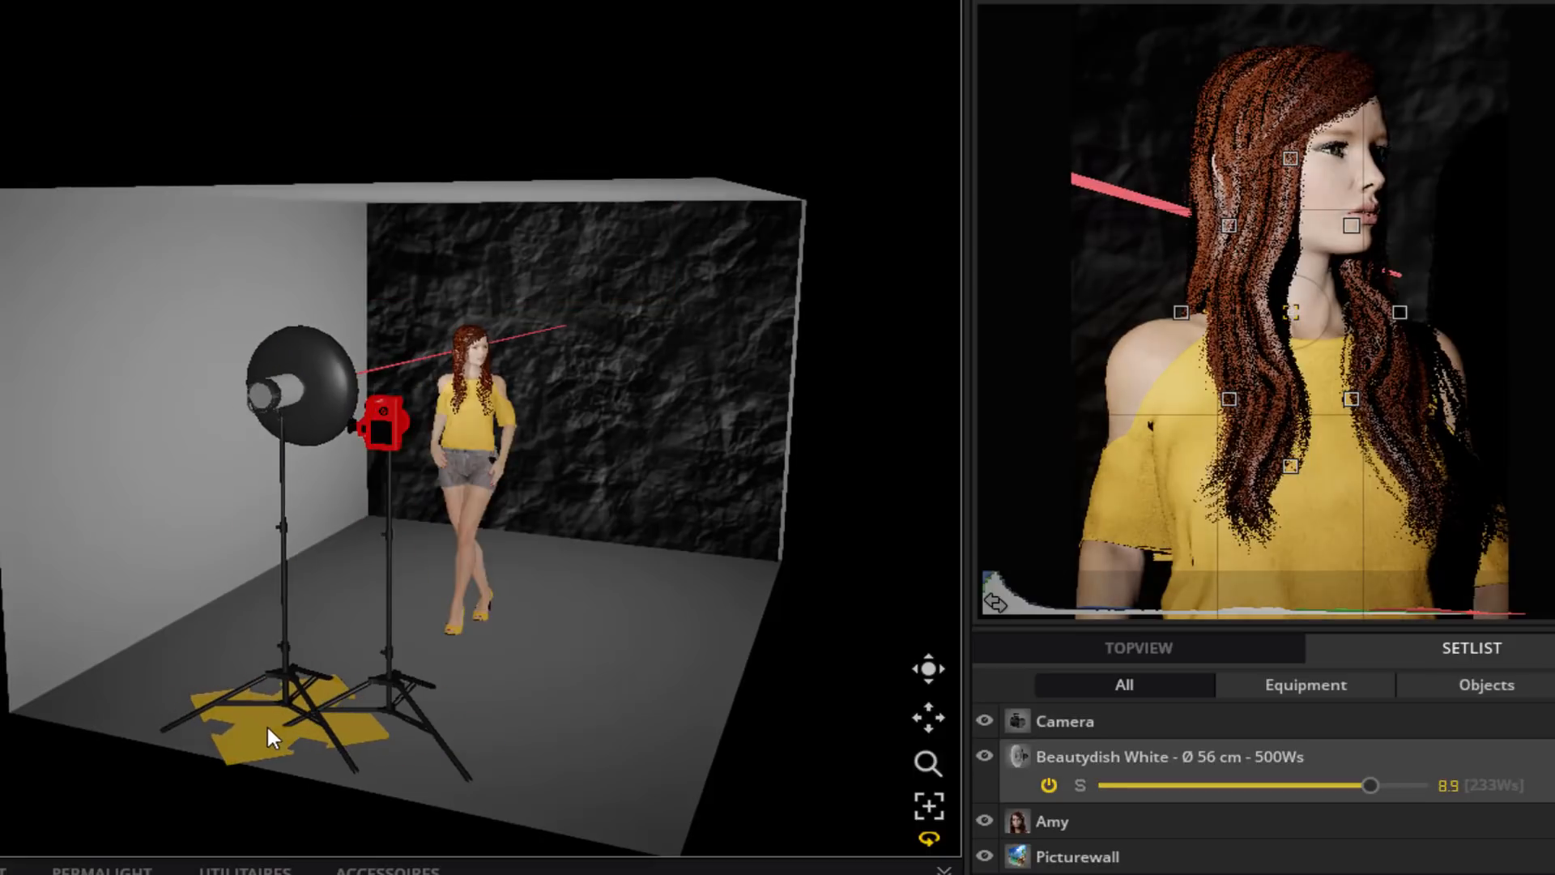
drag(268, 726, 263, 732)
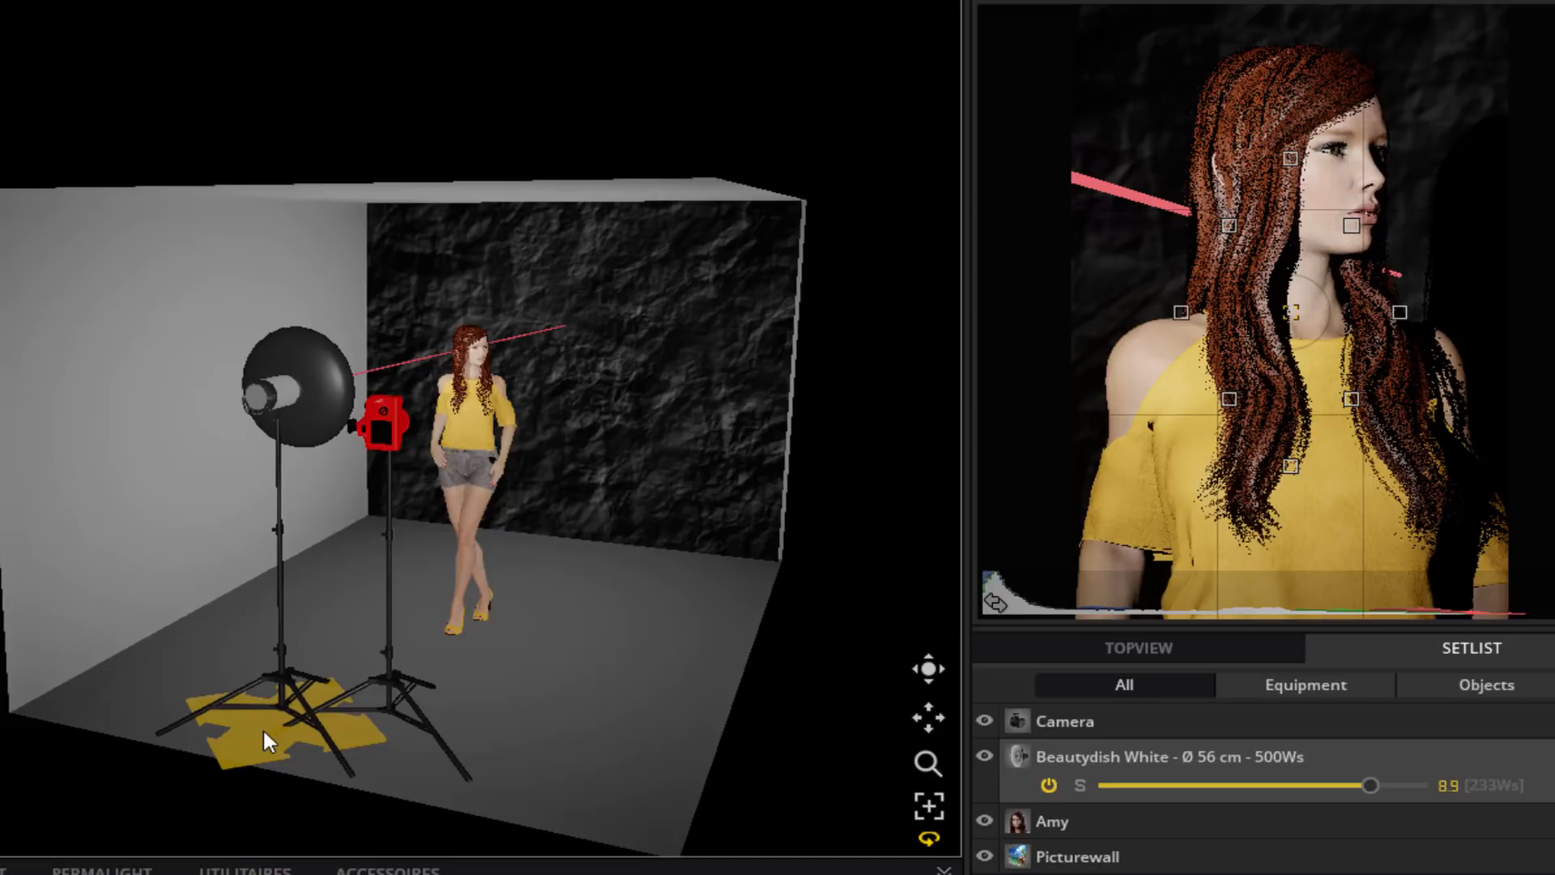
drag(264, 730, 624, 723)
drag(637, 427, 881, 368)
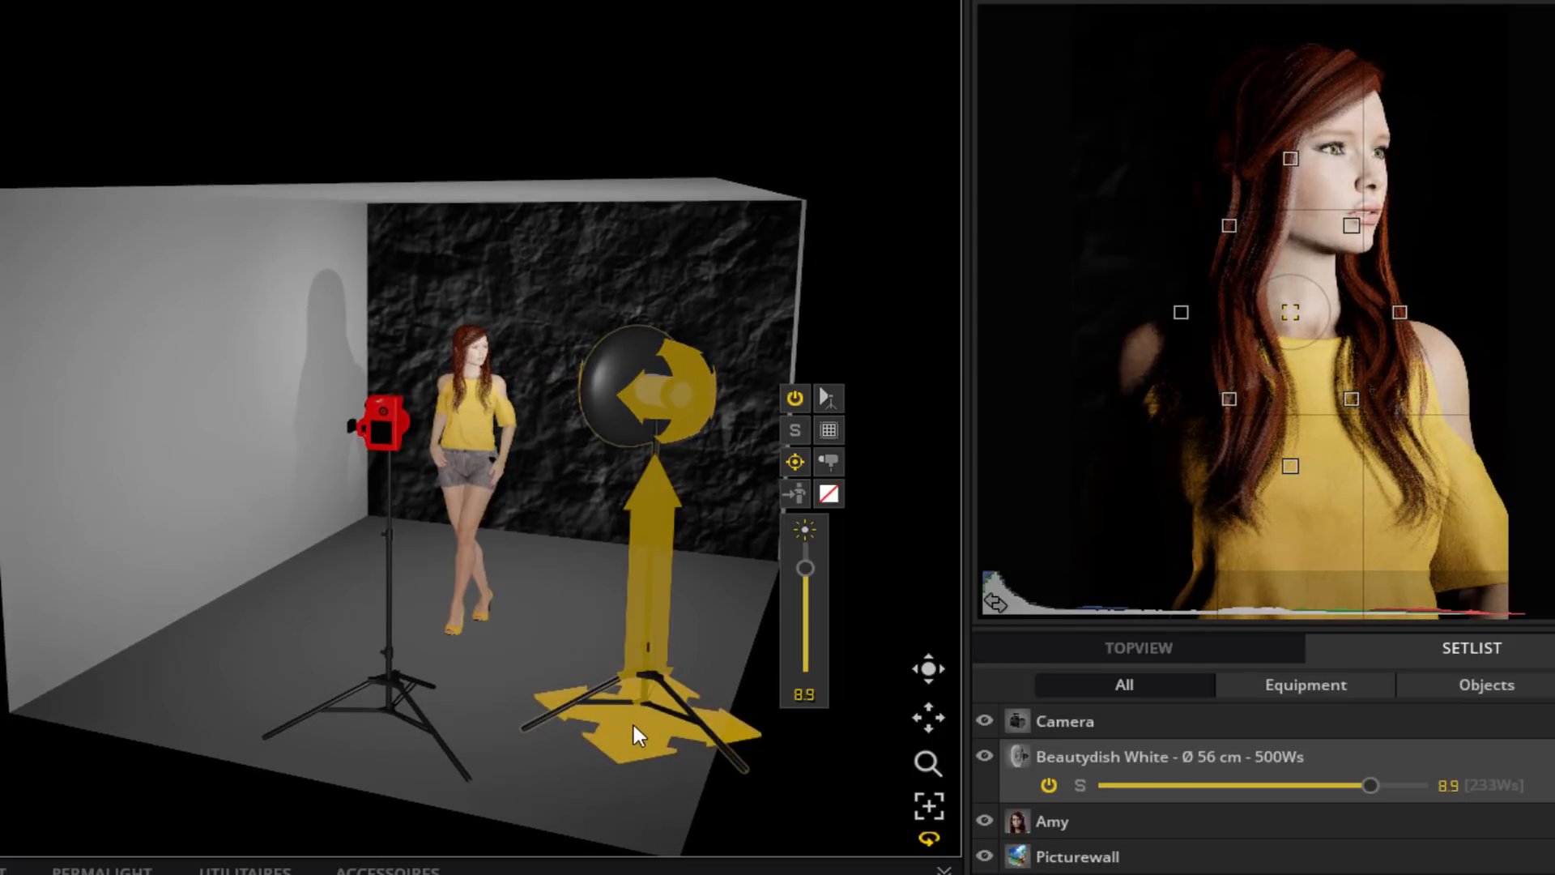
Raise the beauty dish well above Amy's head, bring its stand closer to her and set its power to 8.4
drag(650, 586, 676, 439)
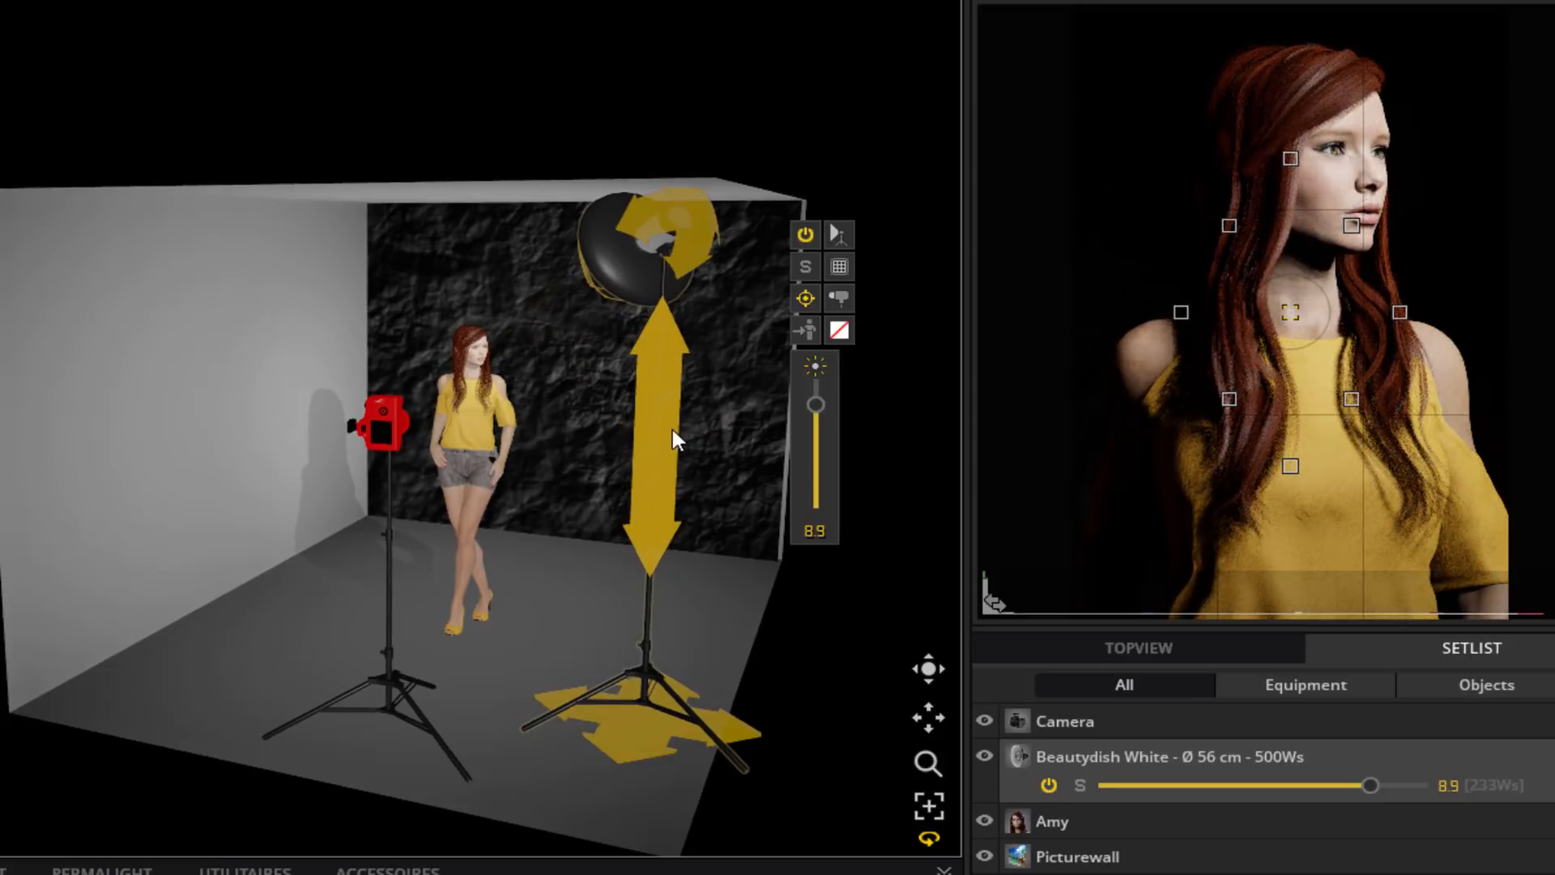
drag(668, 687, 610, 684)
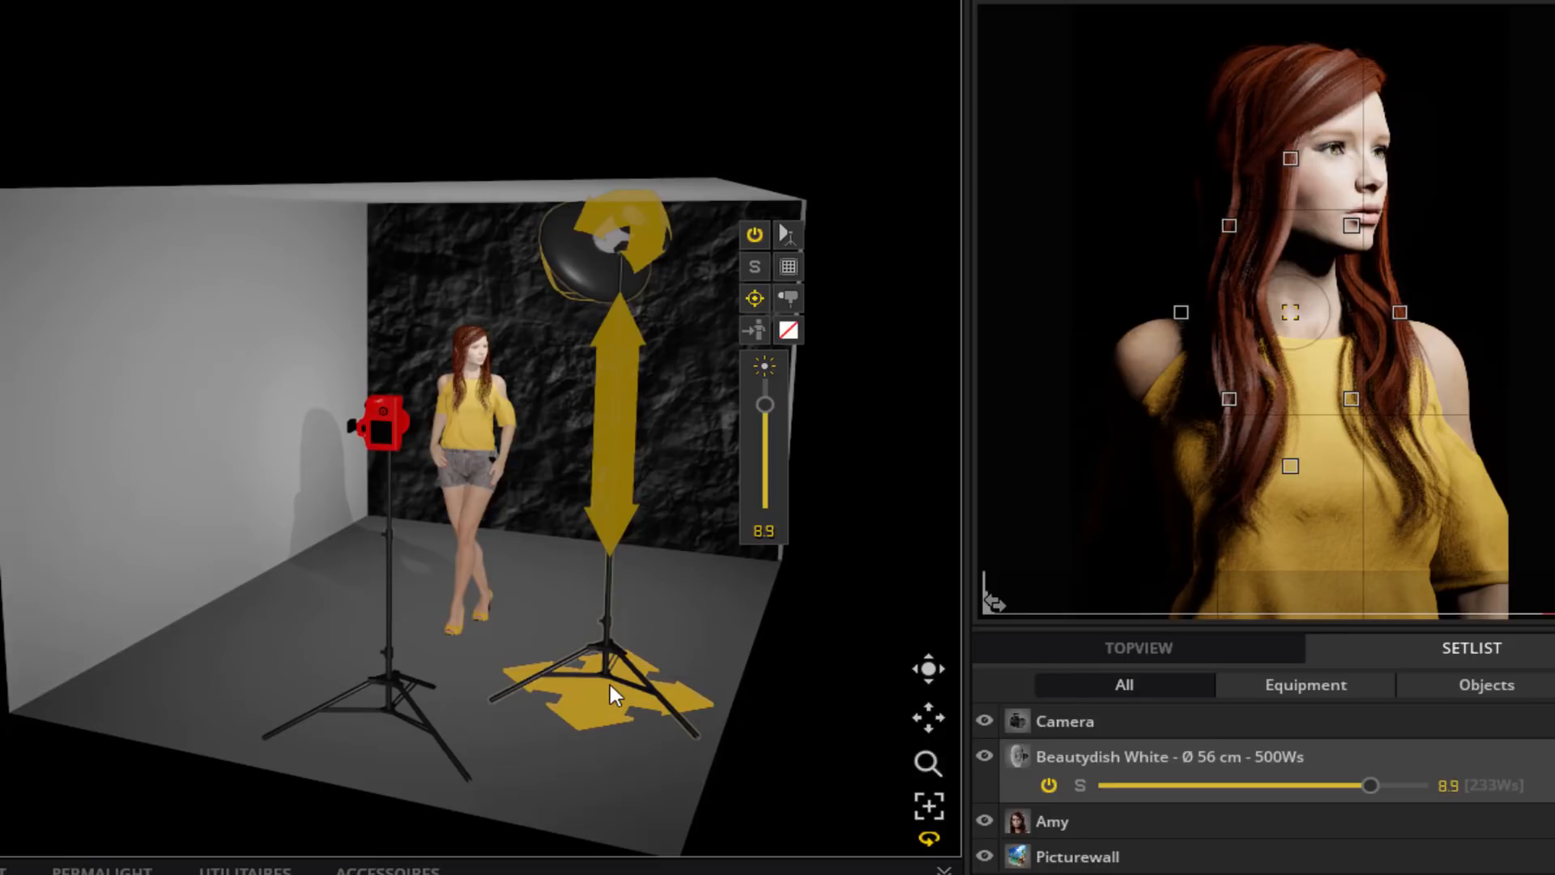
drag(767, 405, 762, 415)
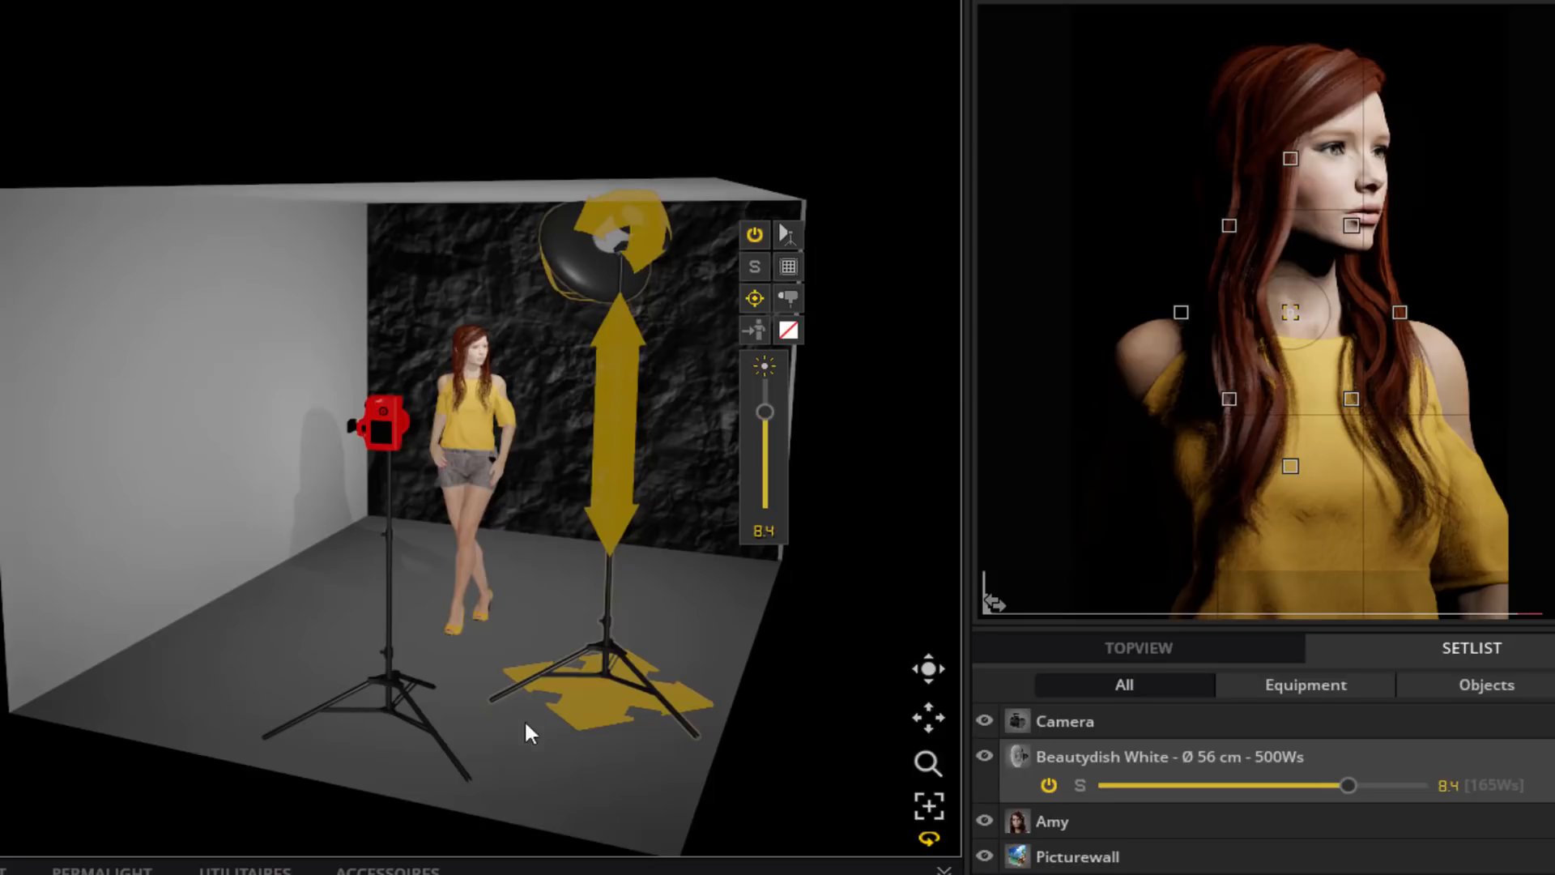
Try the beauty dish at lower heights, down to near the floor, and raise it back above Amy's head
drag(638, 425, 606, 493)
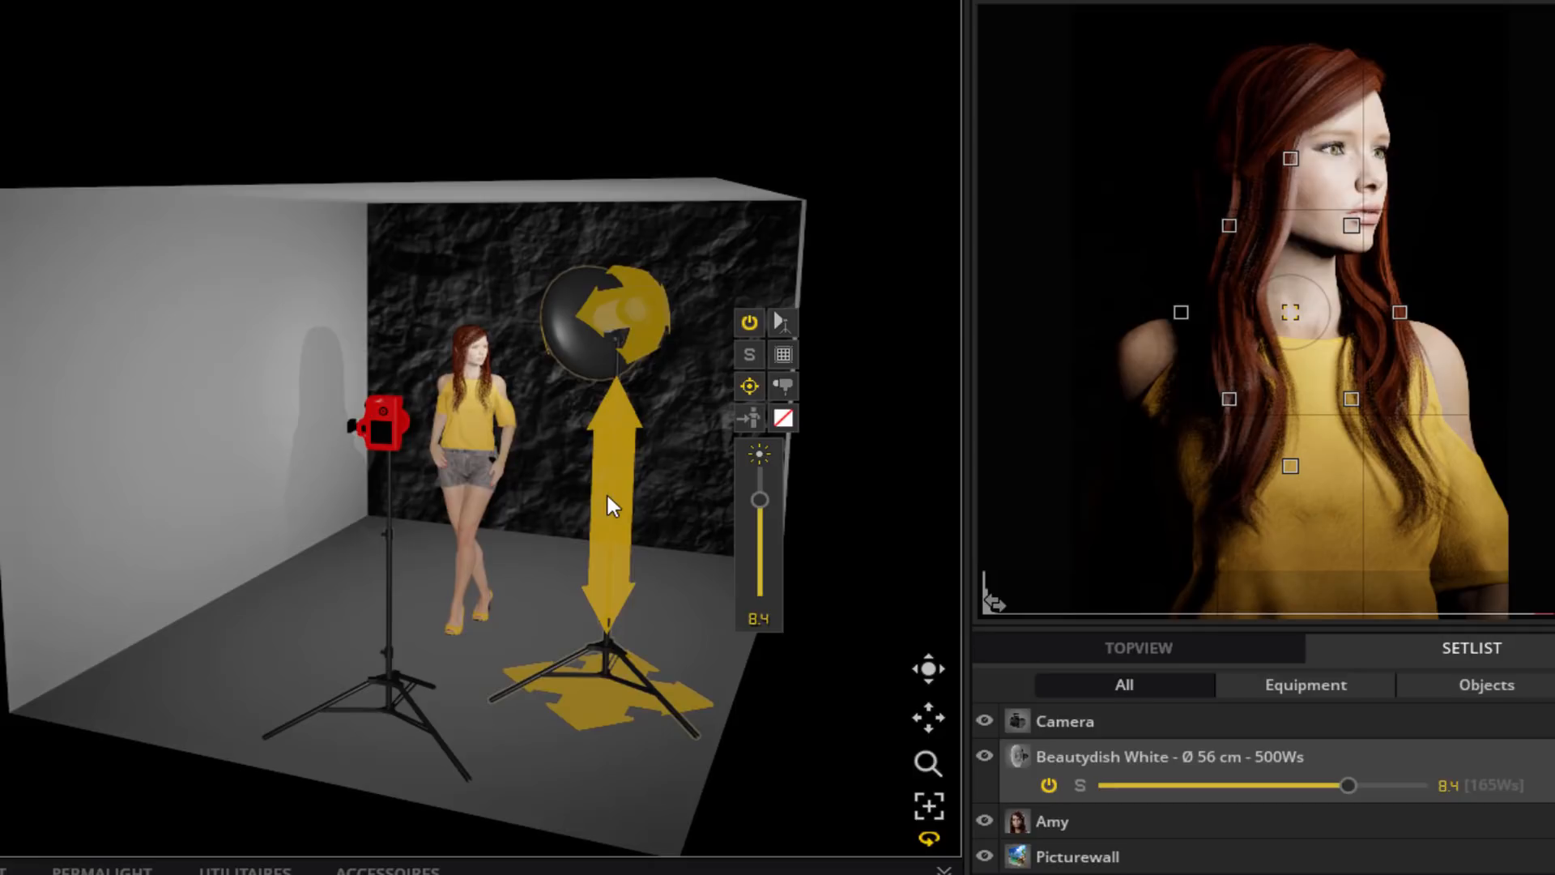
drag(614, 479, 546, 697)
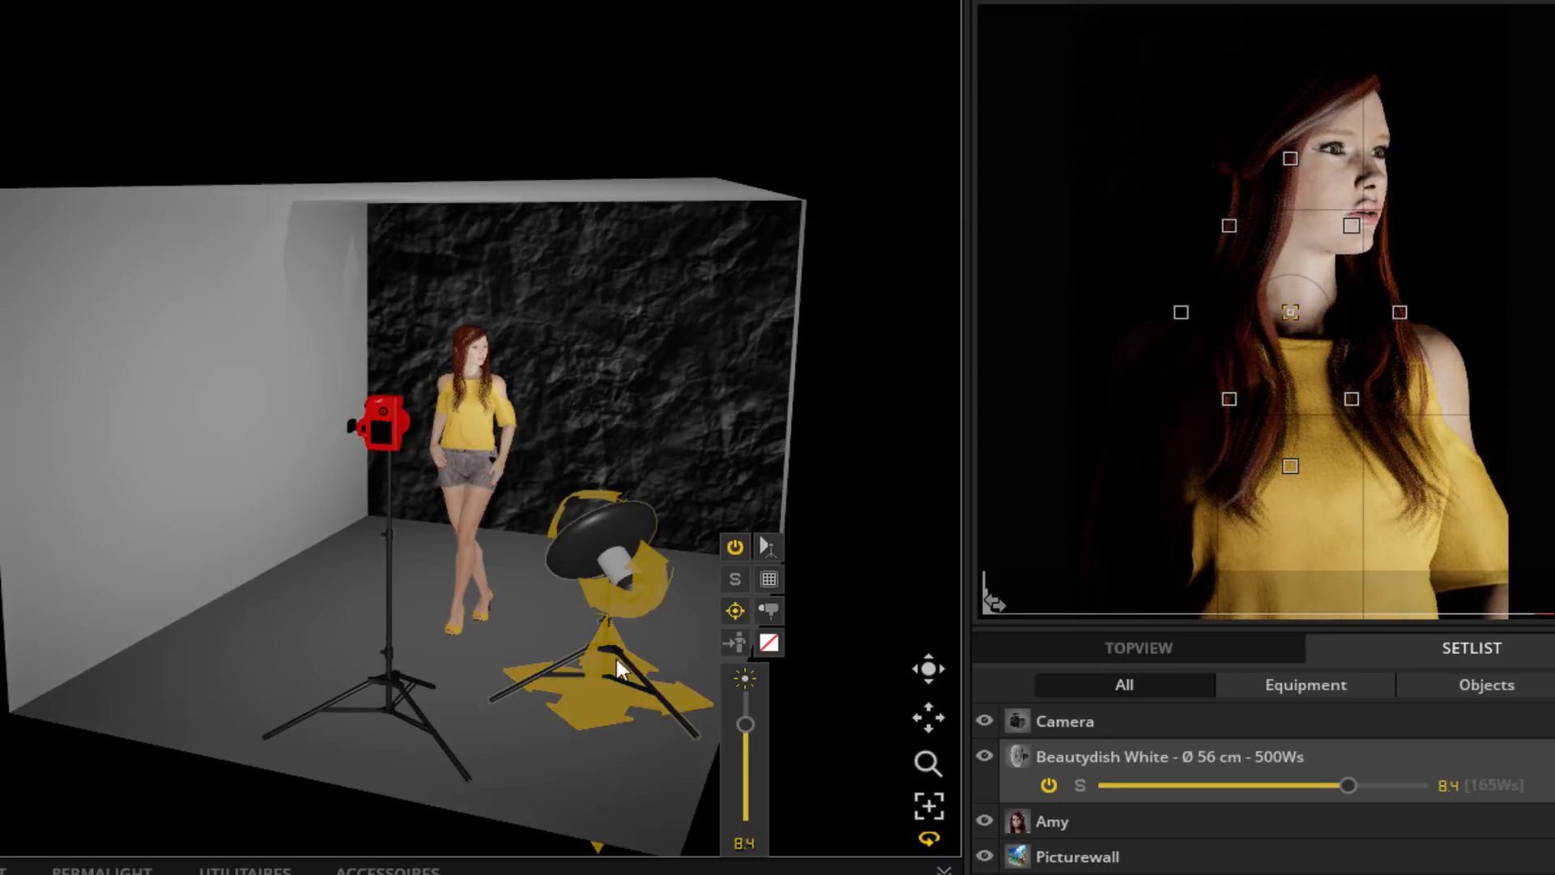
drag(604, 645, 655, 310)
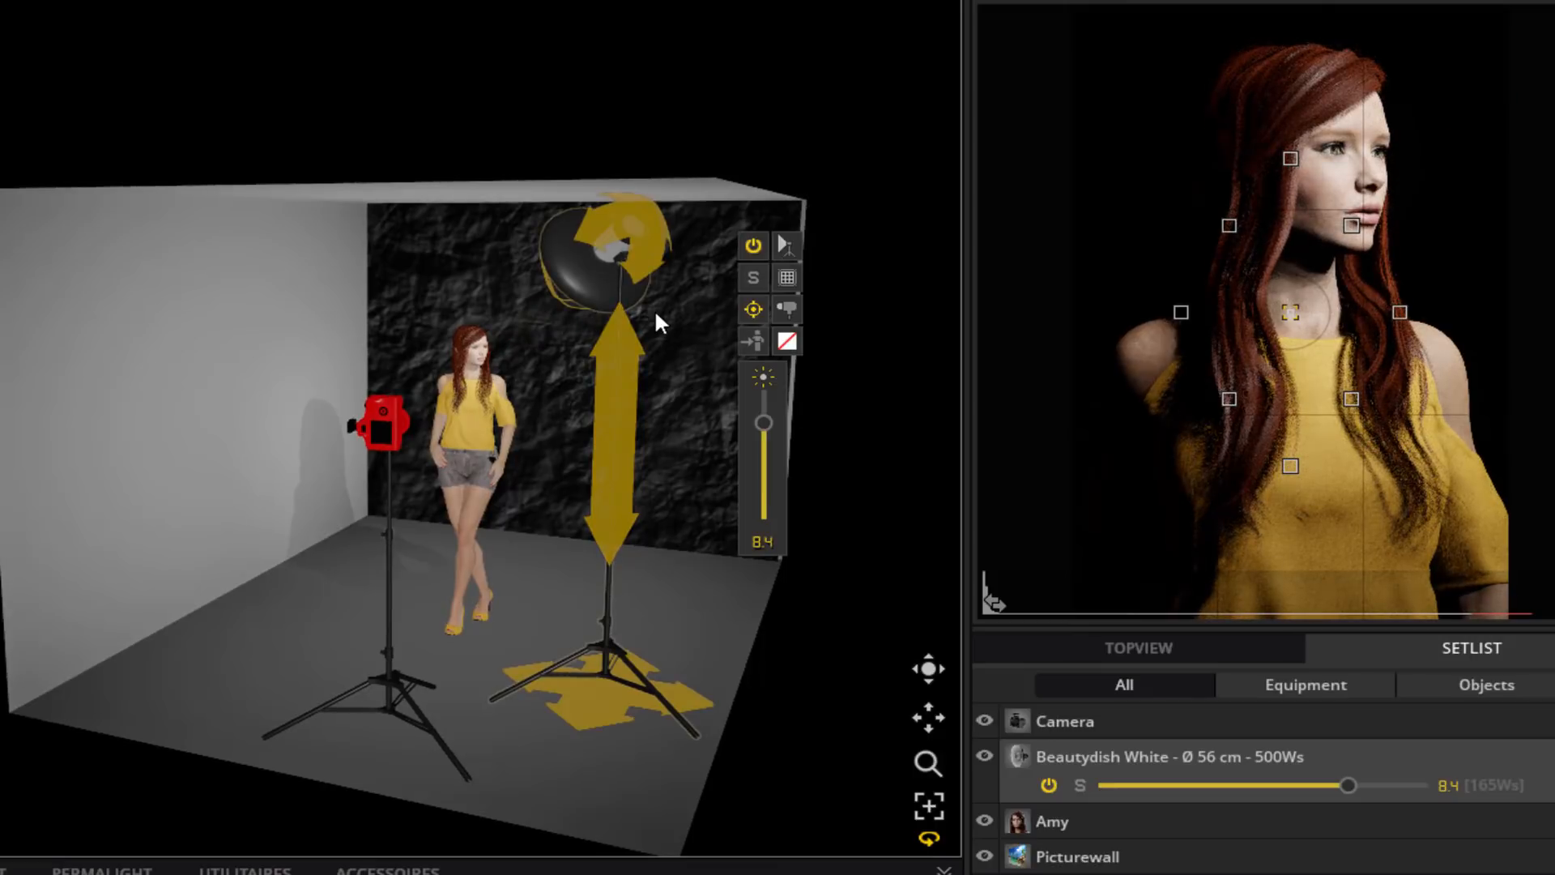
Move the beauty dish slightly behind Amy, toward the backdrop, and set its power to 10
right_drag(747, 591, 635, 605)
drag(361, 736, 601, 666)
drag(639, 237, 673, 255)
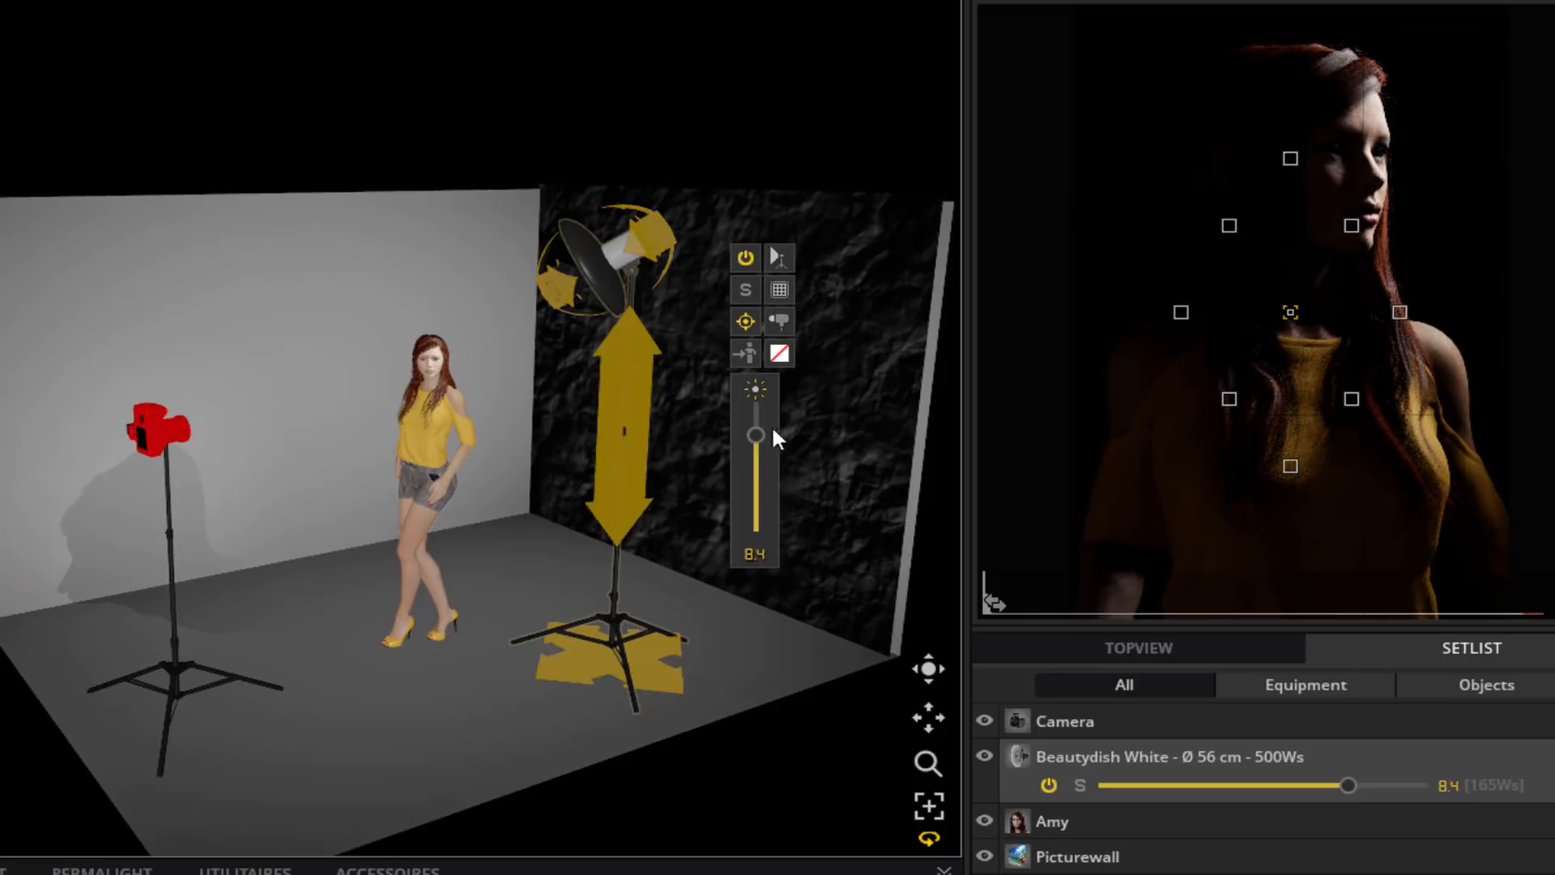
drag(754, 422, 753, 398)
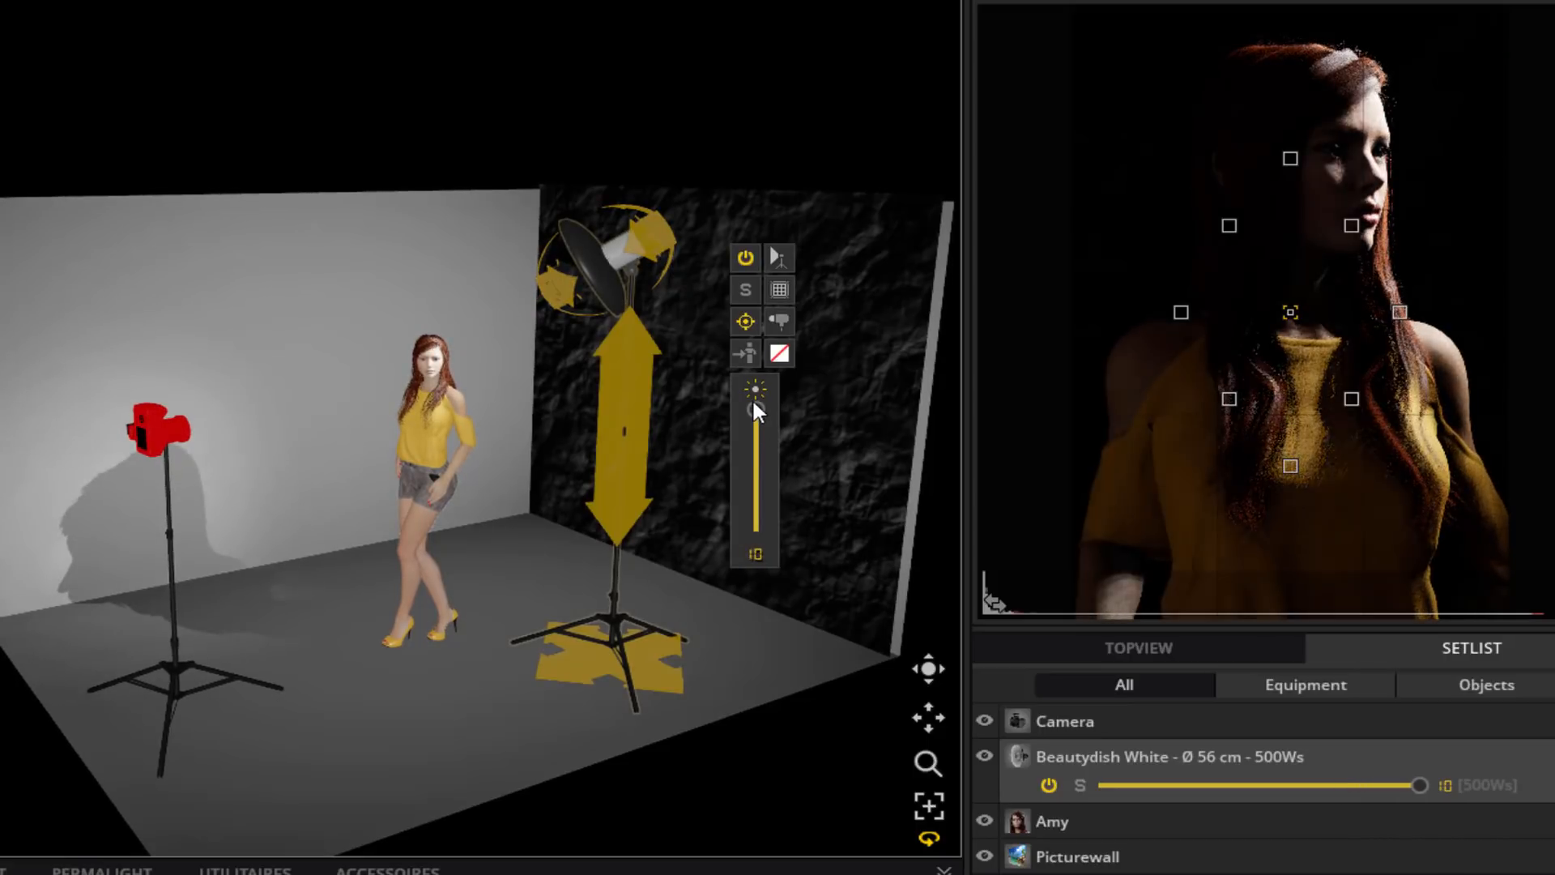
Reposition the beauty dish's stand around Amy, bringing it forward from the backdrop to light more of her face
drag(587, 662, 586, 644)
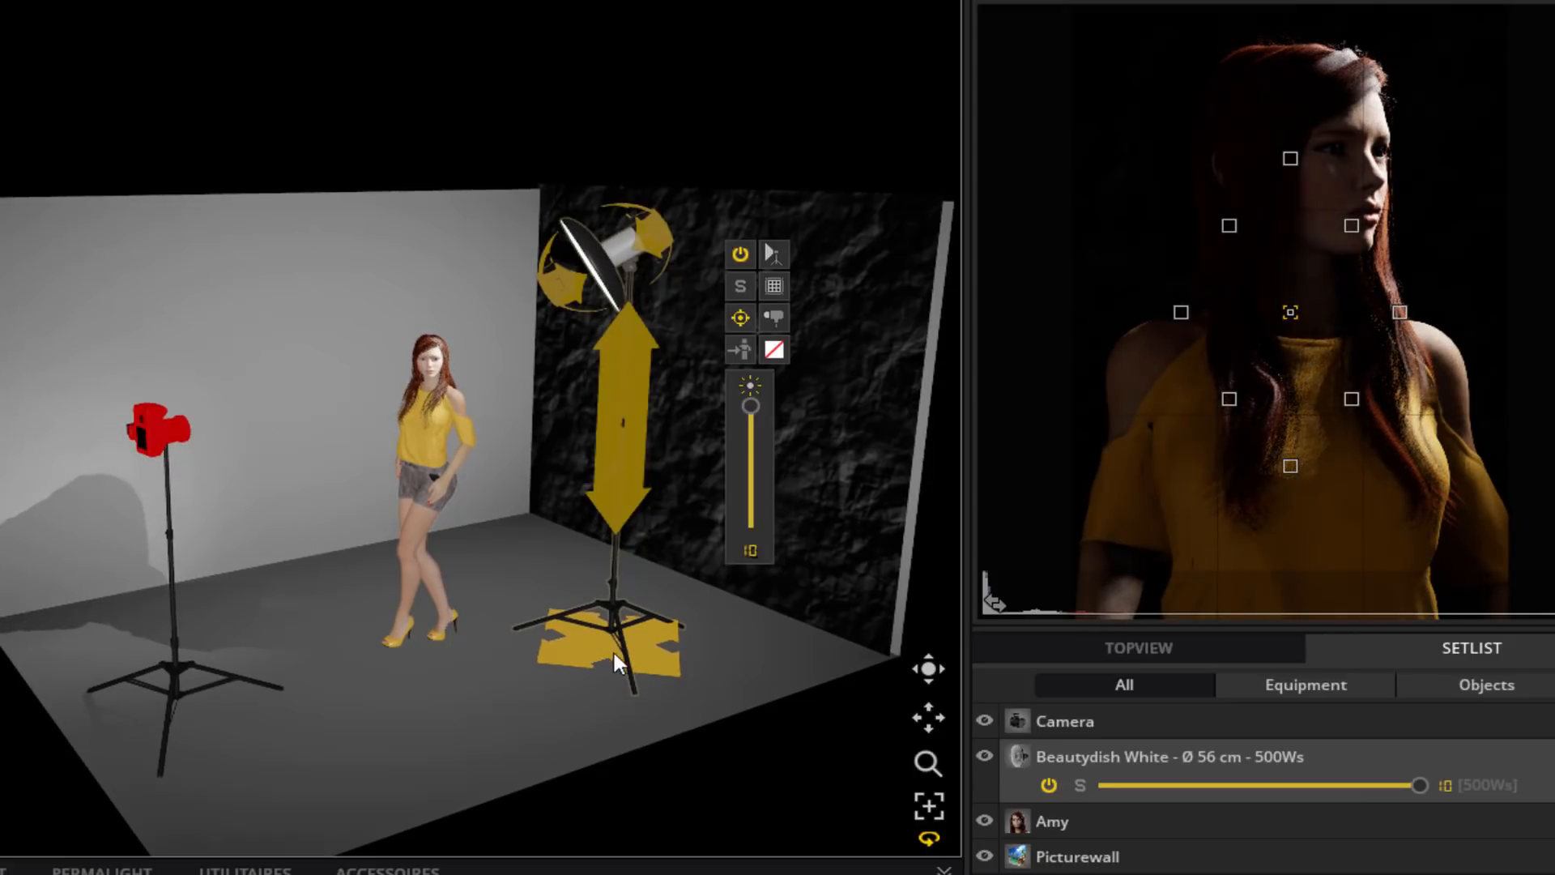
drag(649, 650, 591, 687)
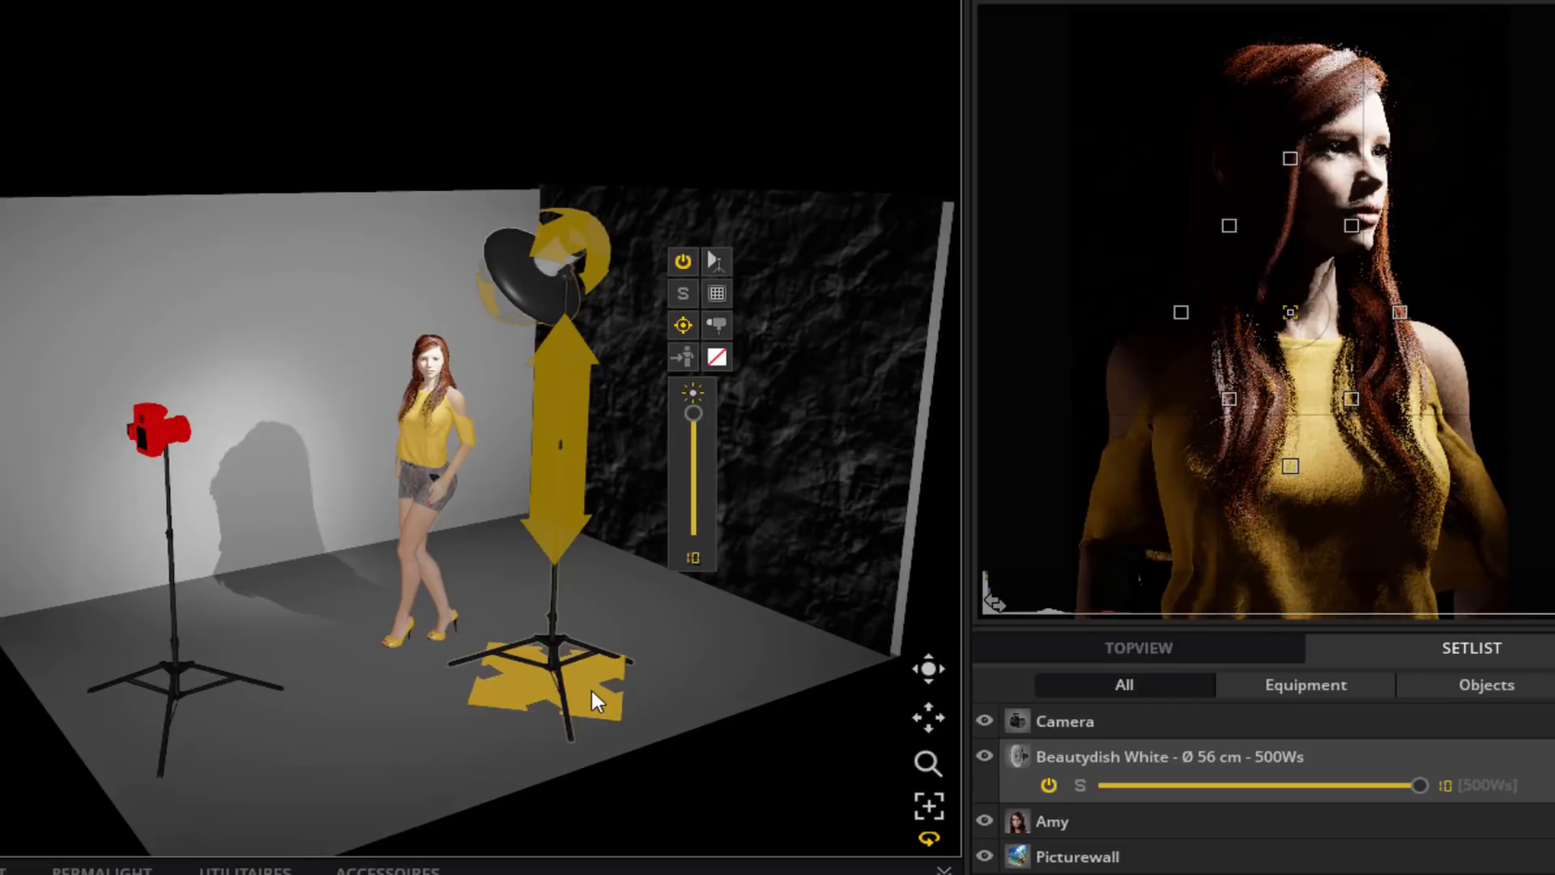
drag(596, 674, 619, 670)
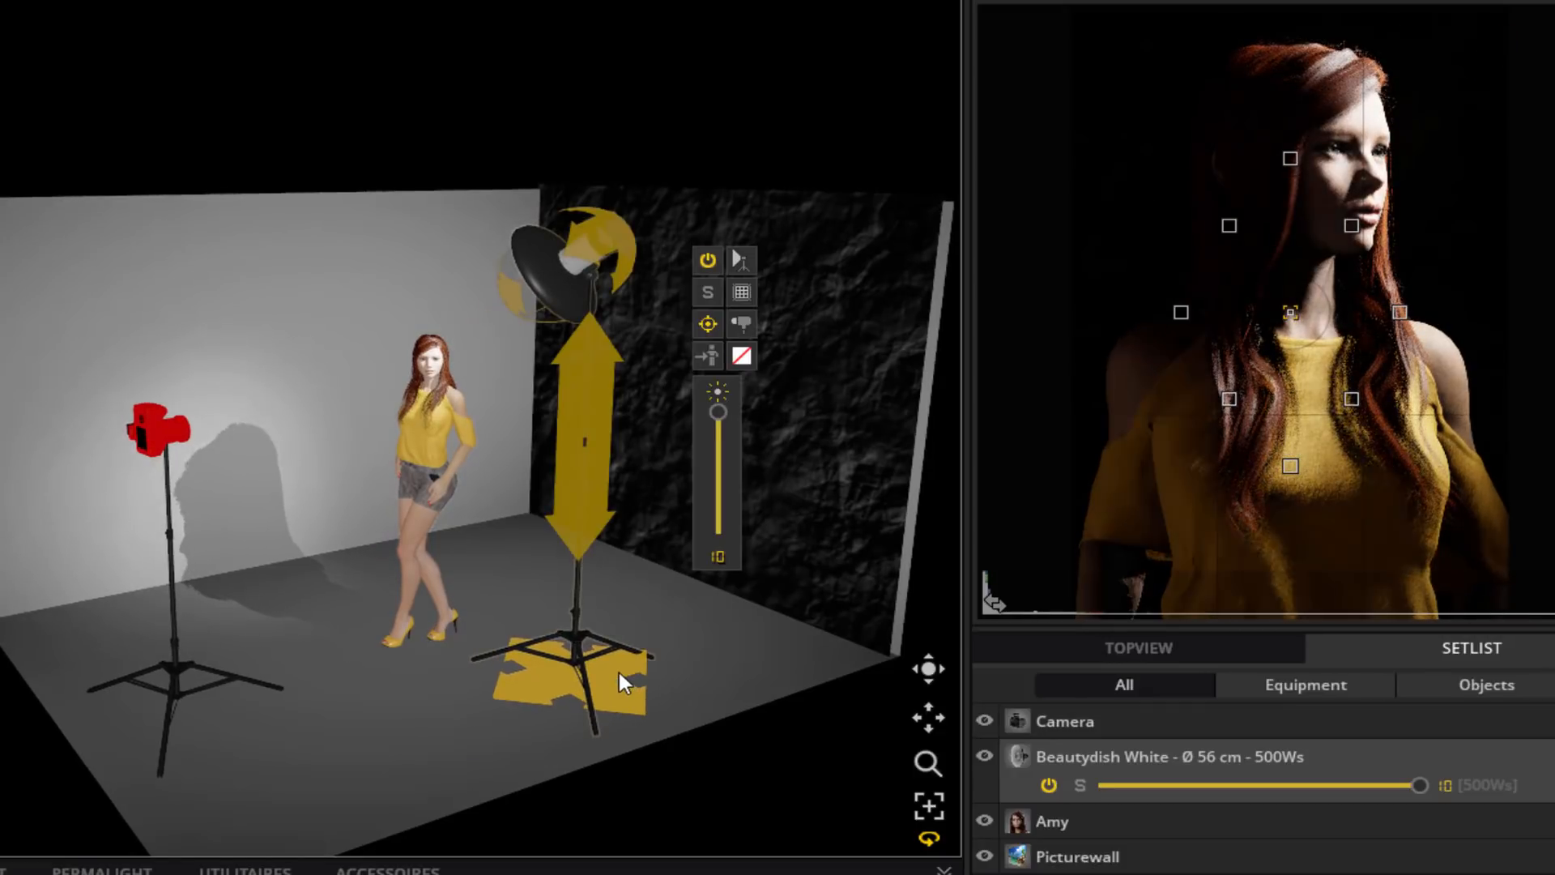
mouse_move(619, 669)
mouse_down()
mouse_move(473, 704)
mouse_move(624, 649)
mouse_move(636, 684)
mouse_up()
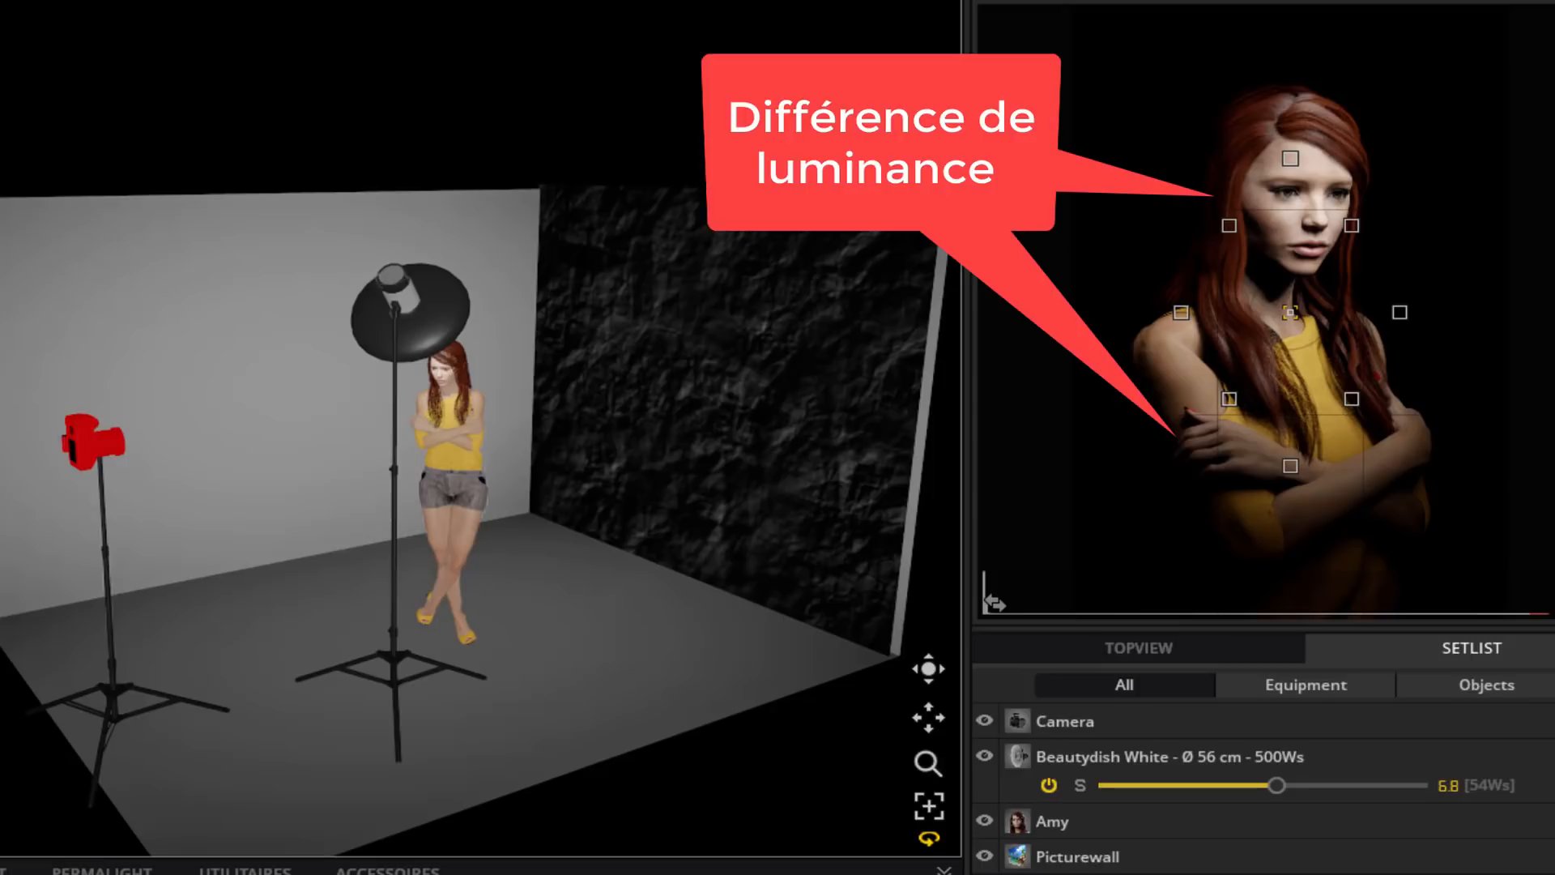
Examine the crossed-arms setup from the front of the studio and in the enlarged camera view
drag(405, 705, 646, 659)
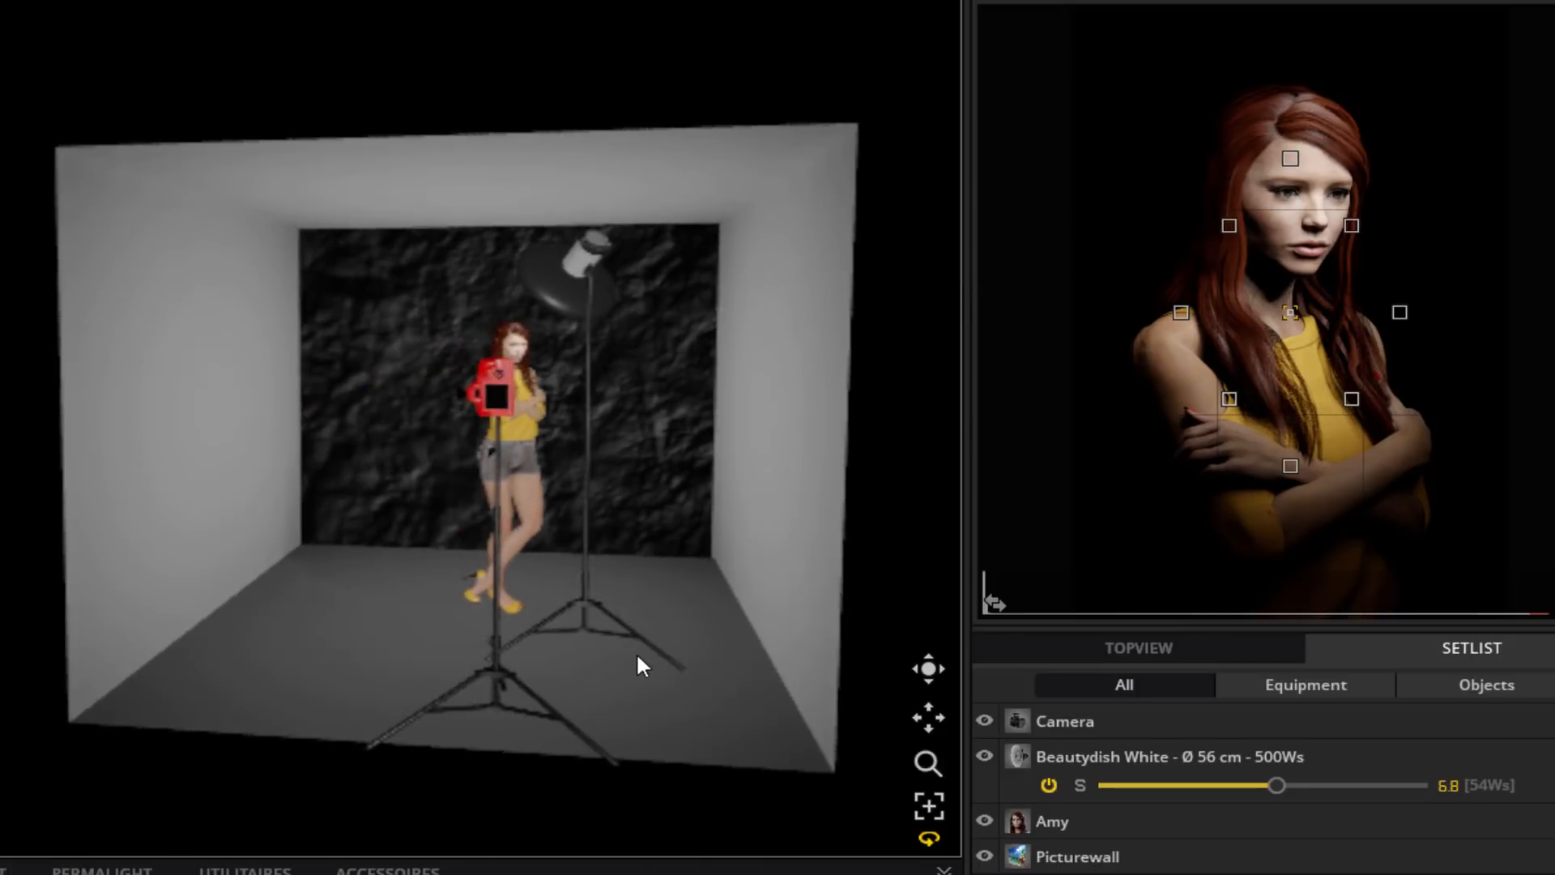
click(619, 664)
key(space)
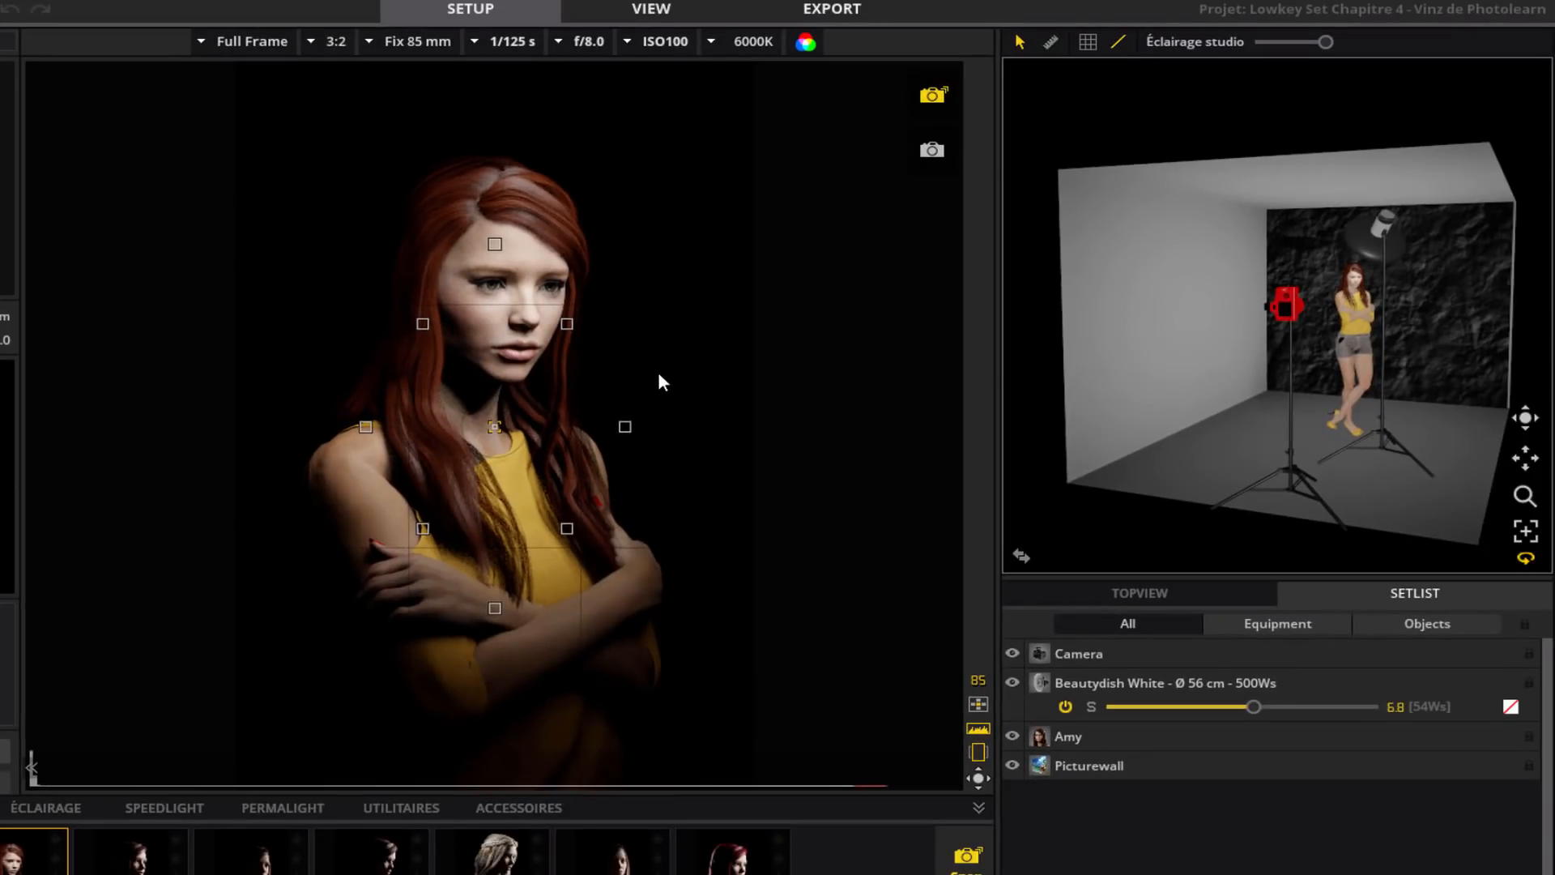
key(space)
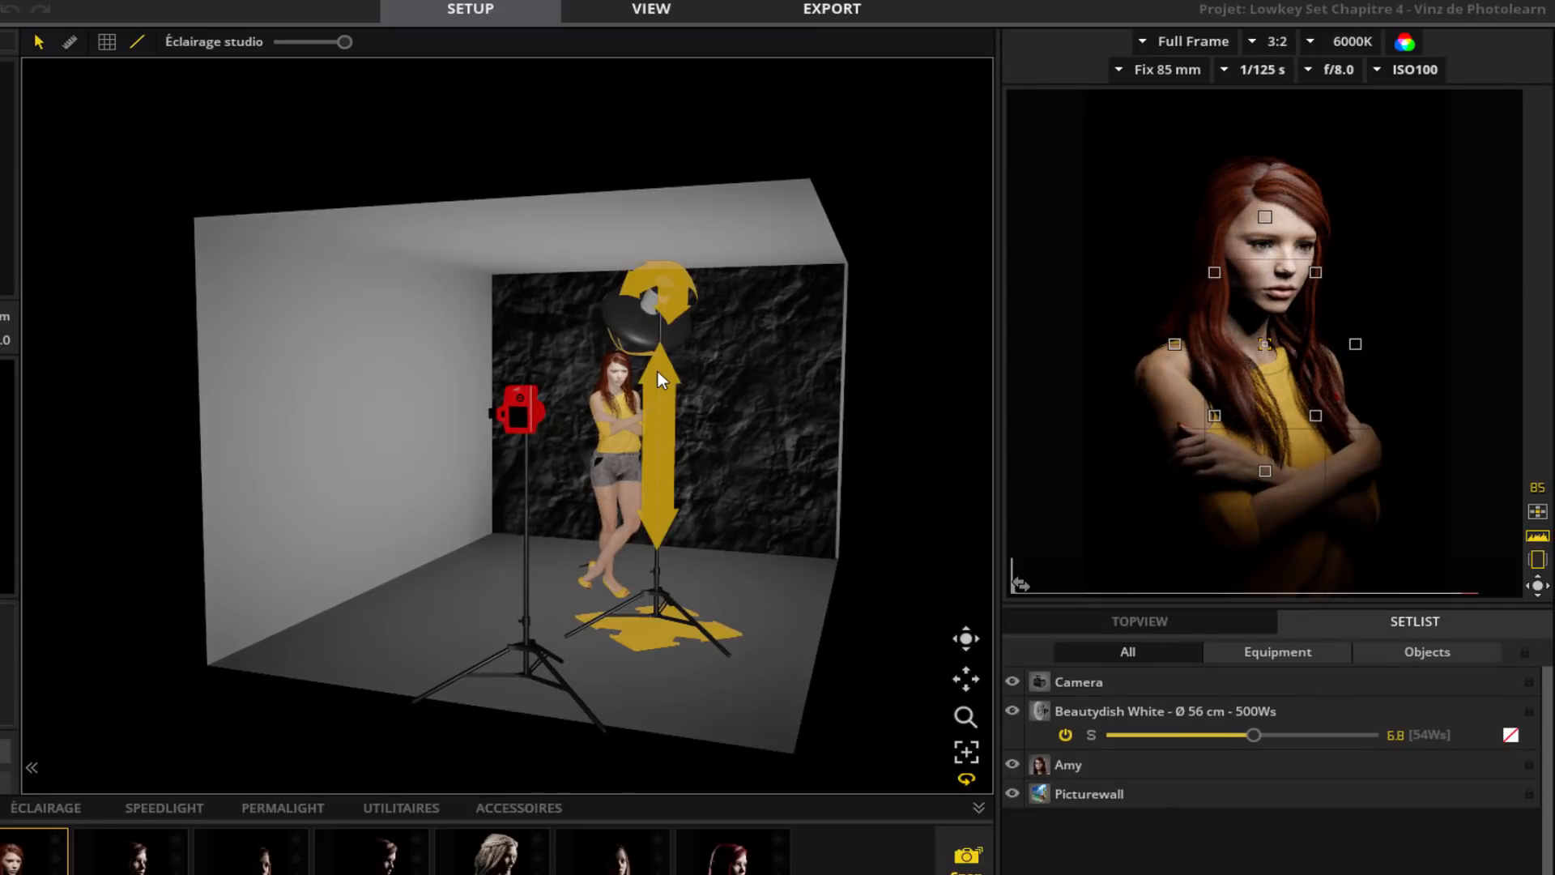
click(136, 866)
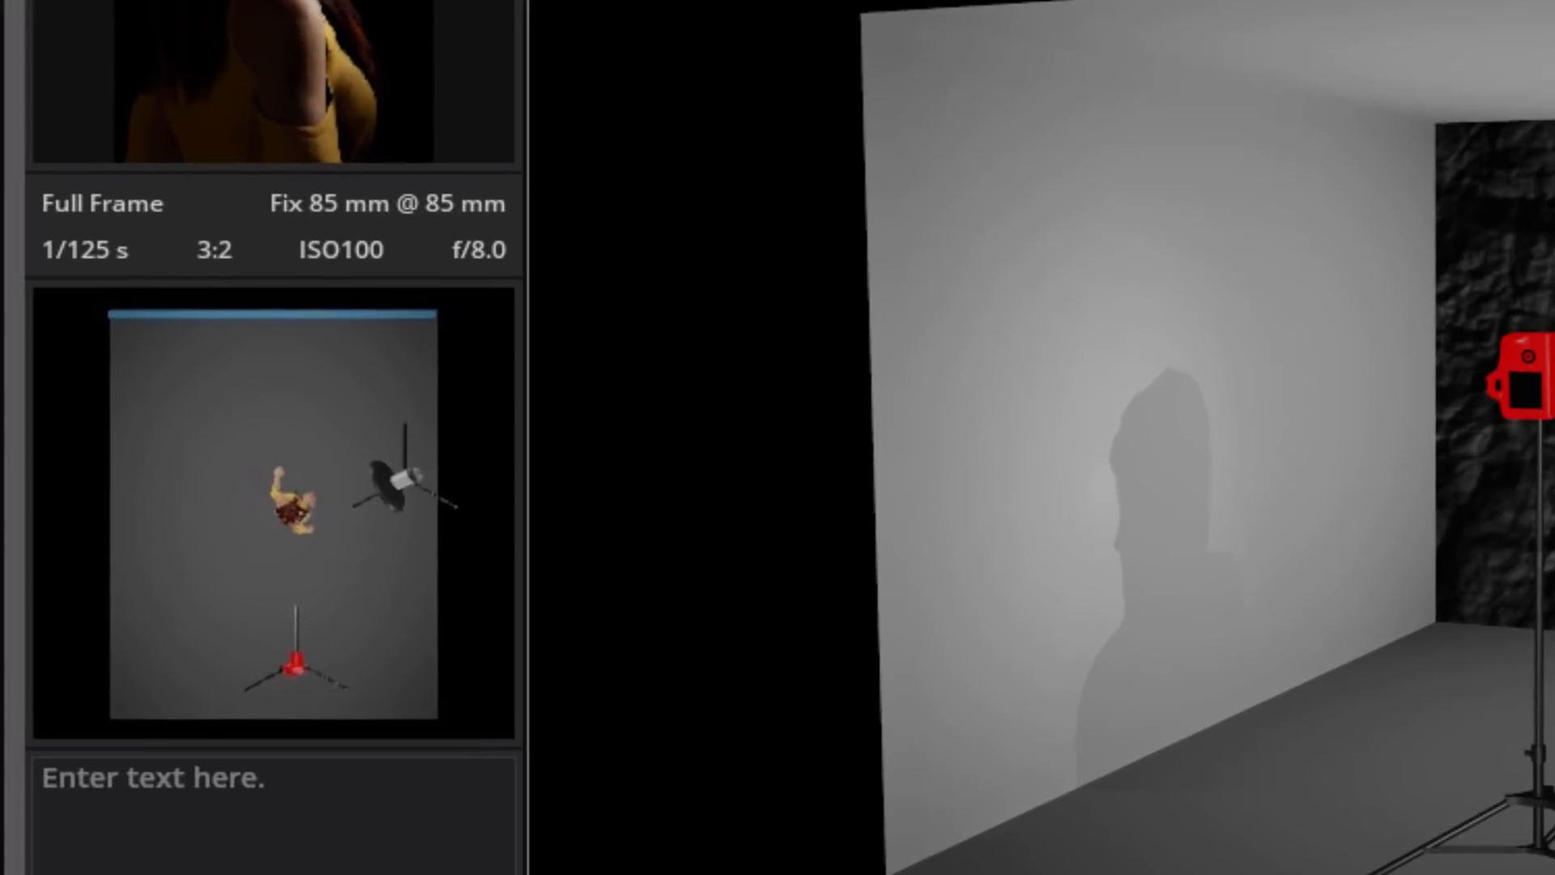
click(1551, 518)
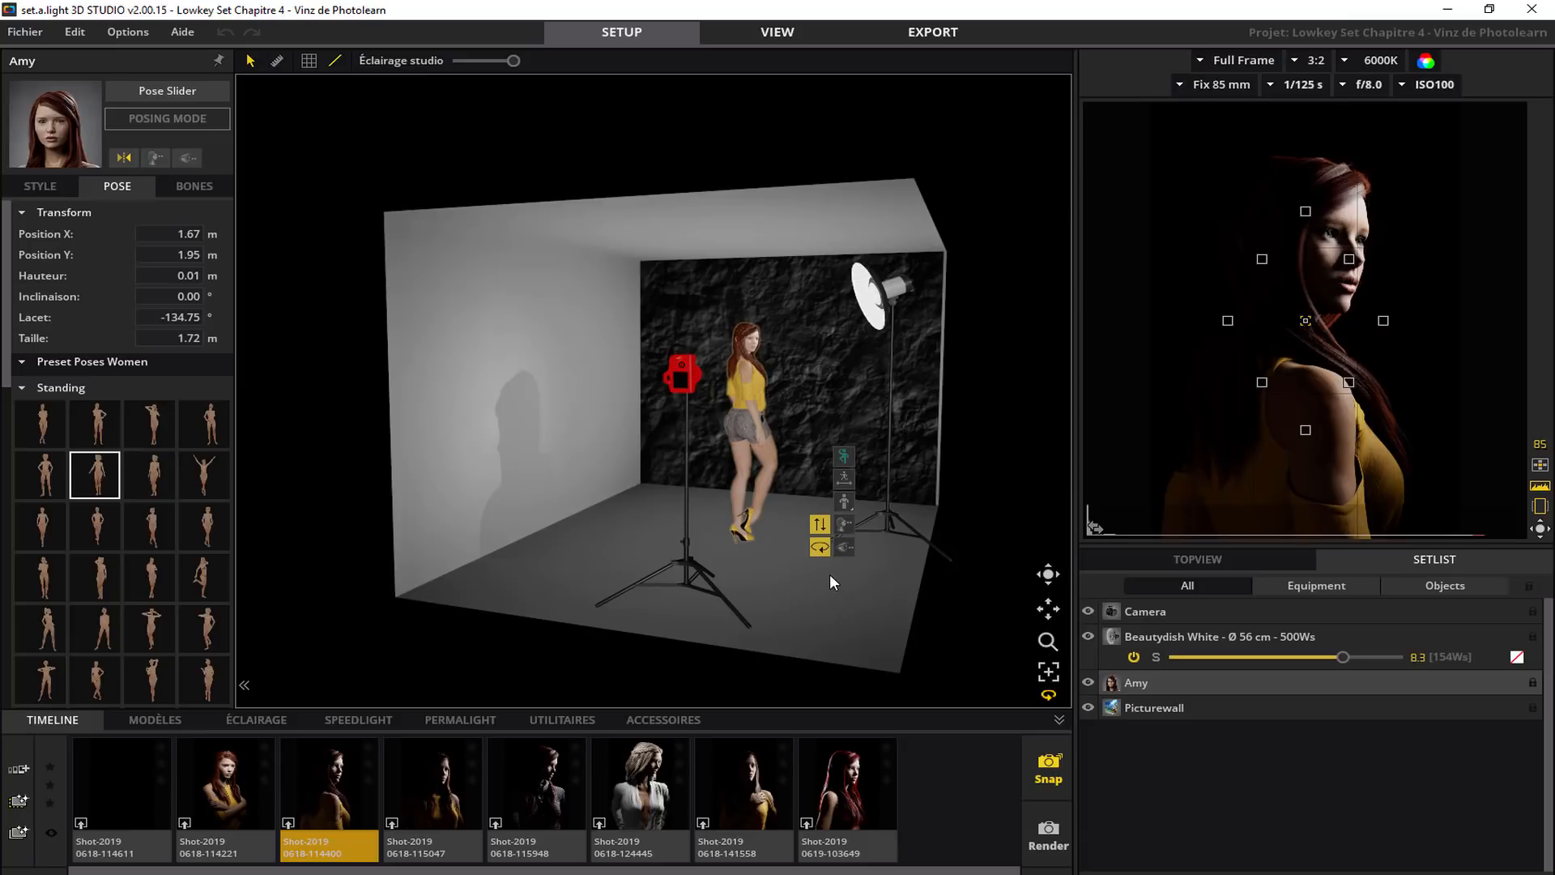
key(space)
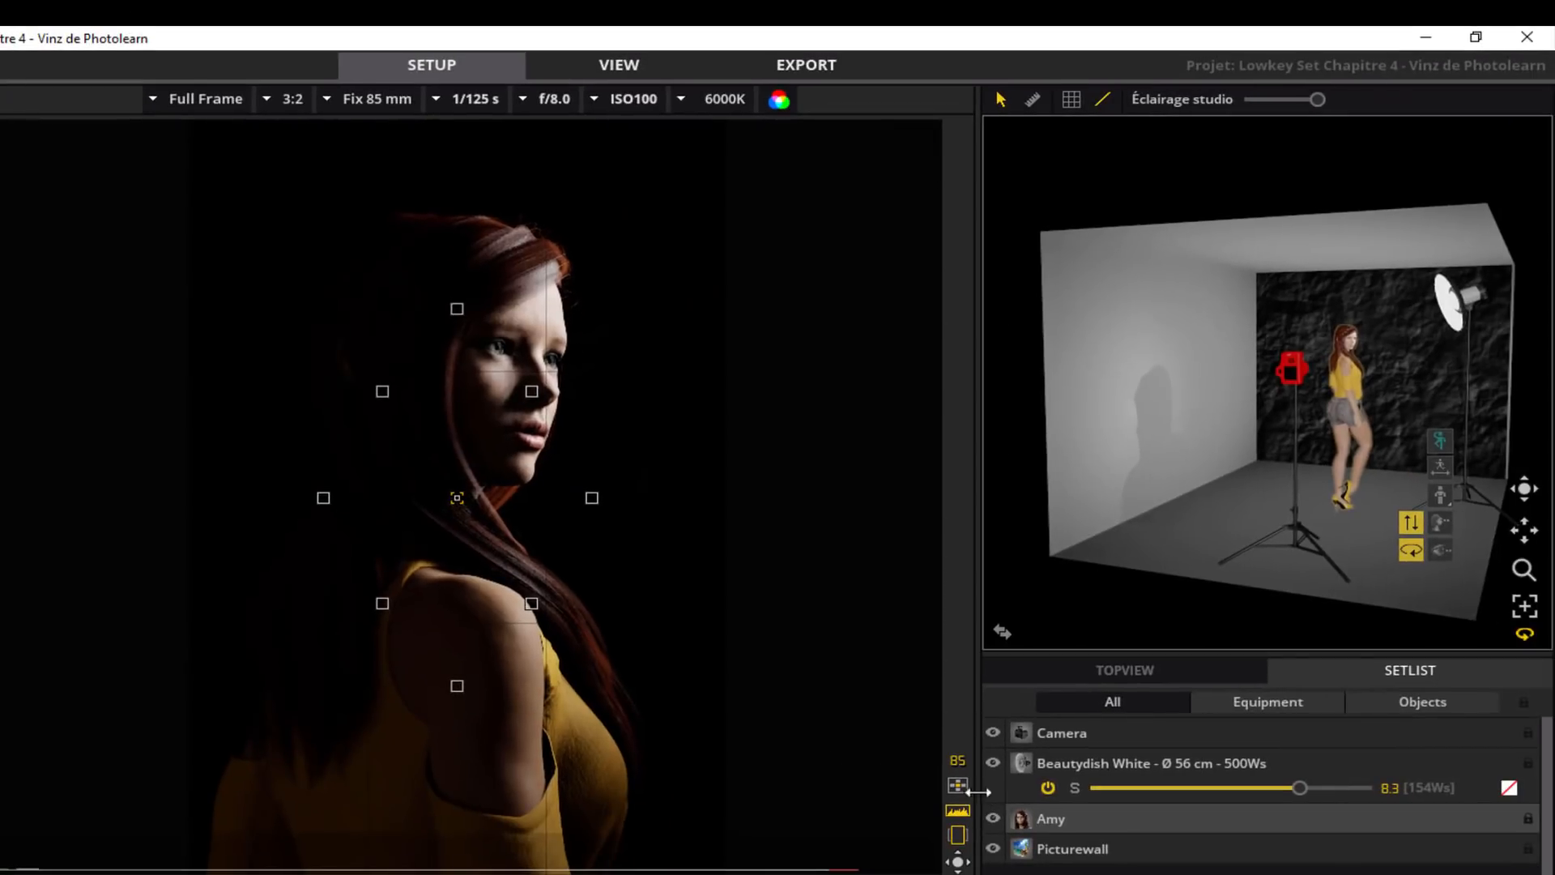
click(959, 785)
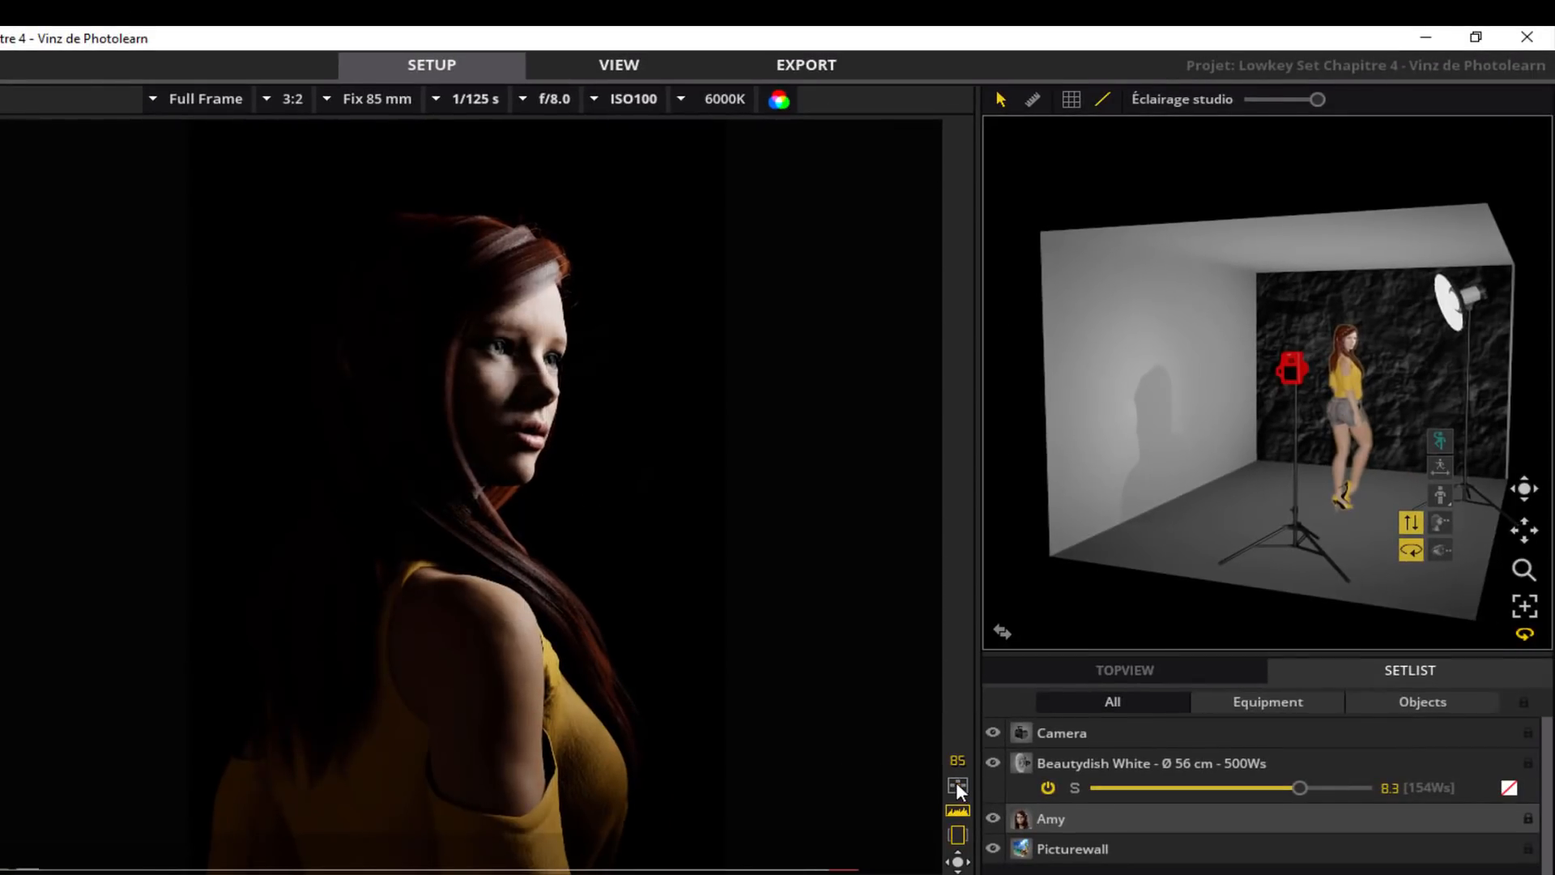
Return to the large studio view and raise the beauty dish slightly
key(Tab)
click(755, 490)
drag(756, 490, 757, 457)
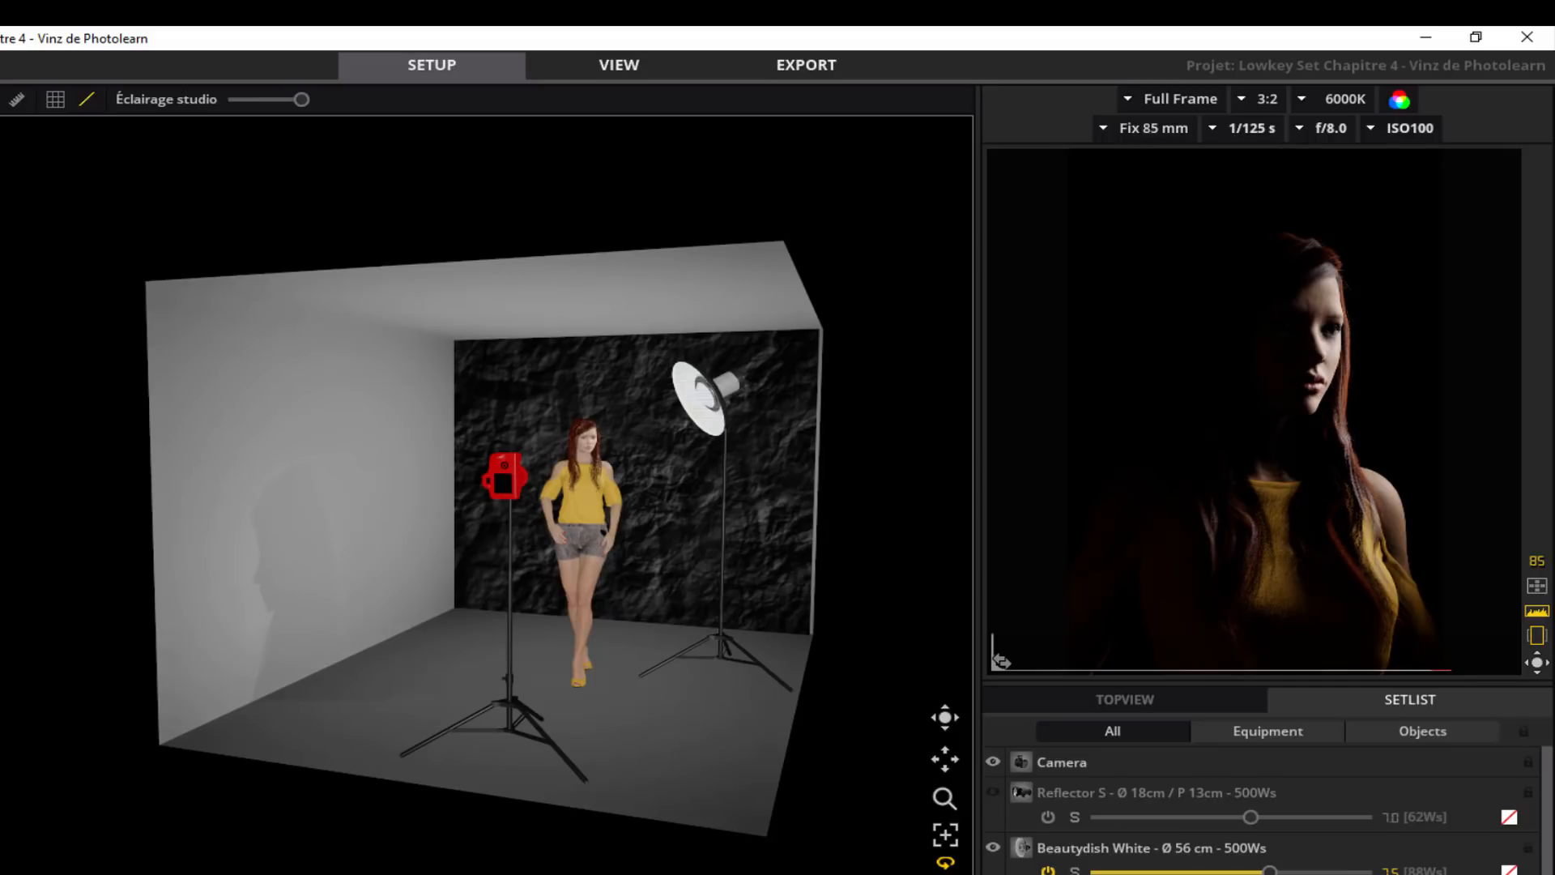
click(732, 675)
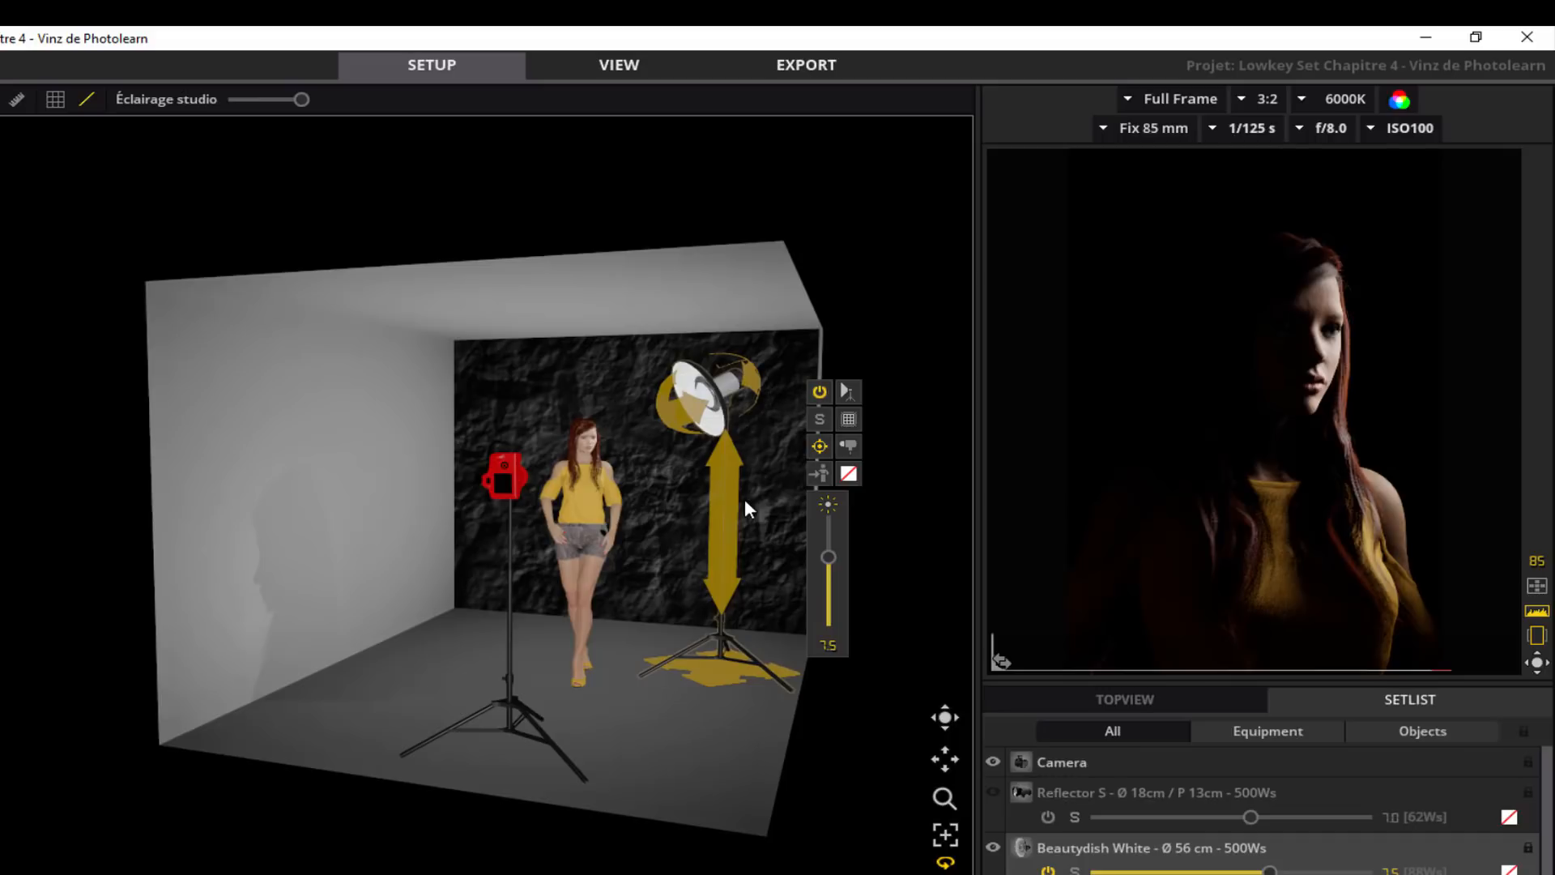
drag(693, 735, 610, 763)
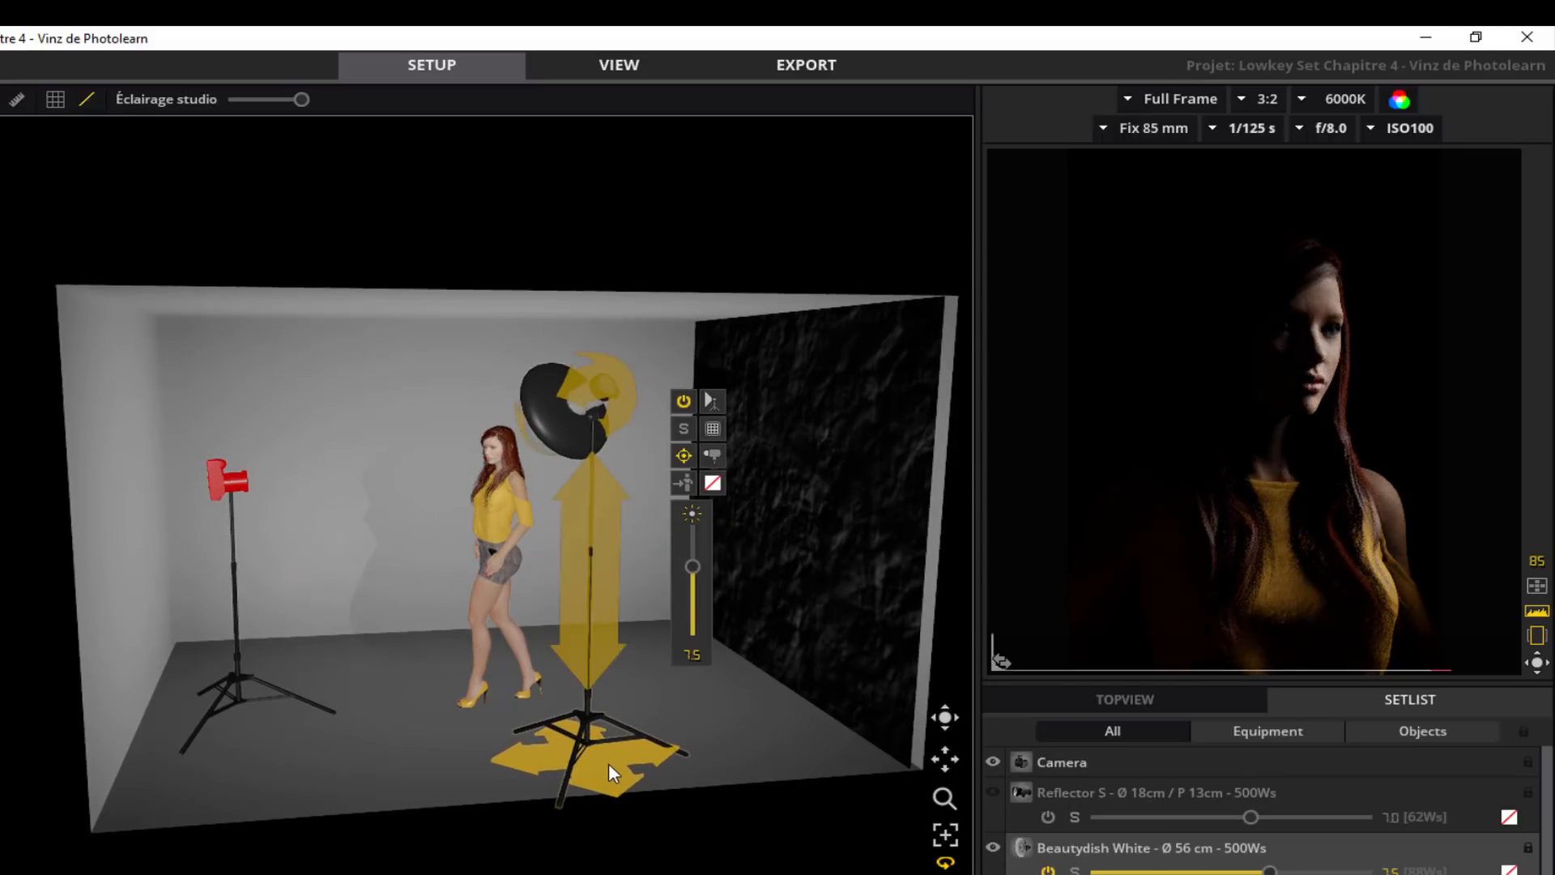
drag(618, 756, 629, 750)
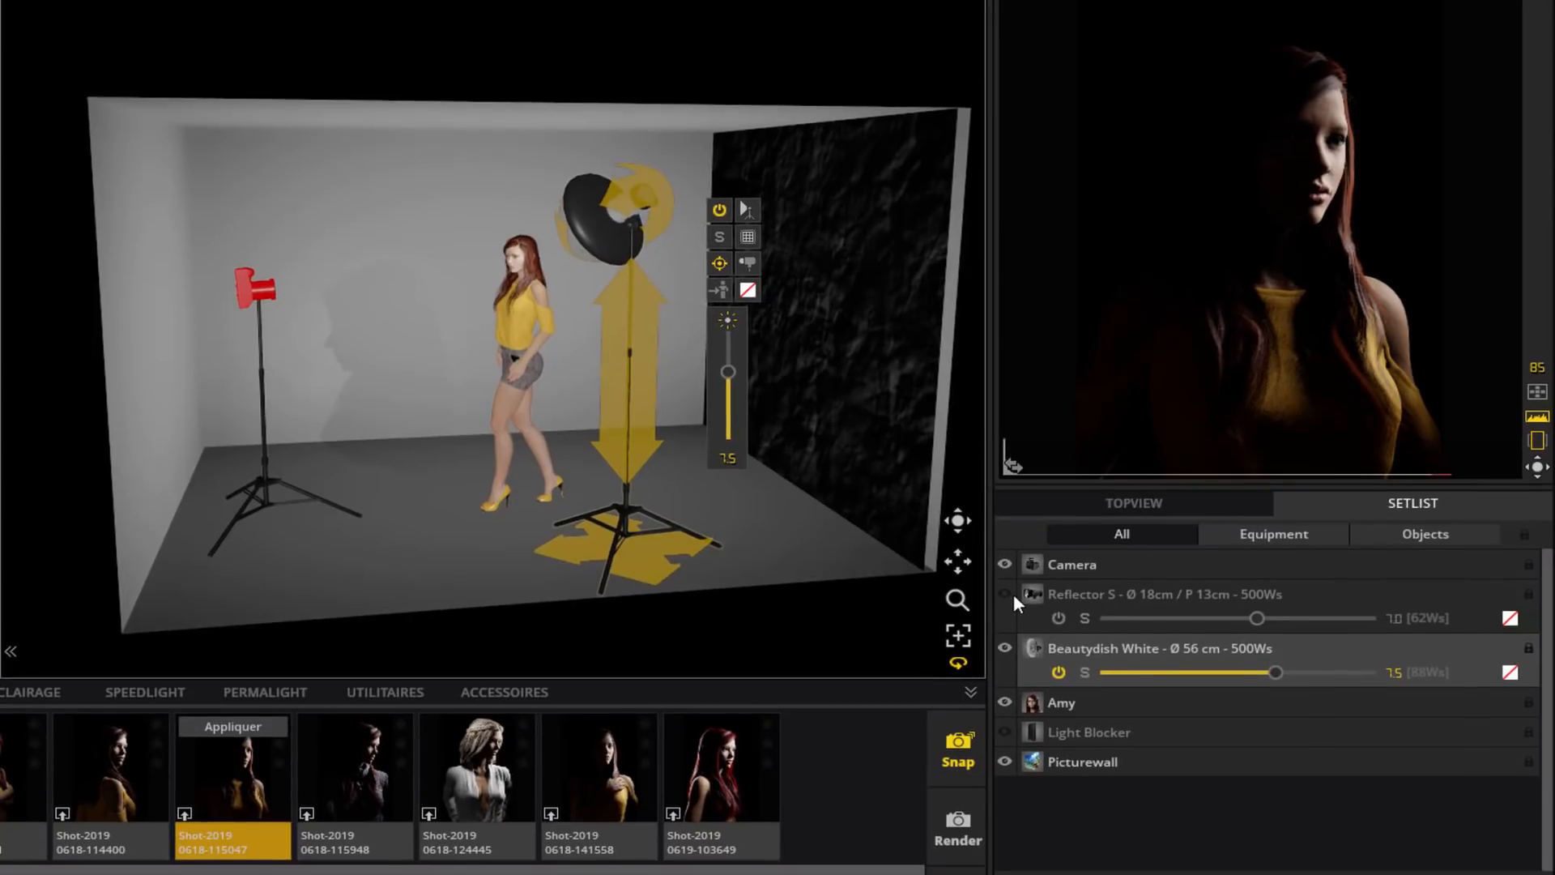
Show the hidden Reflector S behind Amy, select it and check its grid variants
click(1009, 594)
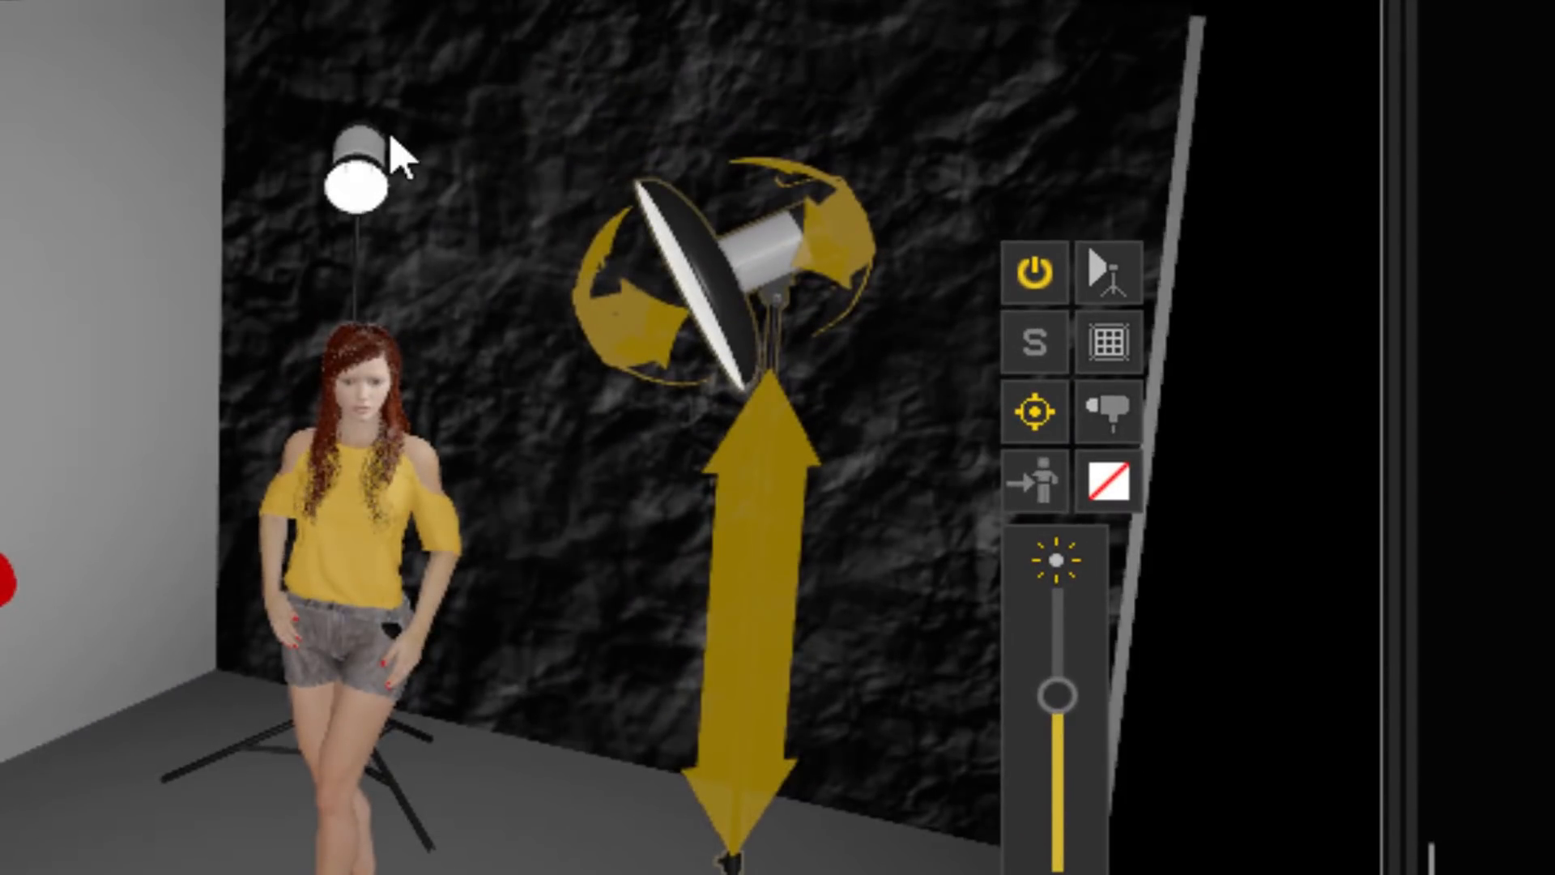
click(550, 178)
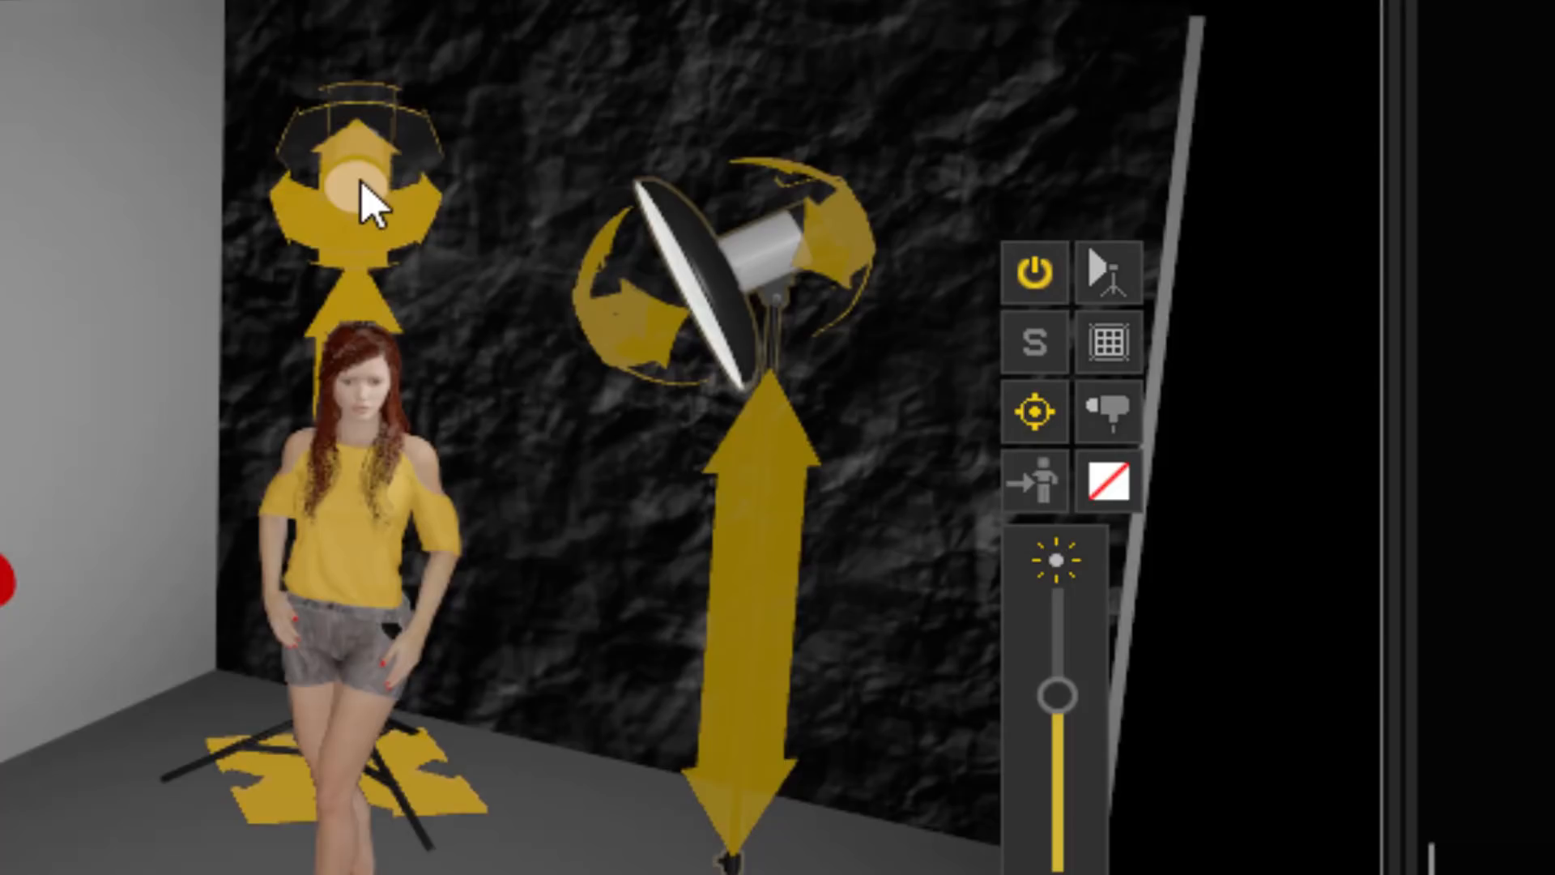
click(361, 231)
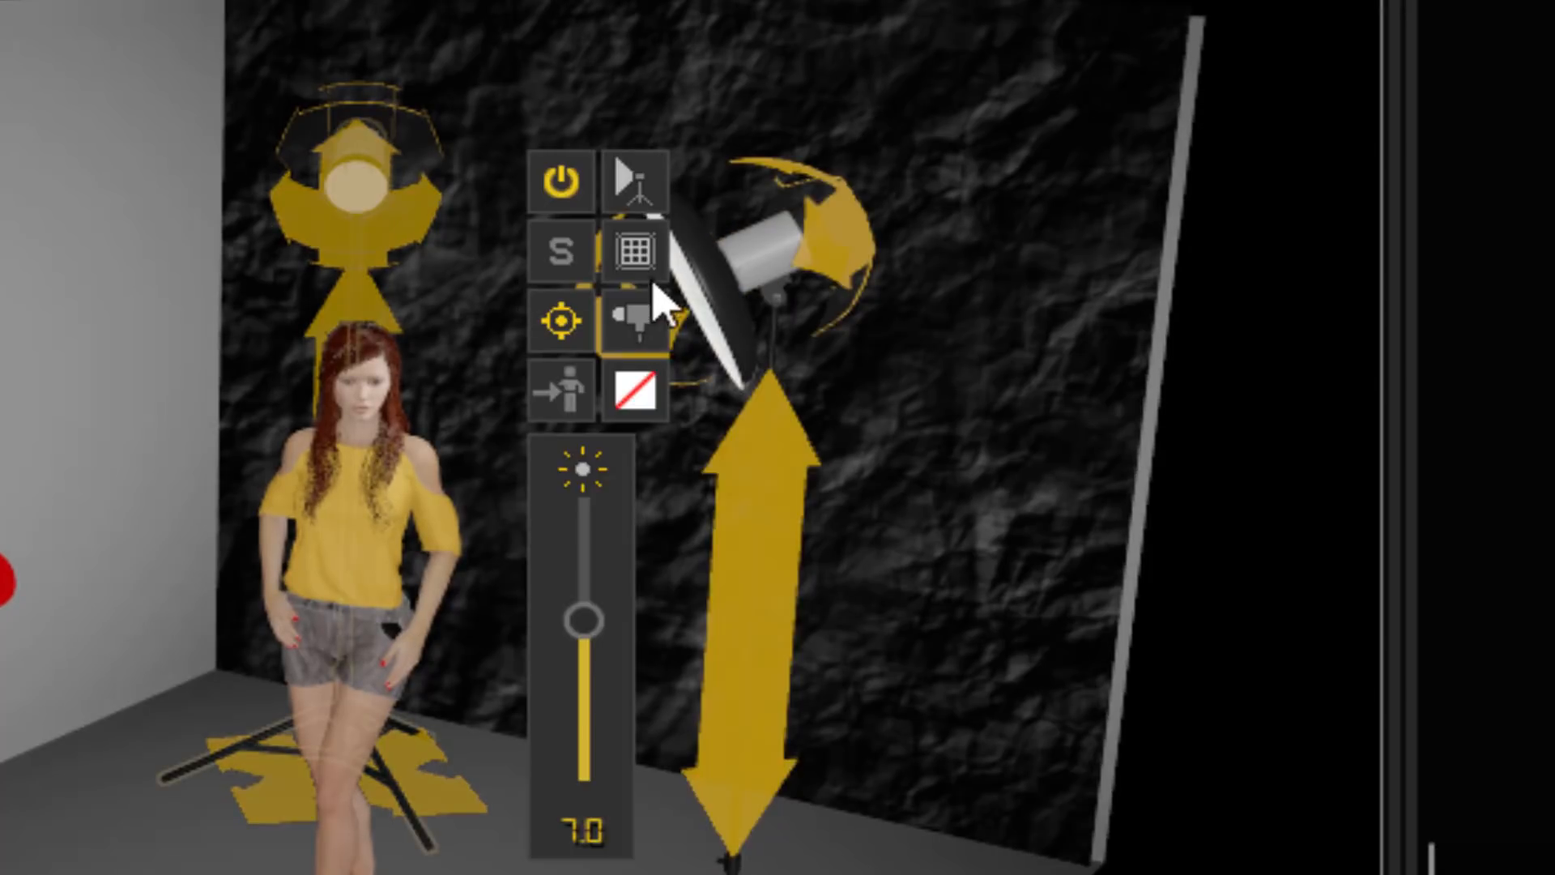
click(640, 257)
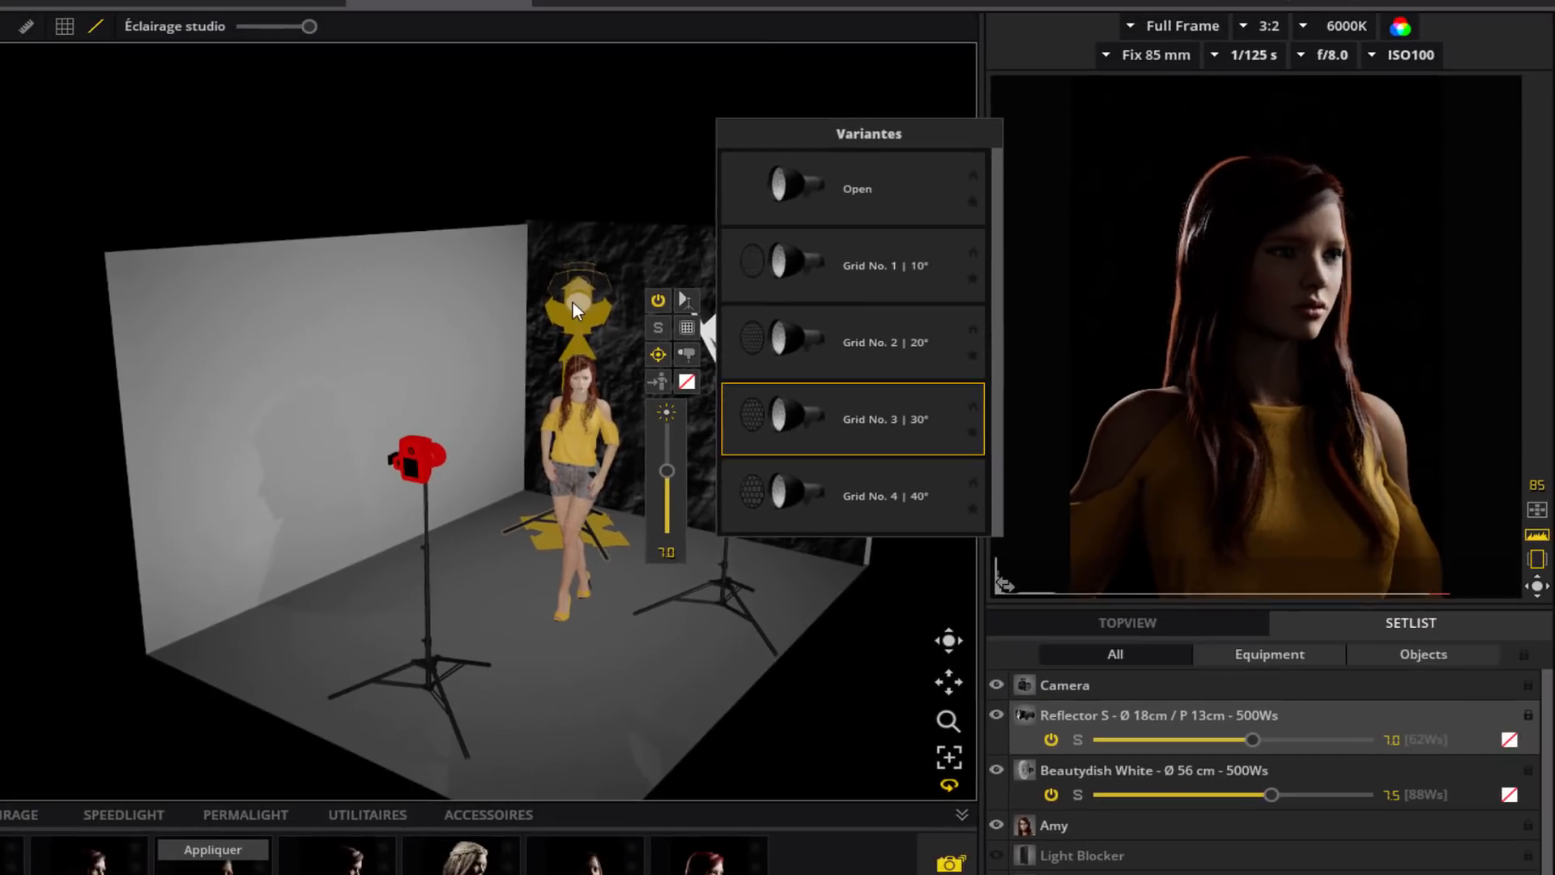
click(348, 196)
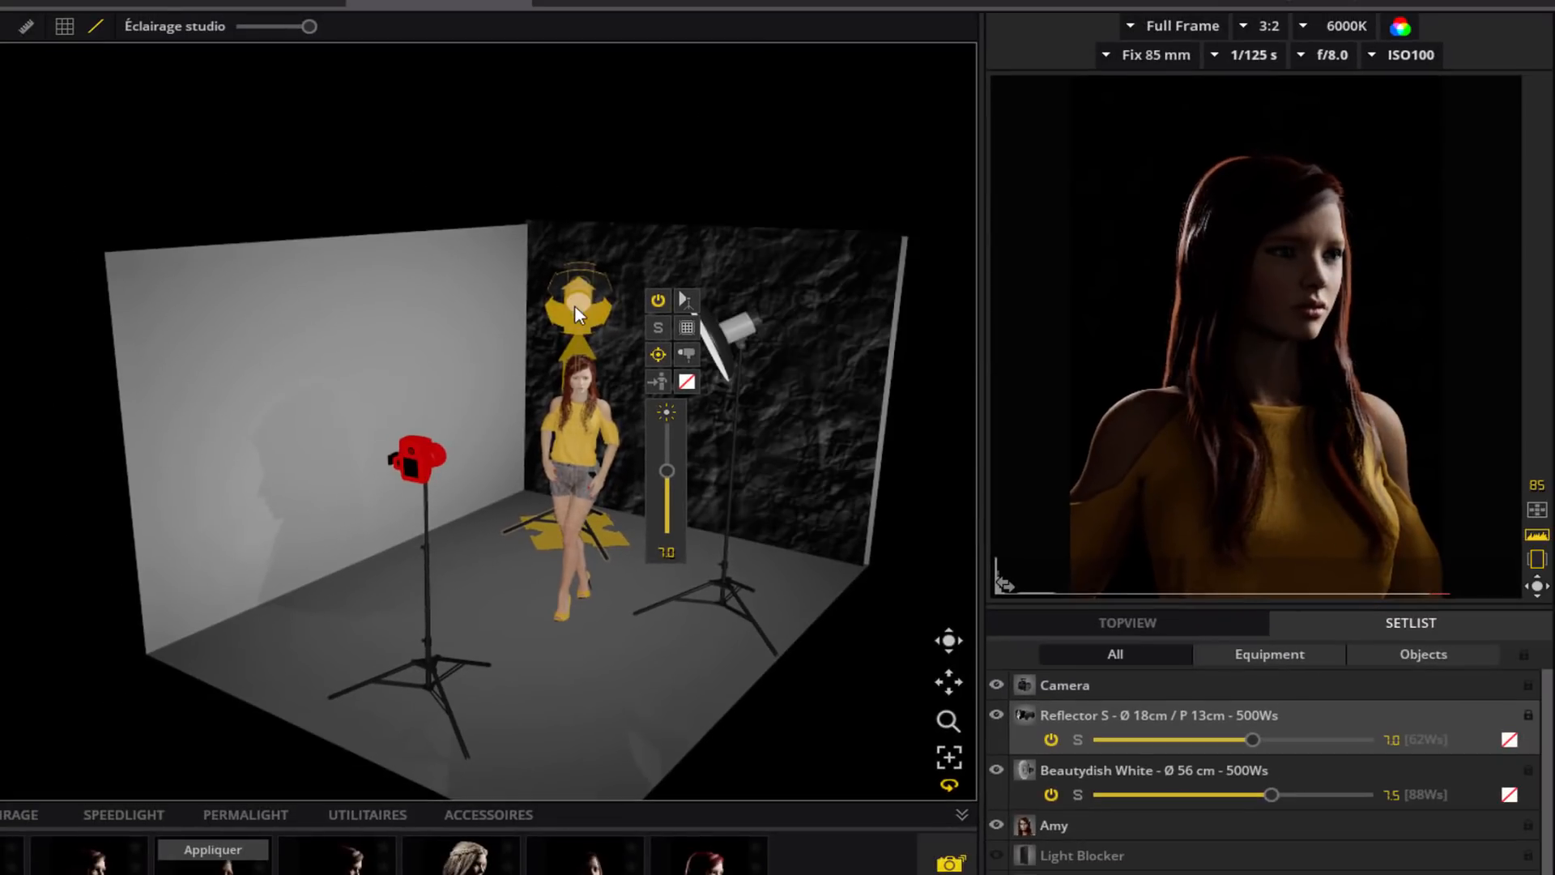
Compare the enlarged camera image with the Reflector S behind Amy hidden and shown, and return to the large studio view
click(1272, 172)
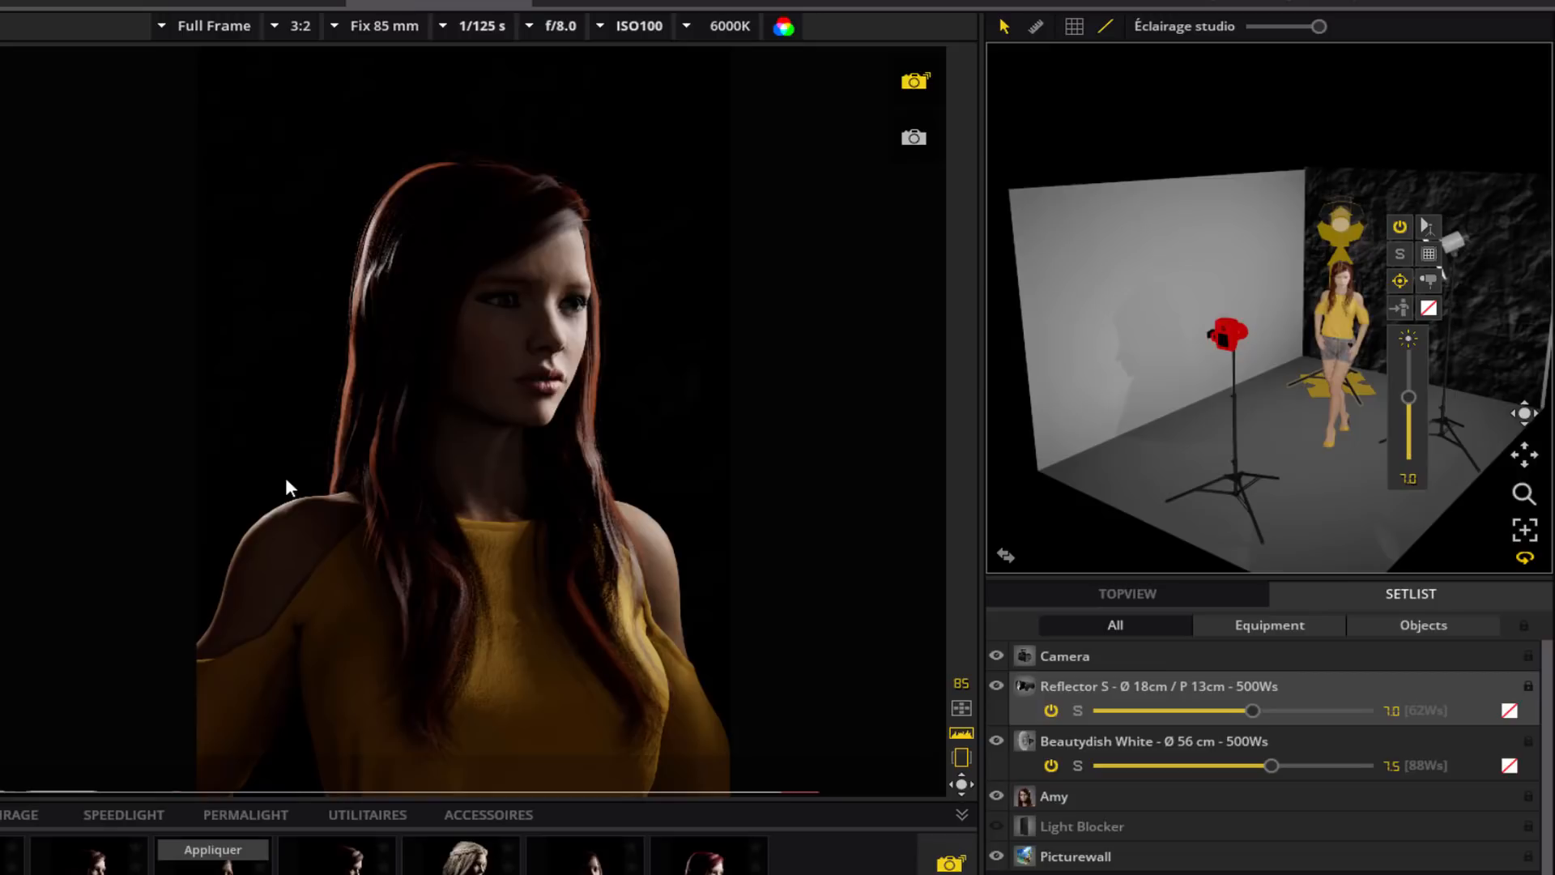
key(Tab)
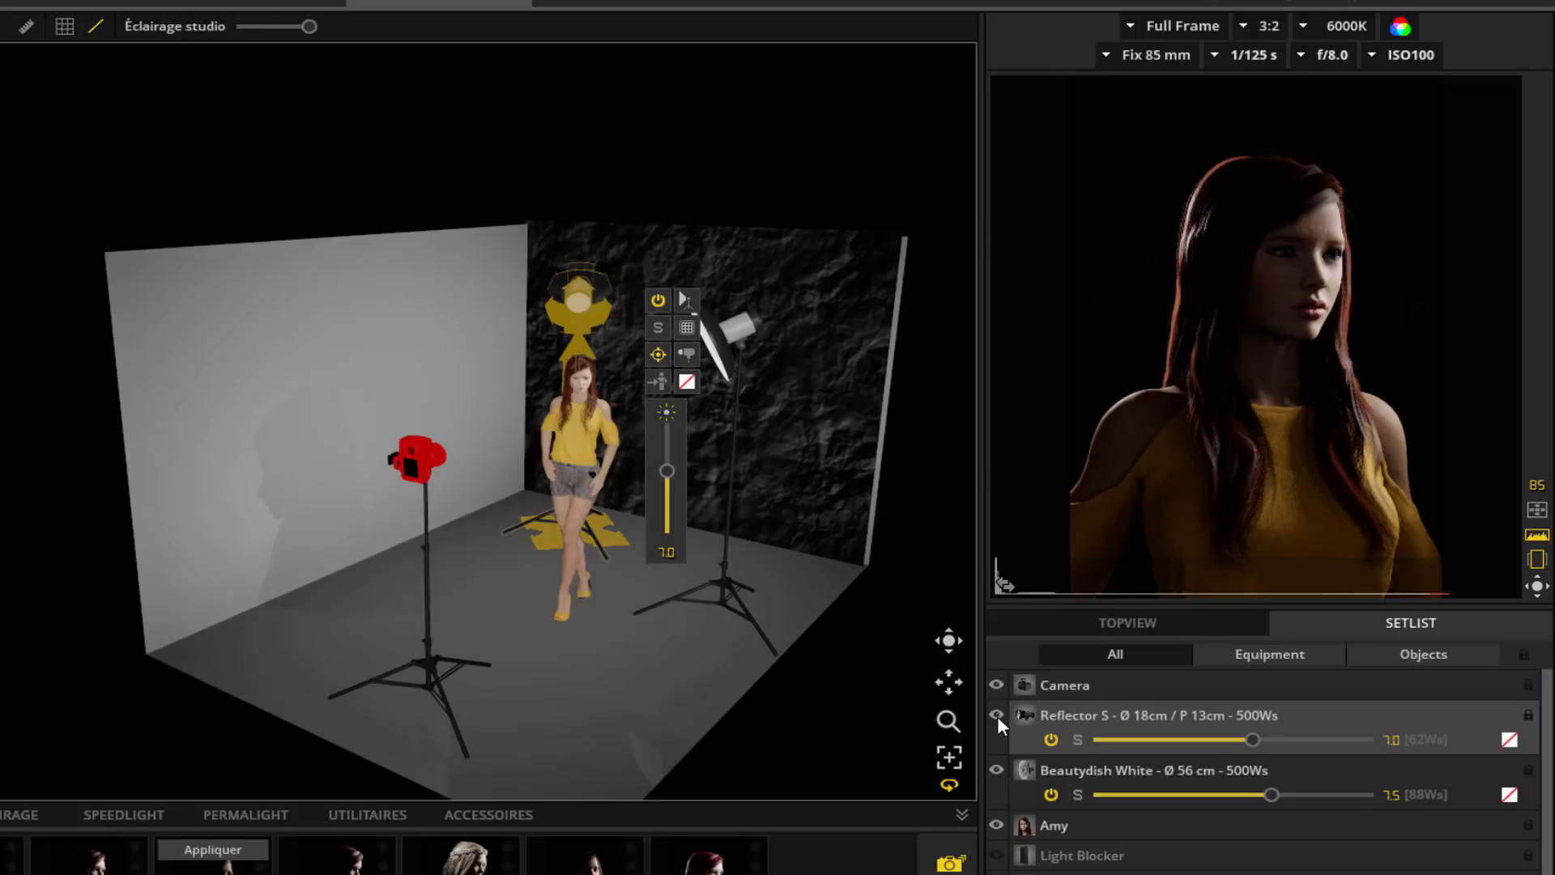
key(Tab)
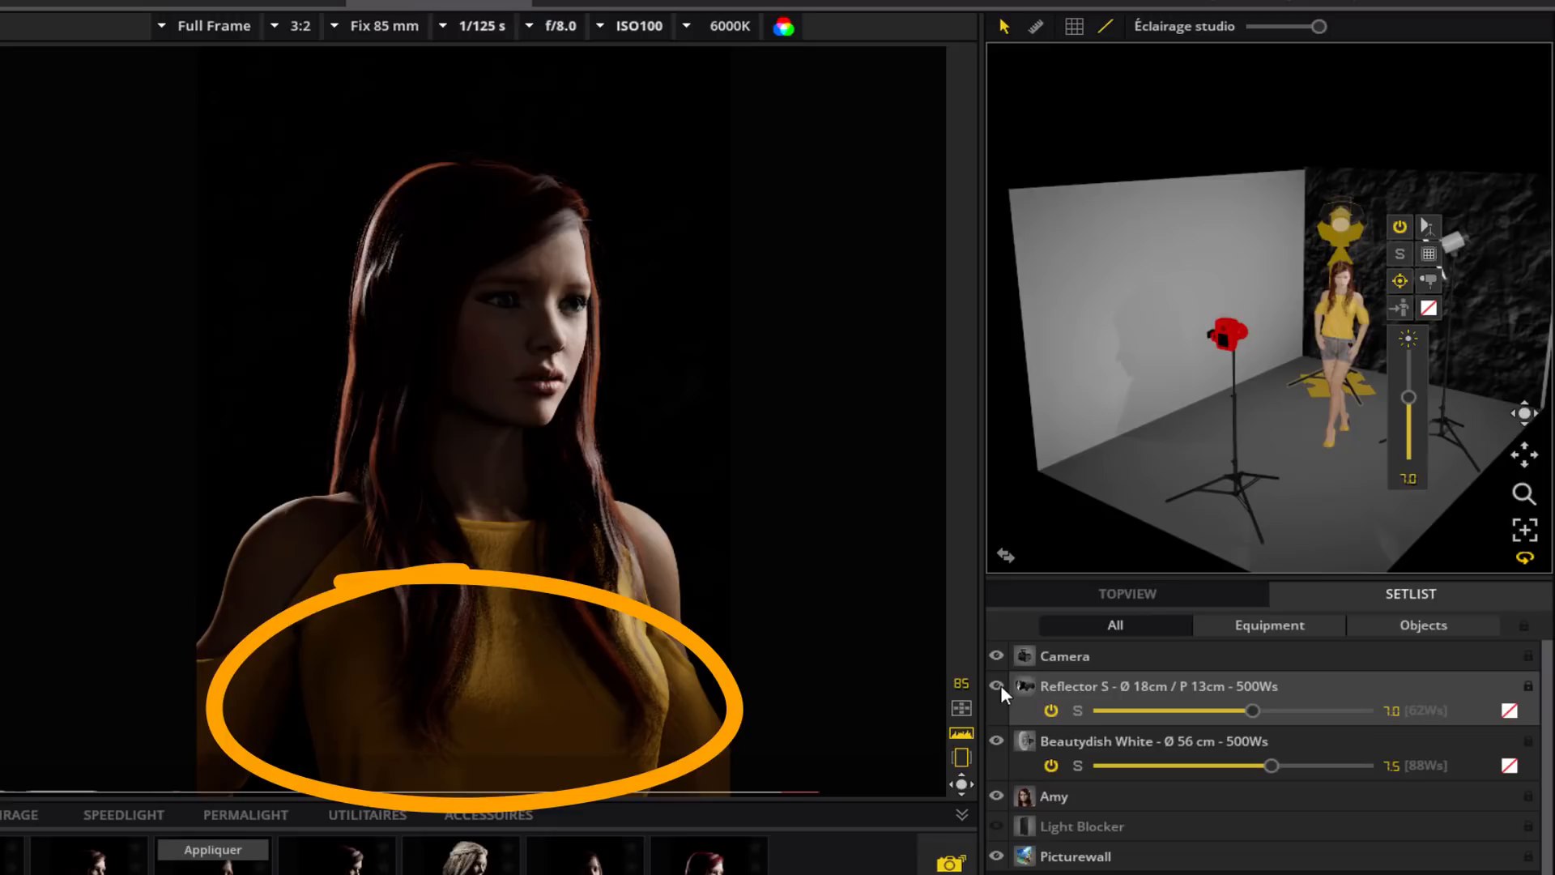
click(997, 686)
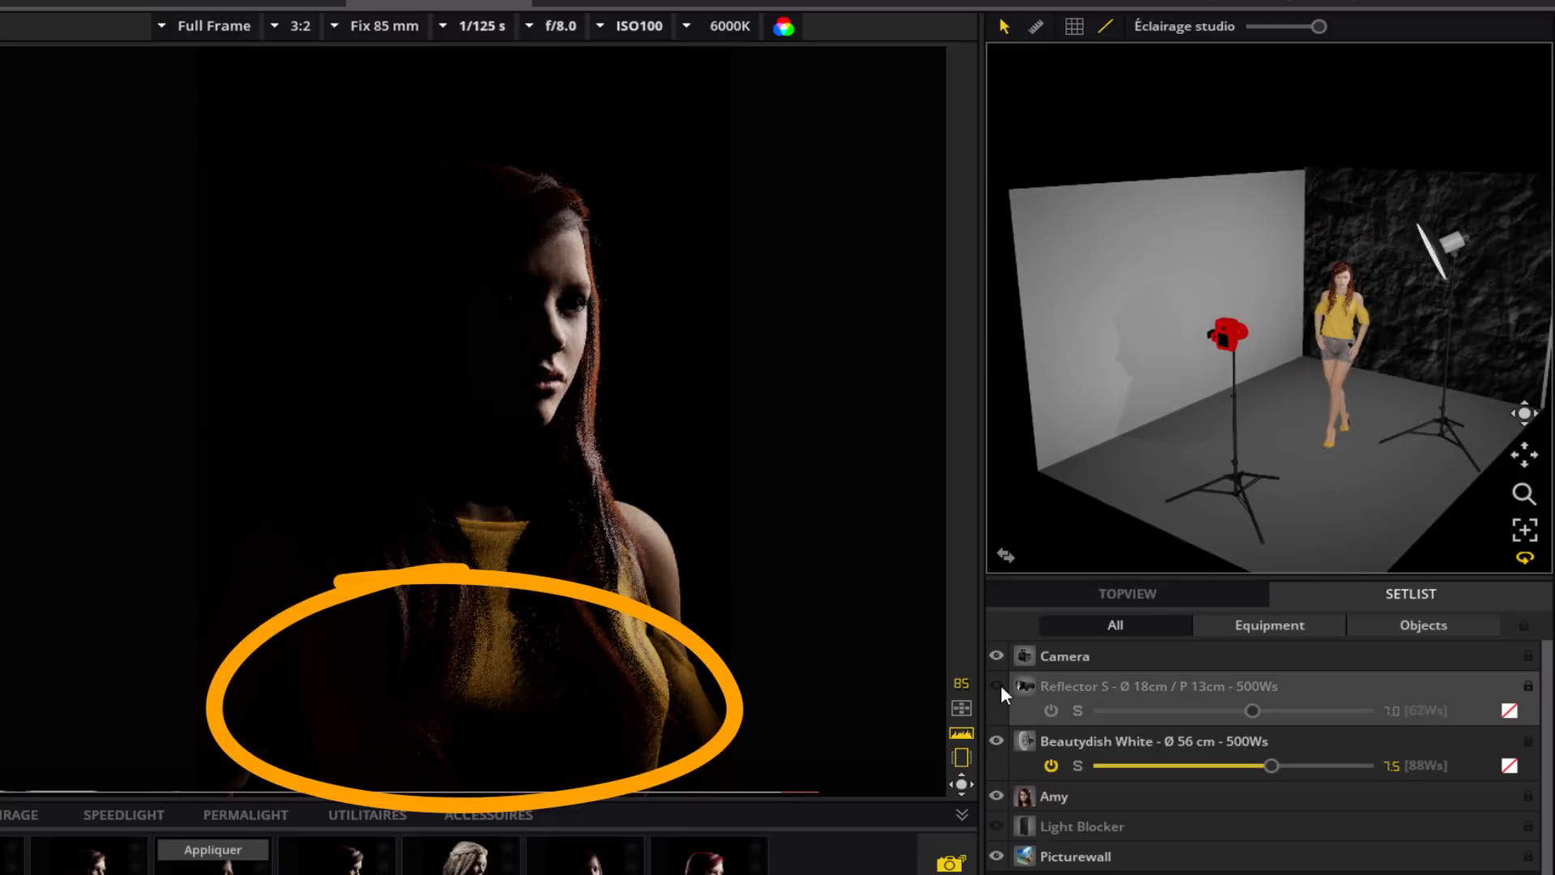
click(997, 685)
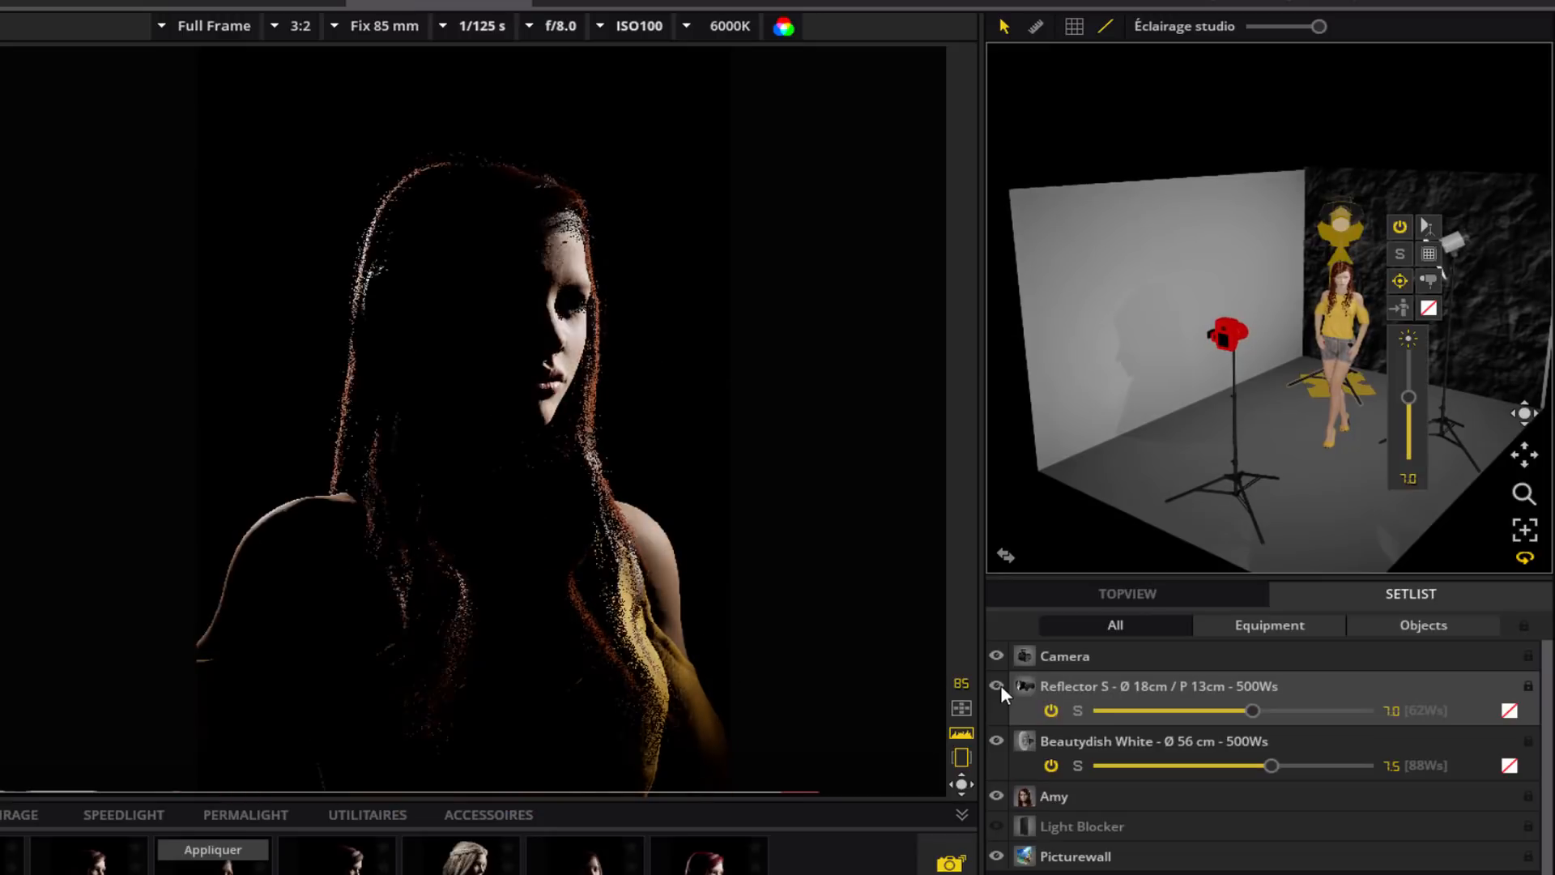
key(Tab)
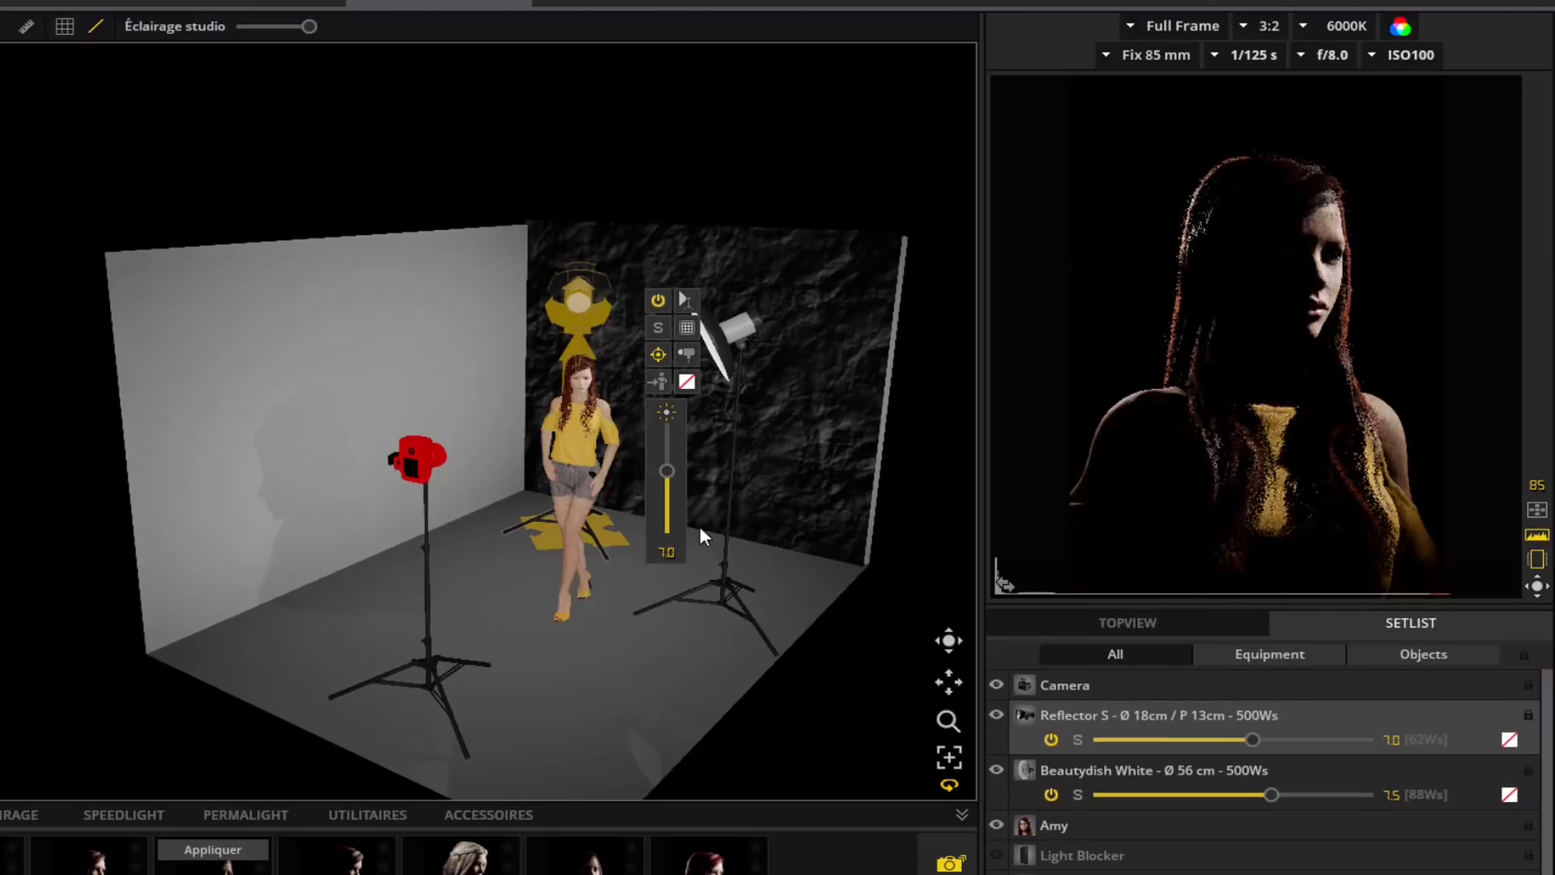
Dim the studio lighting to its minimum and examine the beauty dish's light and Amy's shadow on the walls
drag(426, 502, 837, 567)
drag(308, 26, 124, 27)
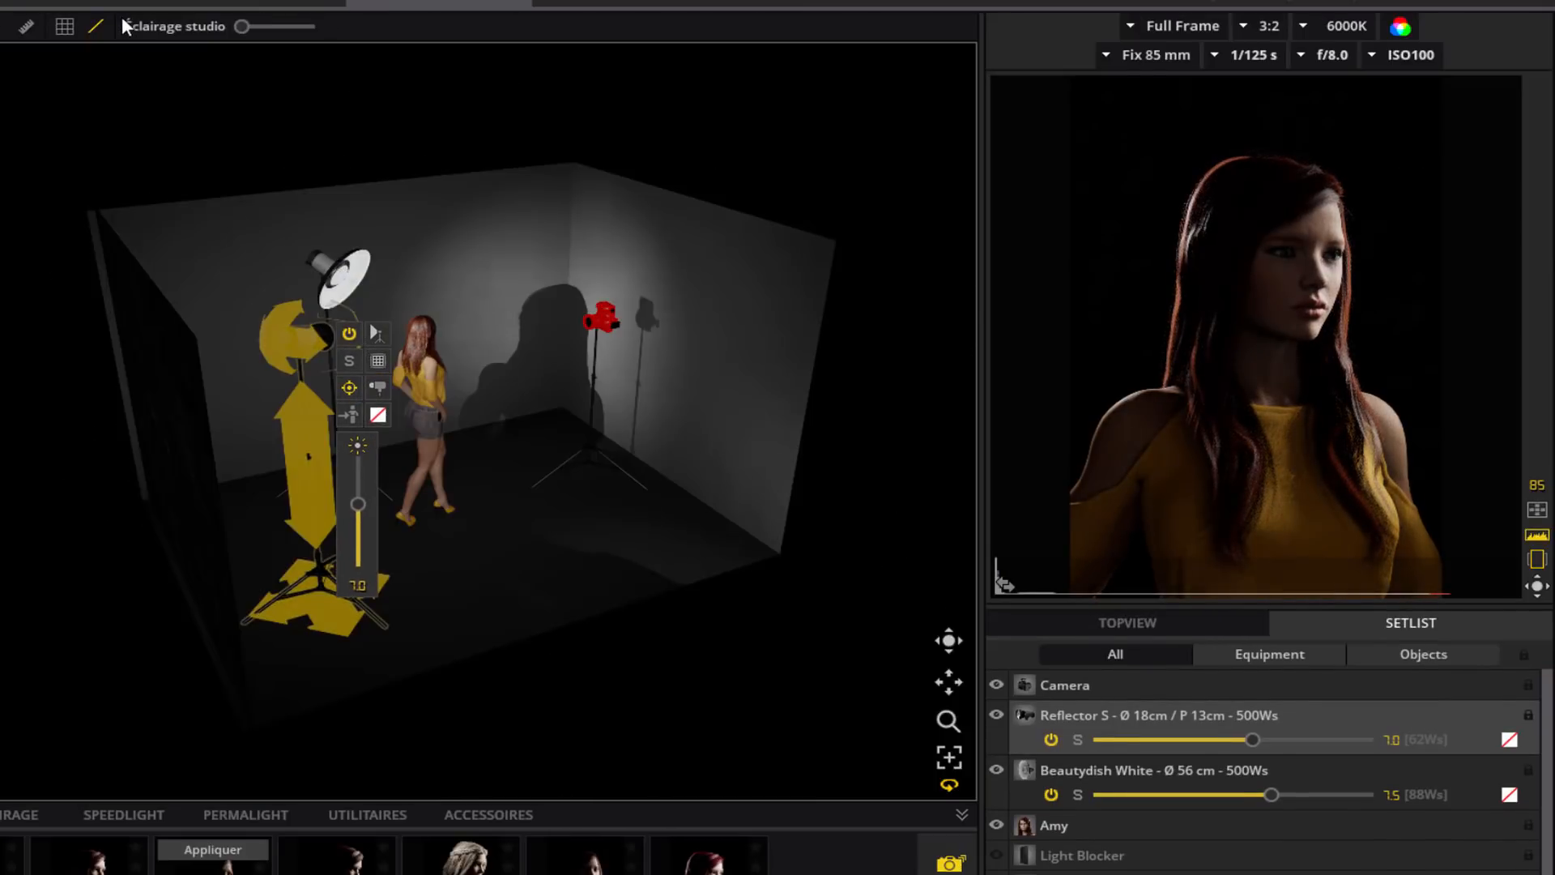
drag(594, 521, 664, 494)
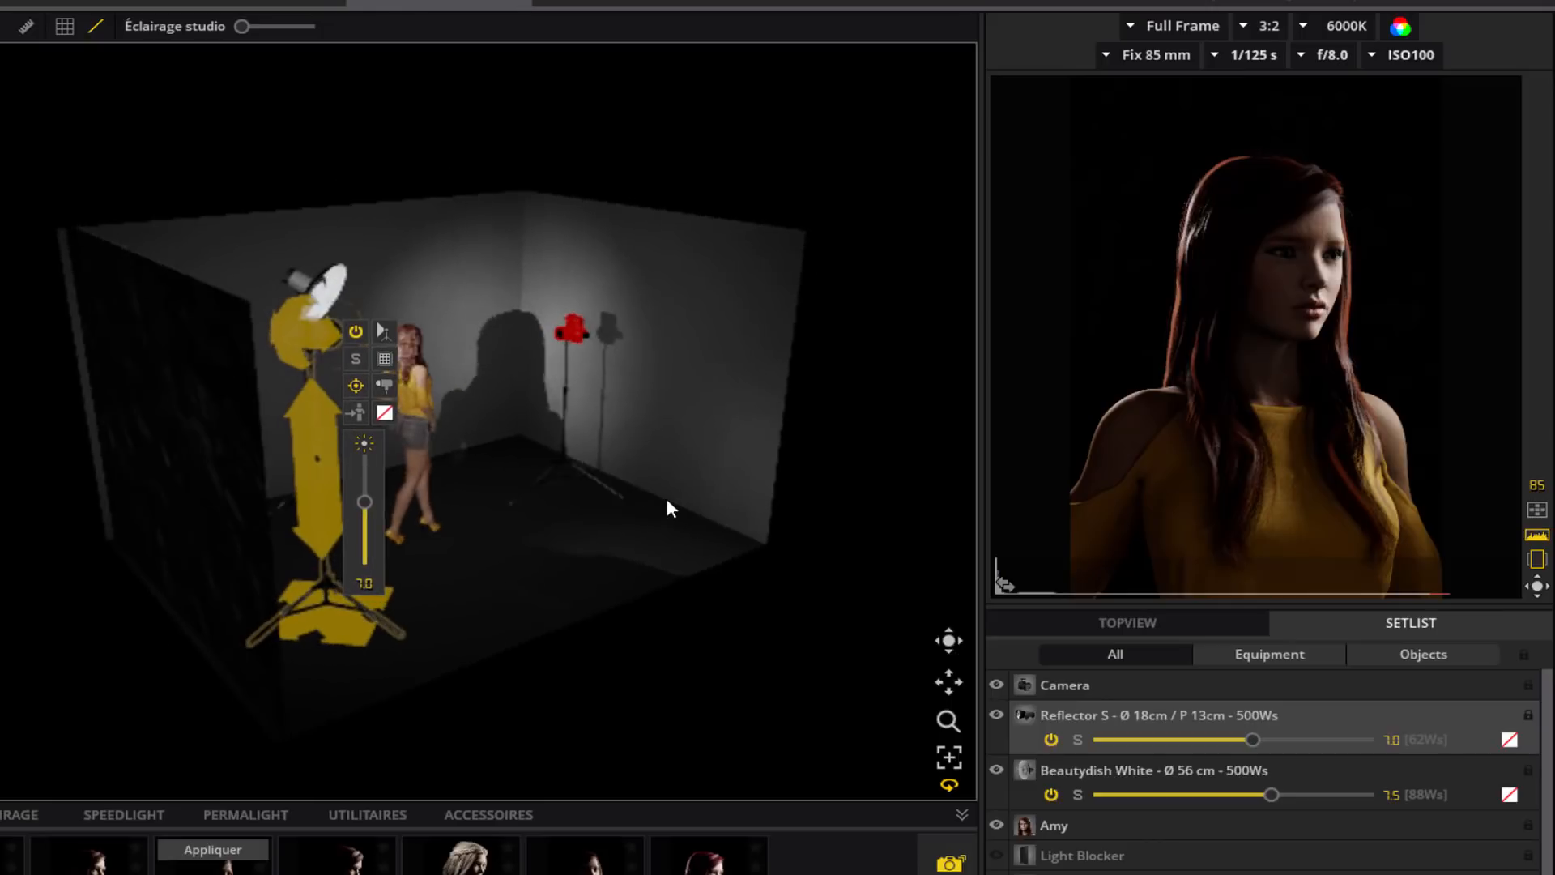
Show the Light Blocker after comparing the shot with and without it, and restore the studio lighting to maximum
click(999, 856)
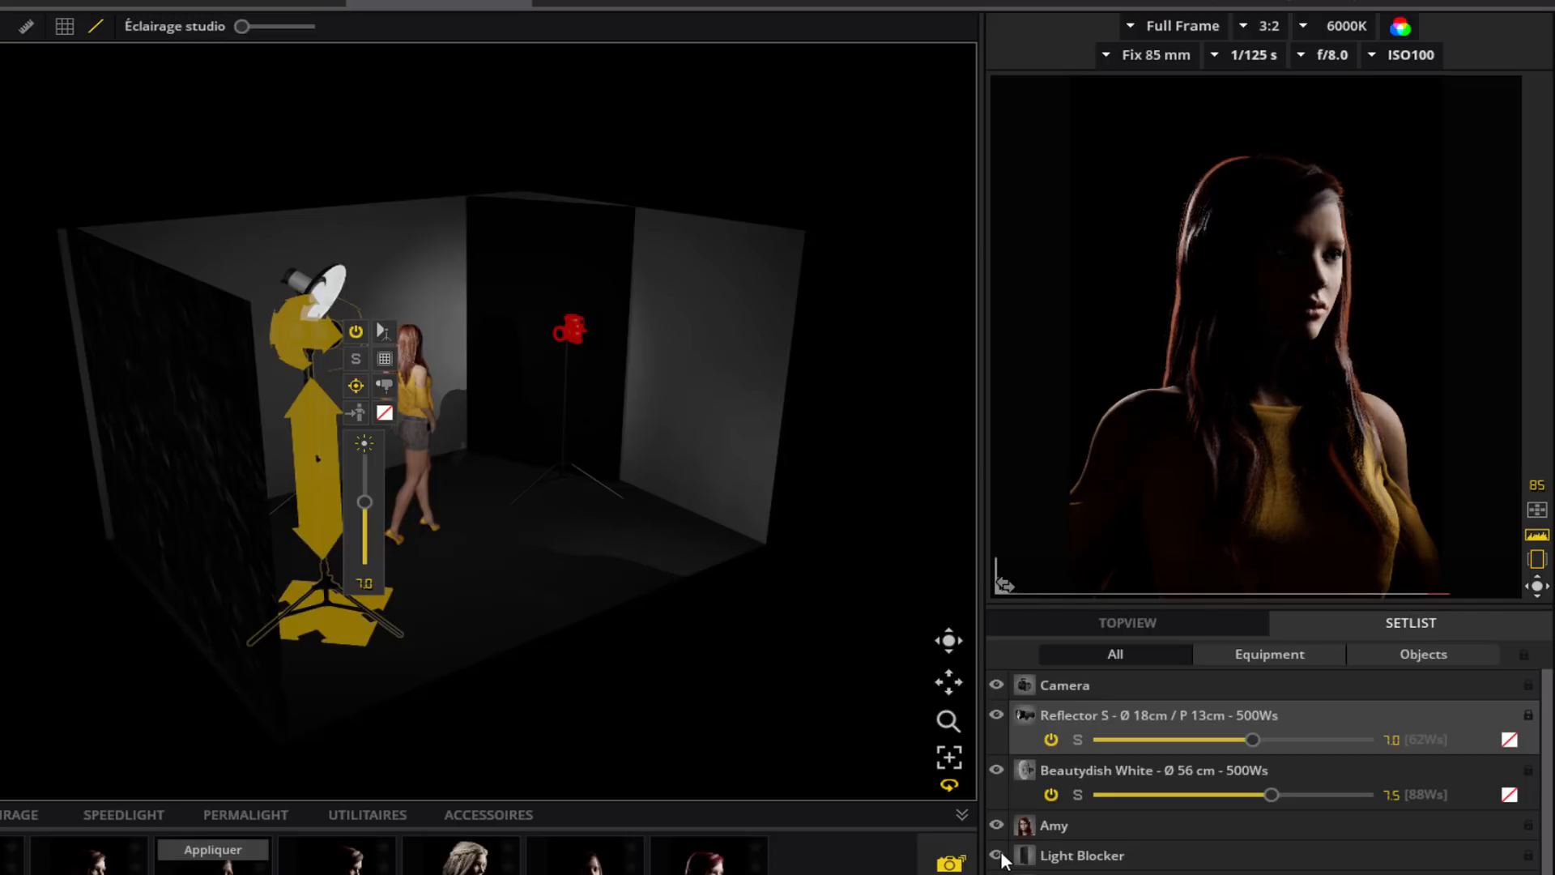
click(998, 856)
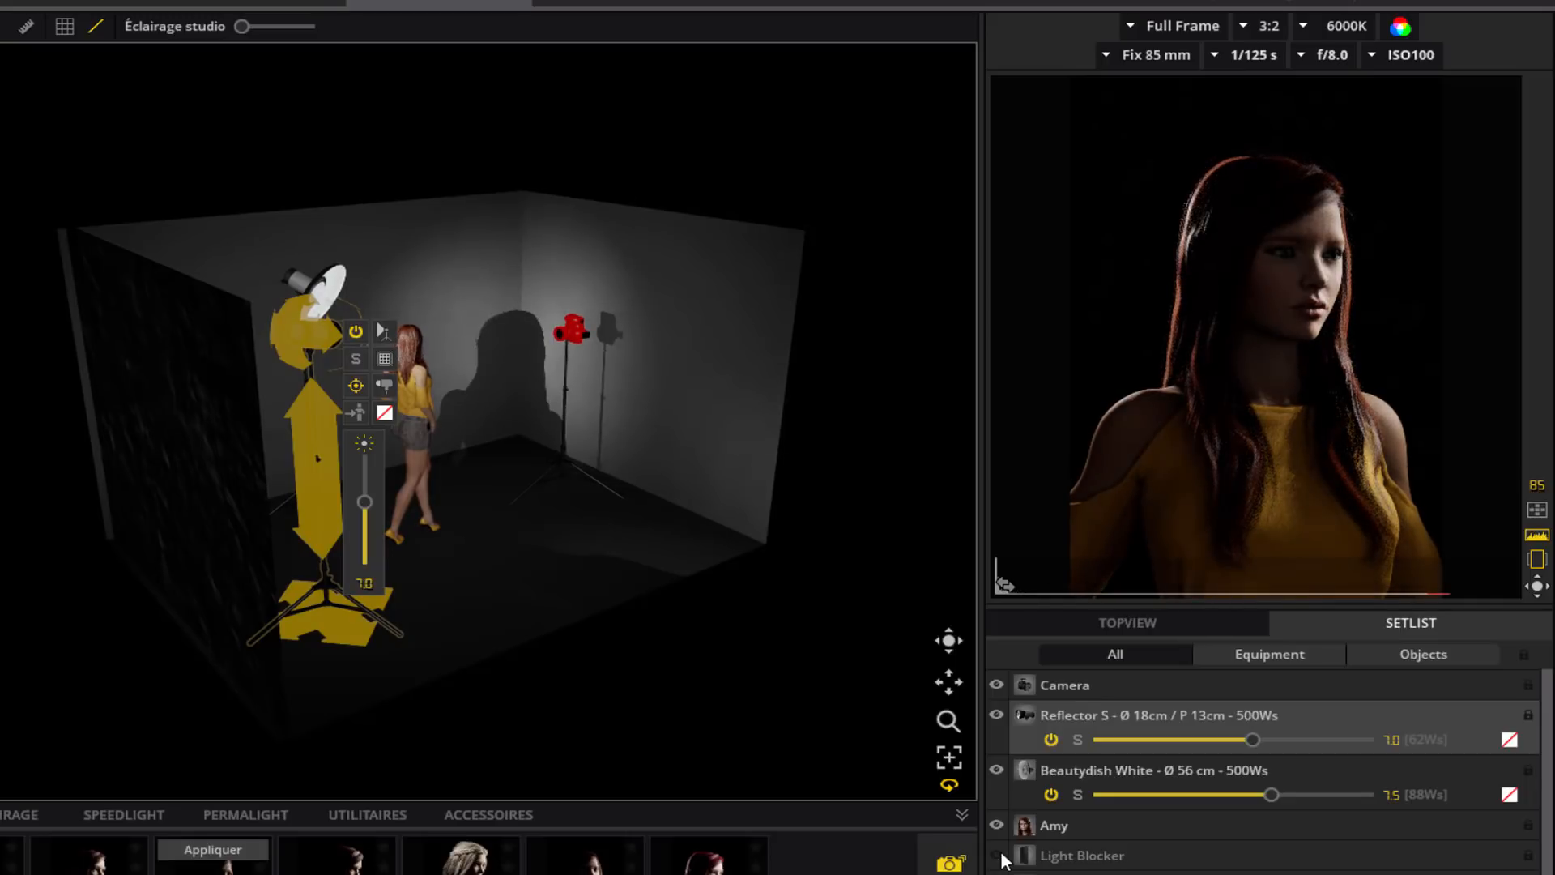
click(1002, 856)
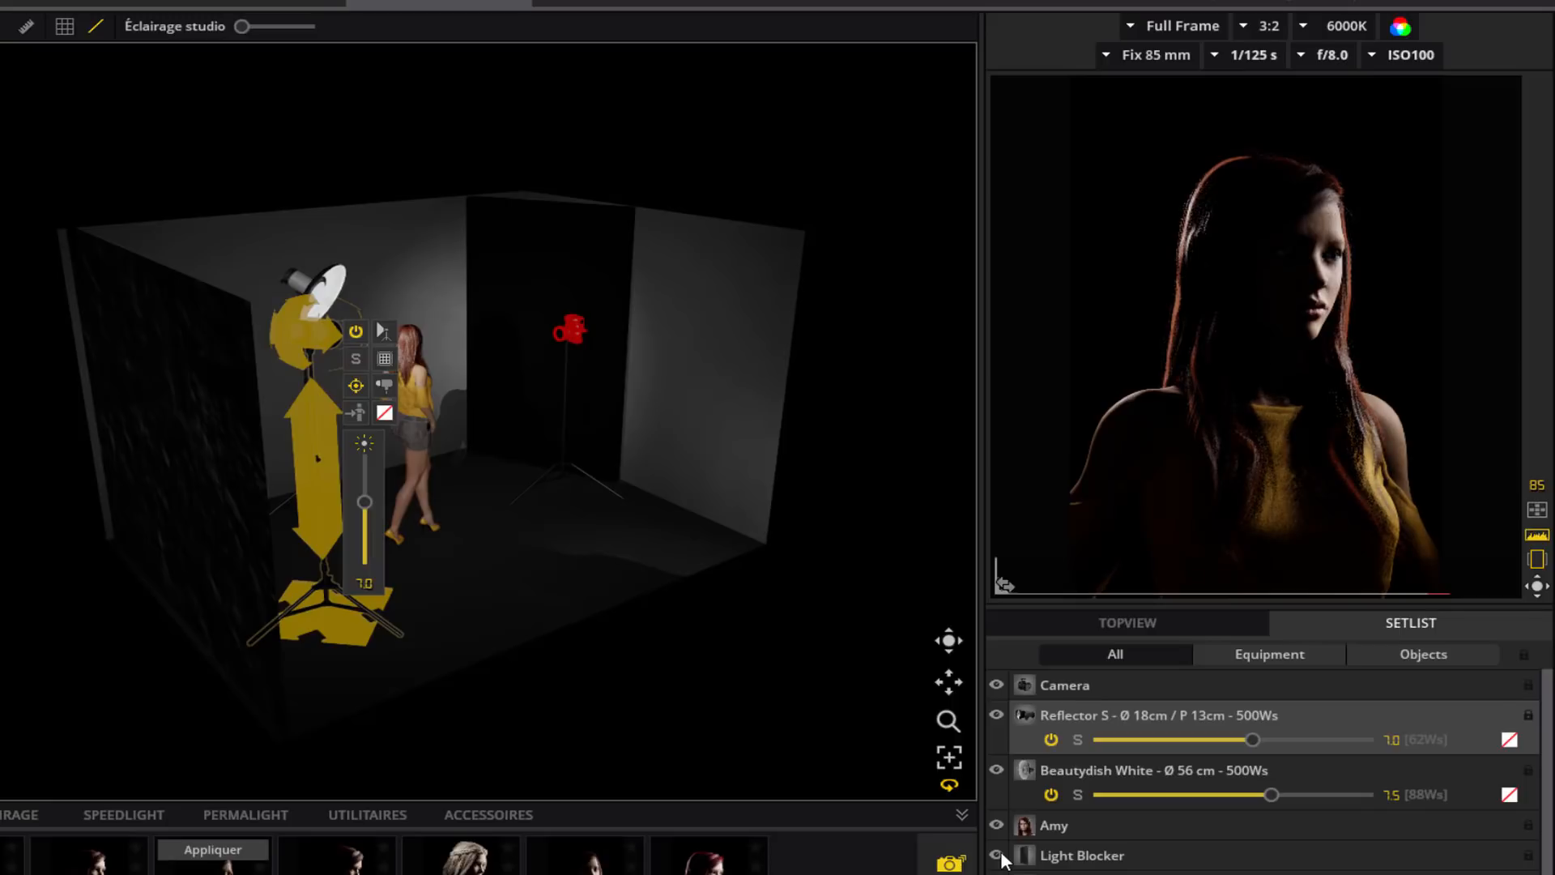
drag(667, 570, 363, 589)
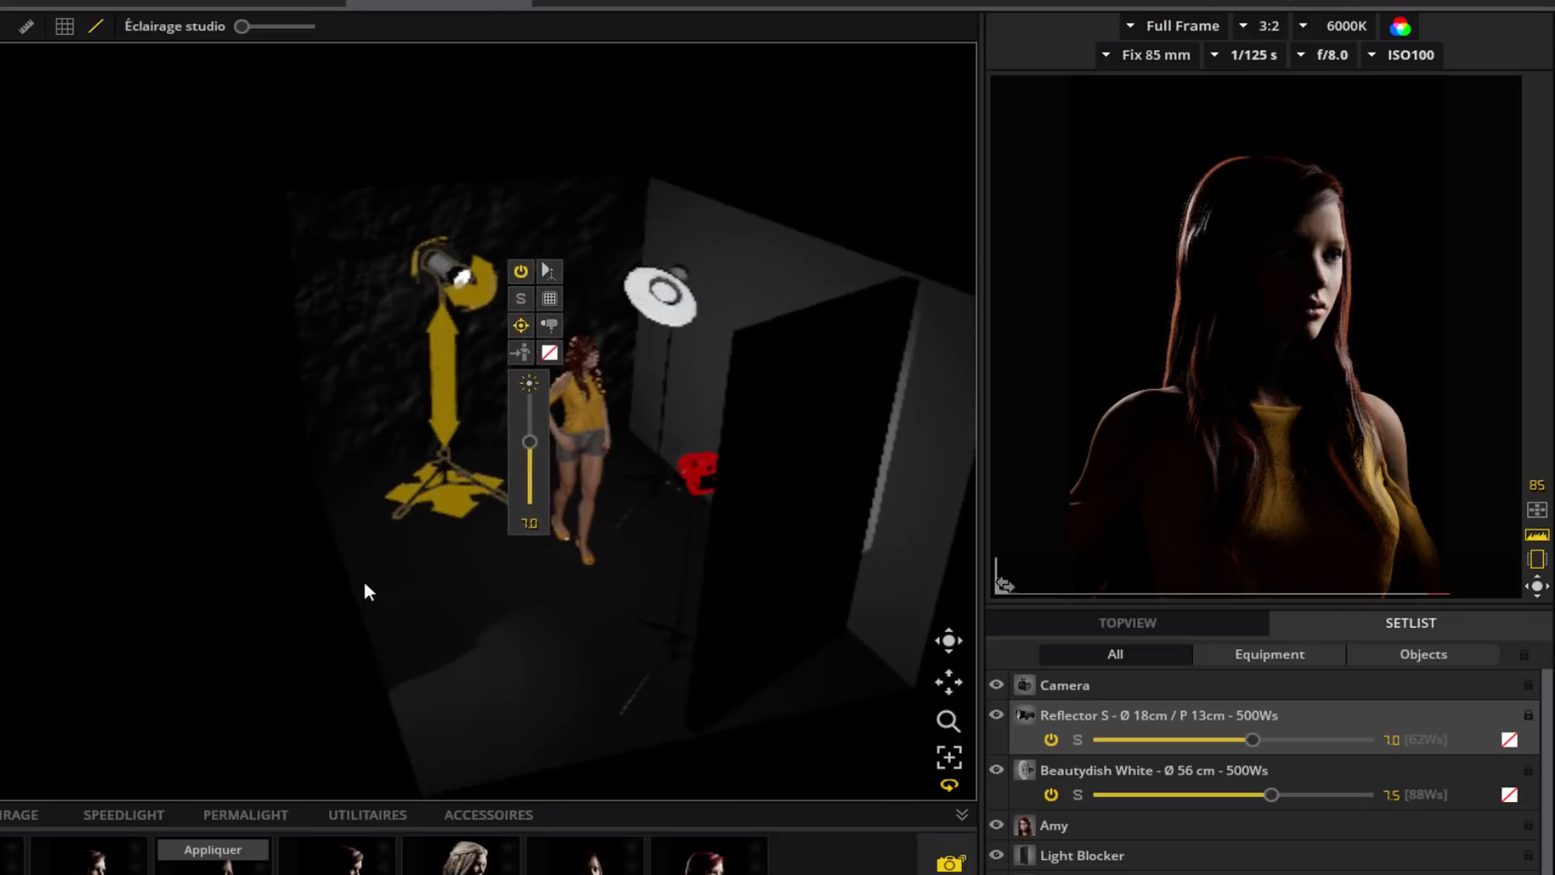
drag(240, 26, 309, 27)
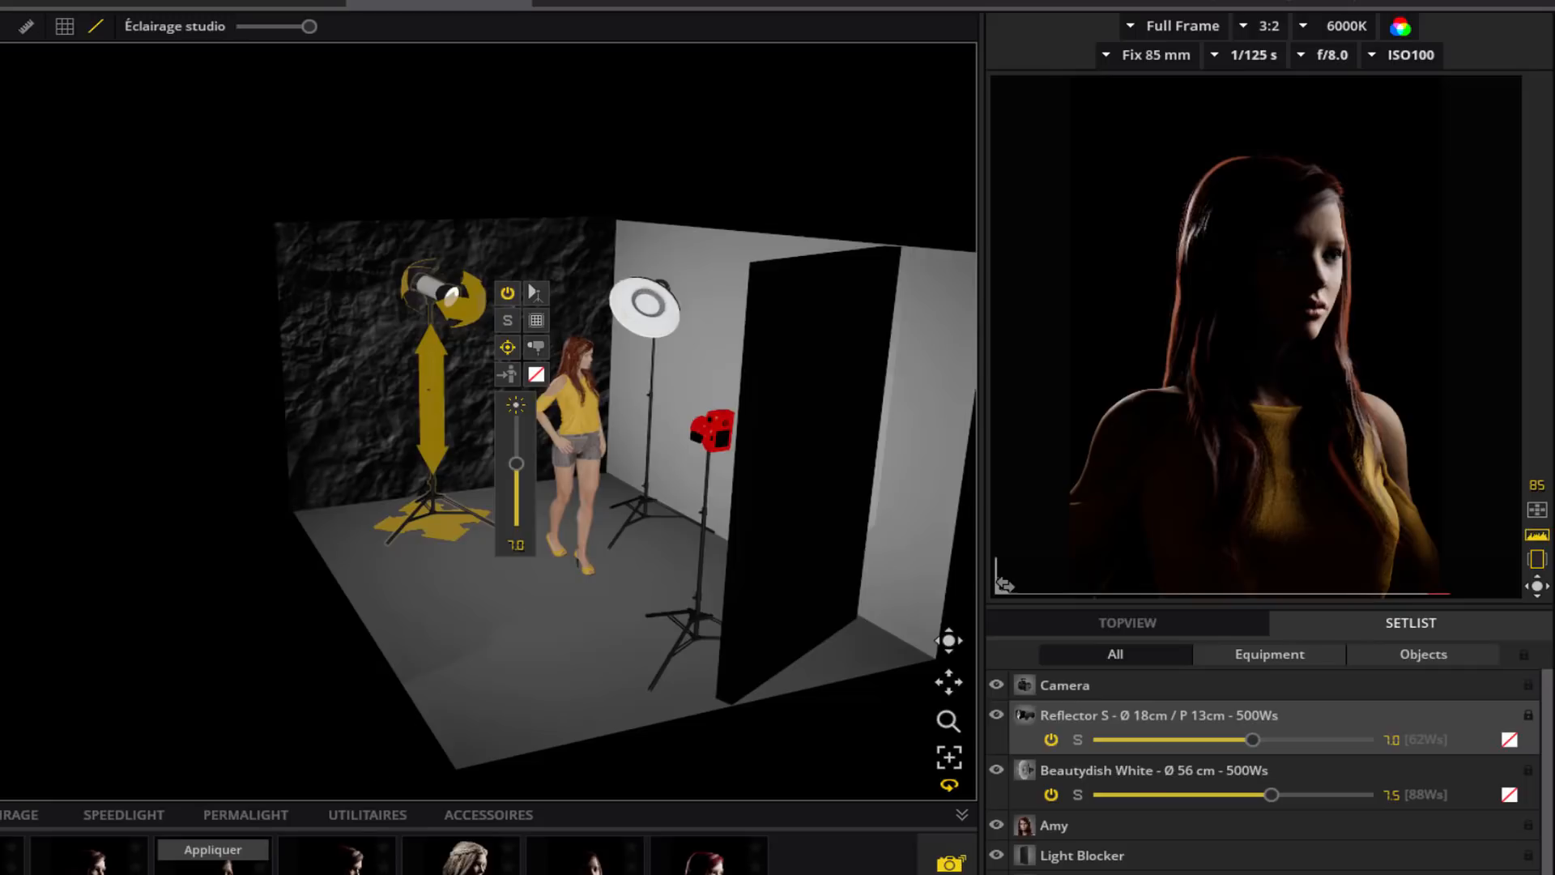
Load the saved shot with Amy in the striped turtleneck dress and move the beauty dish's stand across the floor toward the camera
click(337, 861)
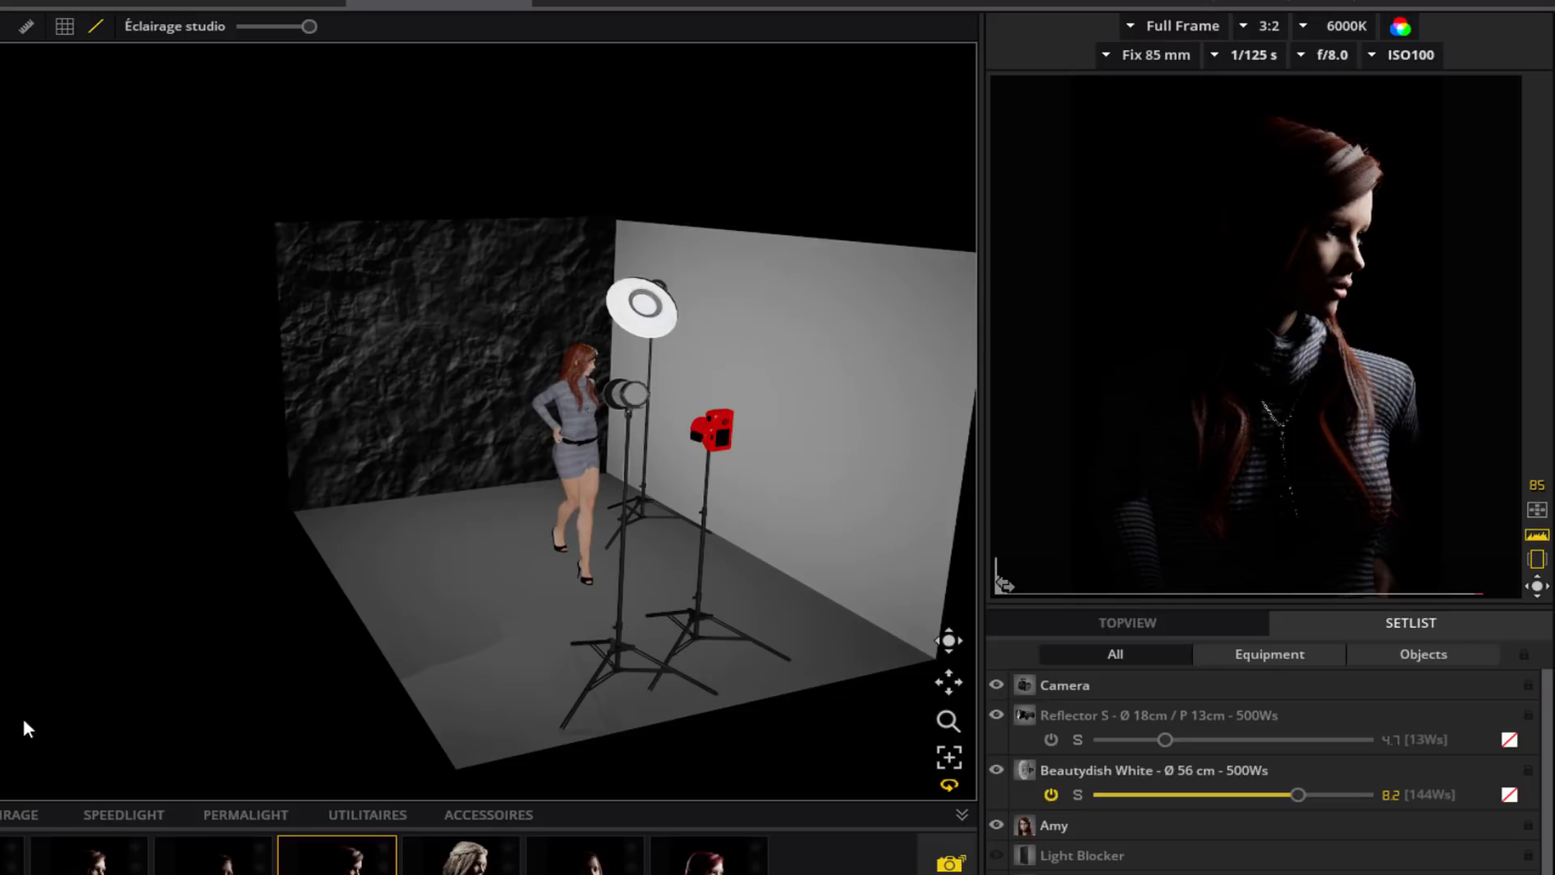
right_drag(513, 644, 259, 640)
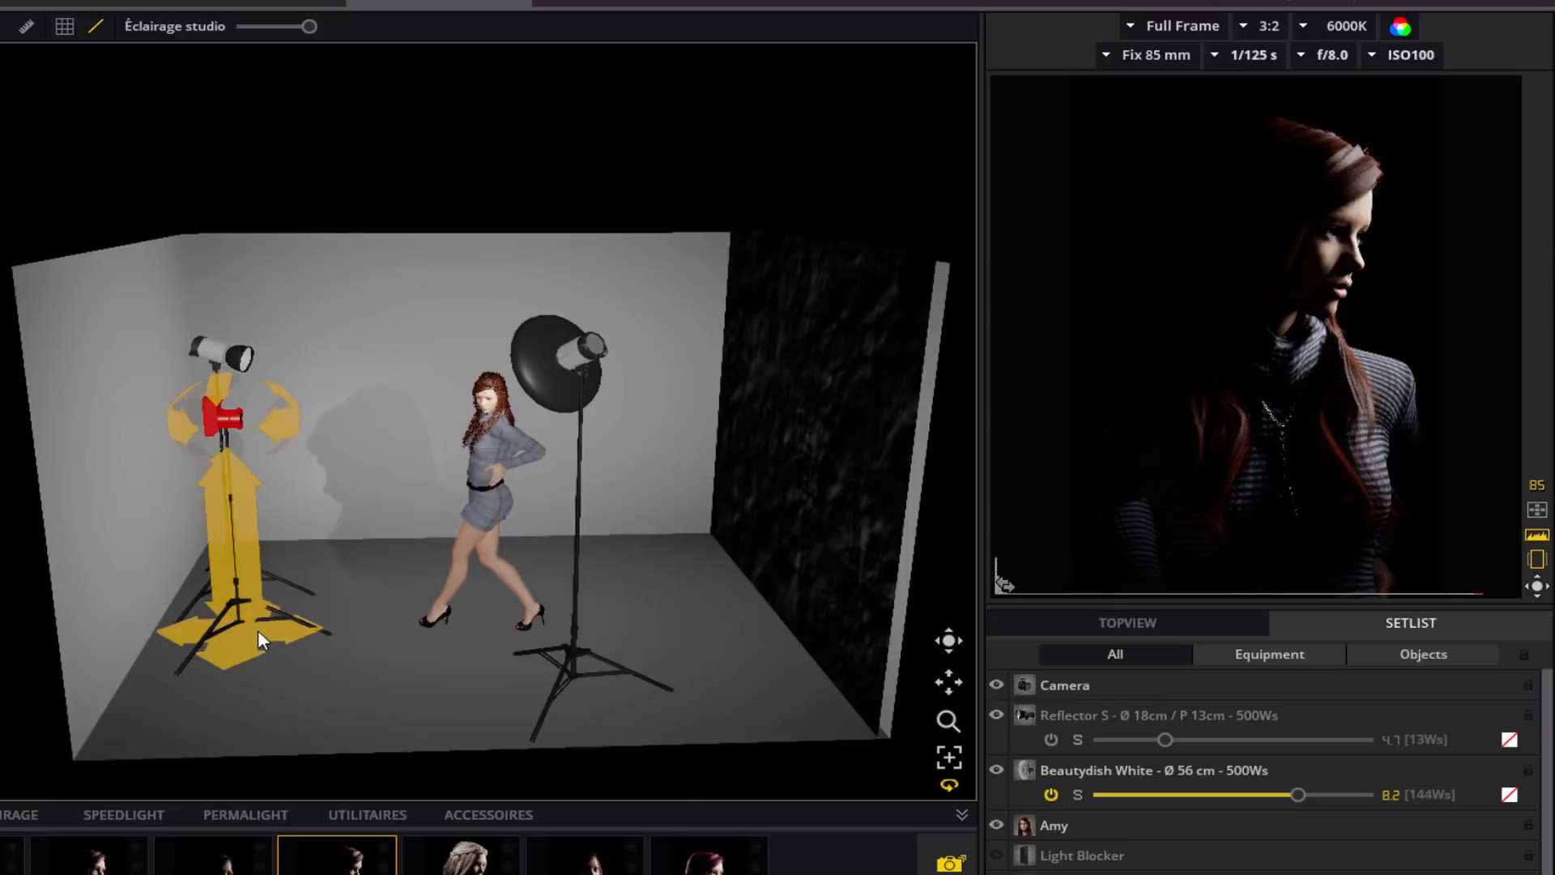
click(592, 690)
drag(591, 688, 402, 717)
drag(363, 357, 16, 348)
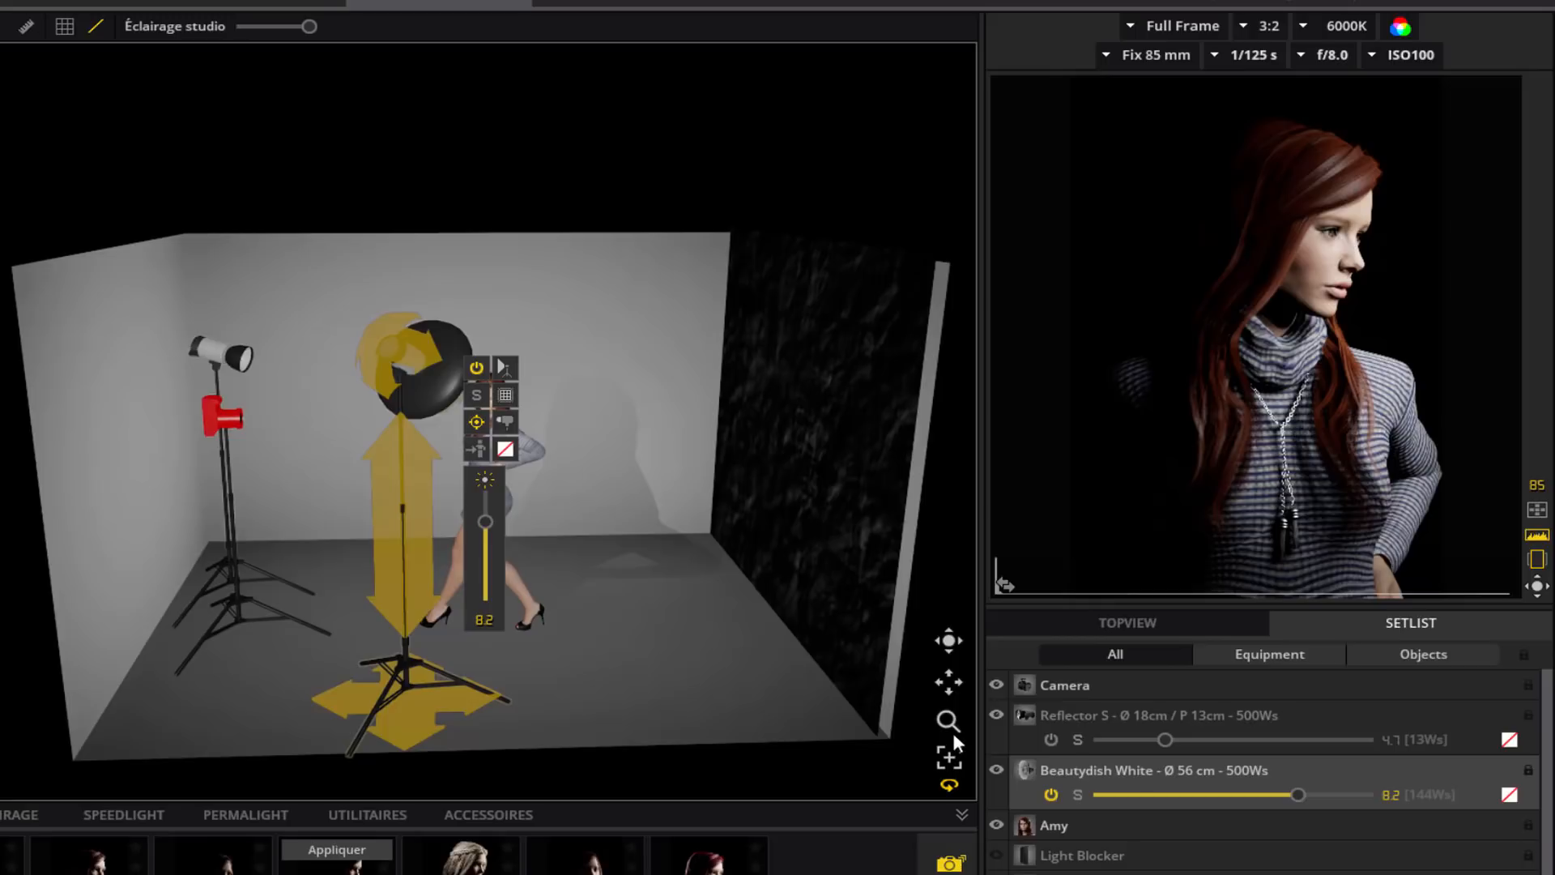
Load the saved shot with blonde Amy in white and compare it with the overhead Reflector S switched off and on
click(461, 850)
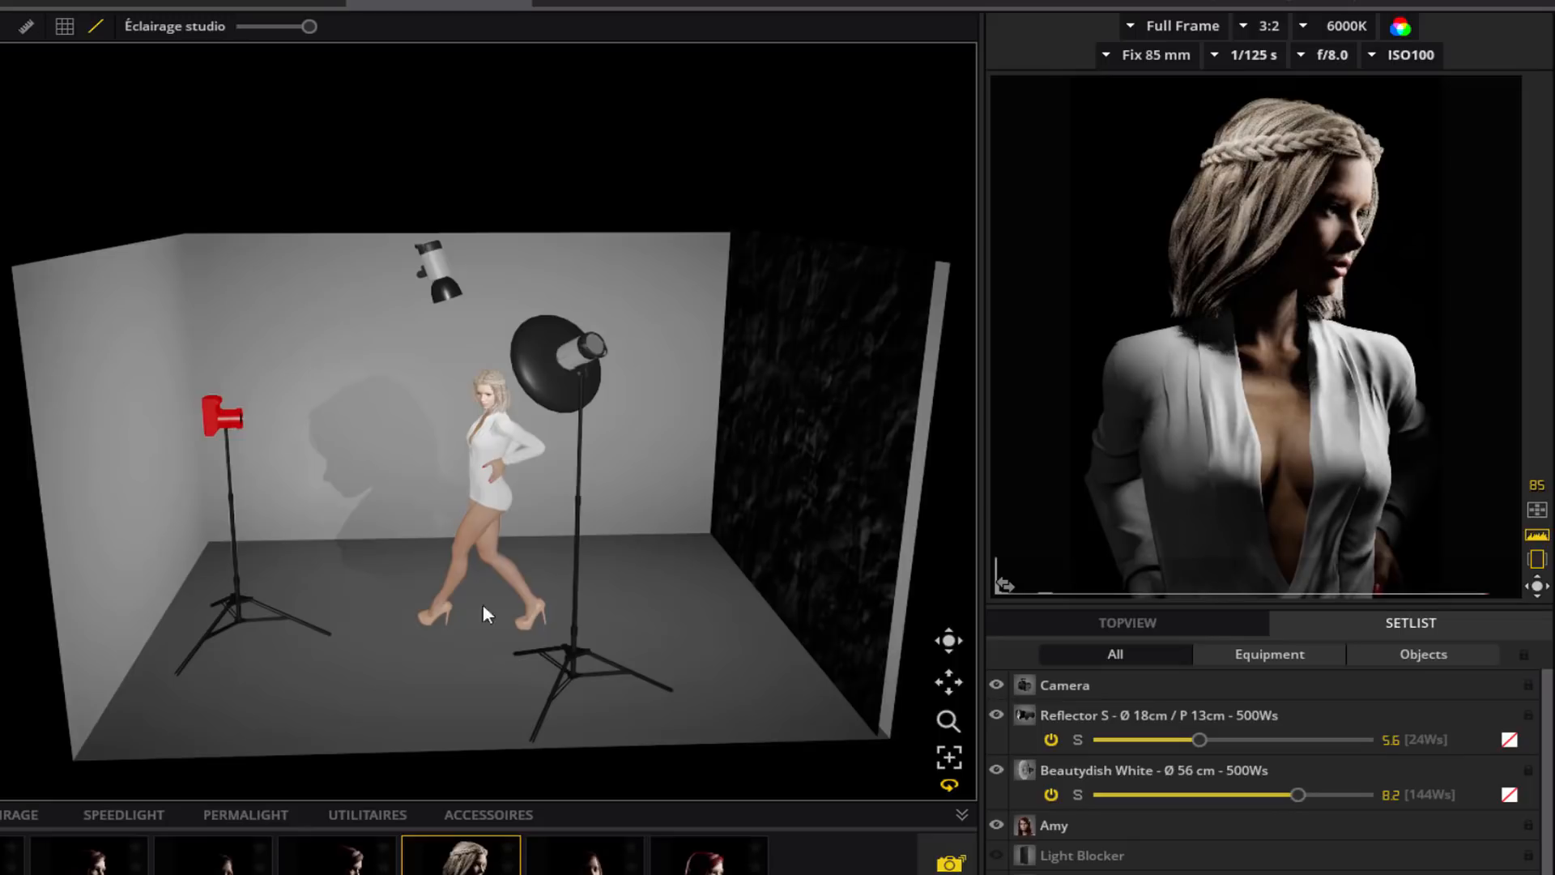
click(426, 261)
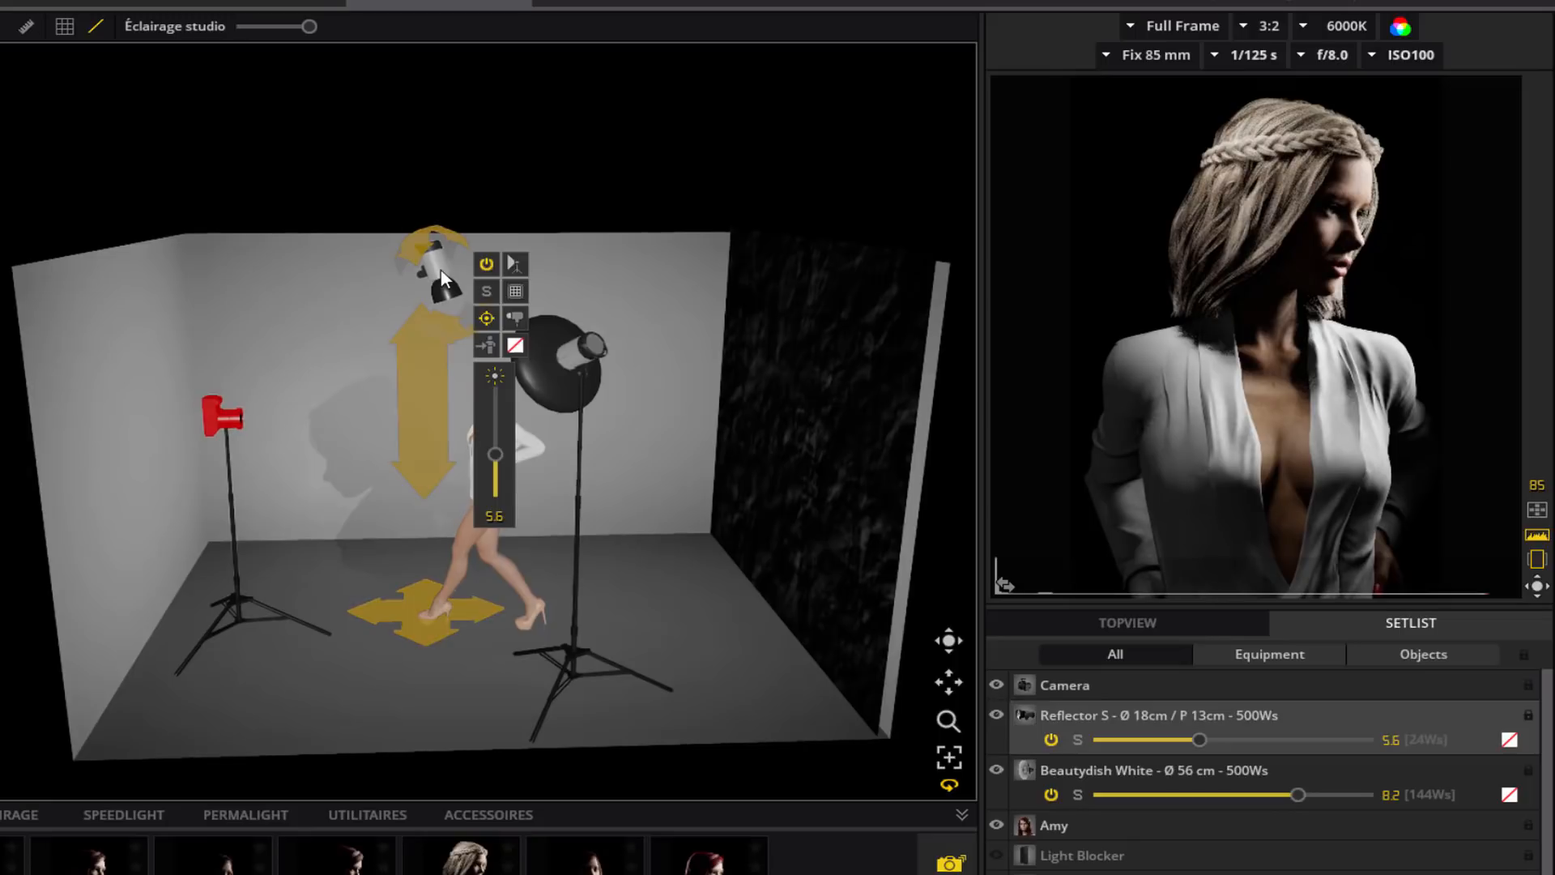
click(486, 264)
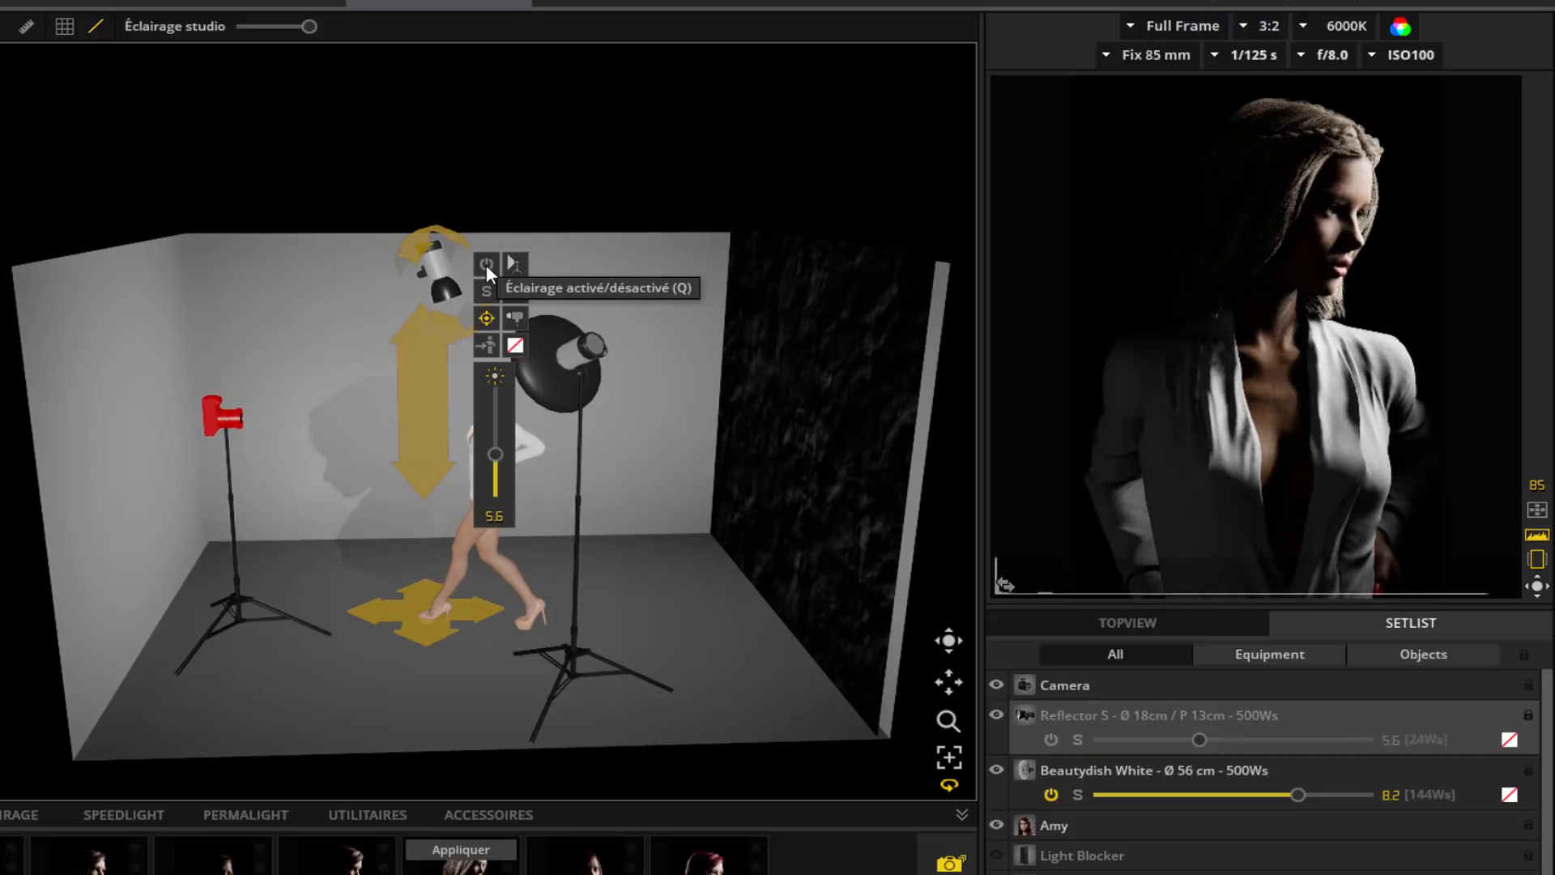
click(486, 264)
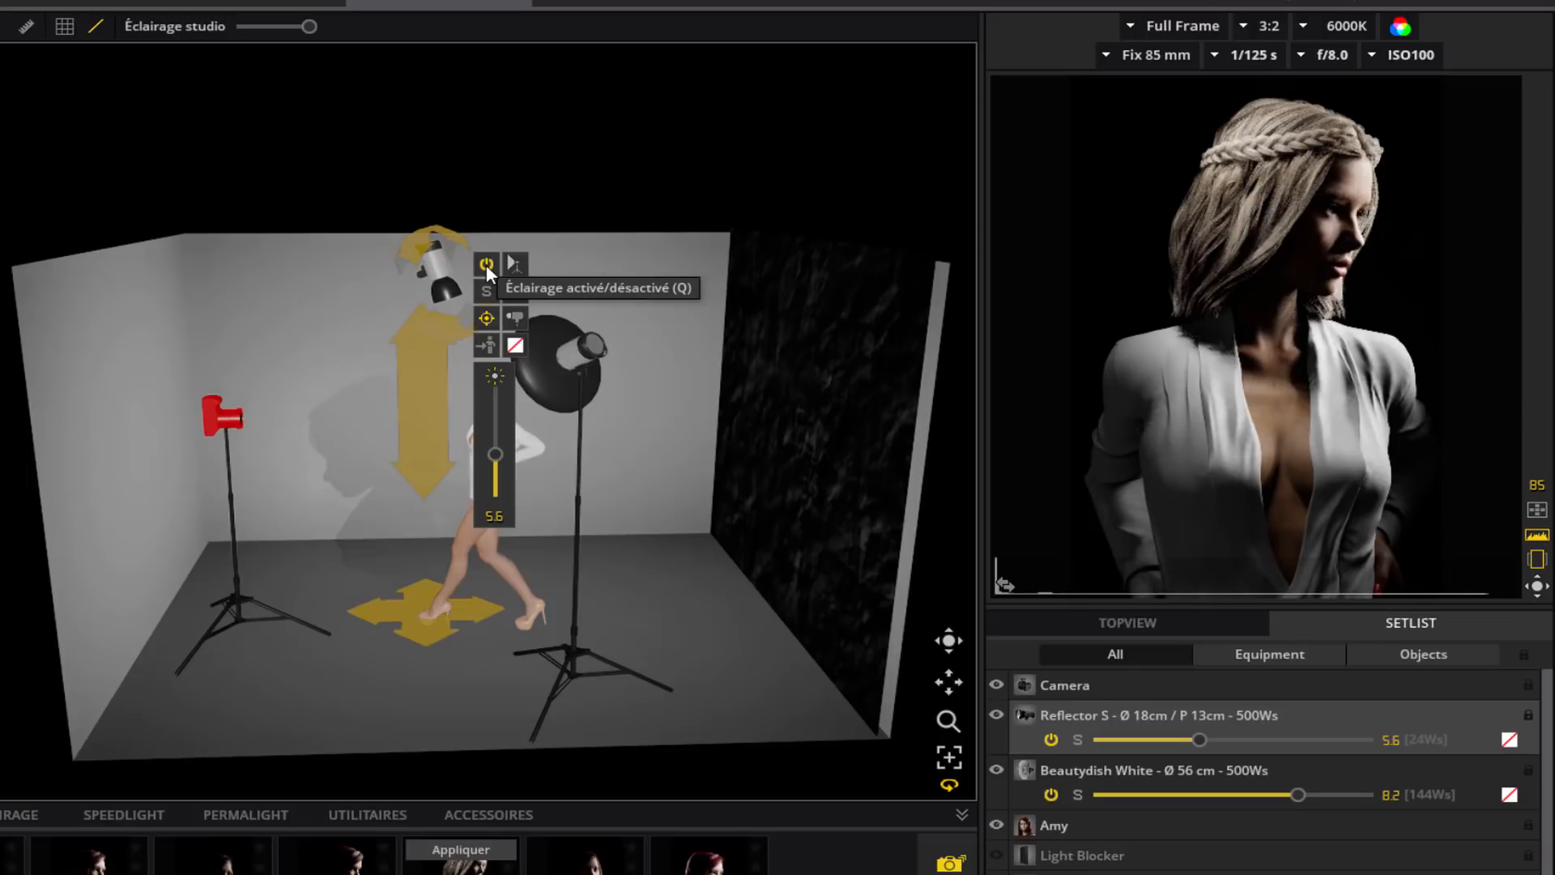
drag(729, 576, 797, 576)
click(762, 594)
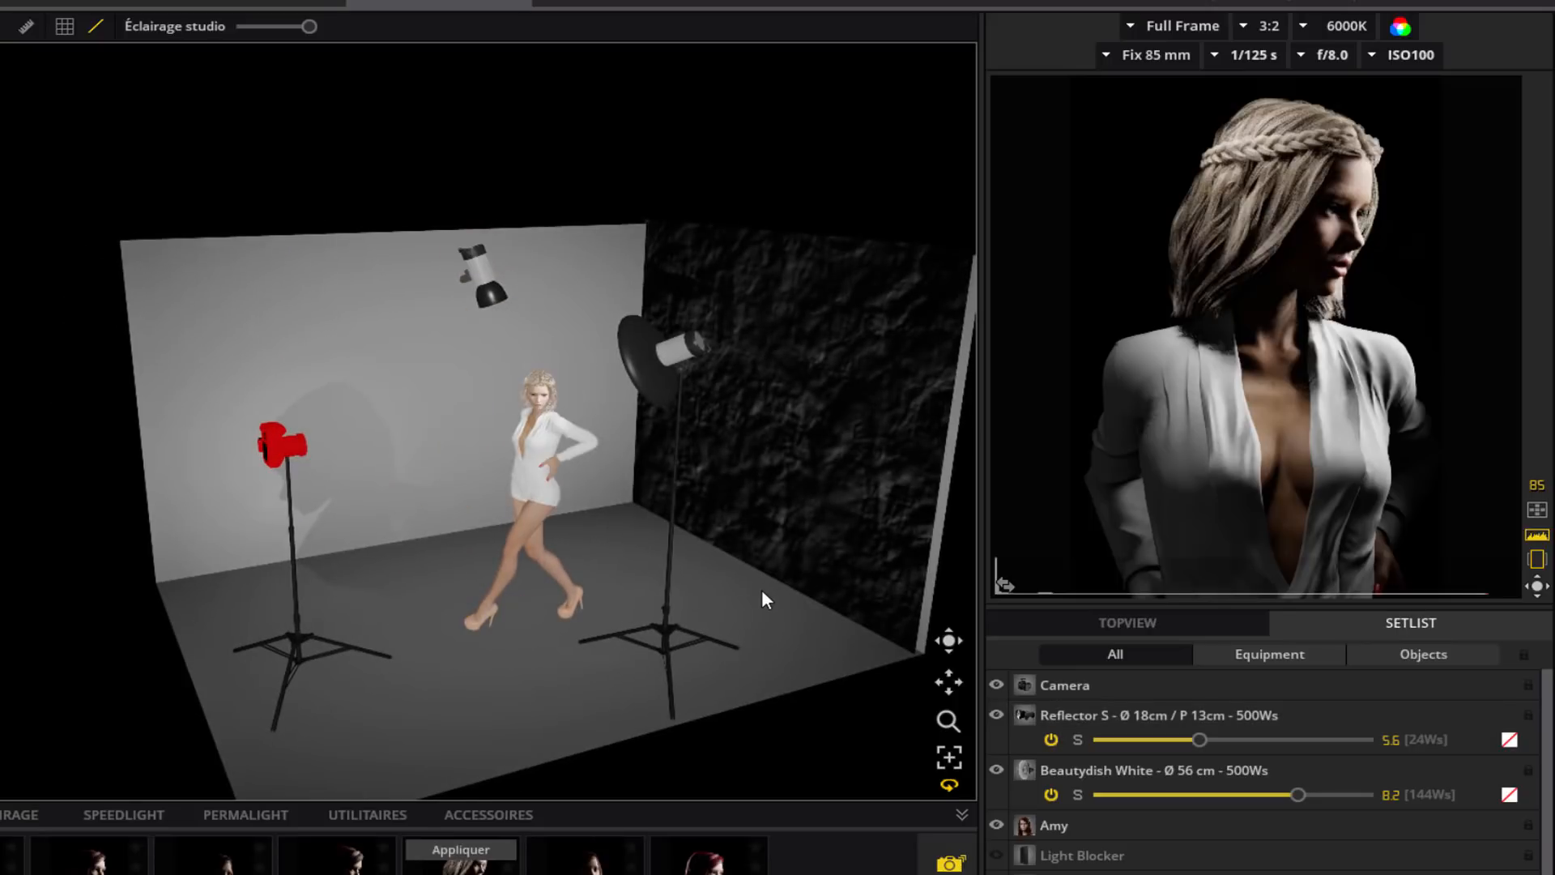
drag(478, 708, 623, 669)
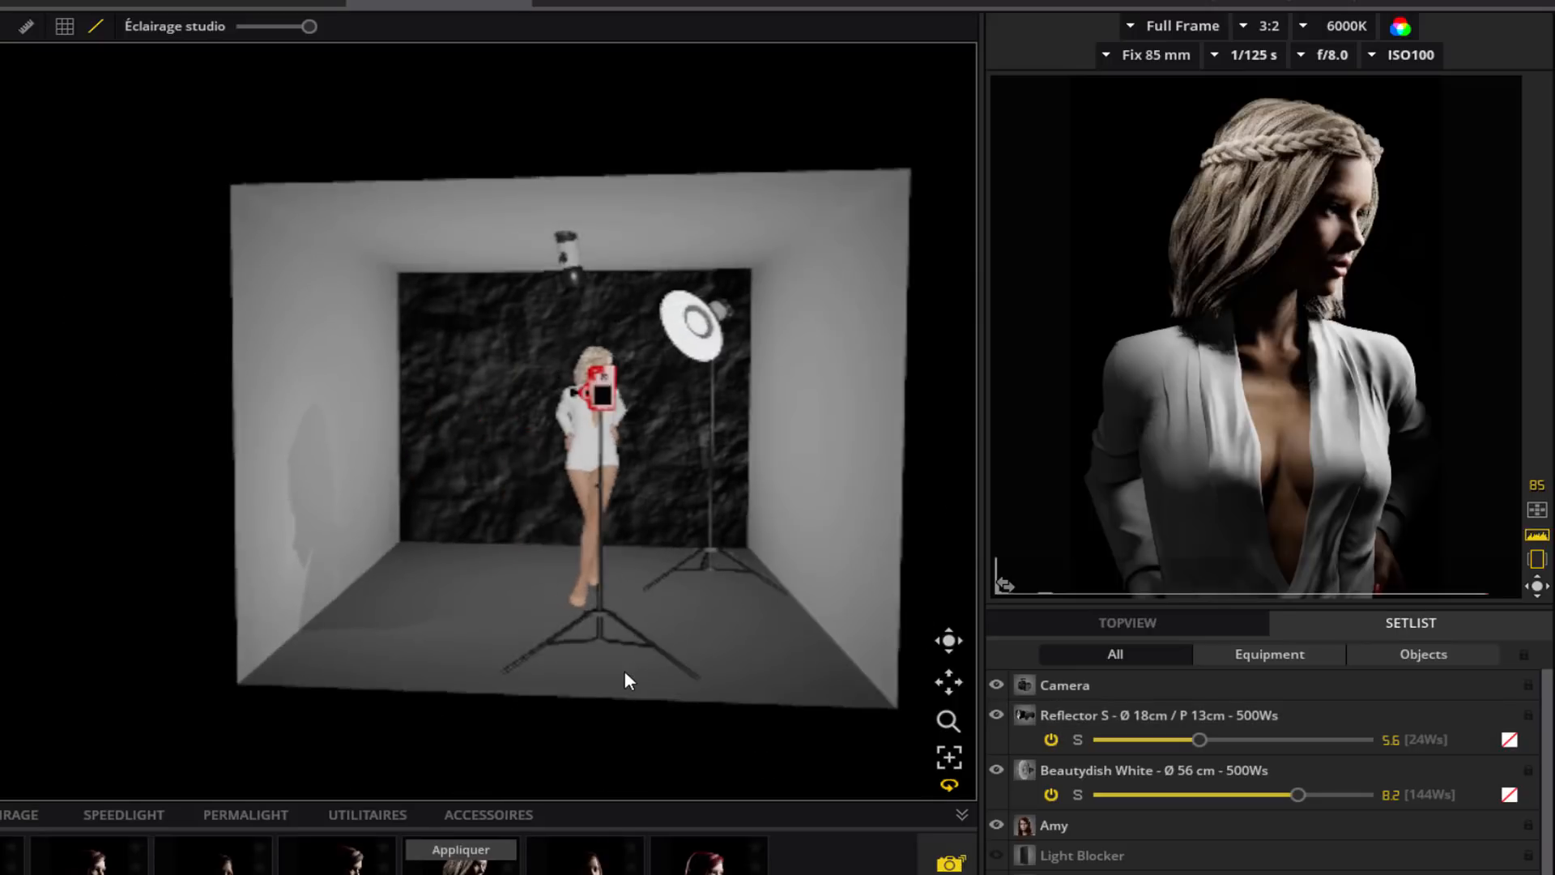
click(624, 669)
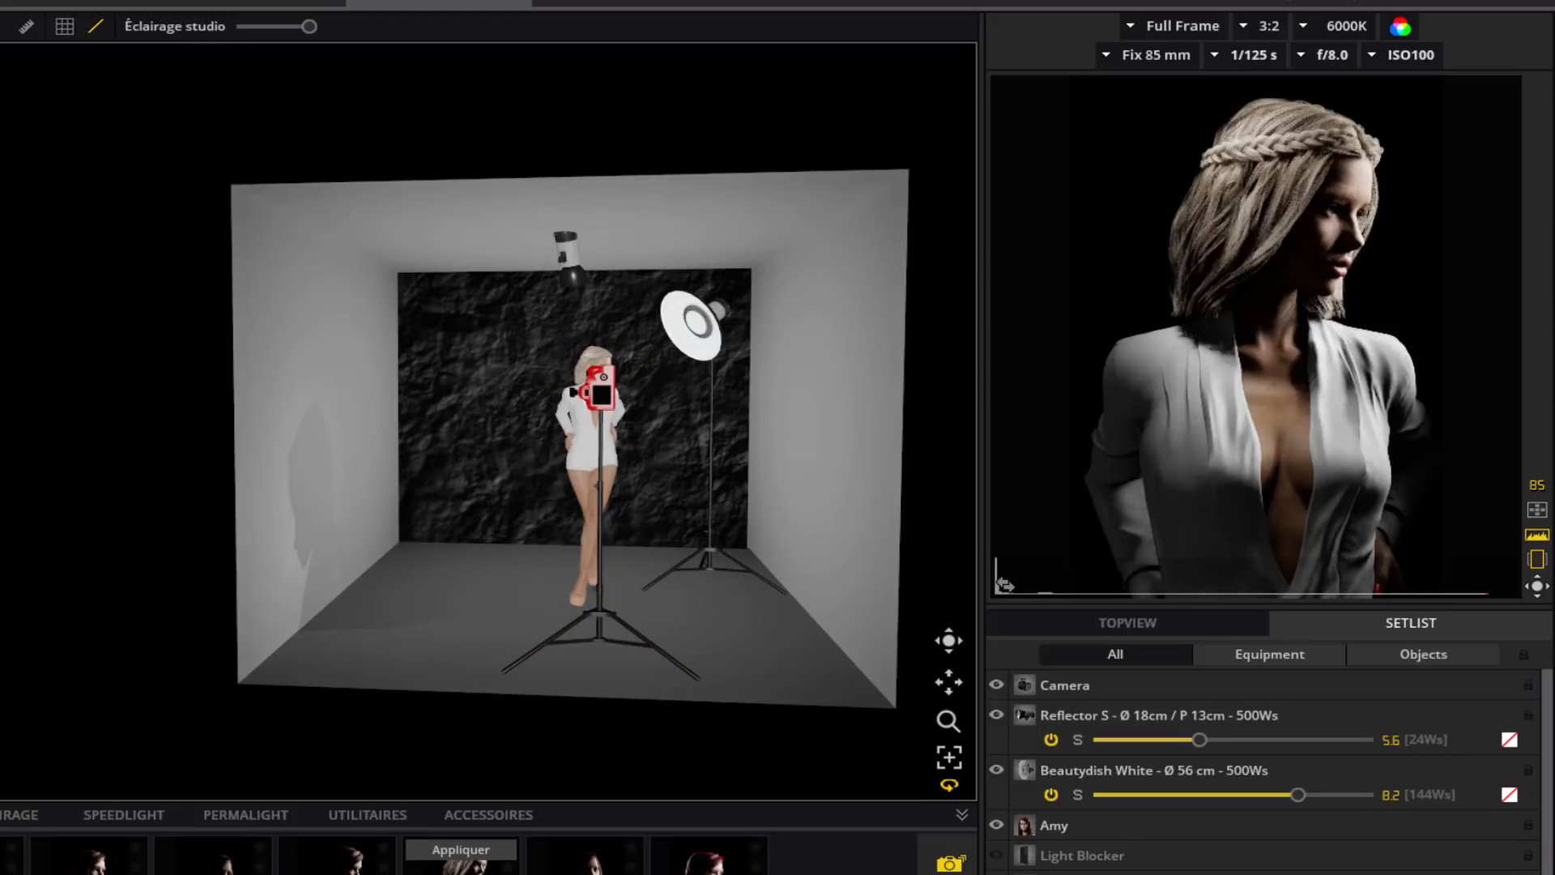
Load the saved shot of Amy with her hand on her chest and show the hidden Reflector S in front of her
click(584, 867)
click(584, 850)
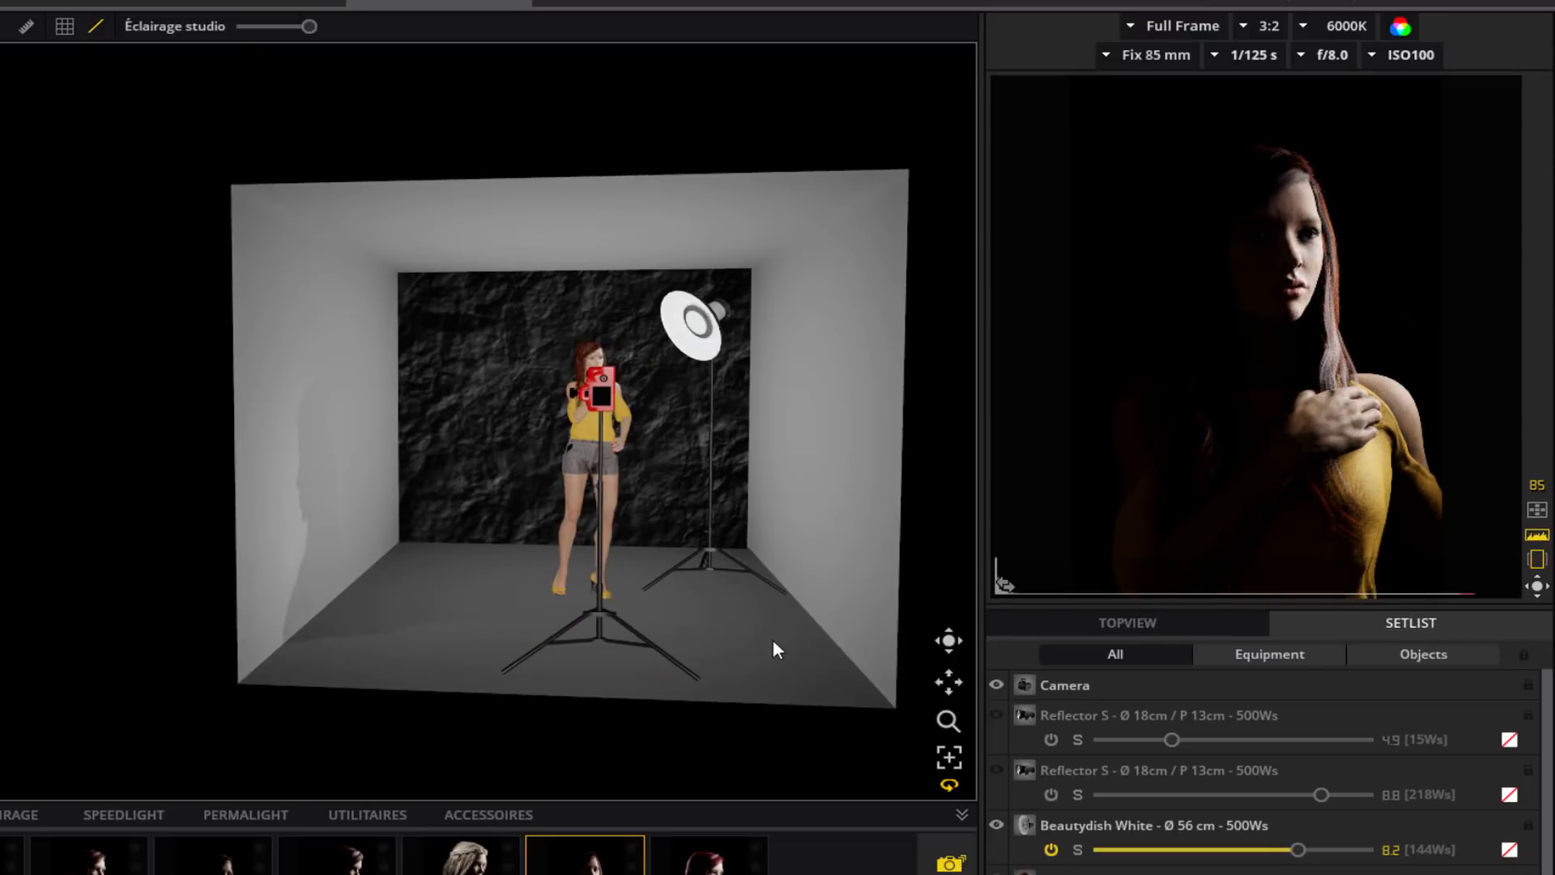
drag(760, 618, 736, 639)
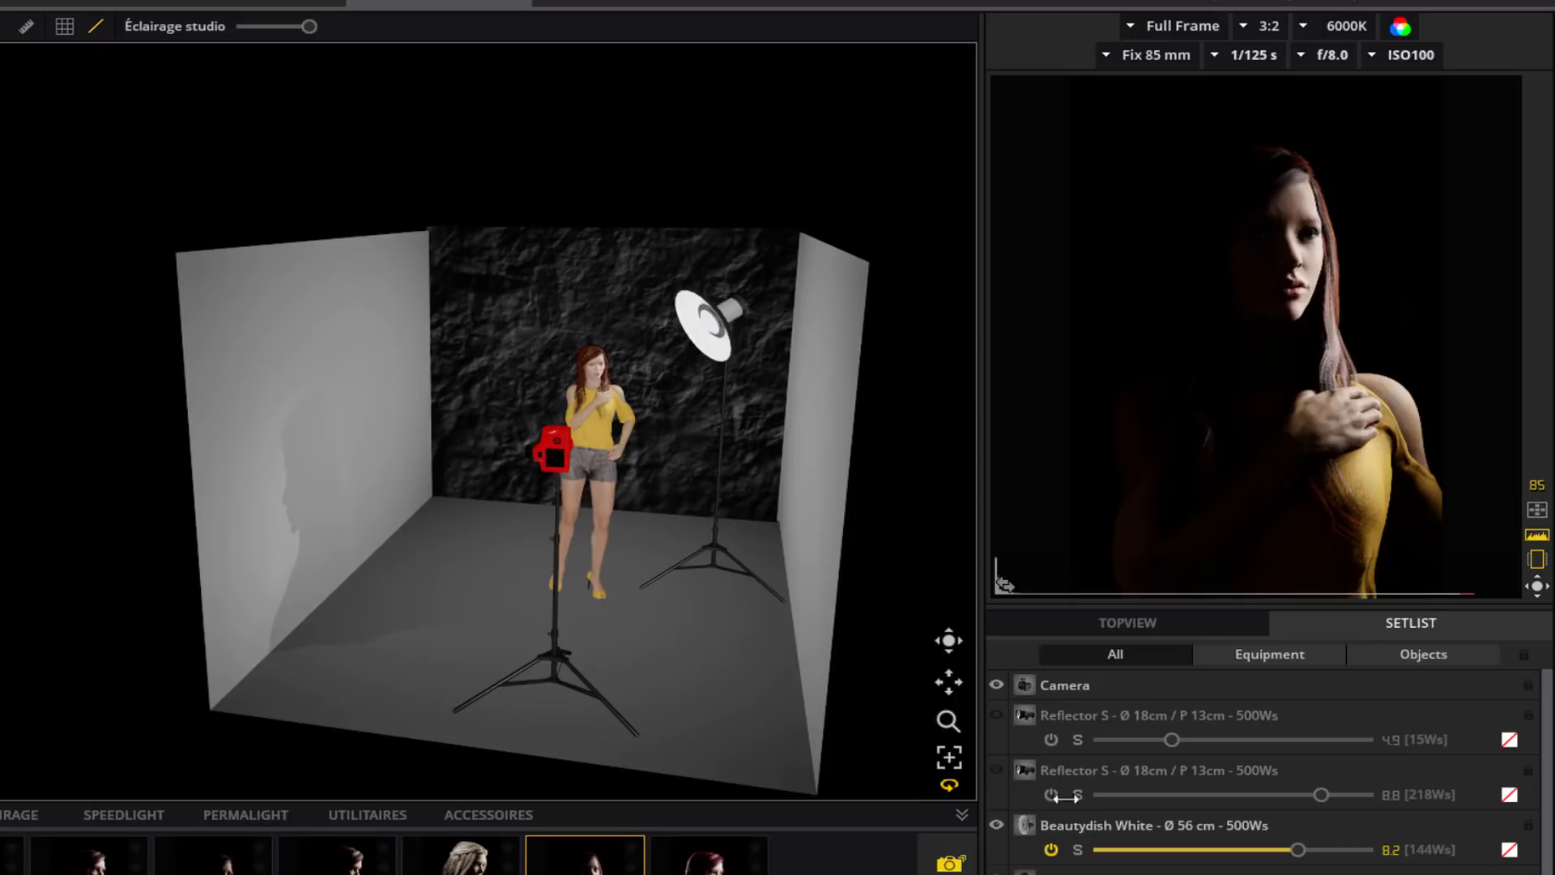
click(997, 715)
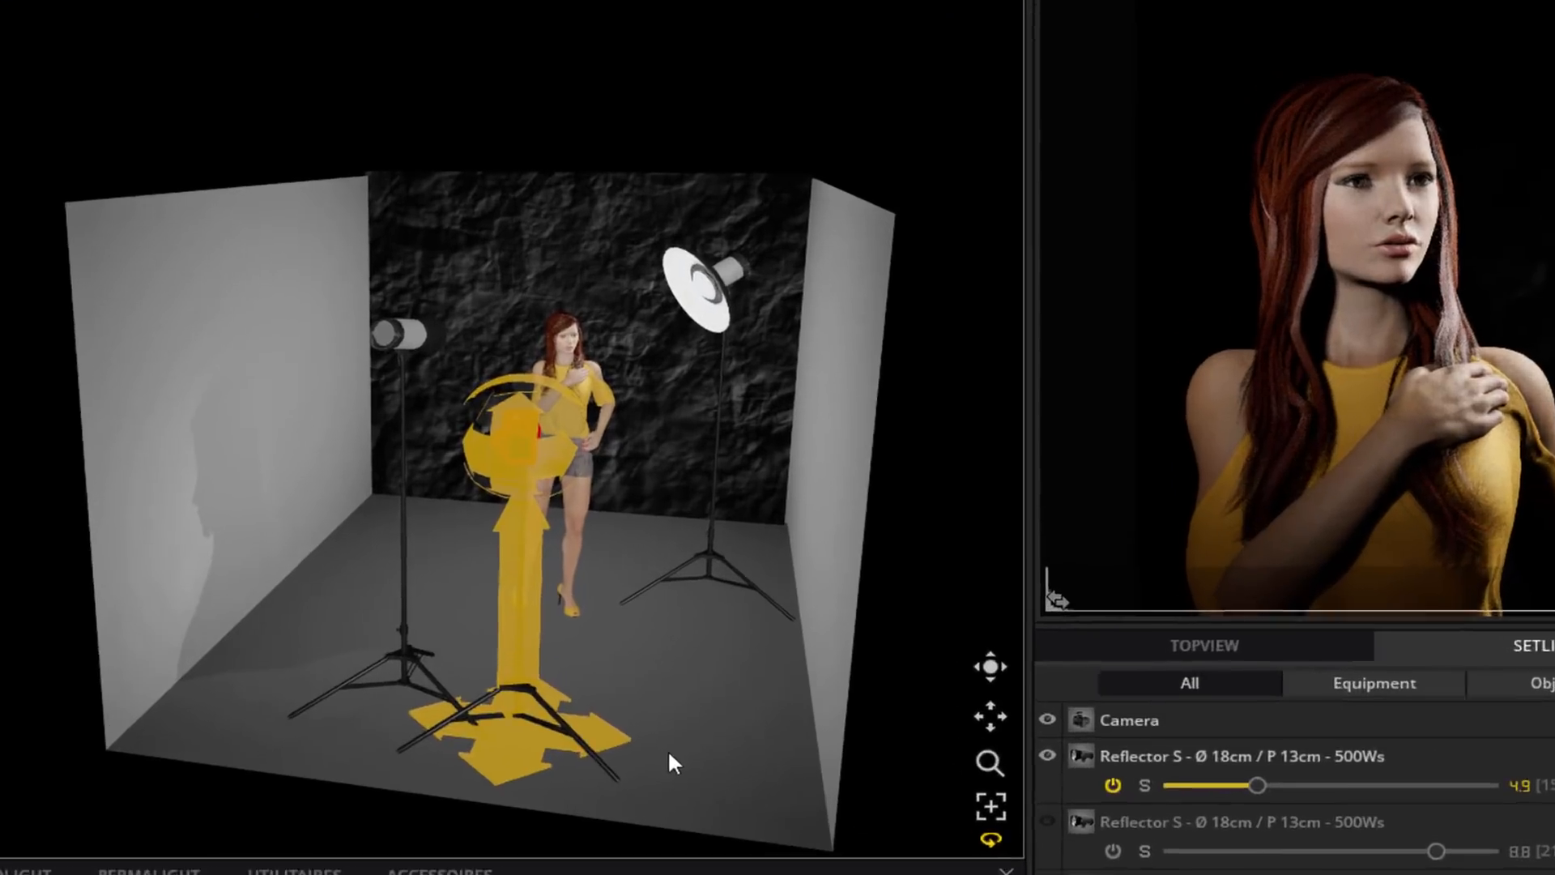
Select the front Reflector S and check its grid variants
drag(682, 713, 865, 723)
click(494, 785)
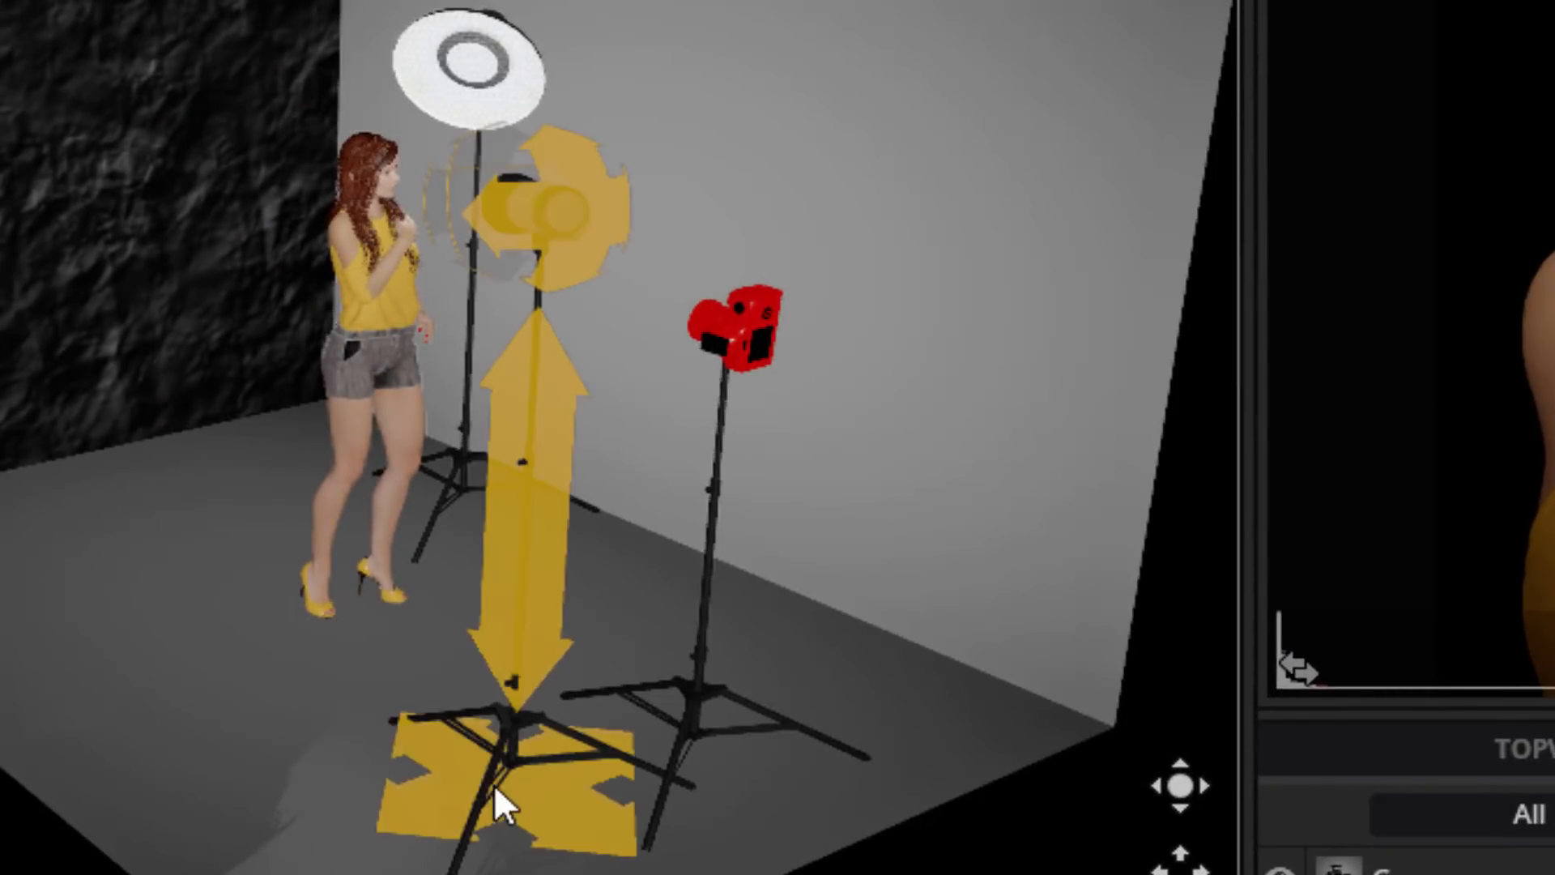
click(797, 272)
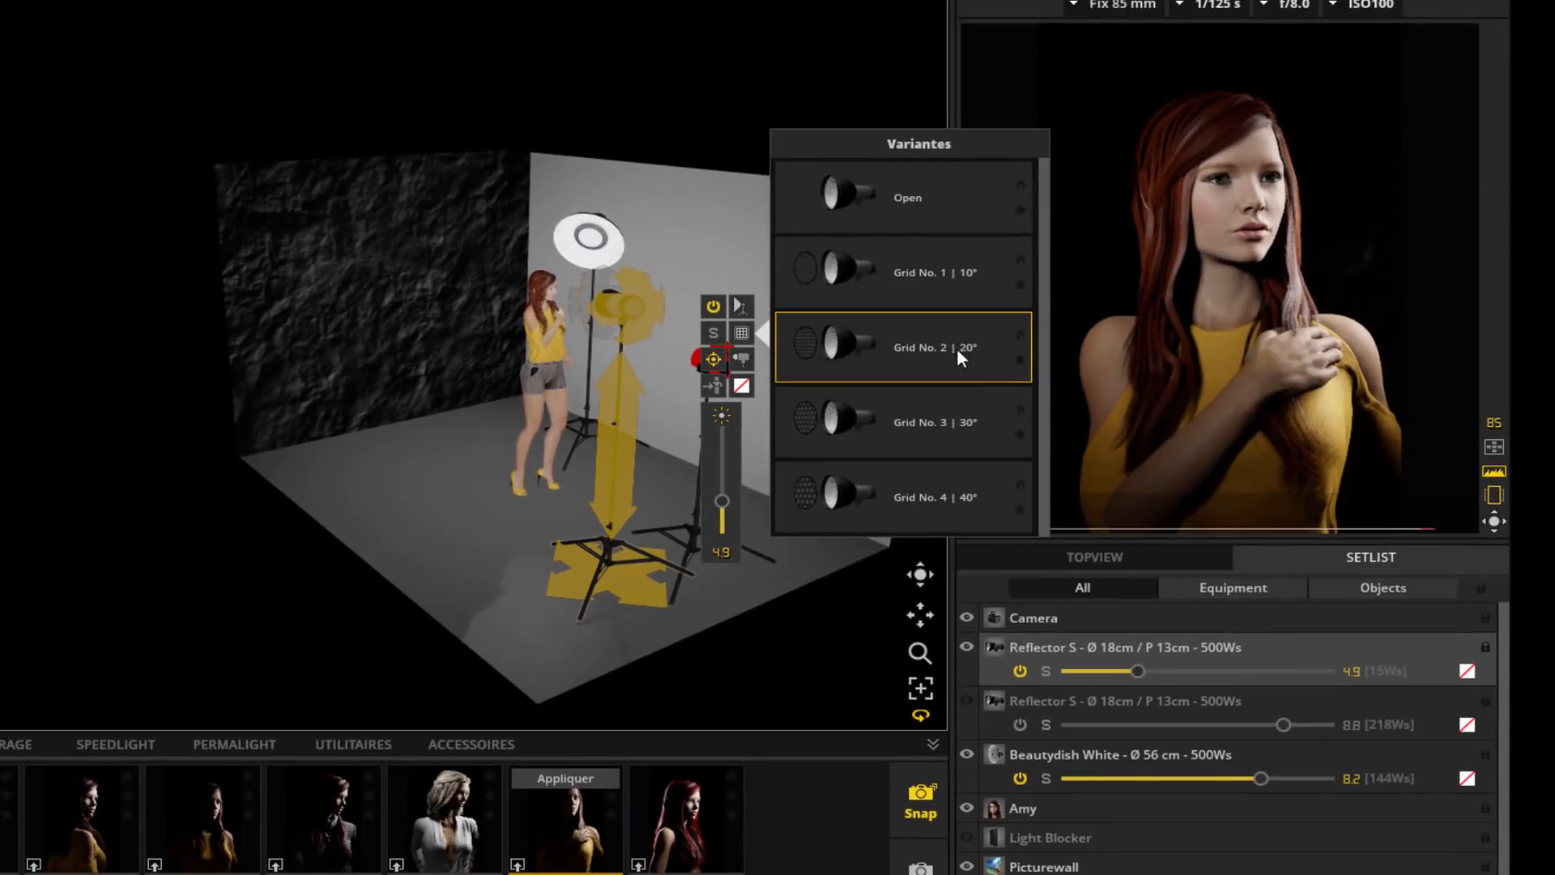
click(382, 522)
click(412, 511)
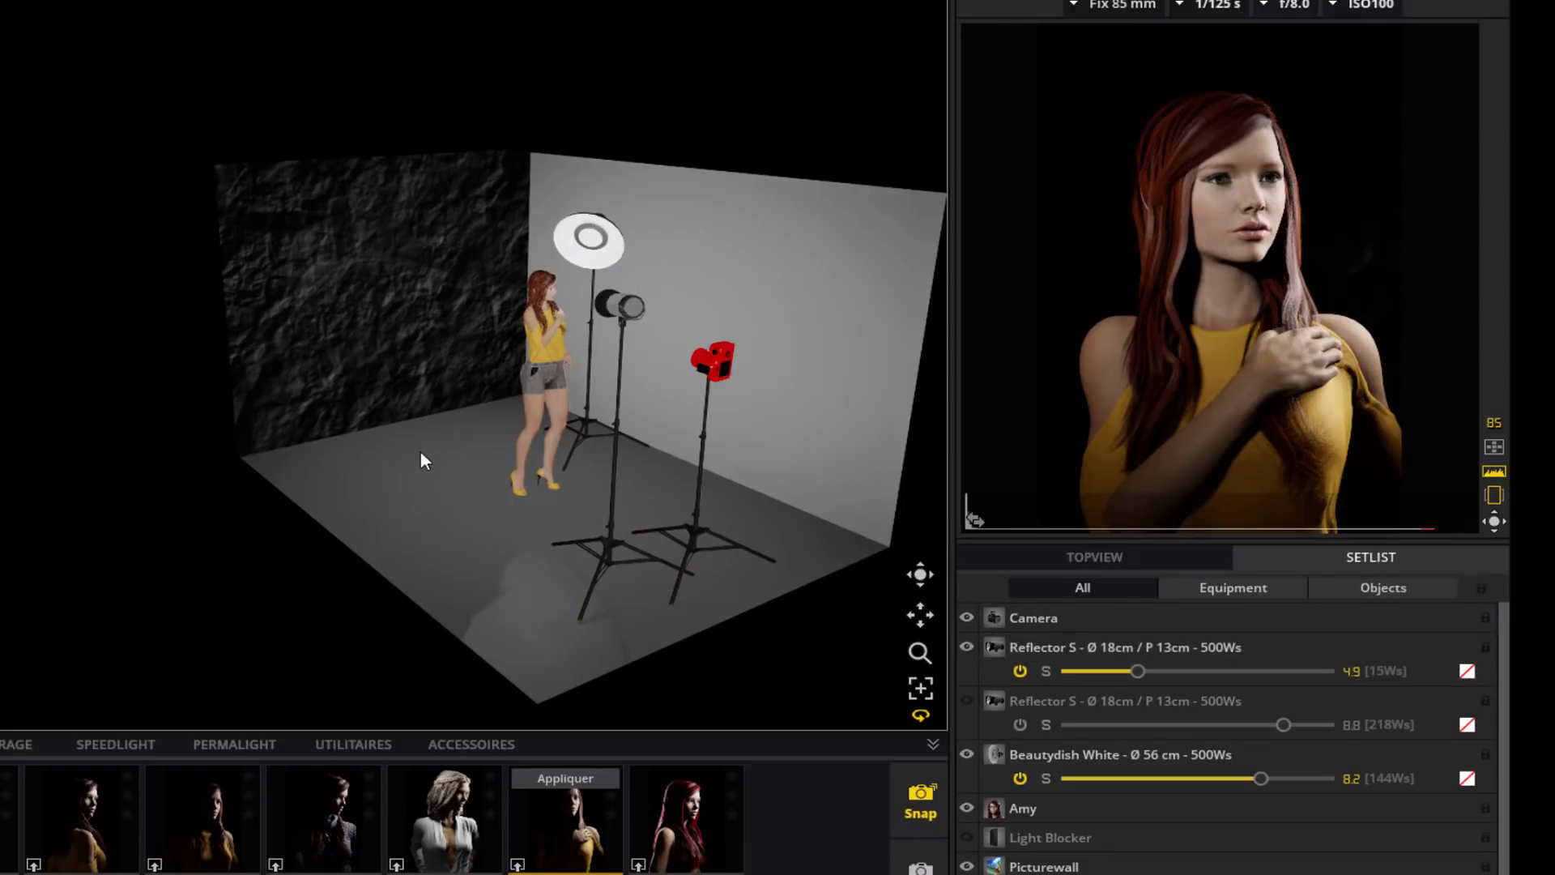
Try the front Reflector S at power 4.6, and set it to 5.0
drag(420, 452, 380, 450)
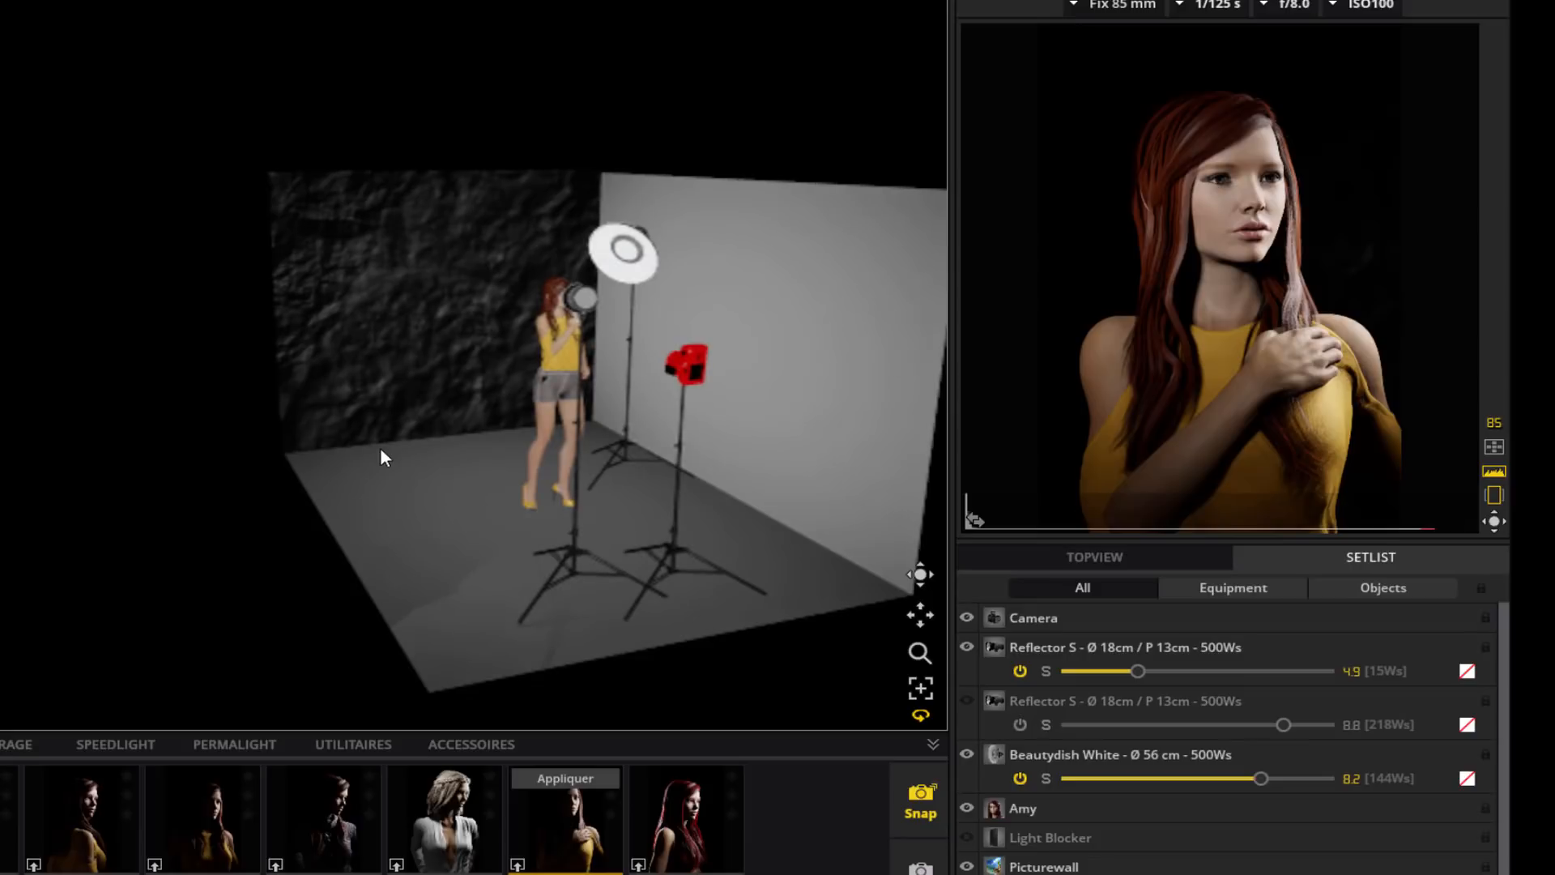
click(585, 378)
mouse_move(694, 494)
mouse_down()
mouse_move(694, 444)
mouse_move(686, 501)
mouse_up()
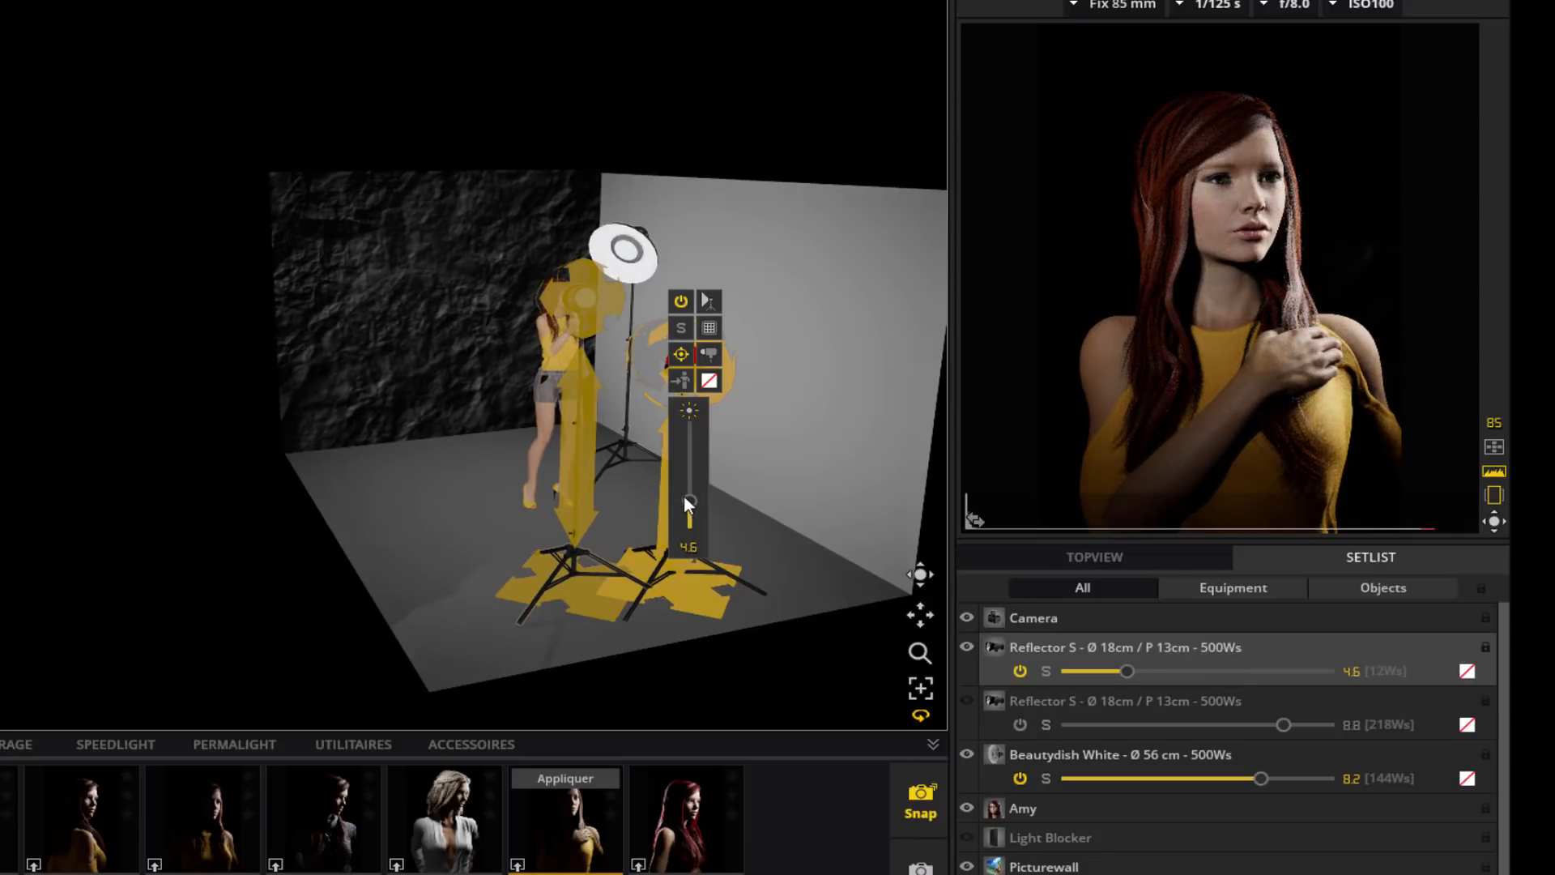
drag(693, 497, 694, 491)
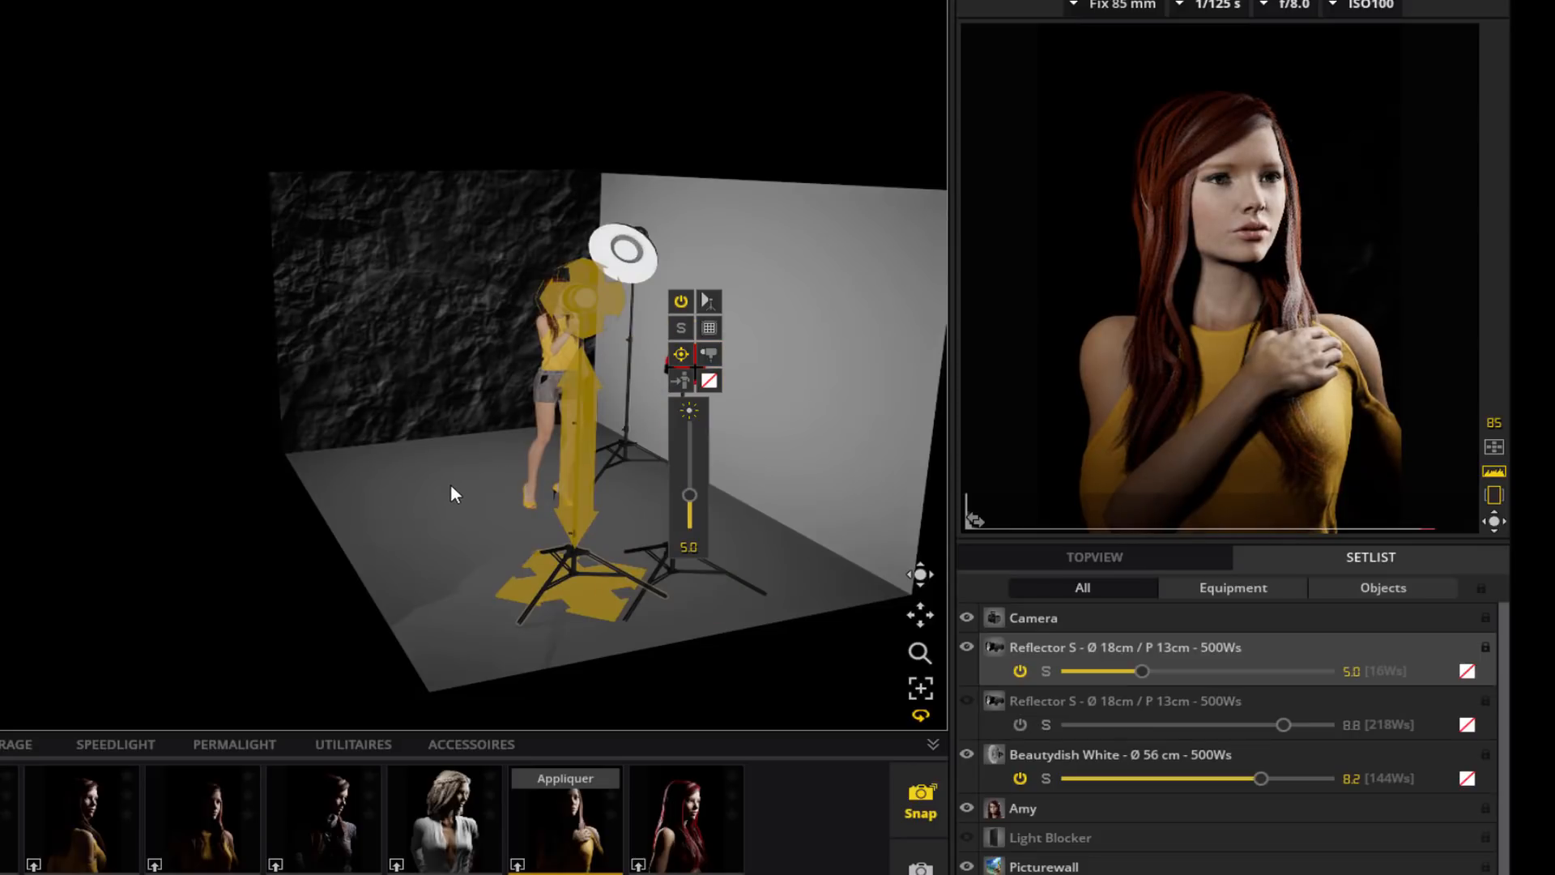
Show the second Reflector S behind Amy near the rock wall and select it
drag(450, 485, 518, 504)
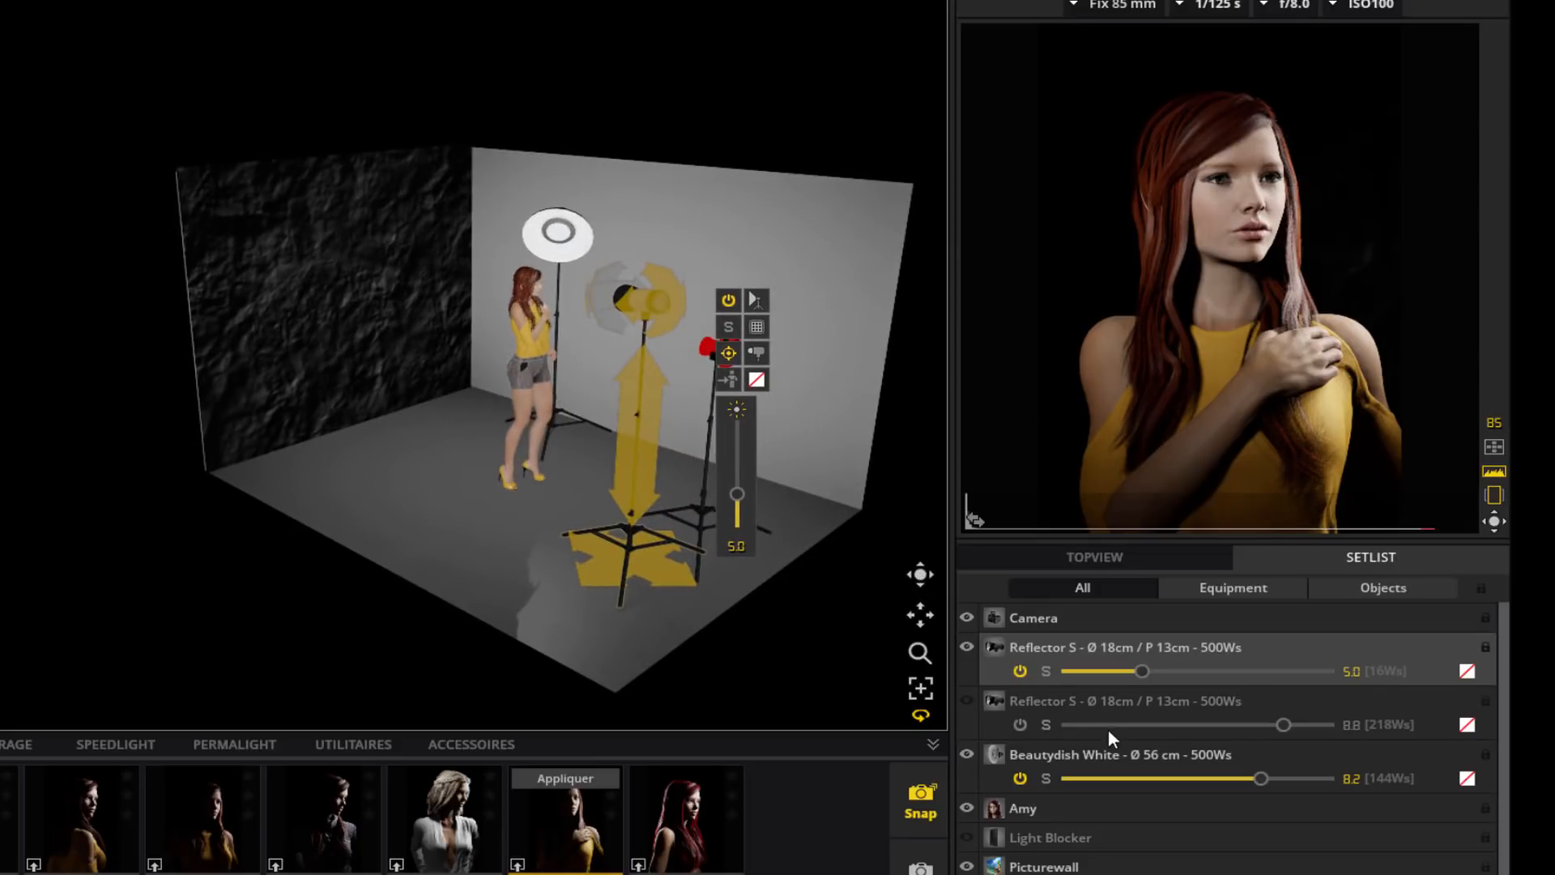
click(969, 702)
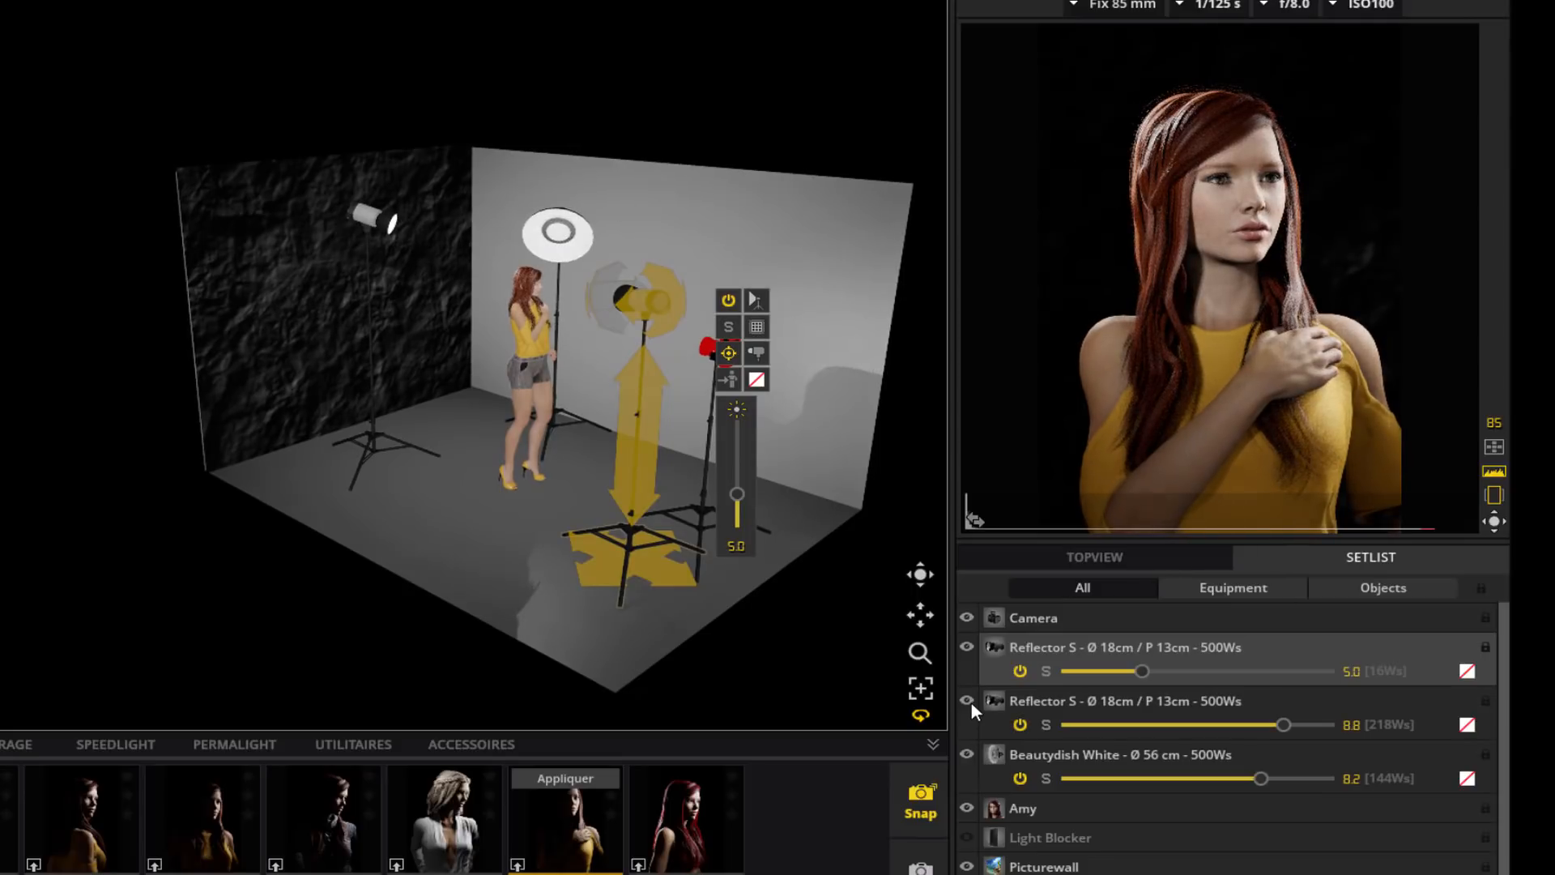
click(371, 454)
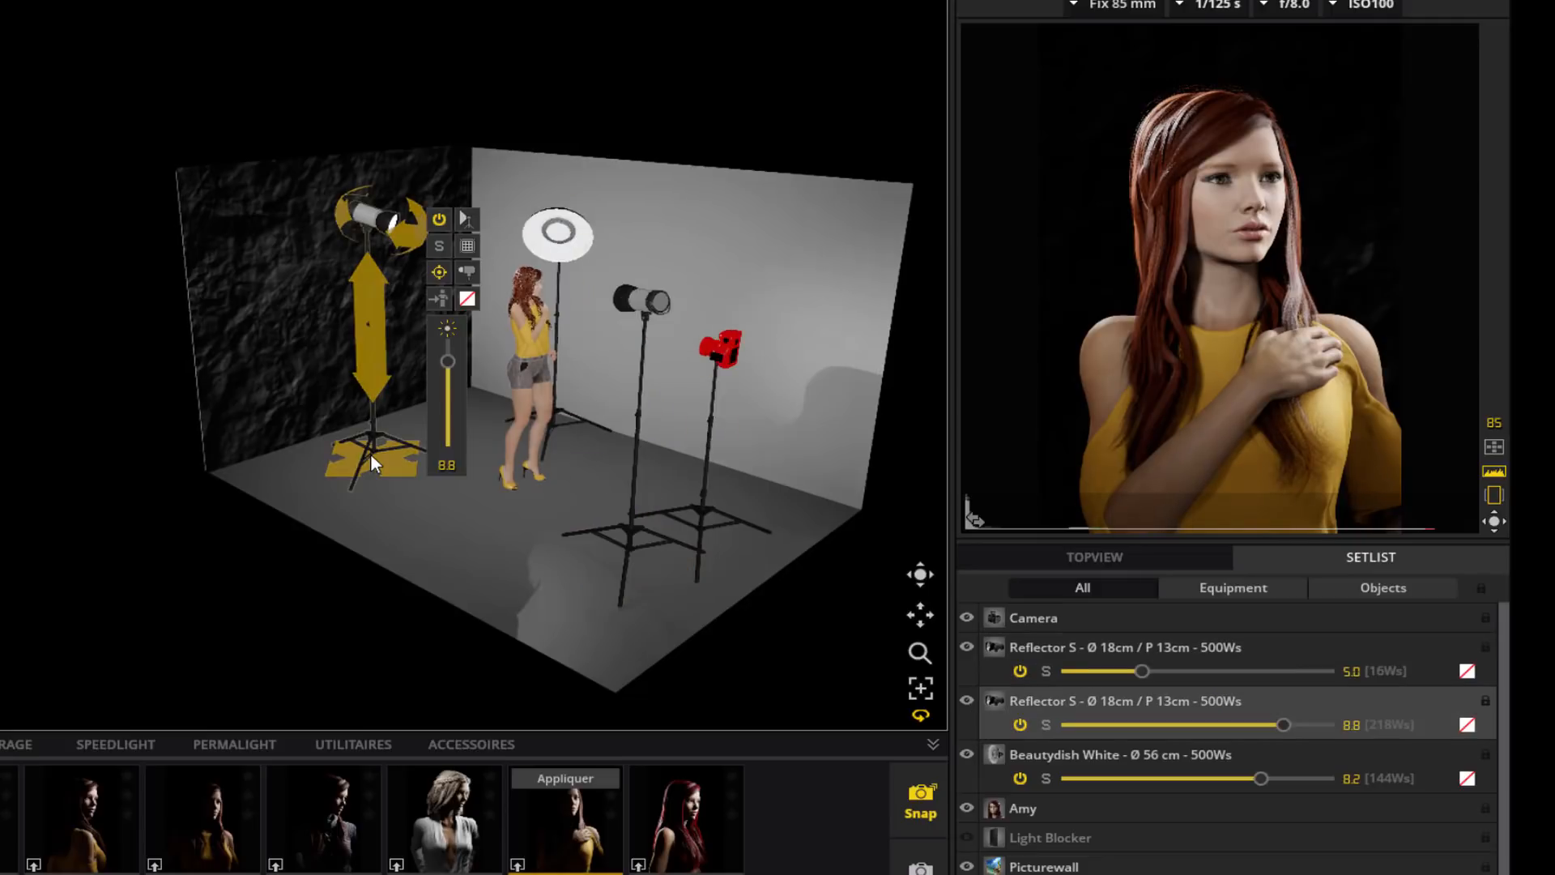
Check the grid variants of the rear Reflector S and view Amy's portrait enlarged
click(465, 248)
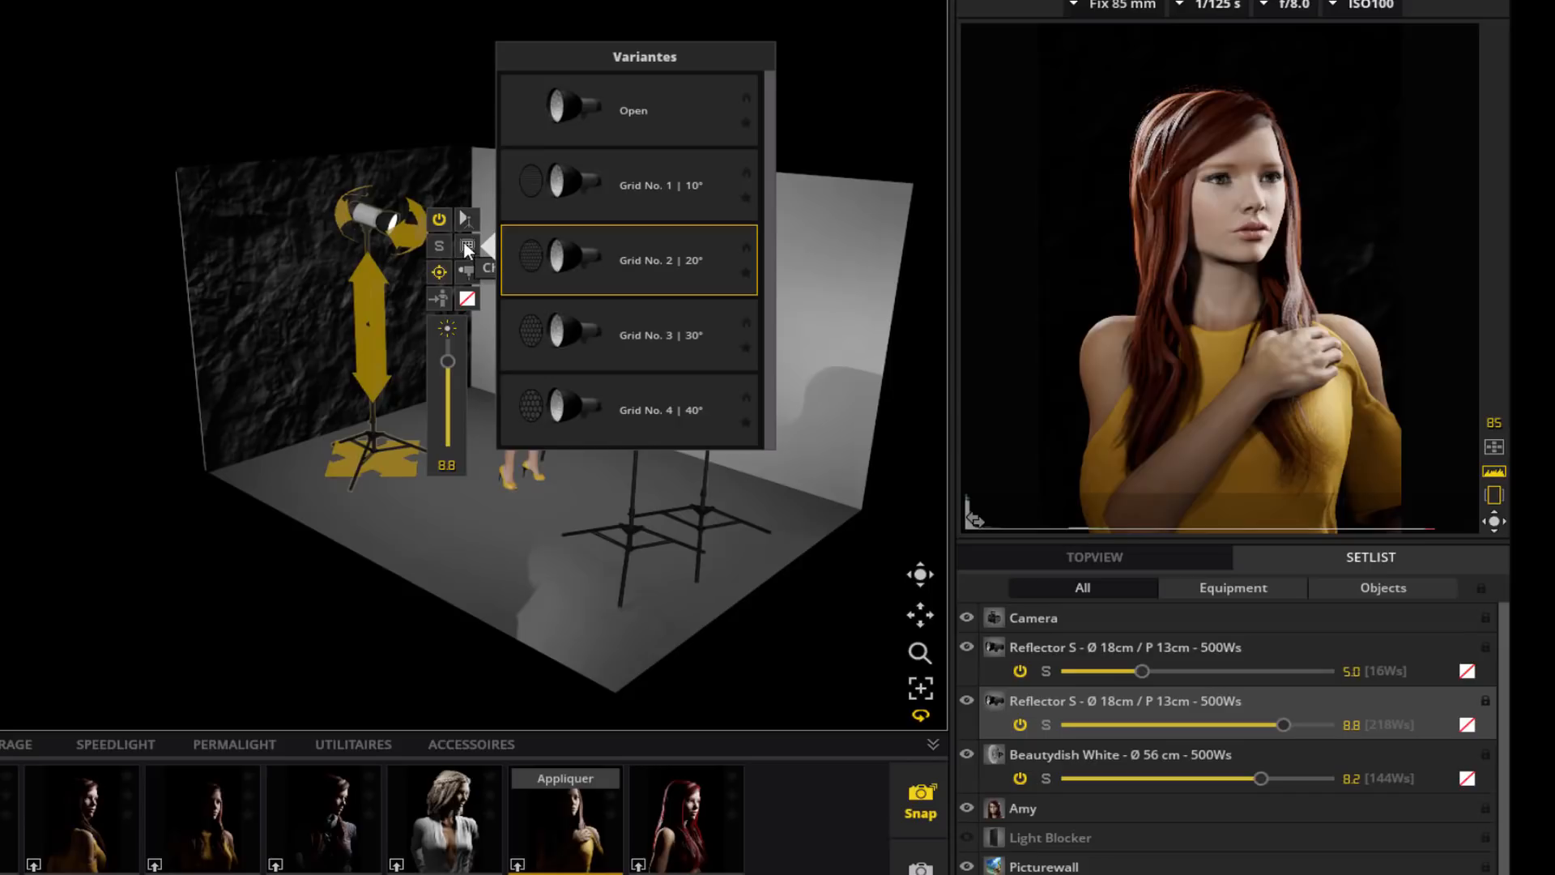
mouse_move(432, 524)
right_down()
mouse_move(489, 523)
mouse_move(453, 536)
mouse_move(408, 516)
mouse_move(420, 511)
right_up()
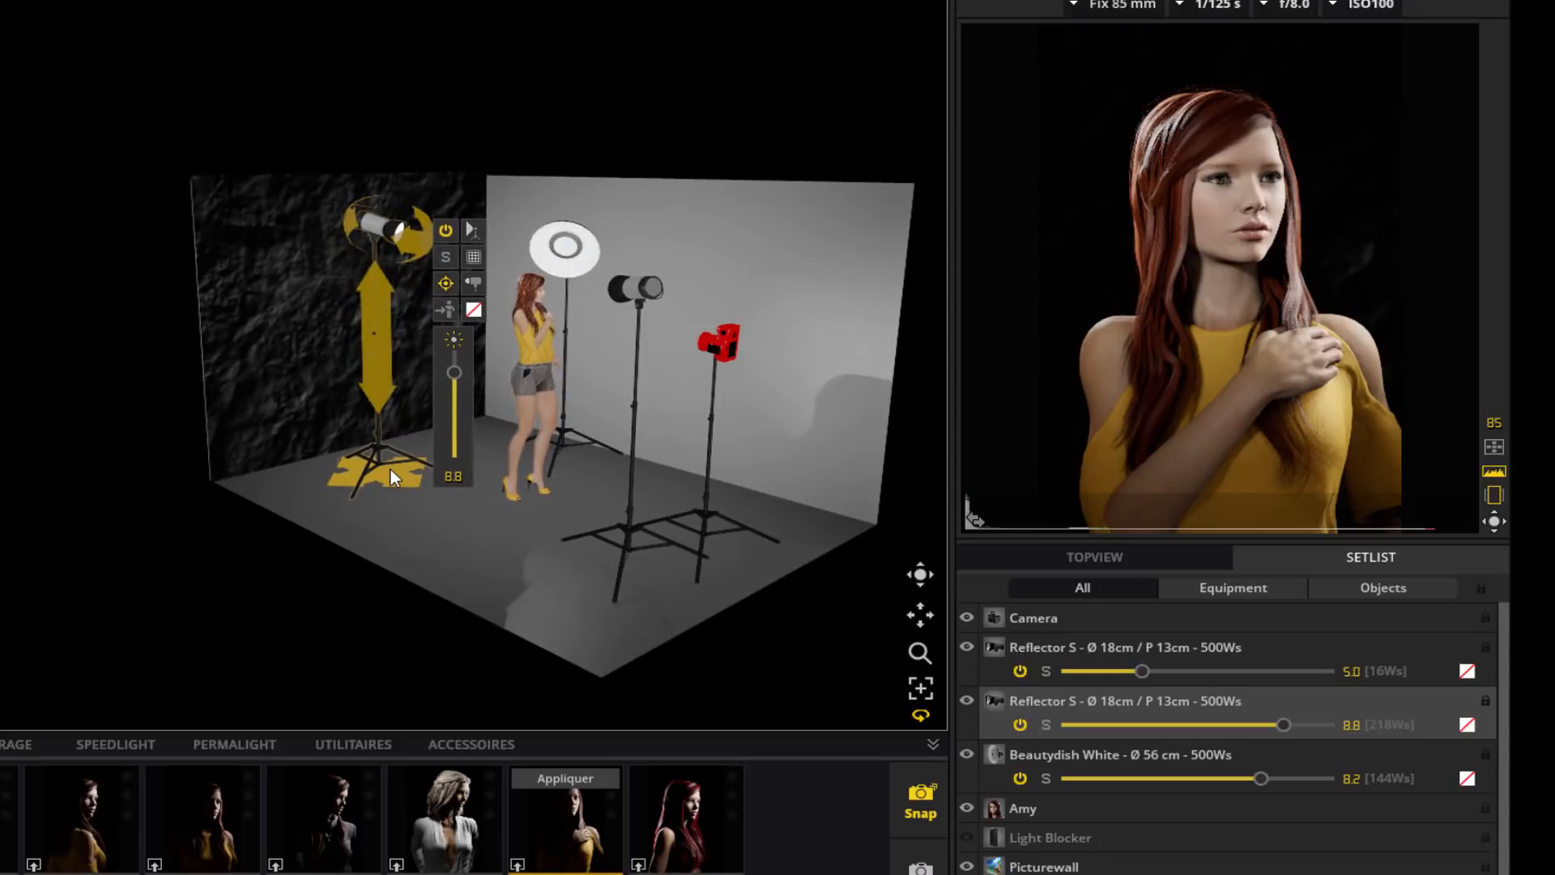
right_drag(400, 549, 604, 598)
key(space)
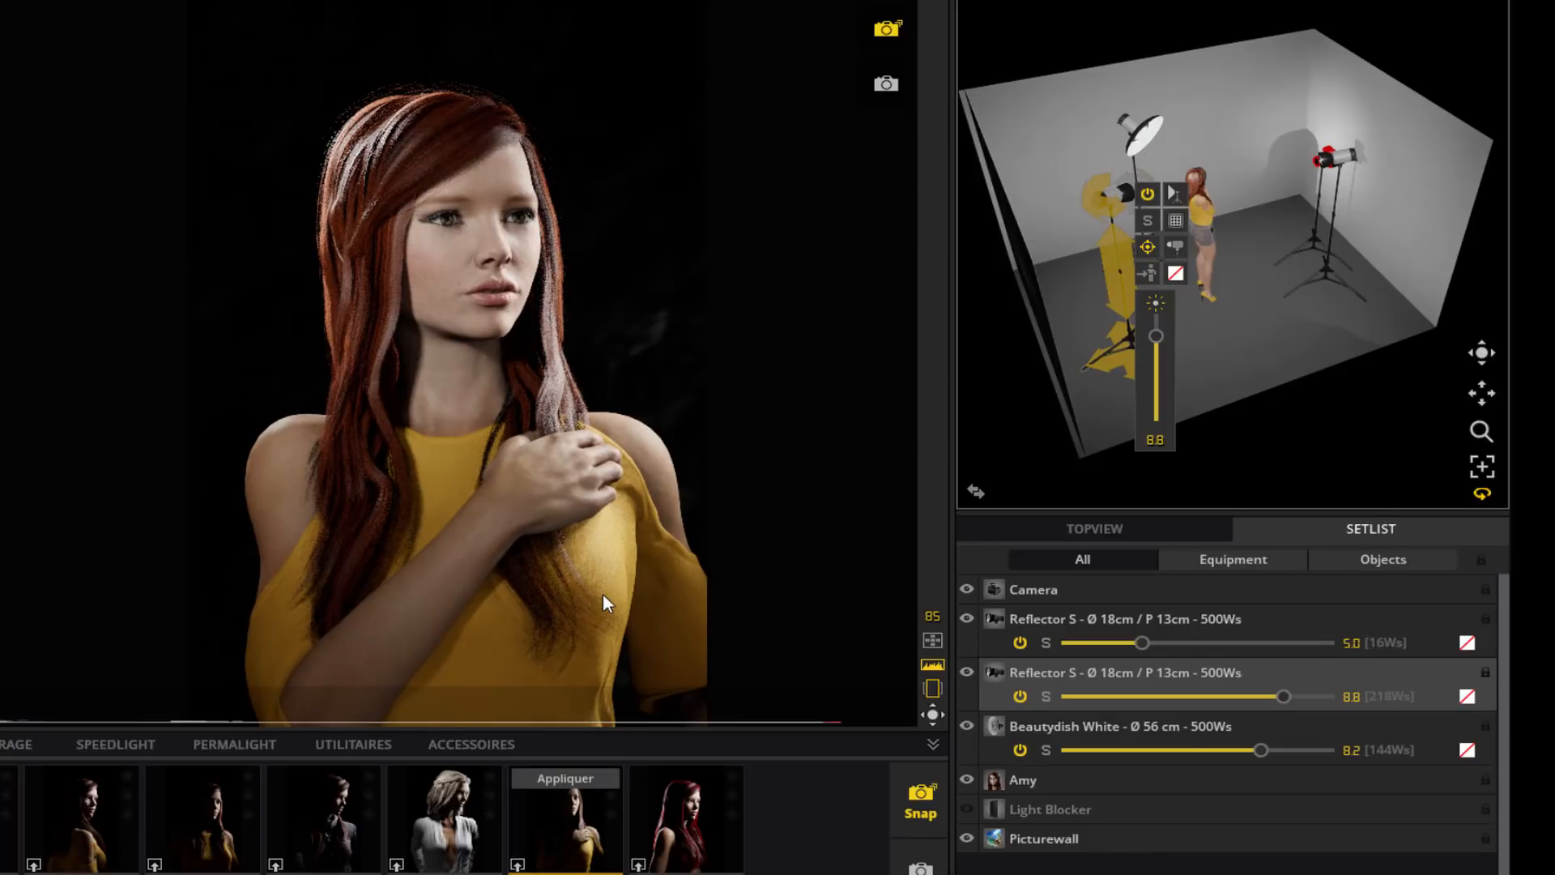
key(space)
Try the rear Reflector S at about Amy's head height, and raise it back well above her head
right_drag(540, 468, 405, 340)
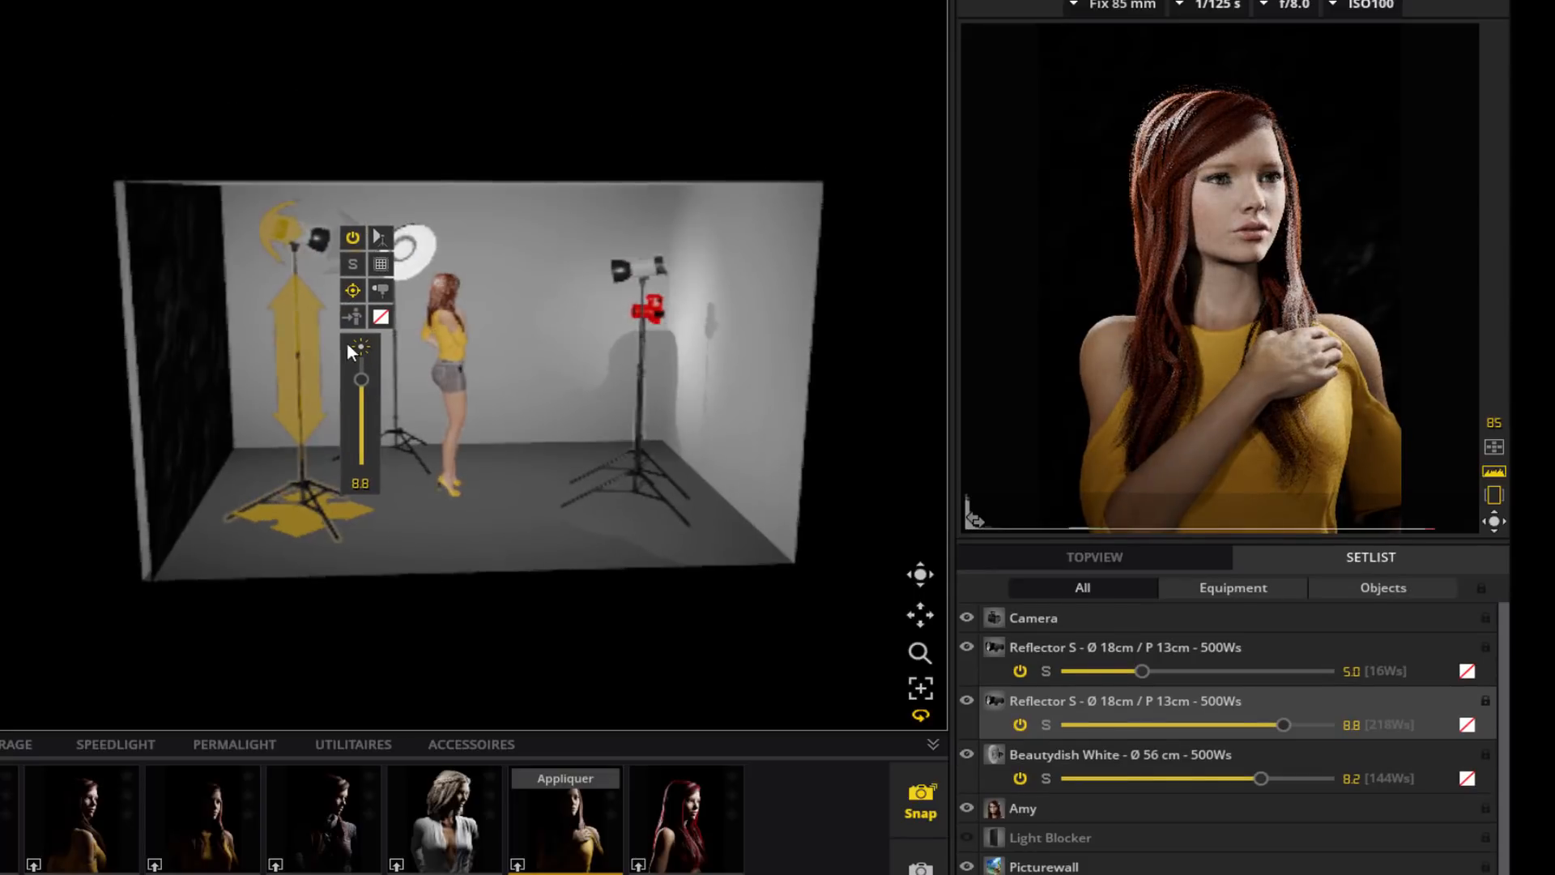
drag(293, 313, 273, 342)
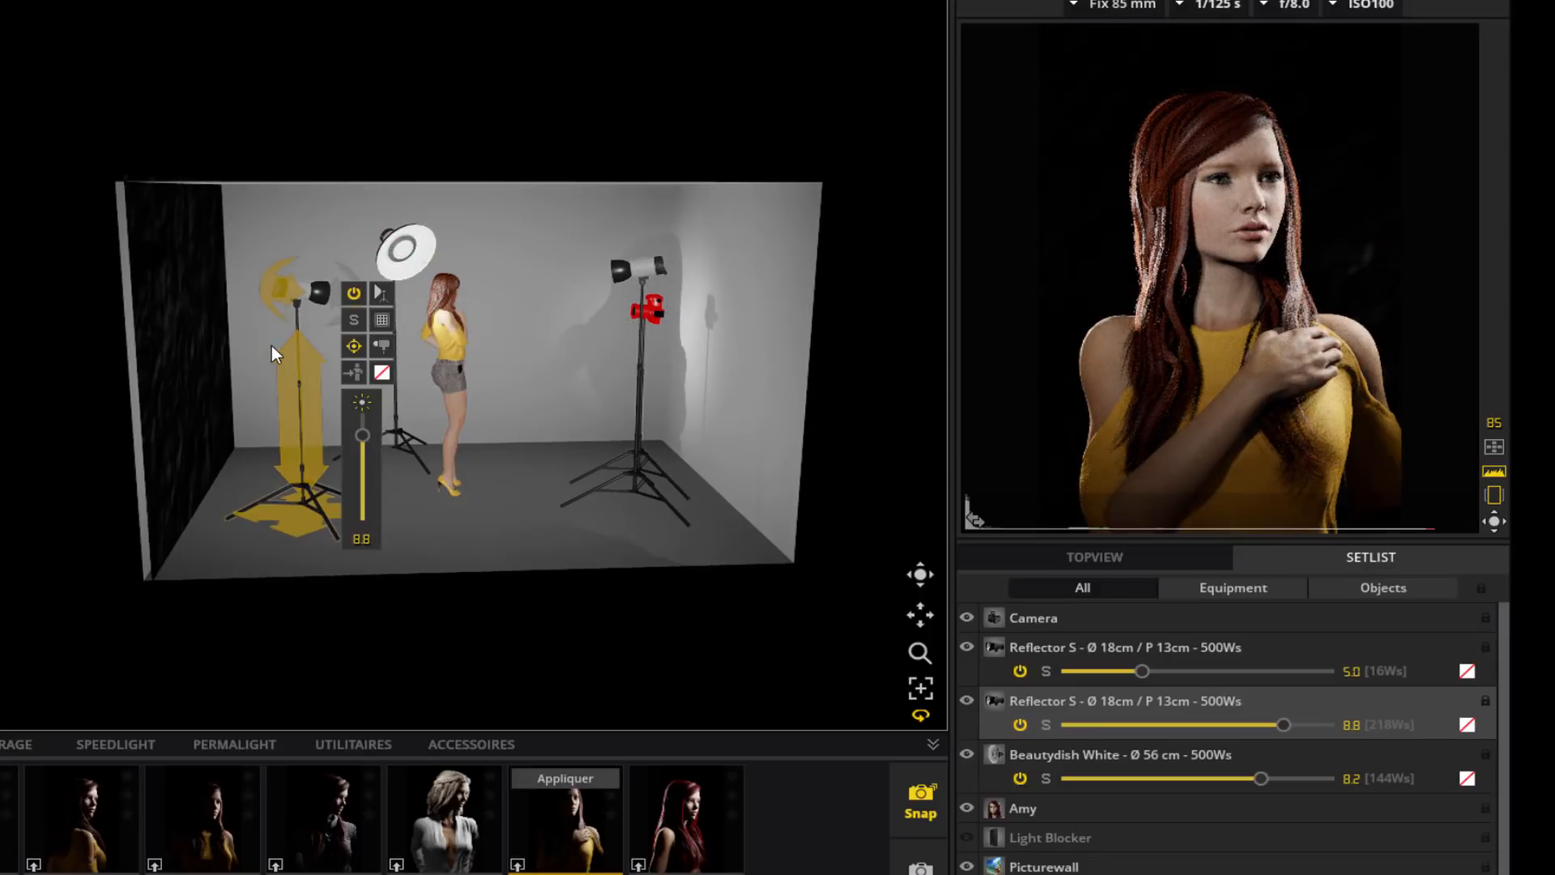
drag(298, 383, 298, 309)
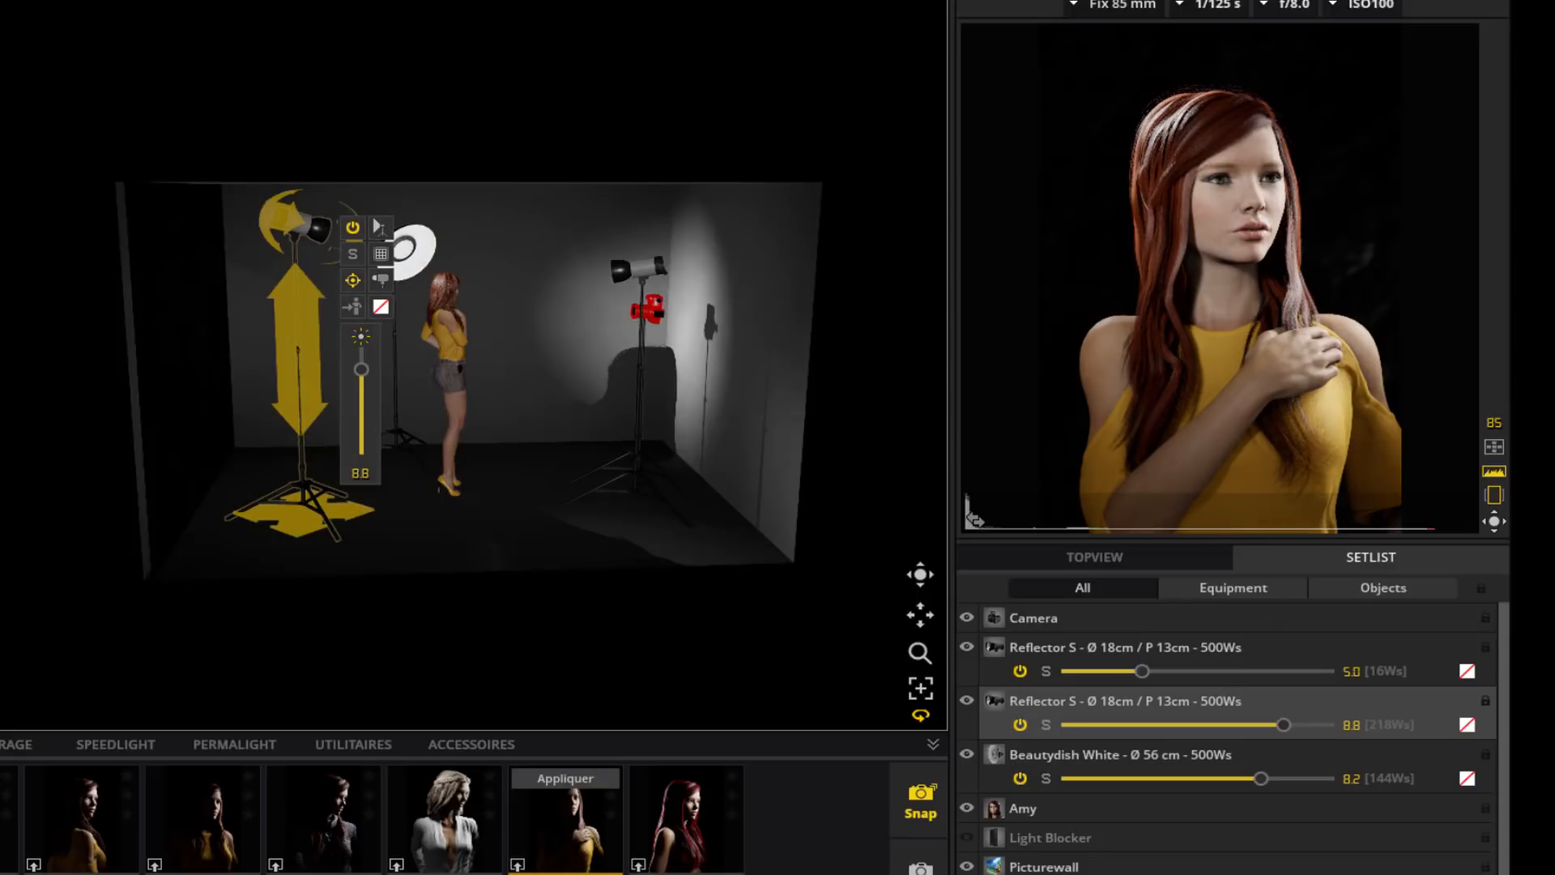
Show the hidden Light Blocker next to the front Reflector S
mouse_move(531, 554)
mouse_down()
mouse_move(653, 536)
mouse_move(502, 537)
mouse_move(527, 536)
mouse_up()
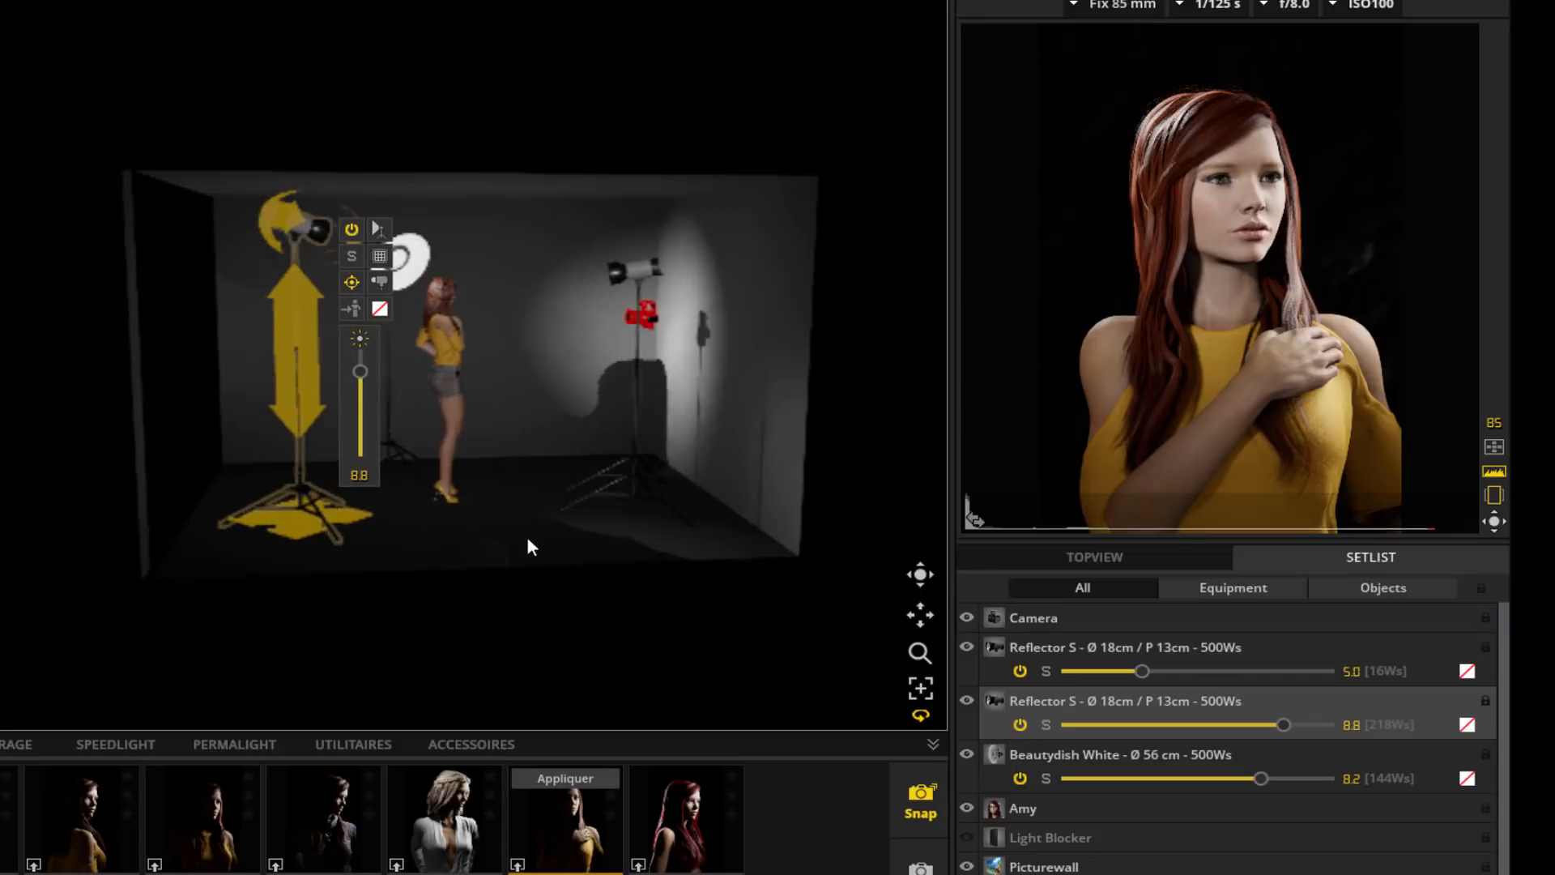
click(972, 840)
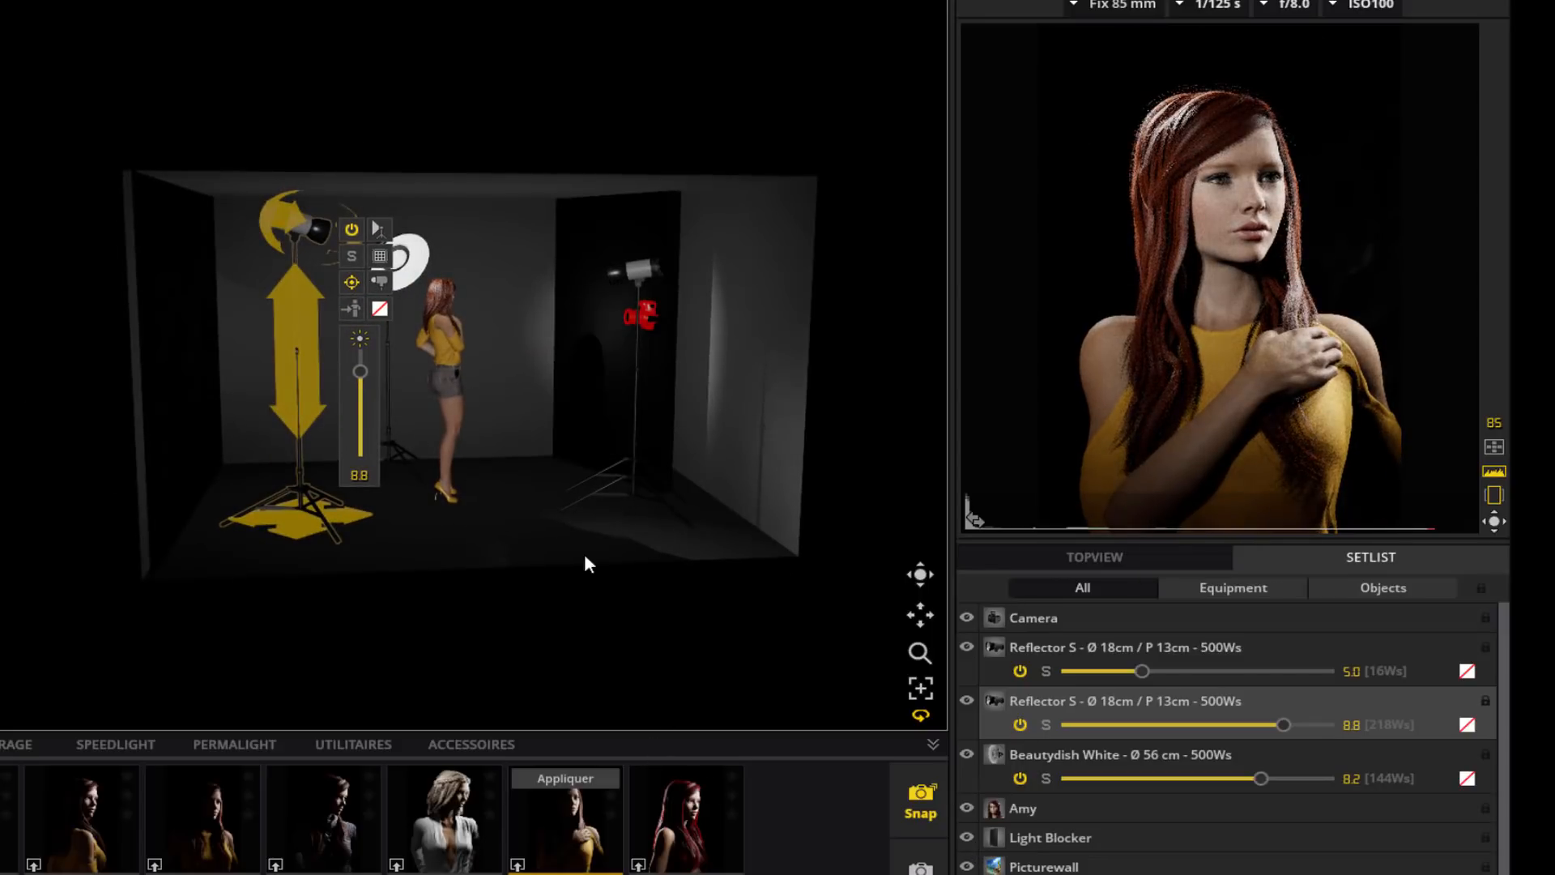
drag(621, 545, 374, 555)
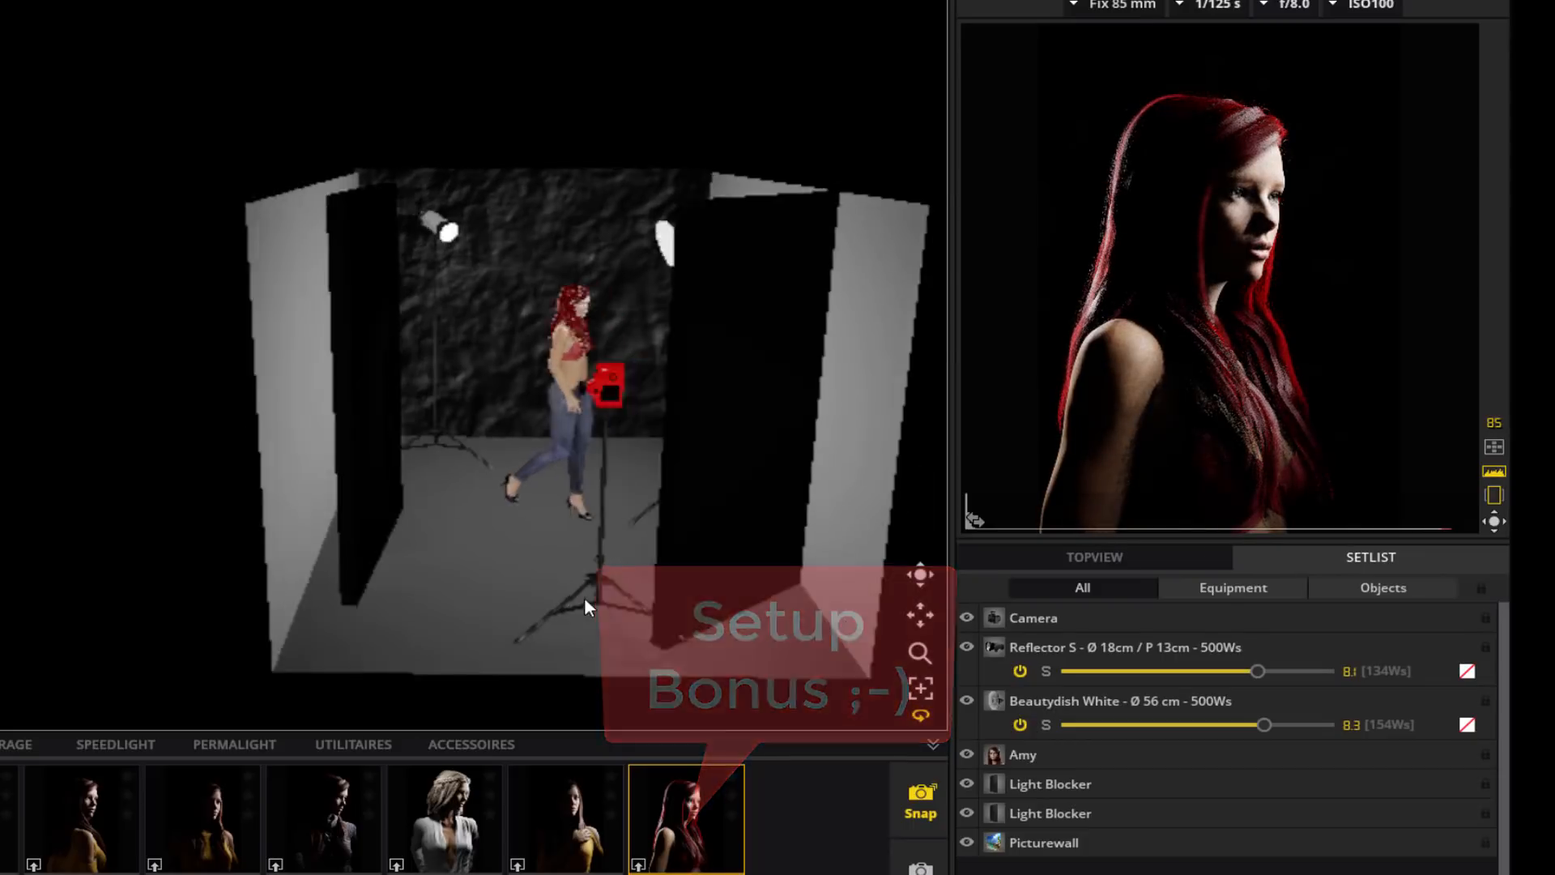
Compare the red-haired bonus portrait with both Light Blockers hidden, with only the second shown, and with both shown
drag(585, 599, 629, 597)
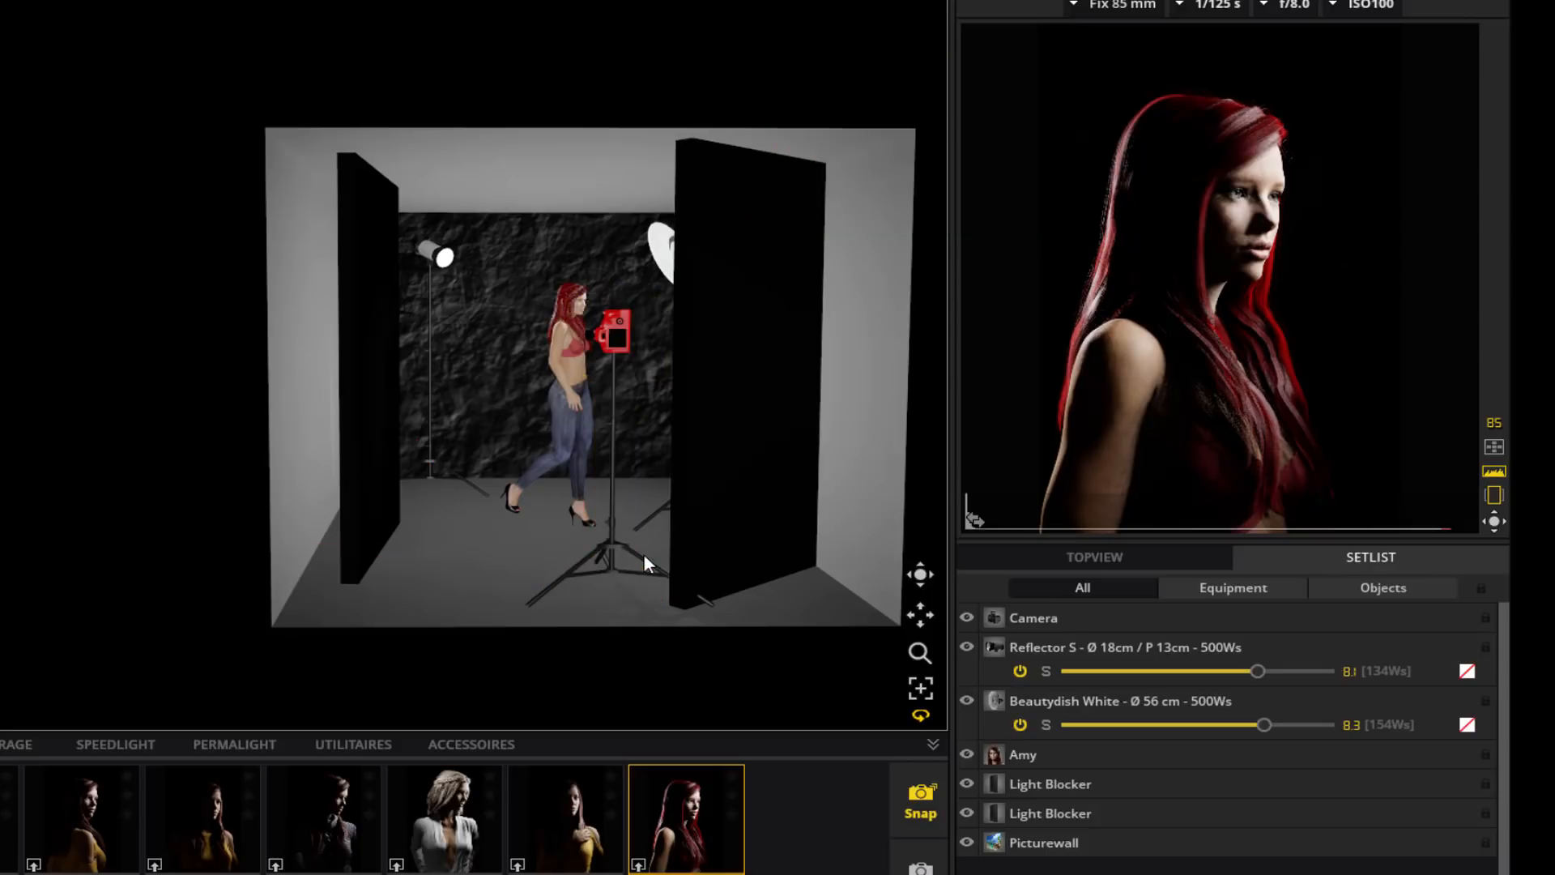
mouse_move(638, 542)
click(967, 783)
click(968, 811)
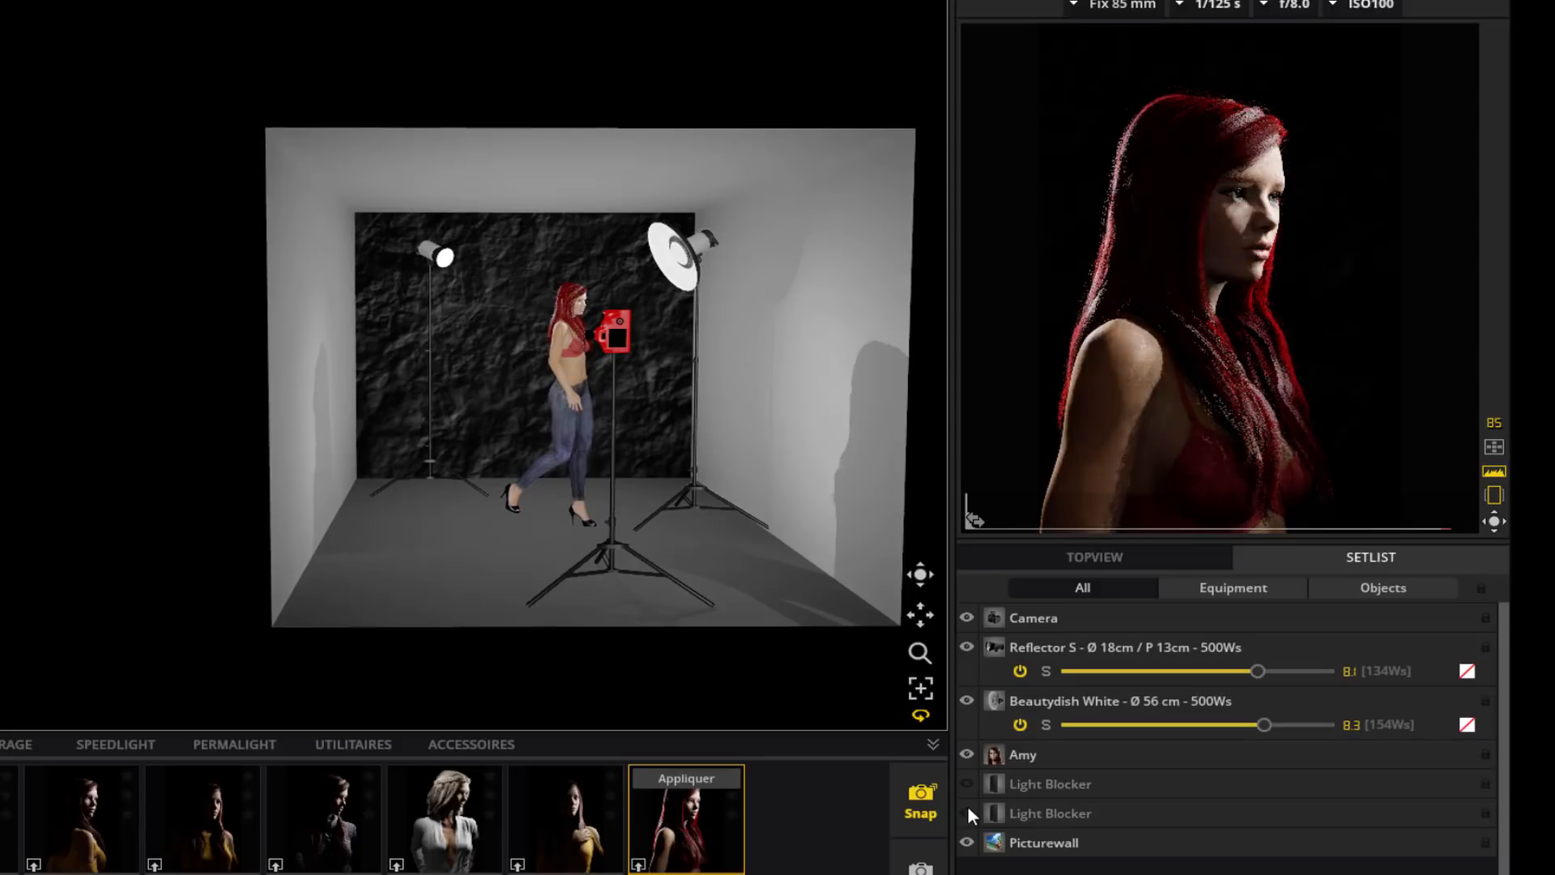
click(968, 809)
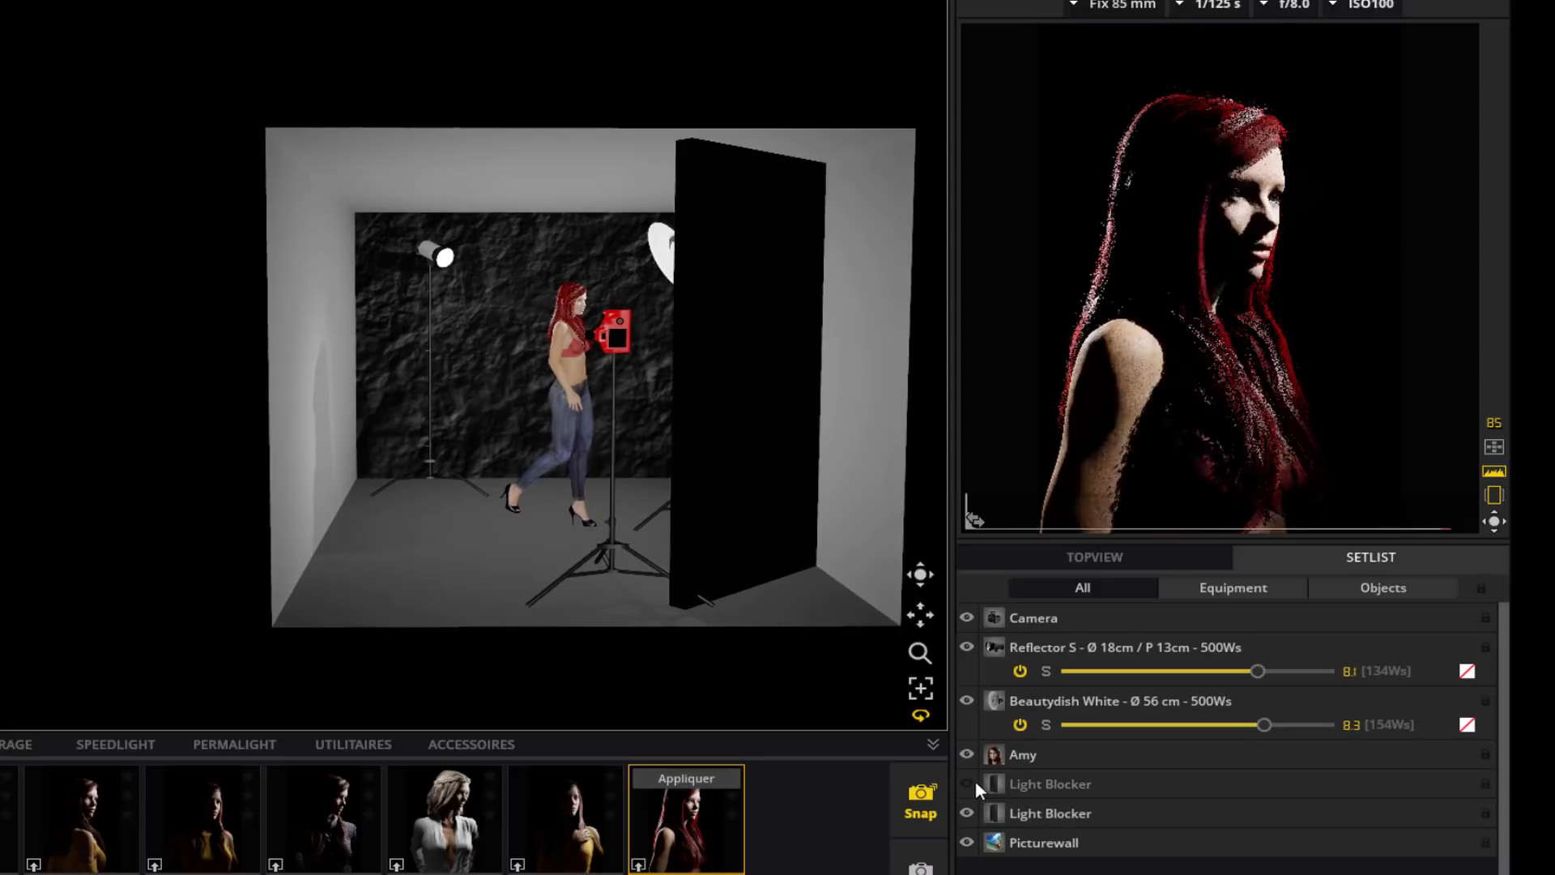
click(975, 780)
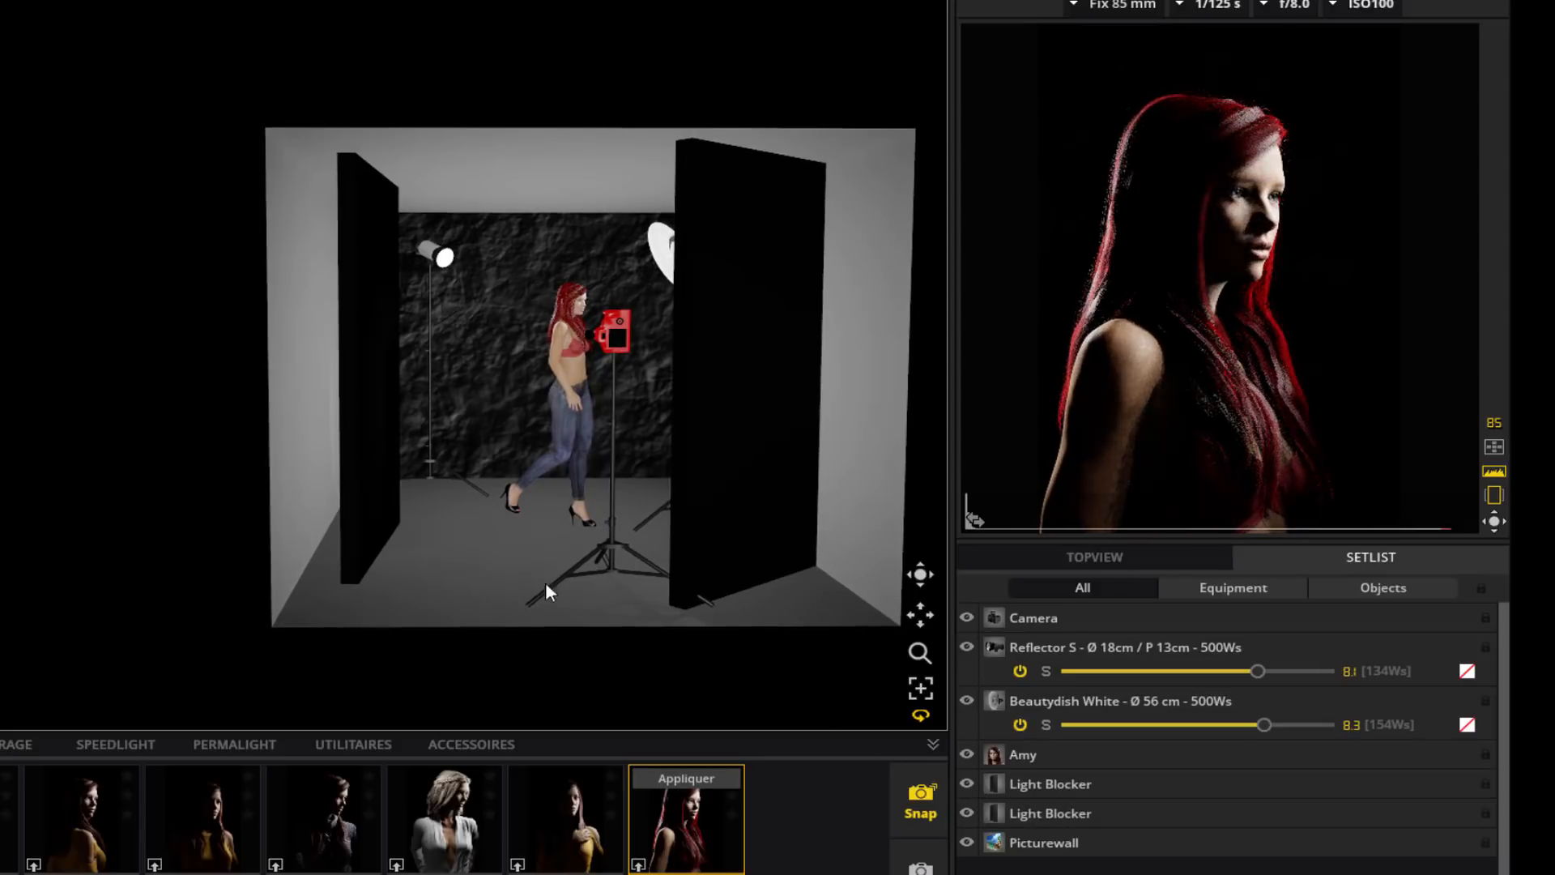
right_drag(462, 566, 483, 625)
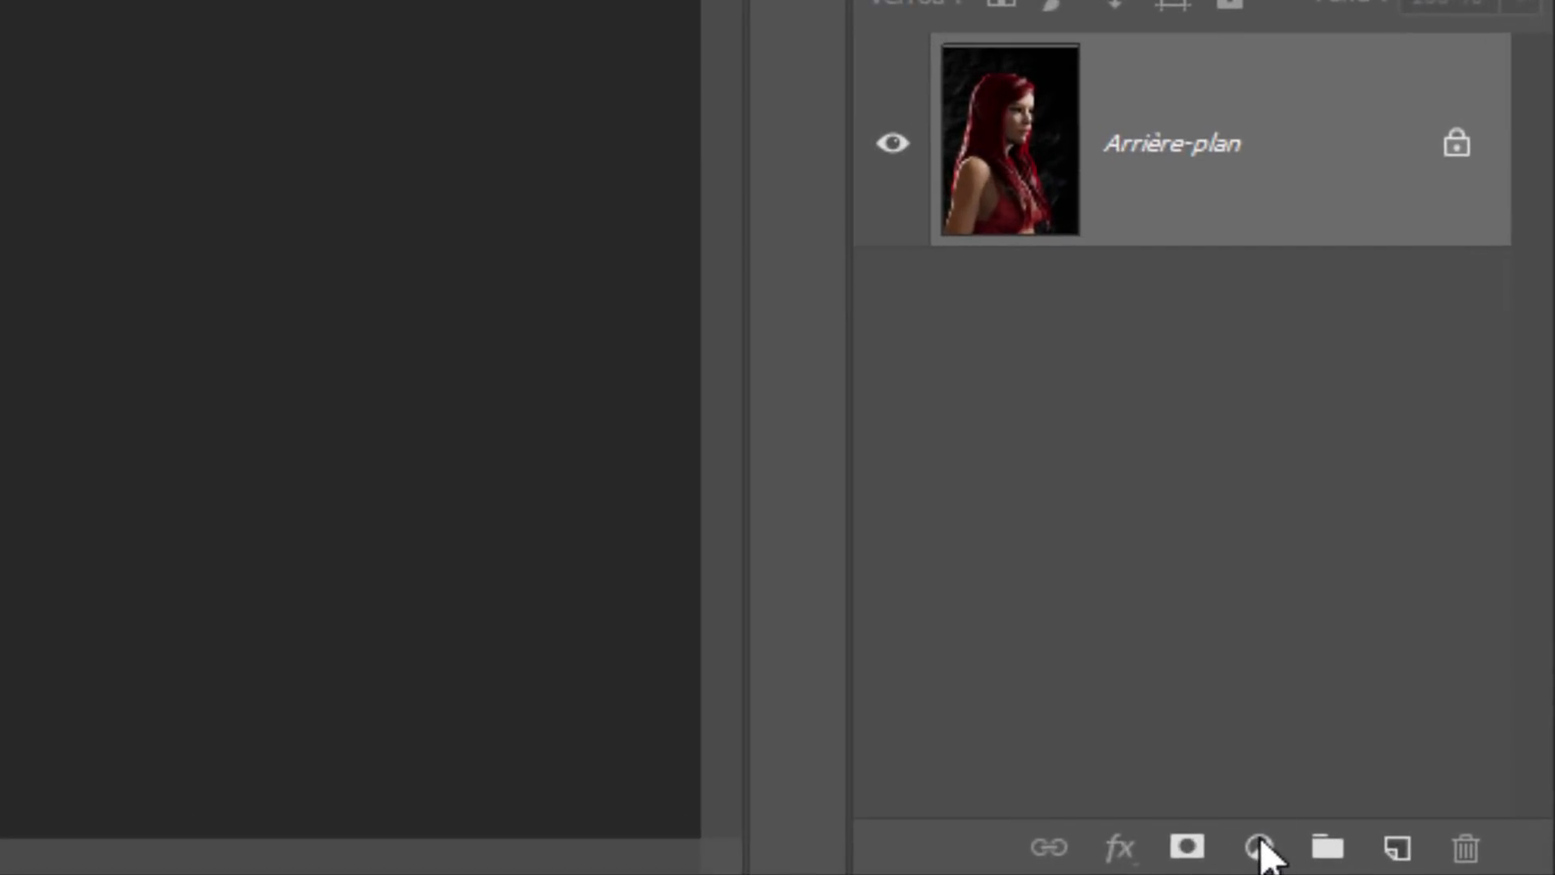
In Photoshop, add a Courbes adjustment layer in Luminosité mode to the portrait, lowering the shadows at input 38 and lifting the brighter tones
click(1260, 844)
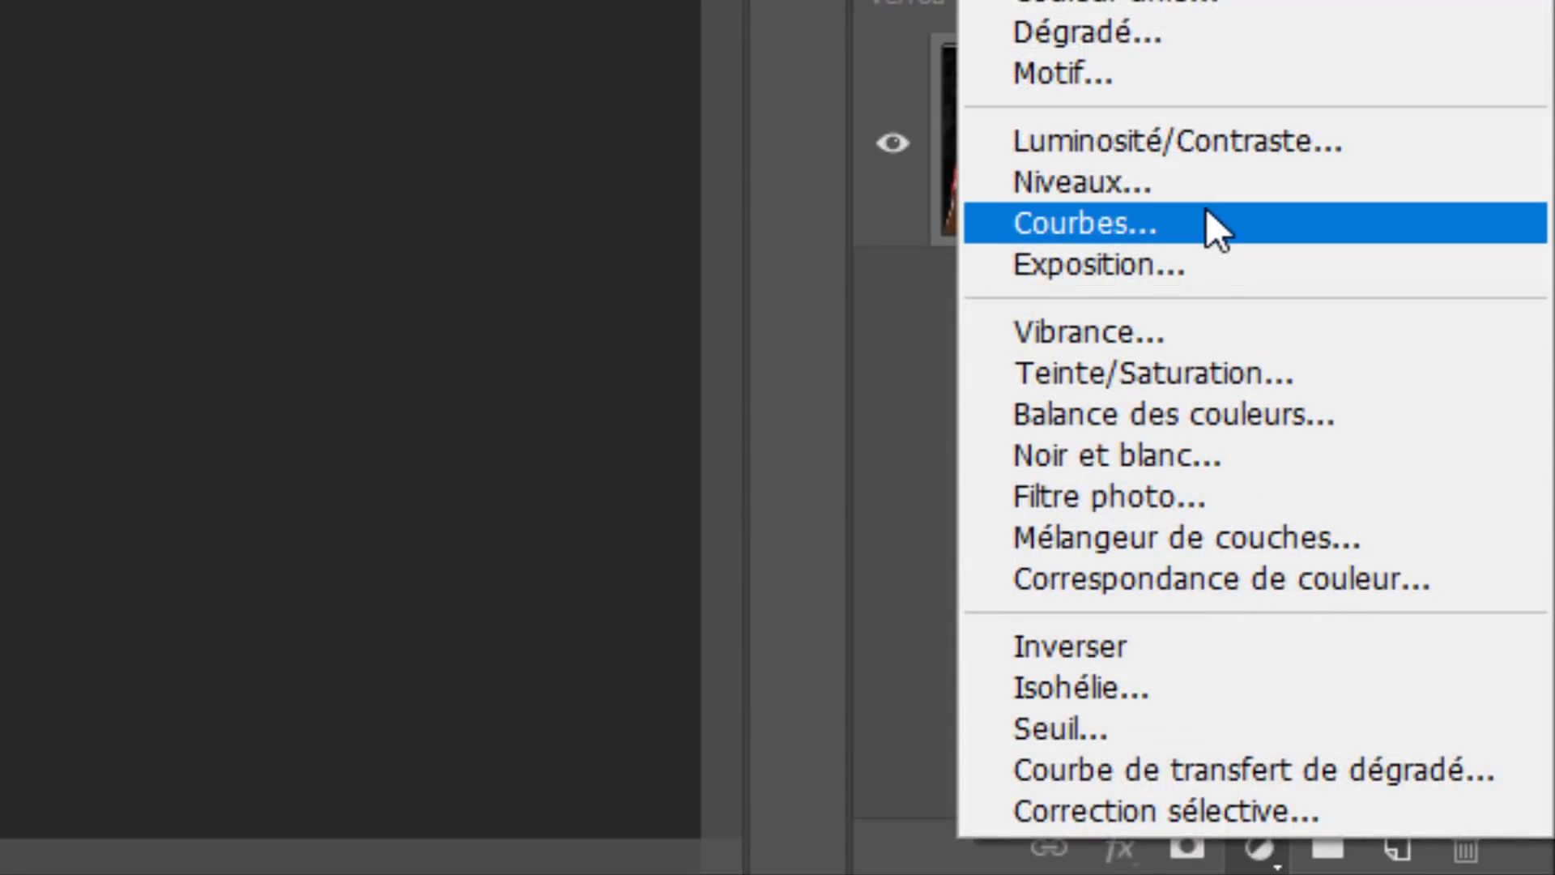
click(1207, 213)
click(1177, 511)
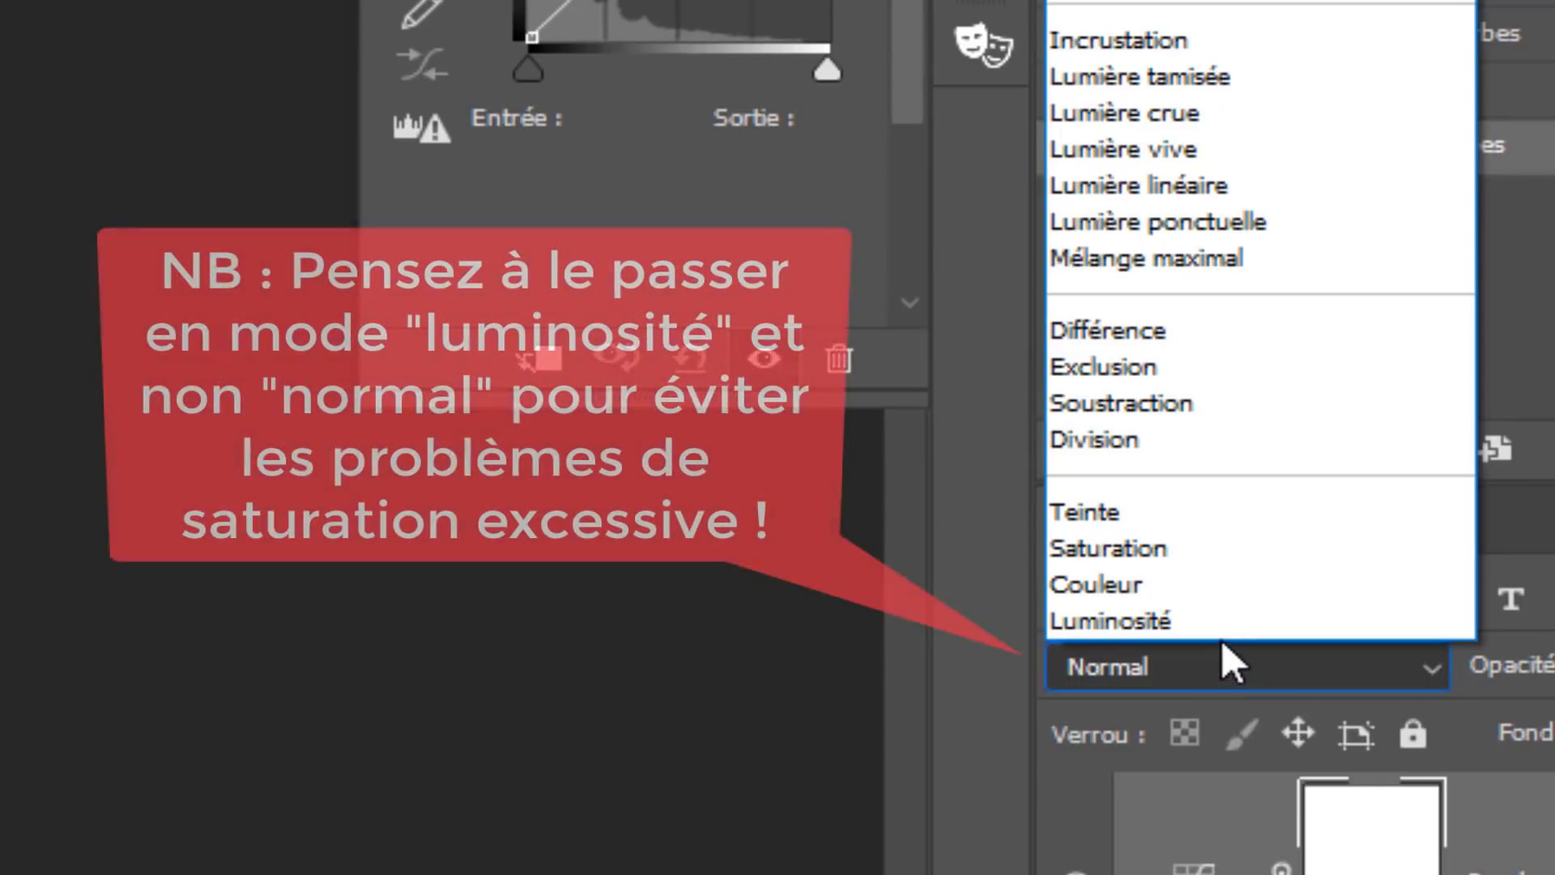
click(1224, 630)
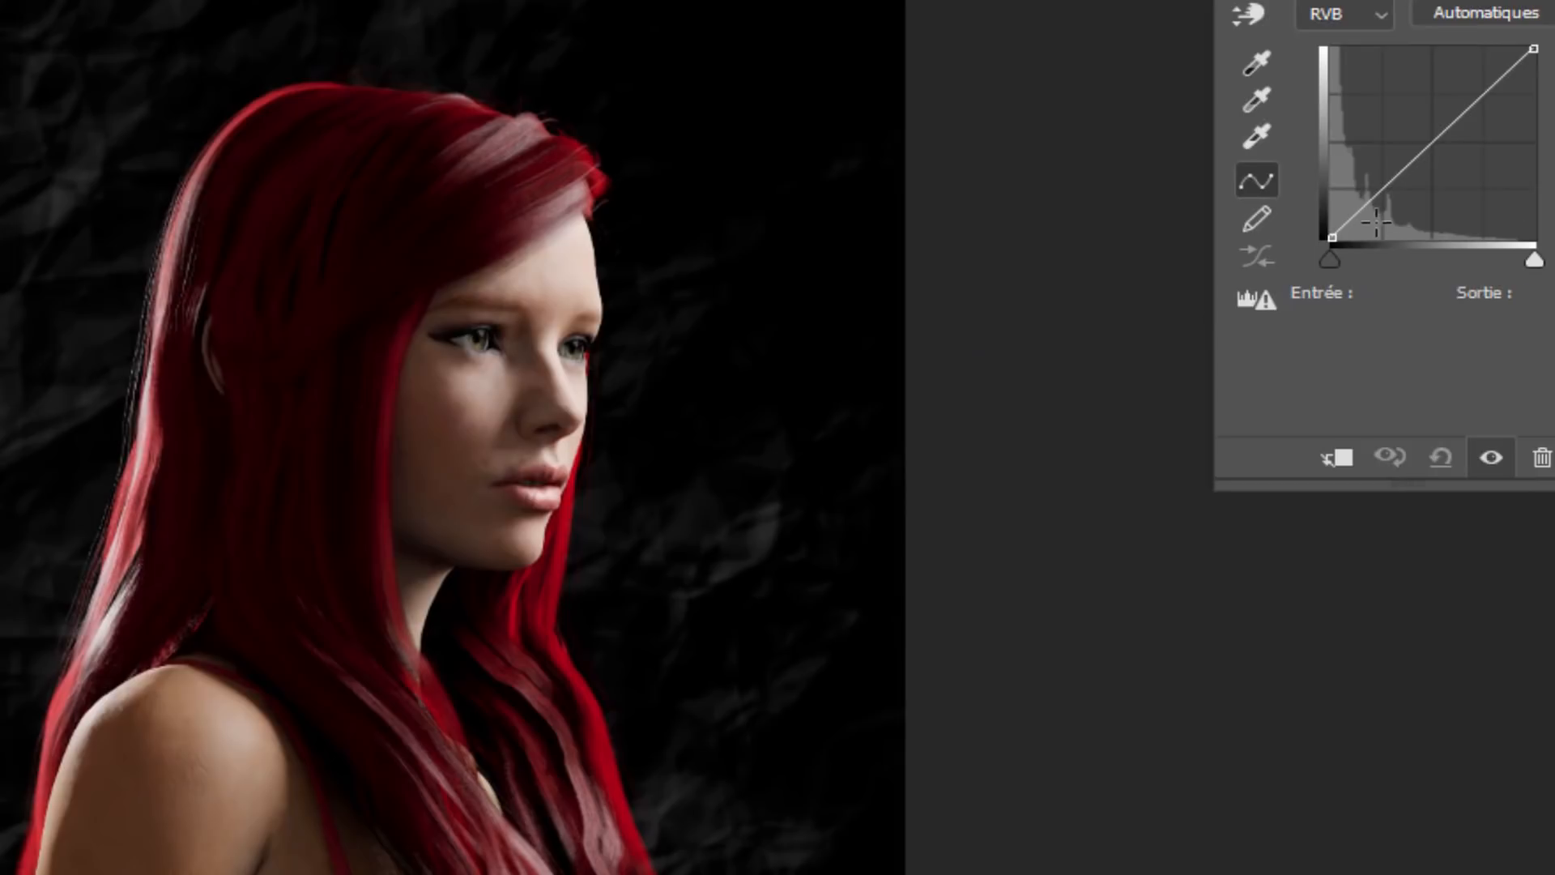
drag(1359, 207, 1363, 224)
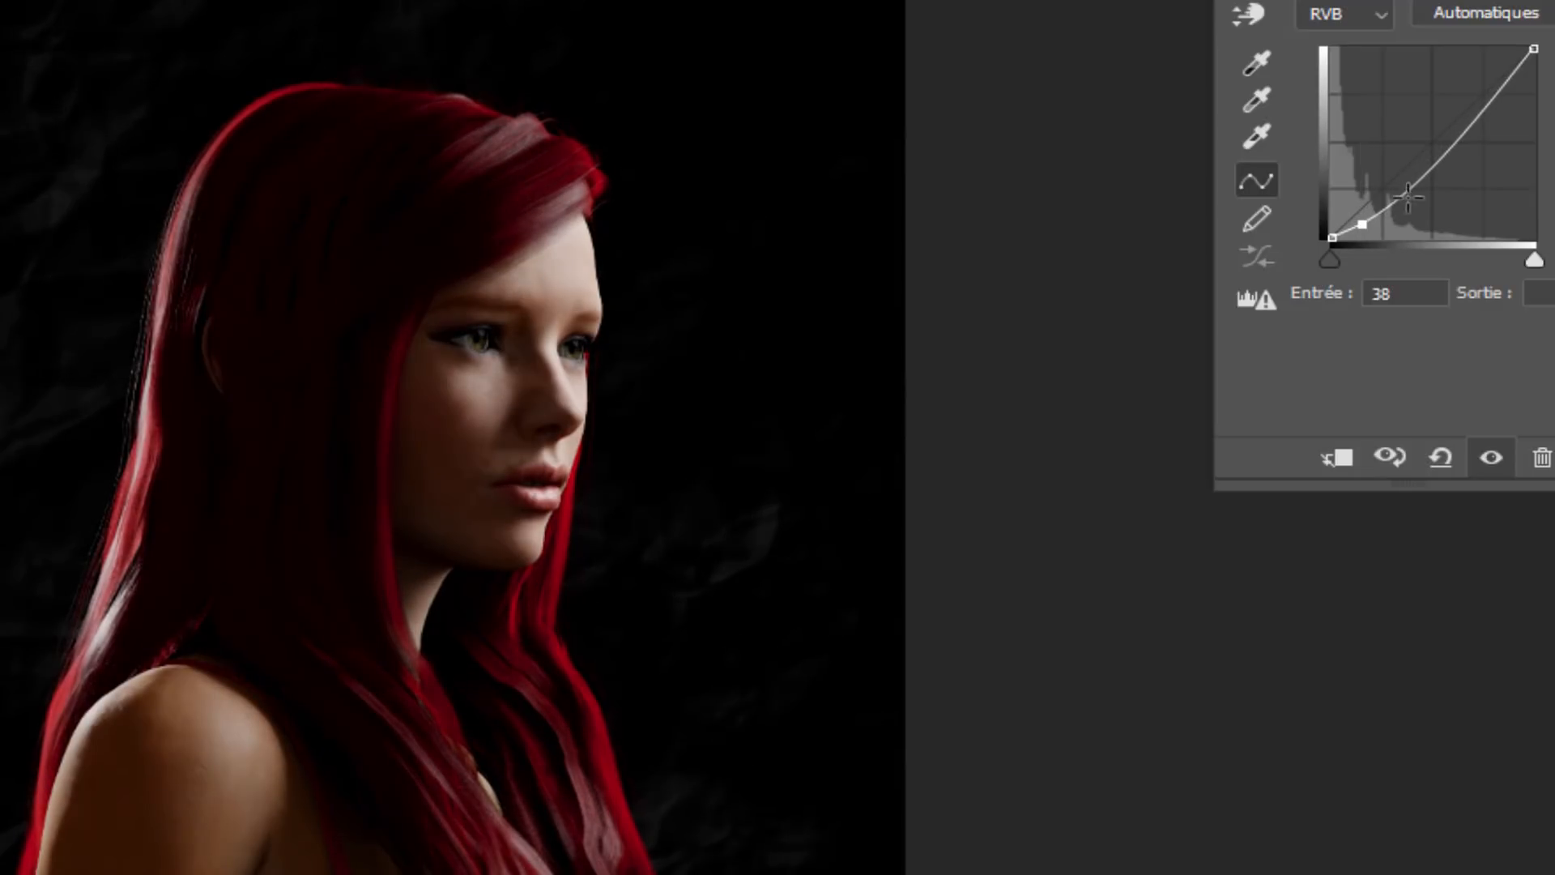
drag(1426, 172, 1461, 109)
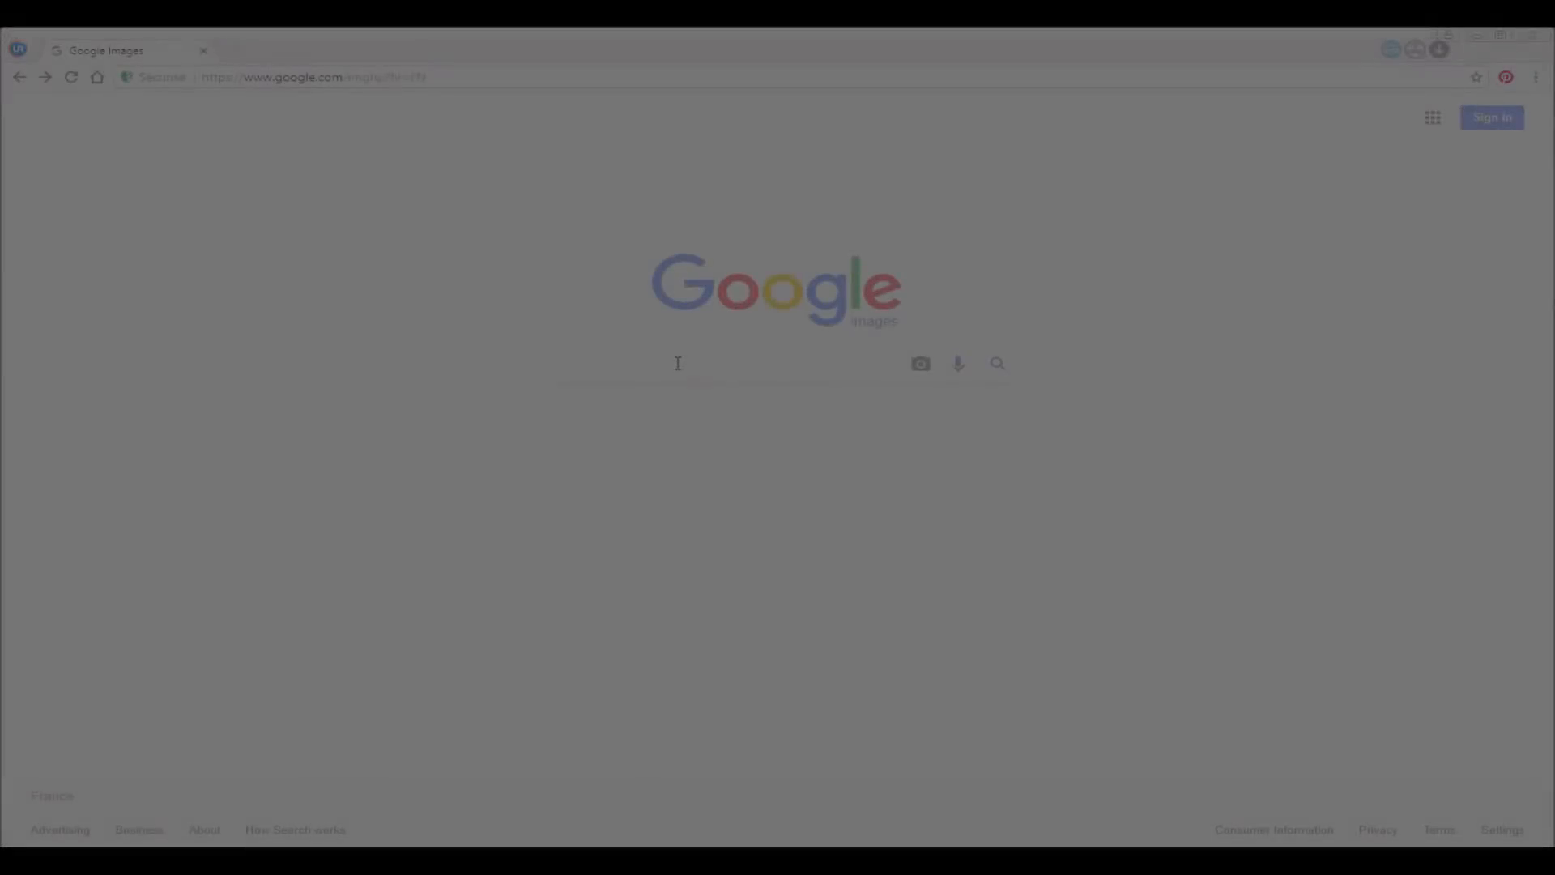
Switch to Google Images and search for "low key portrait"
text(low )
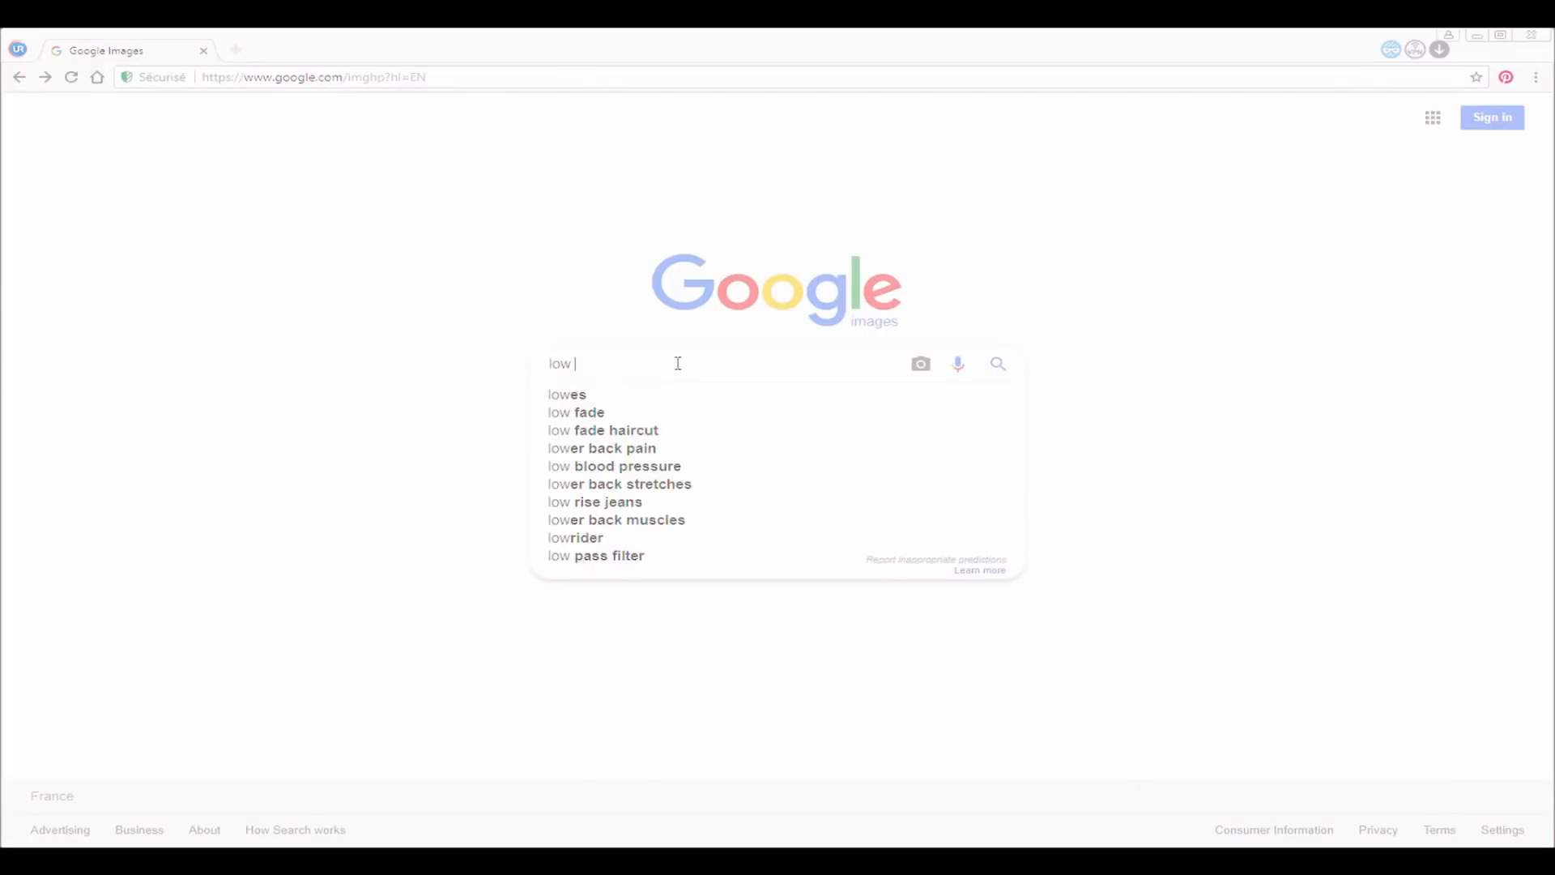
text(key portrait)
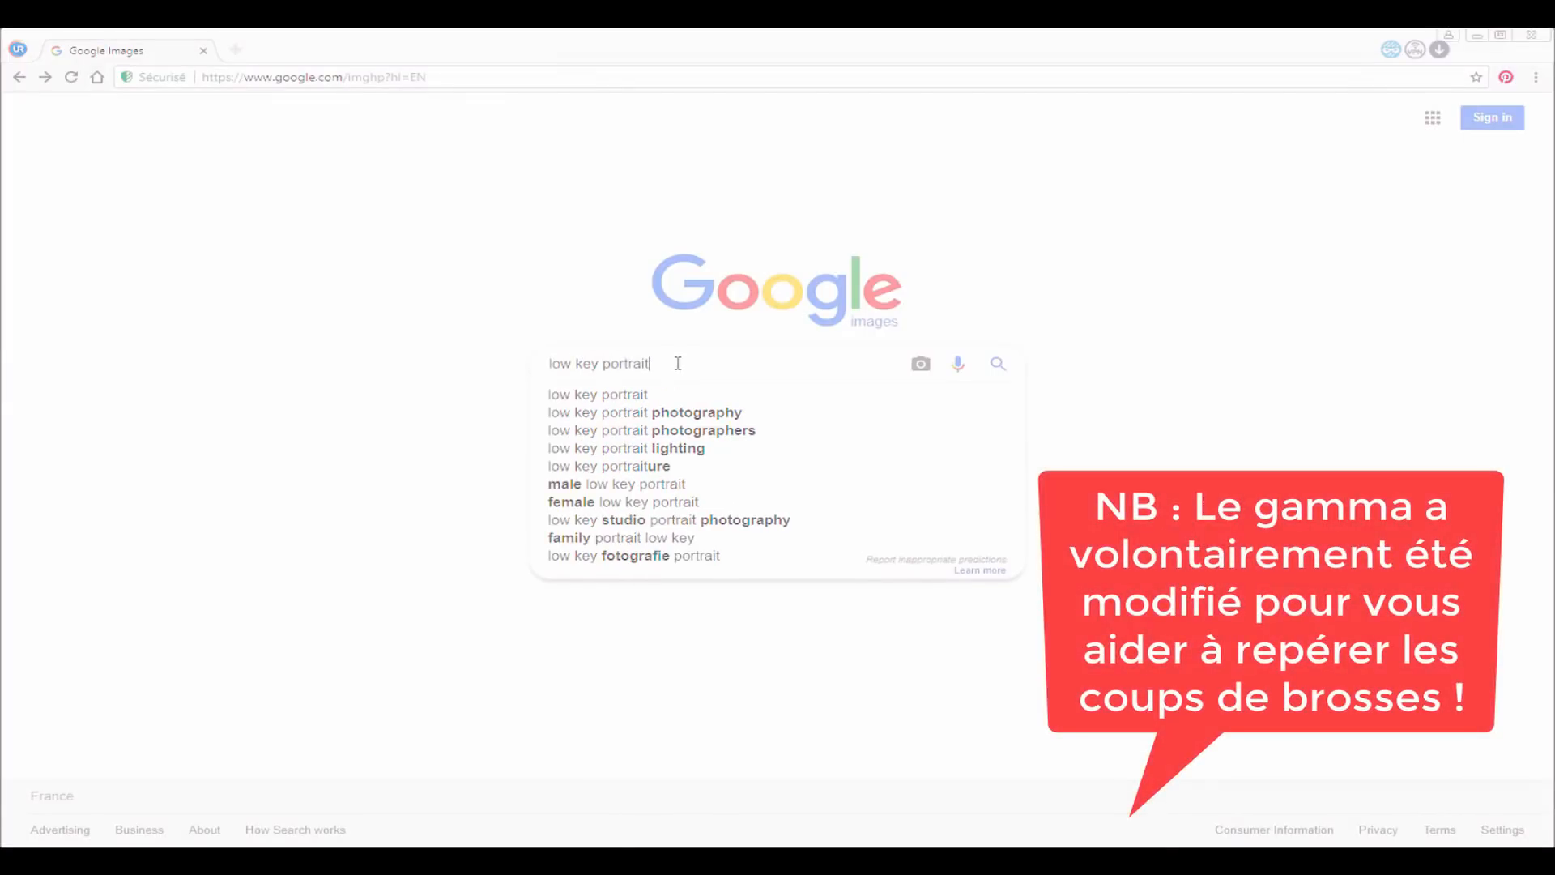
key(Return)
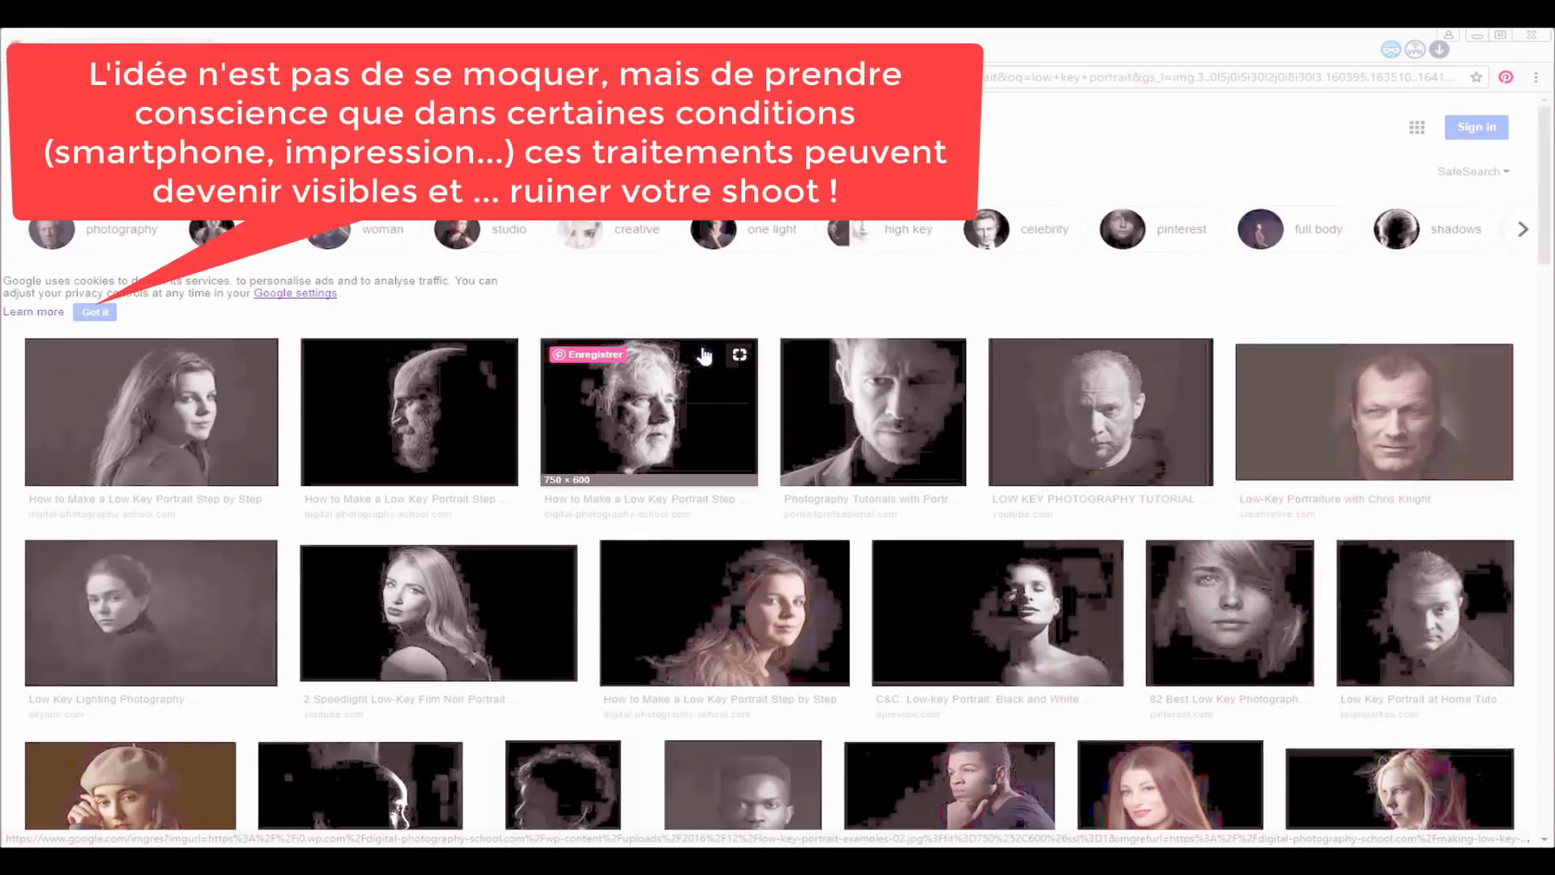
Examine the dark backgrounds for retouching traces in the bare-shouldered woman's portrait and the long-haired child's profile portrait
scroll(705, 356, down, 1)
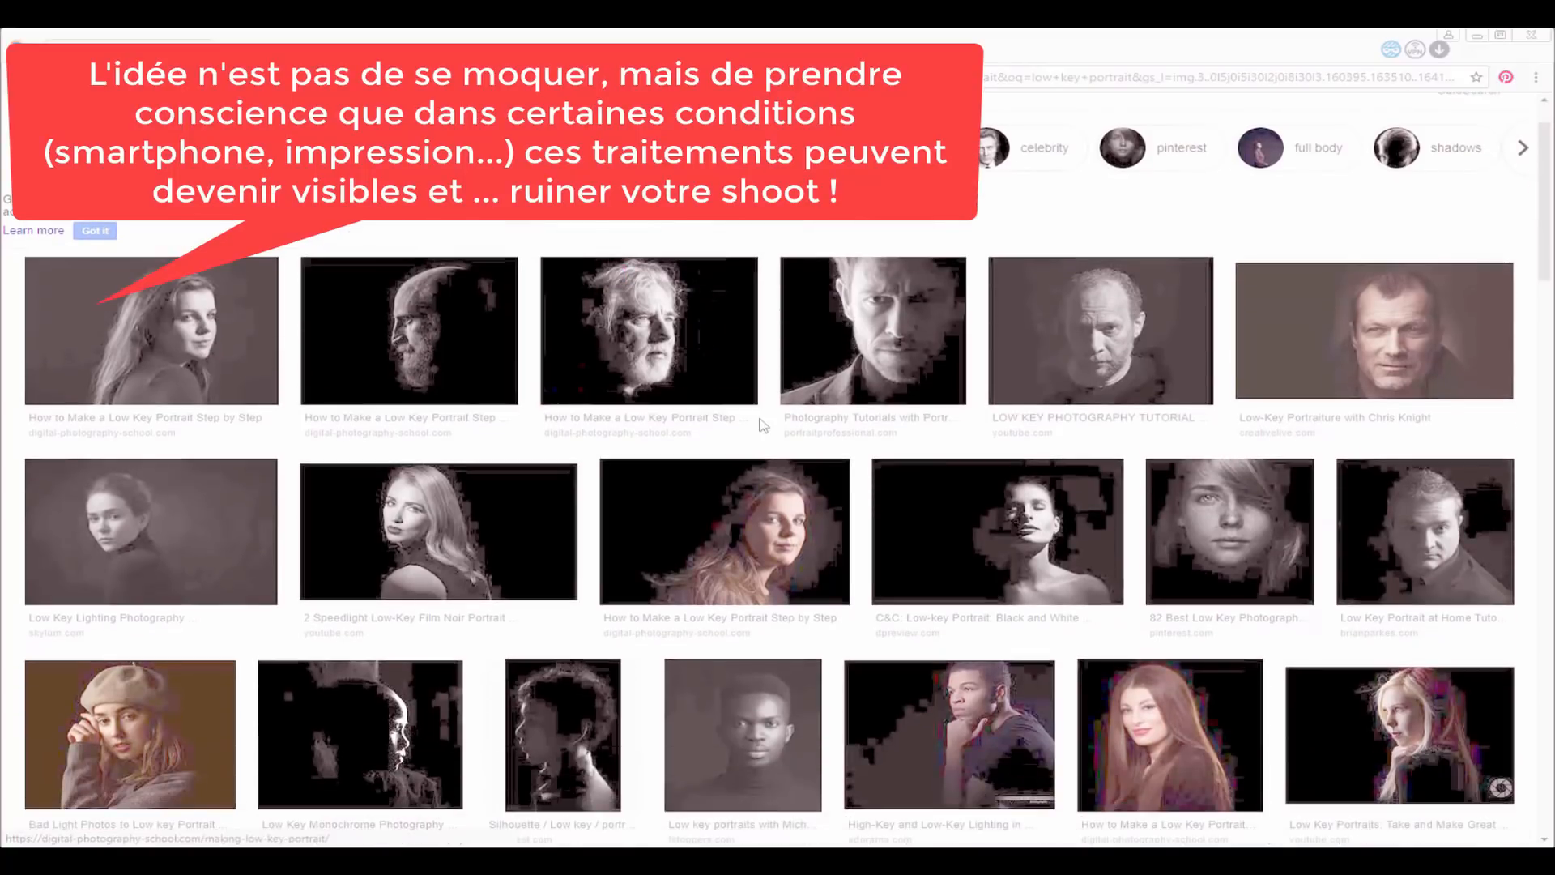
click(1013, 485)
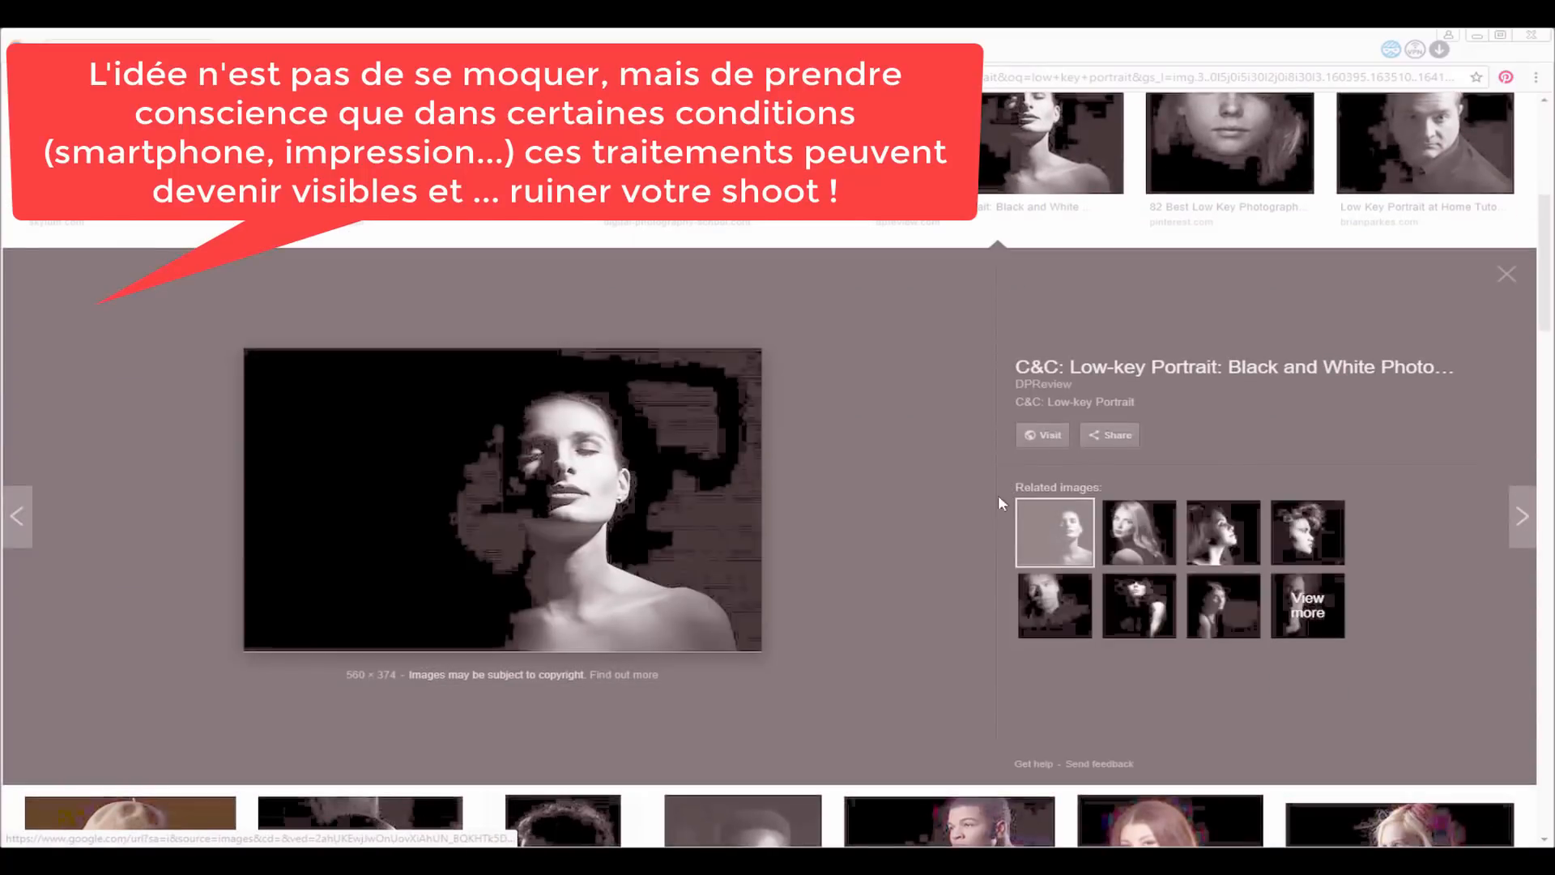
click(997, 152)
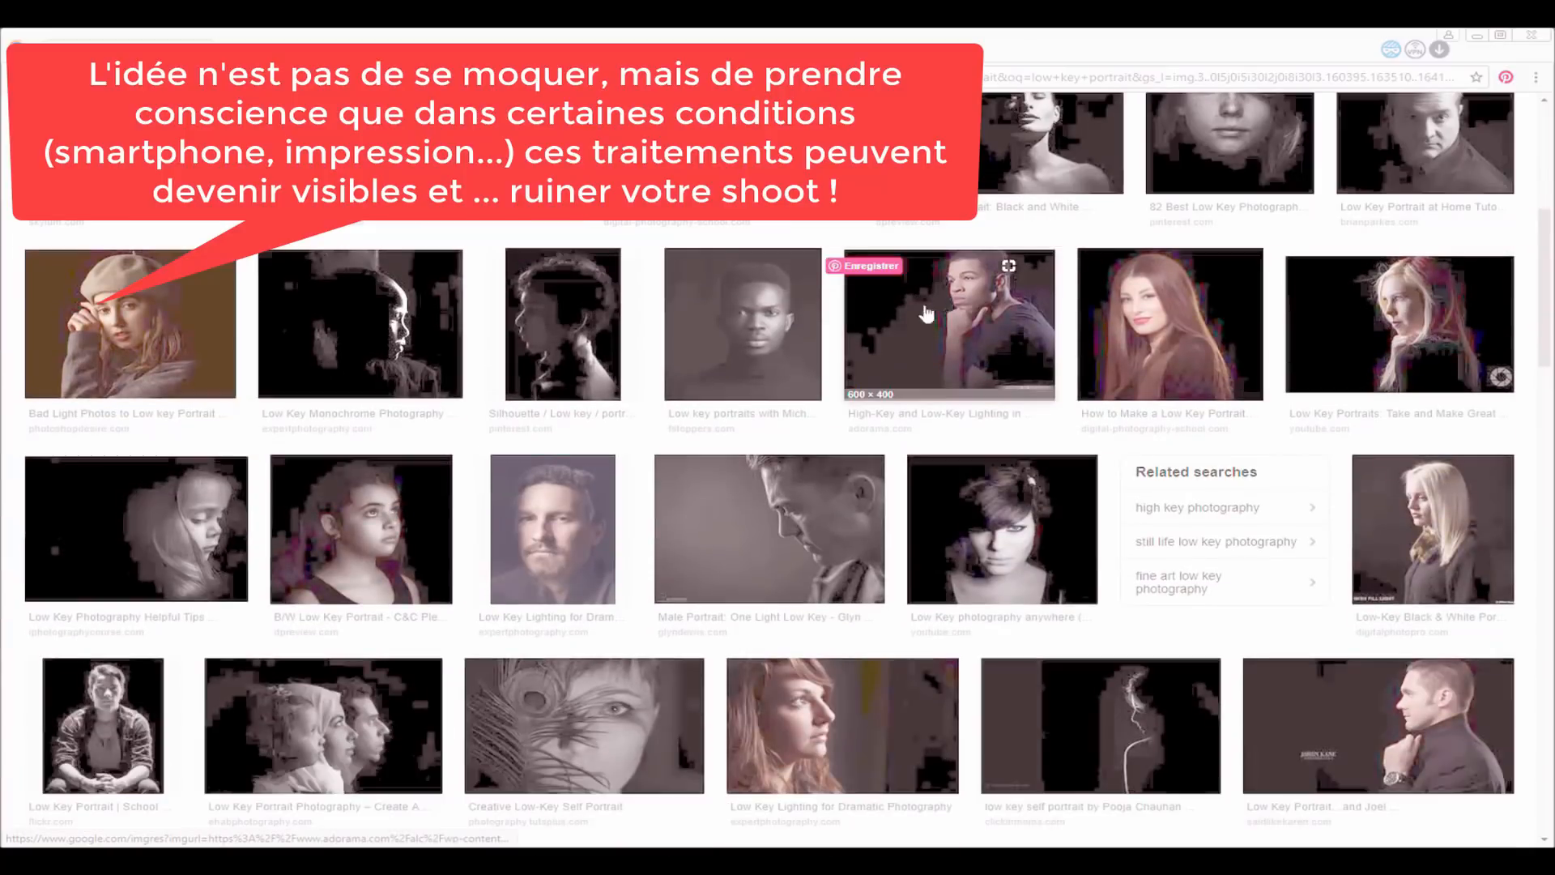
click(174, 531)
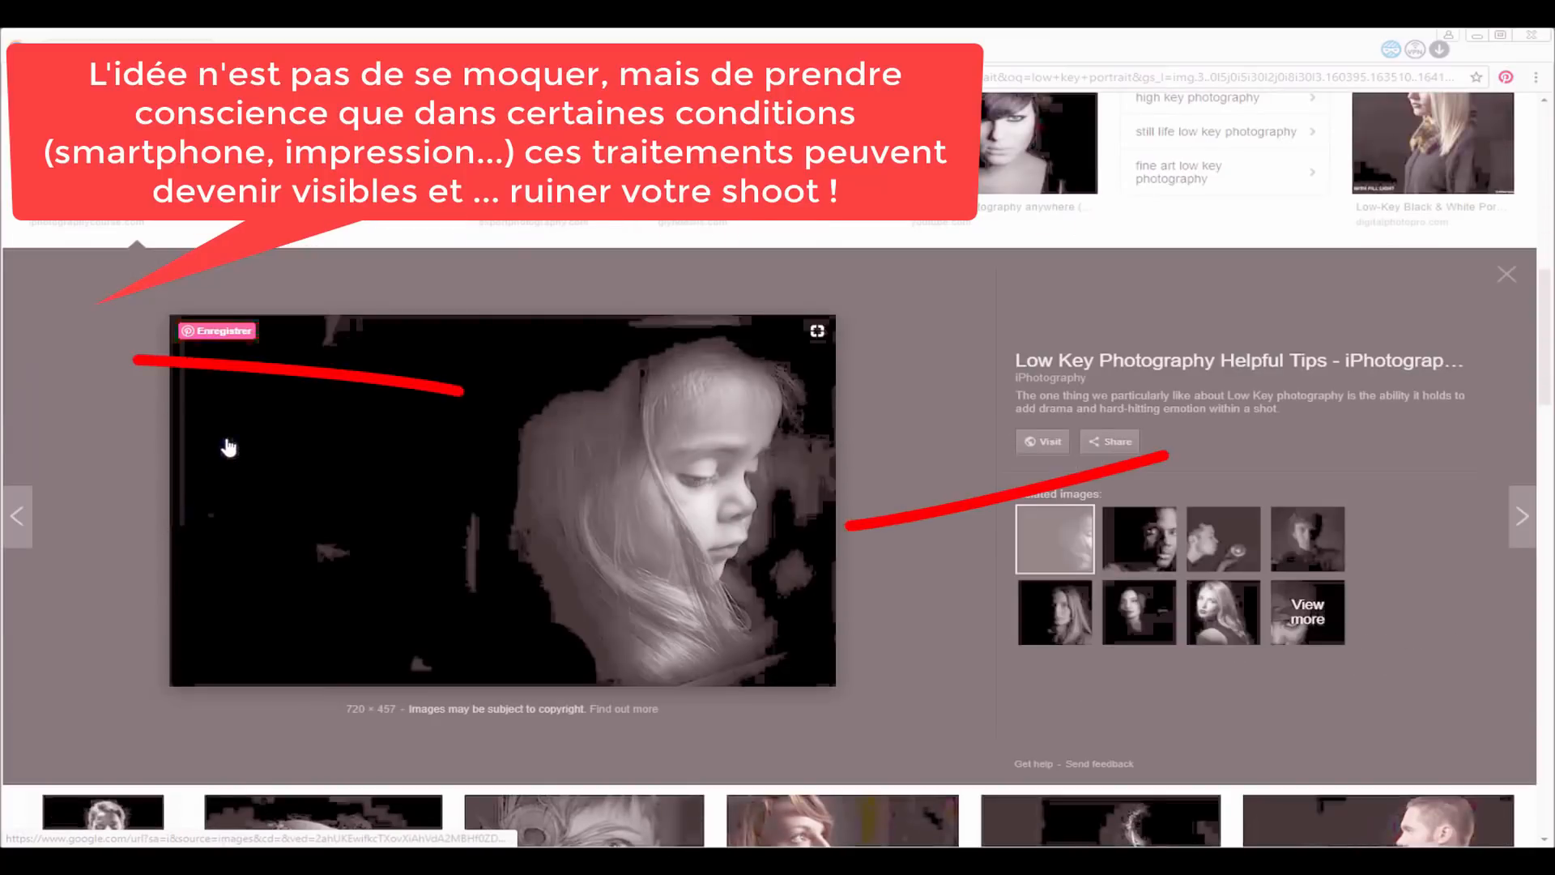
key(Escape)
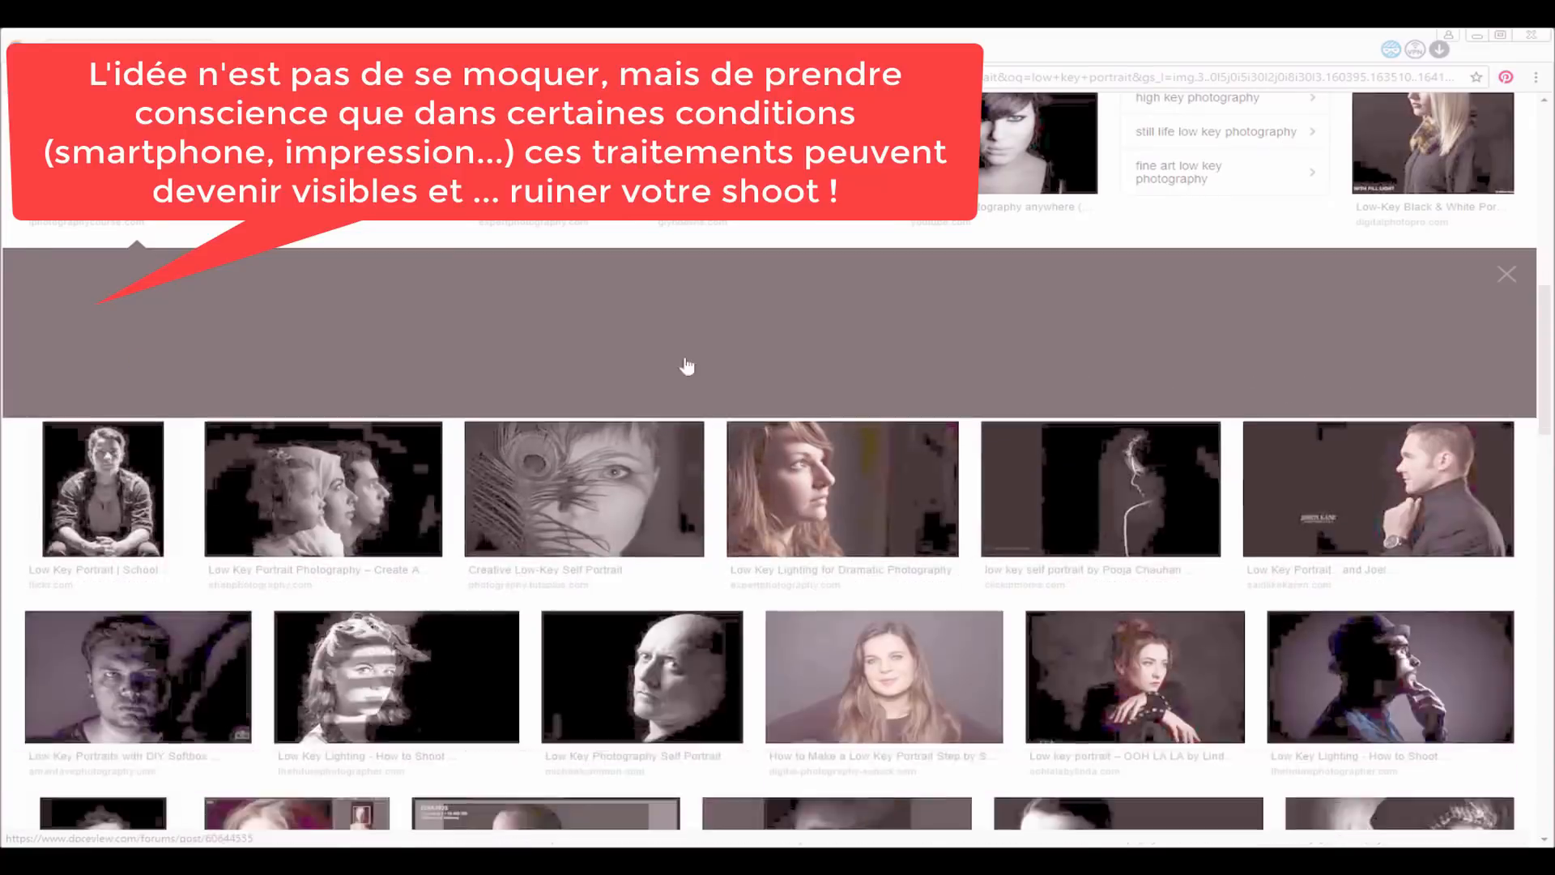
Examine the dark backgrounds for retouching traces in the Shutterstock young boy photo and the framed portrait of a man holding a baby
scroll(688, 366, down, 5)
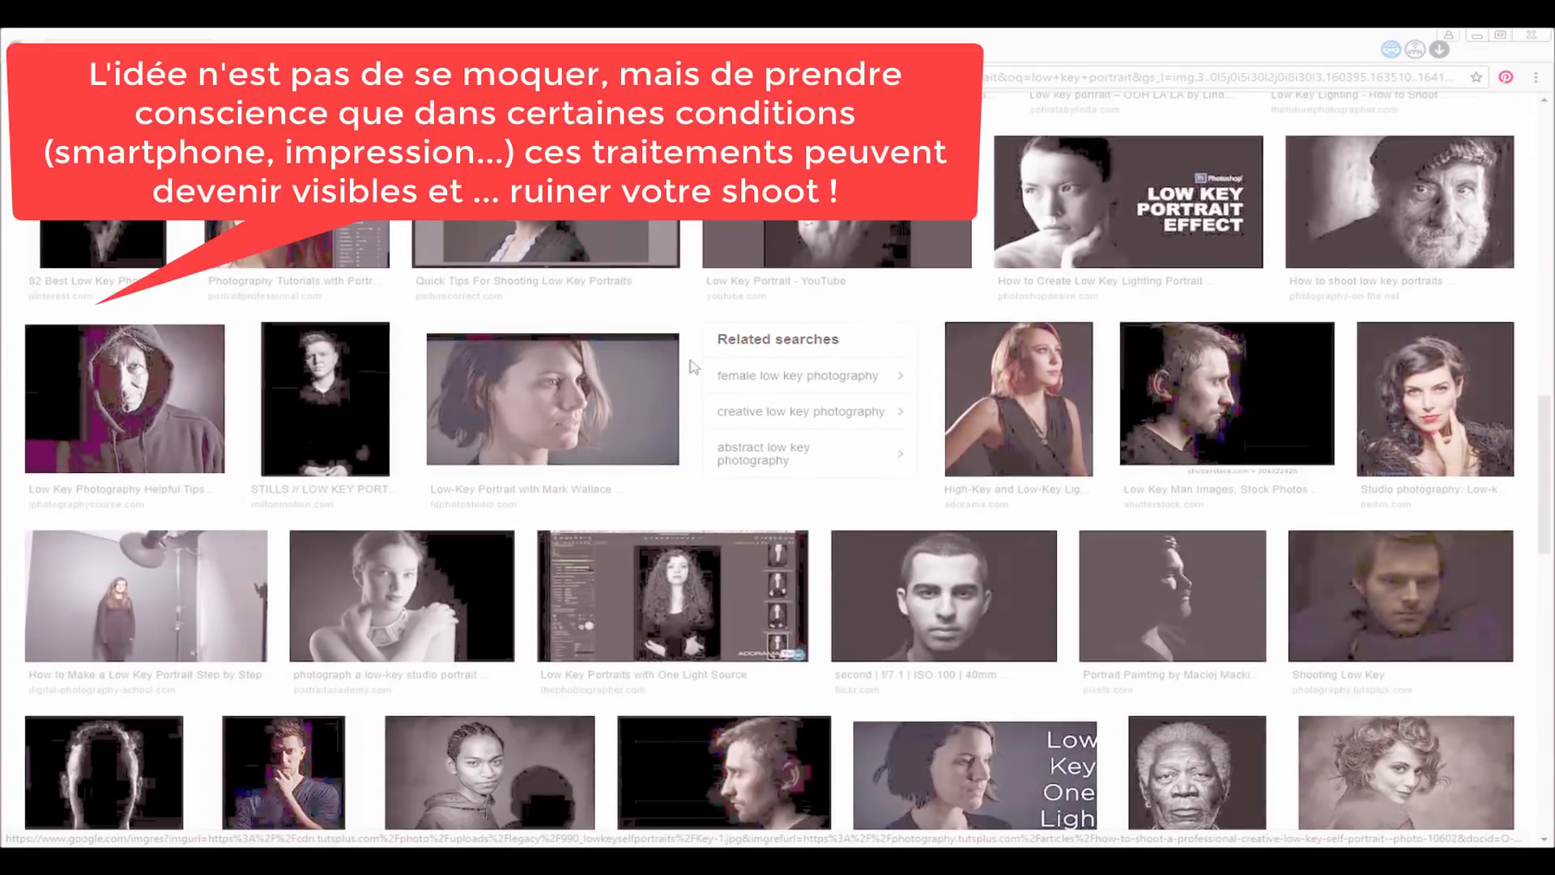
scroll(691, 366, down, 10)
click(163, 645)
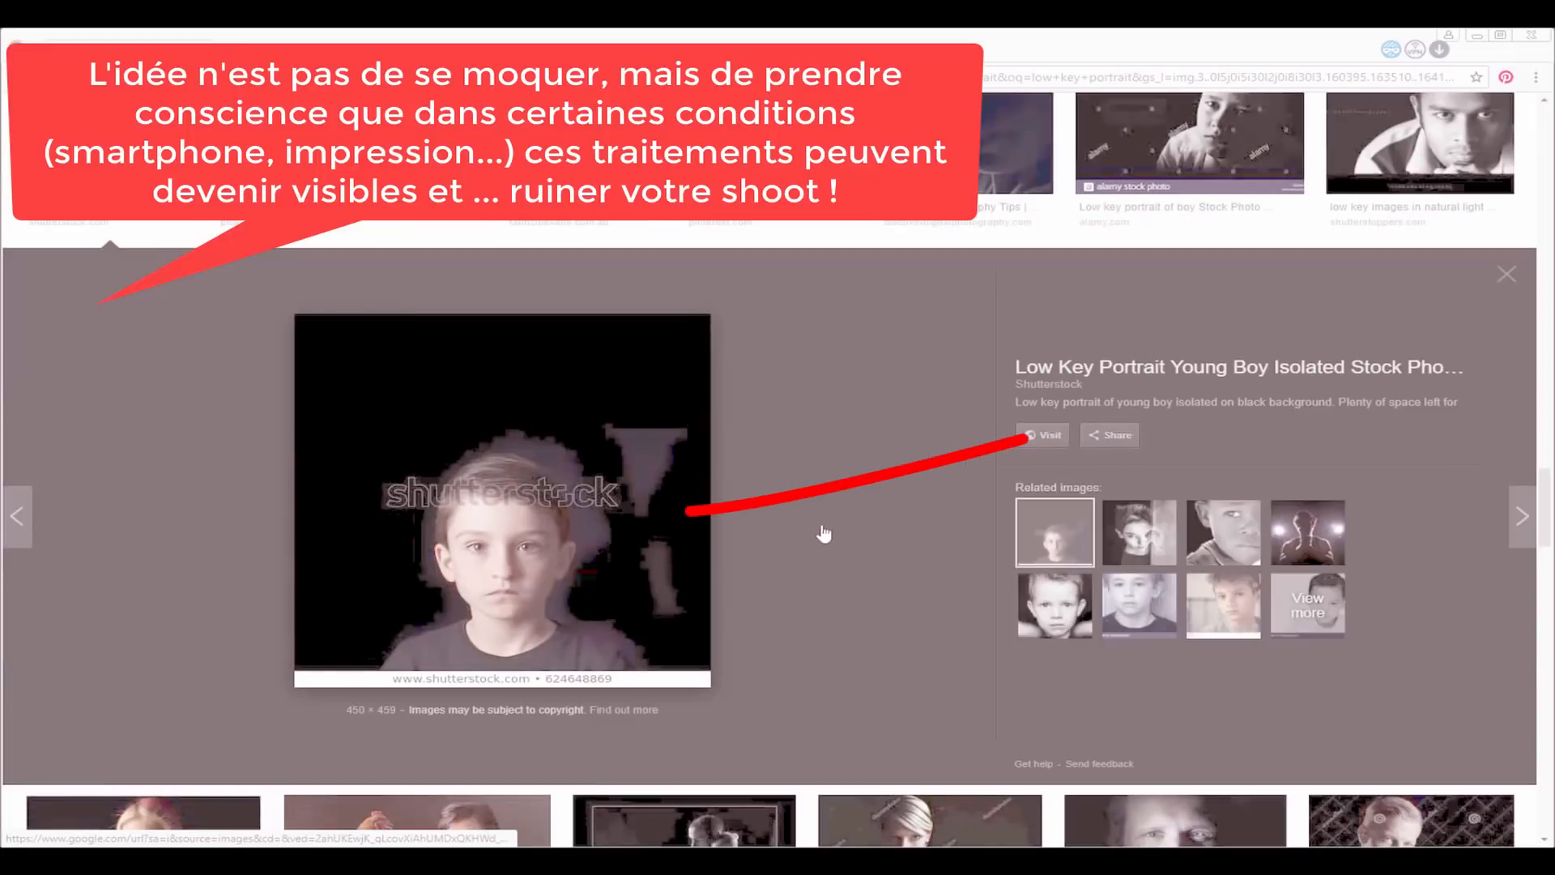
key(Escape)
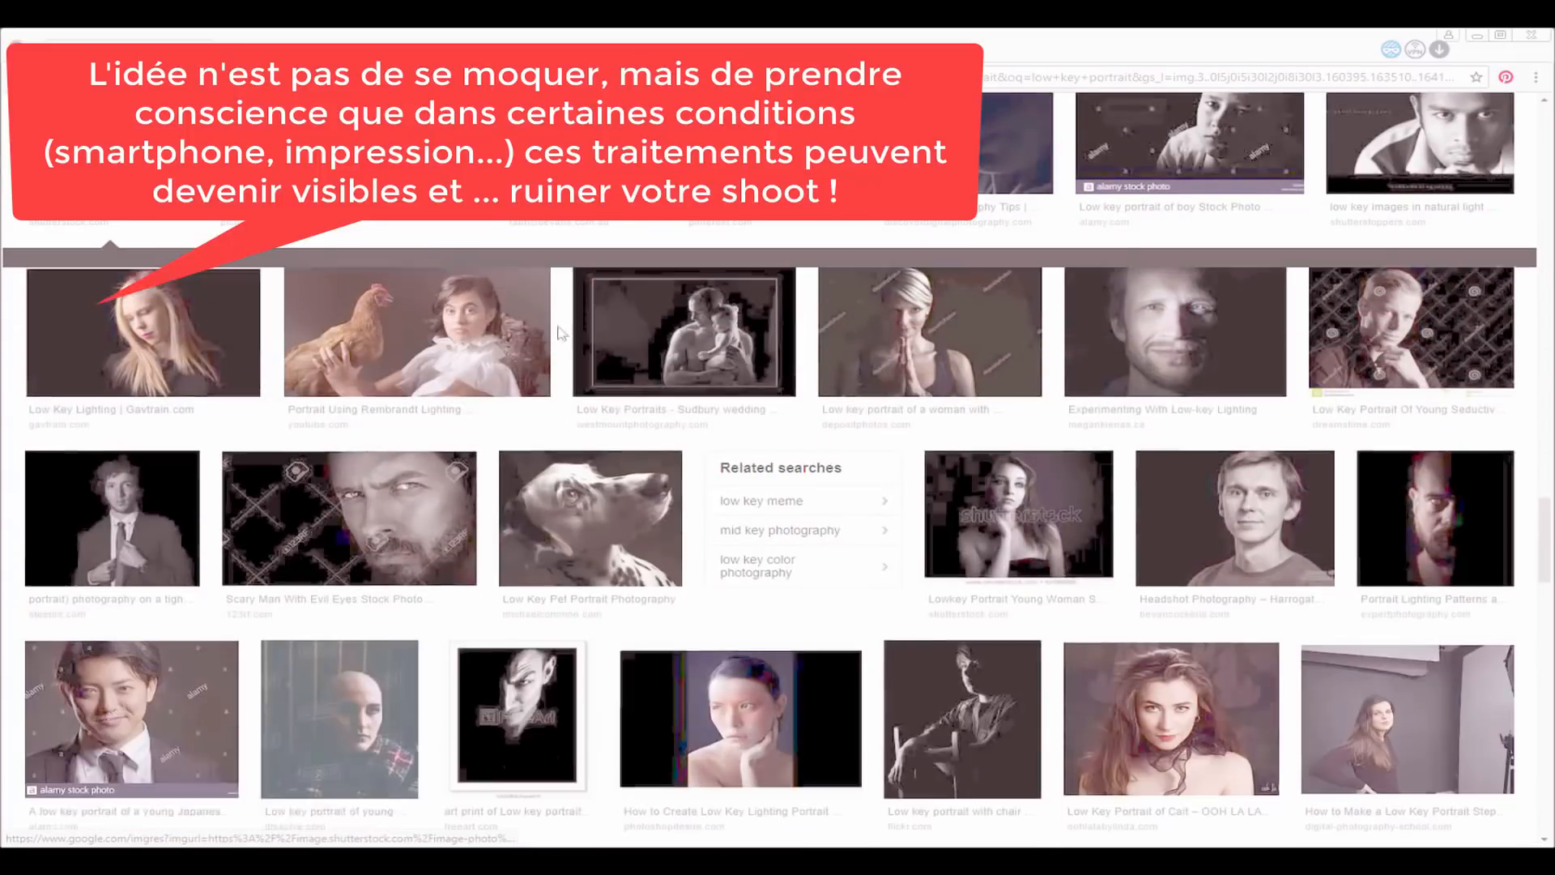
click(646, 359)
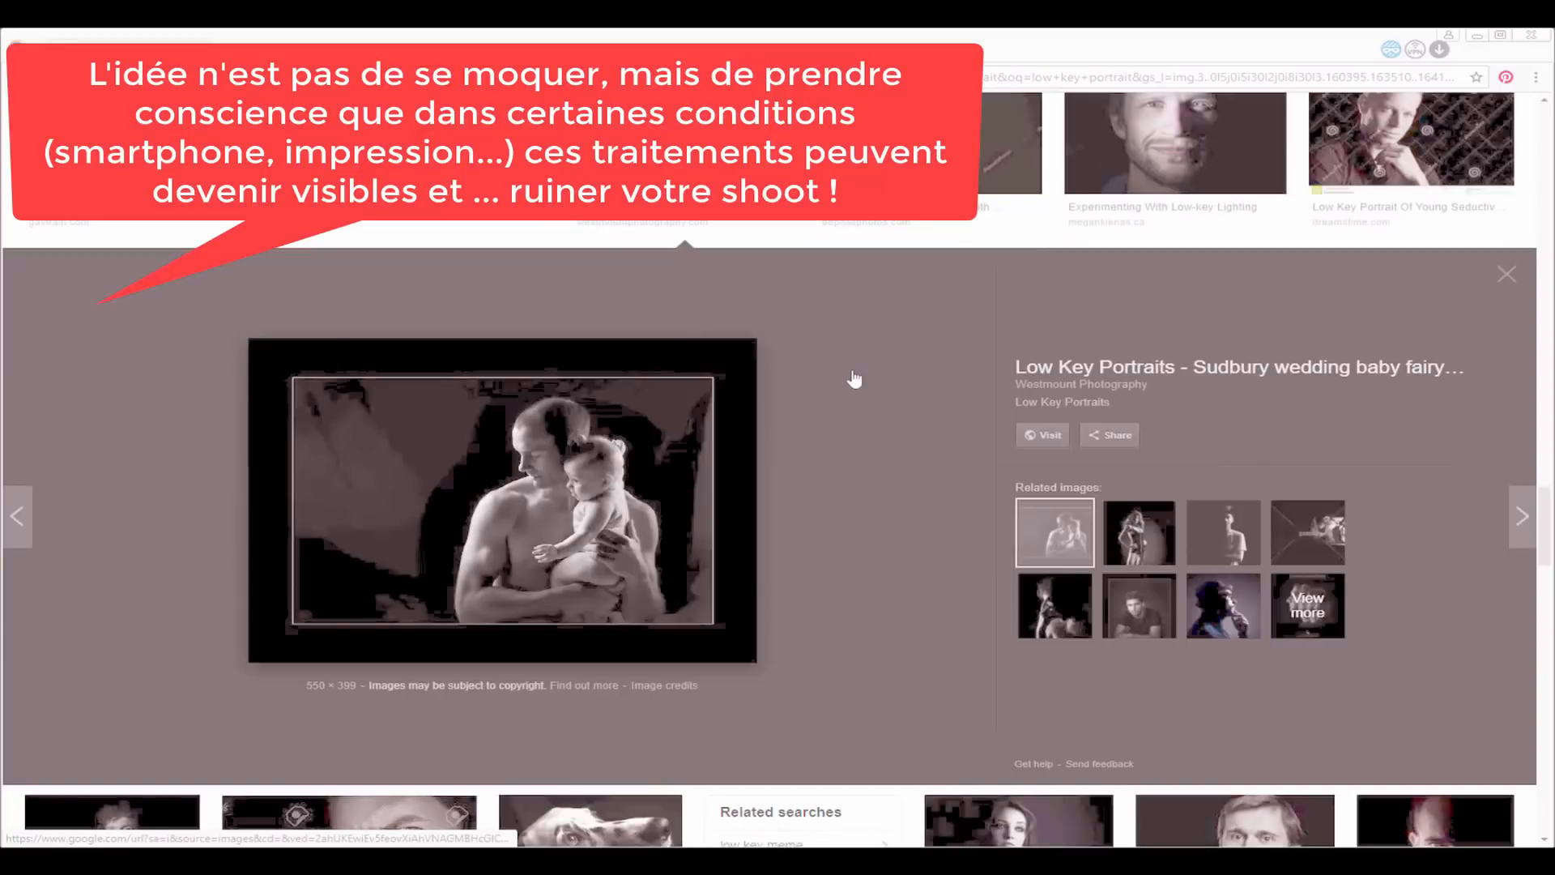